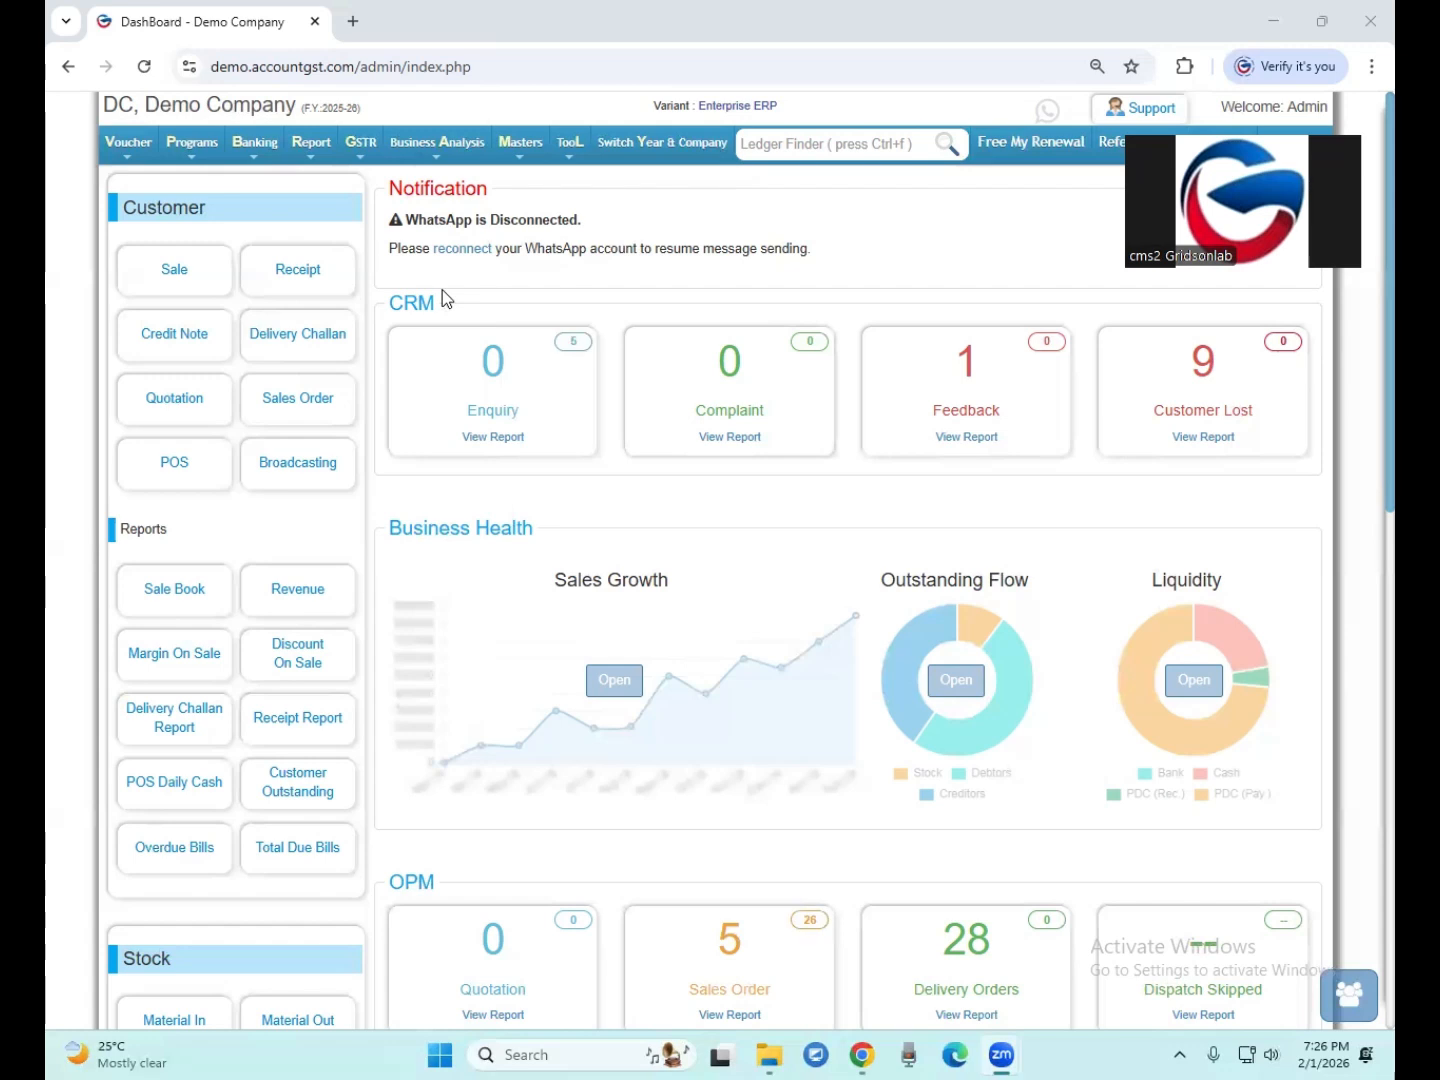
Open the Digital Wallet ledger form from the masters and name the new wallet "Amazon sale Outstanding"
mouse_move(518, 149)
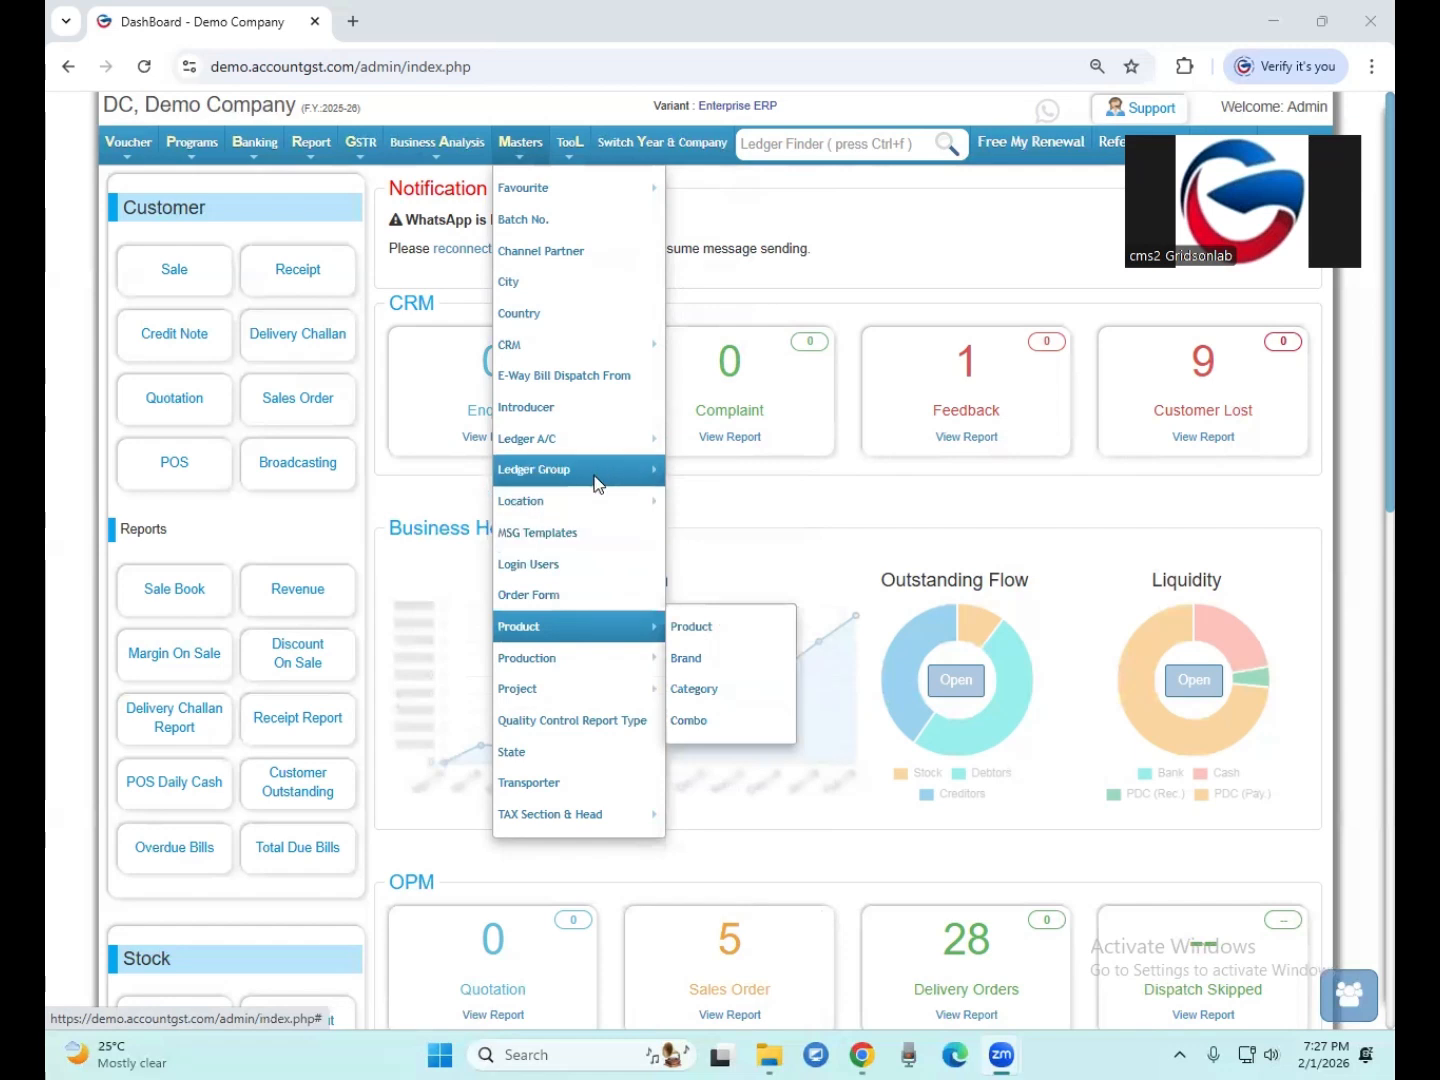
mouse_move(603, 441)
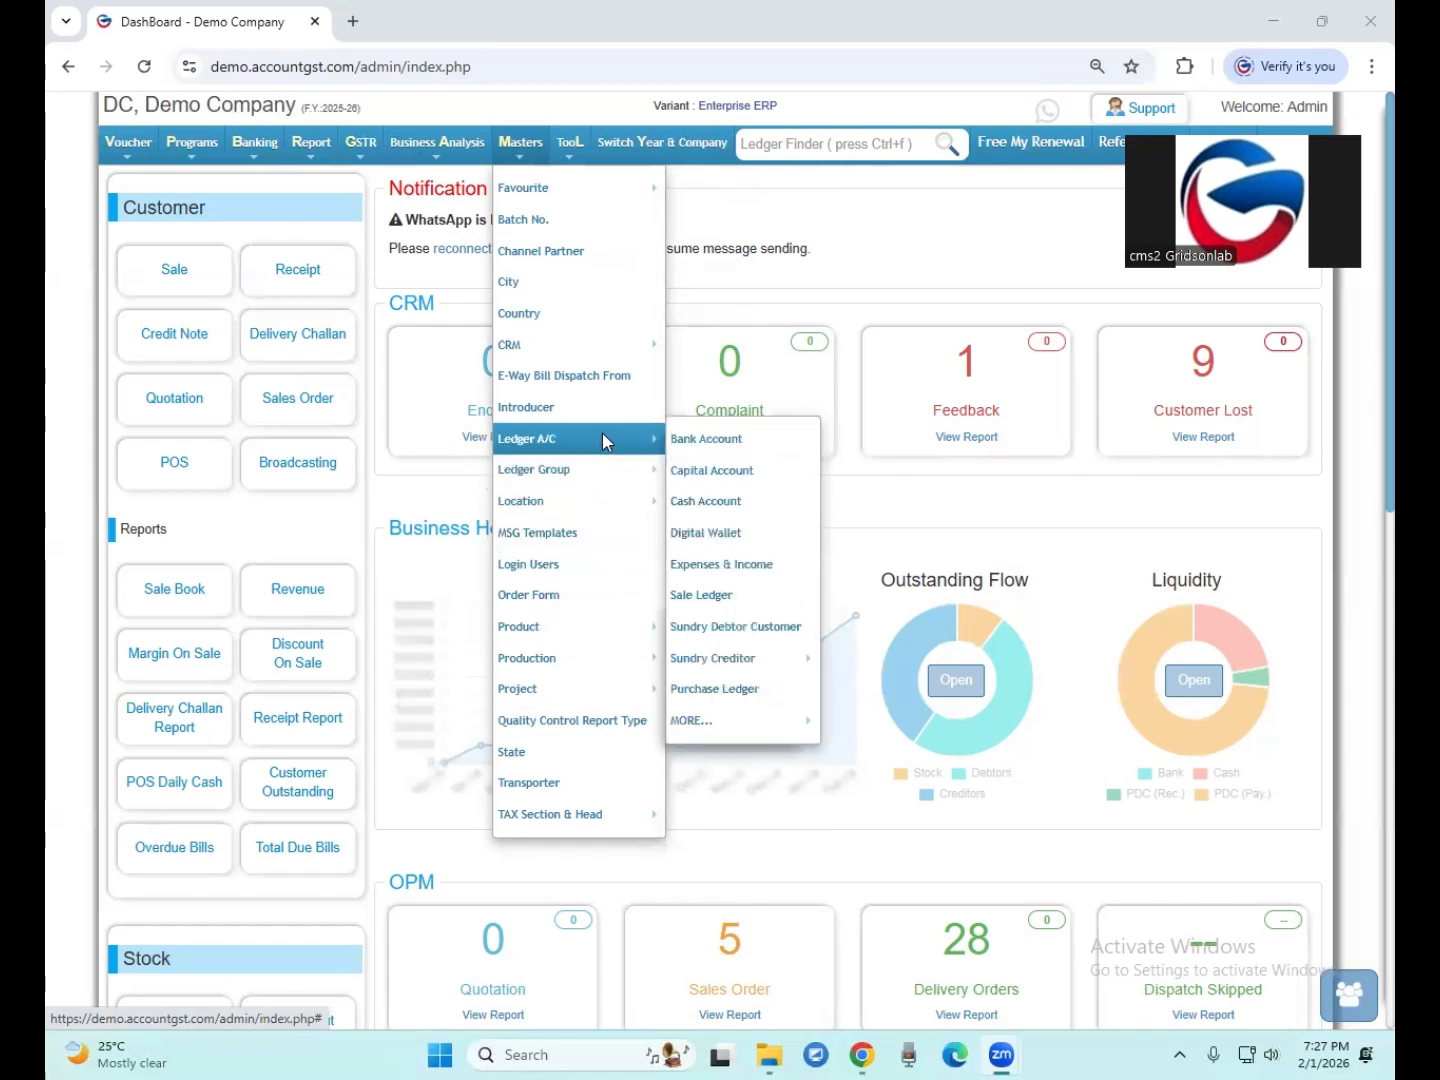
left_click(706, 536)
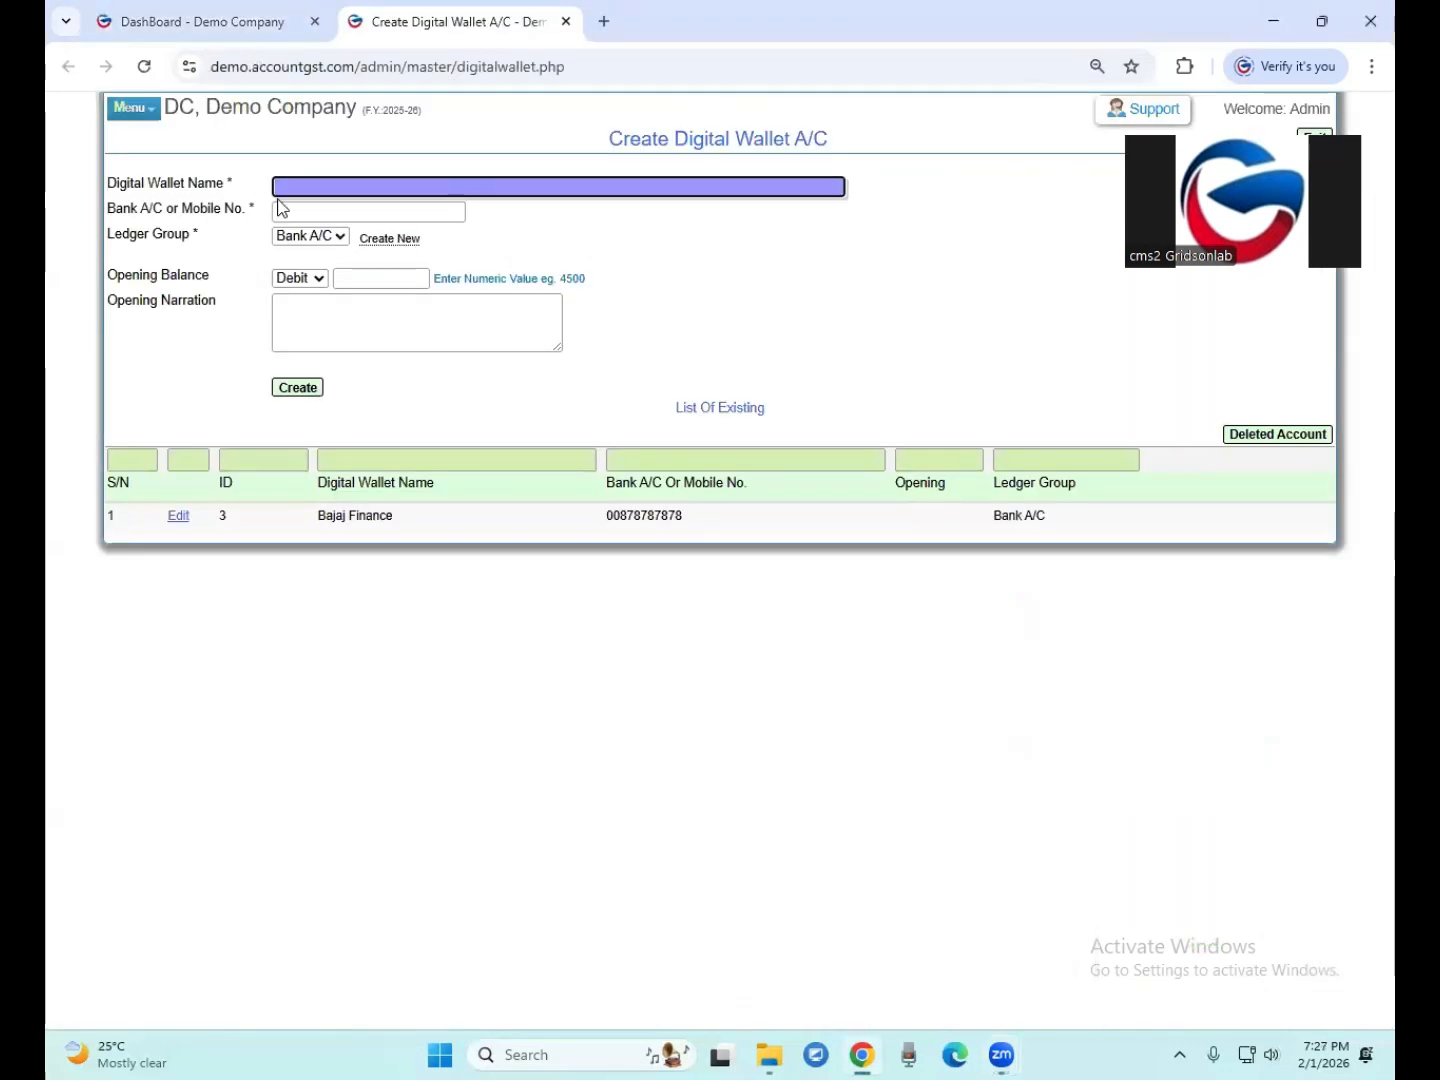
type("Ama")
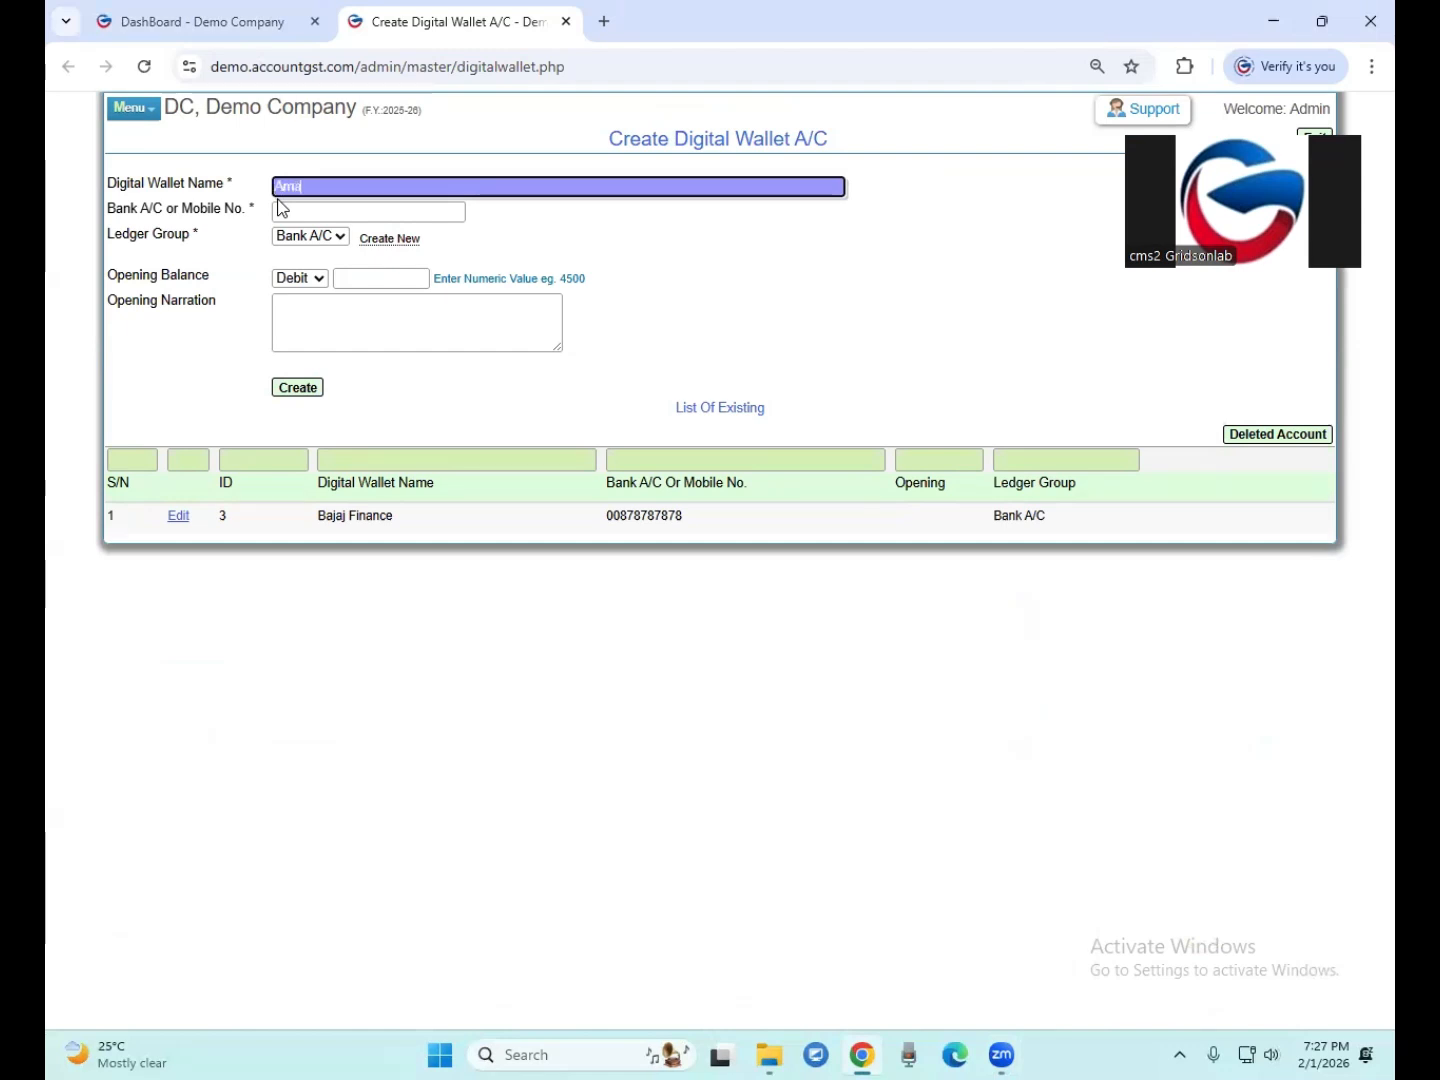
type("zon Ou")
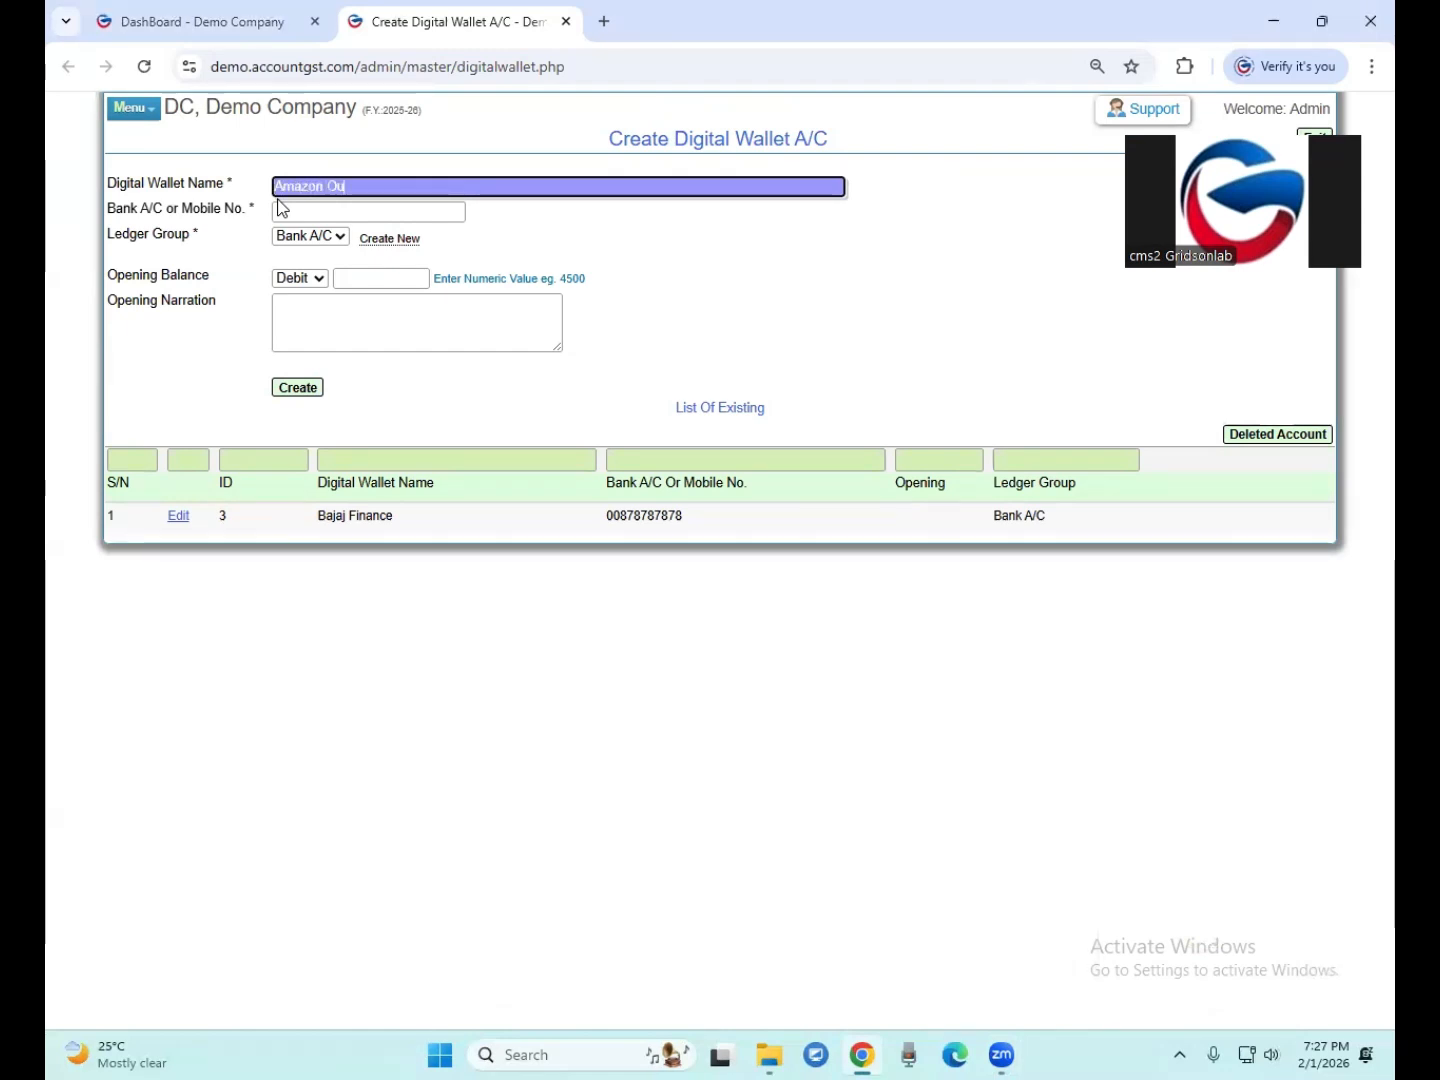
type("tstanding")
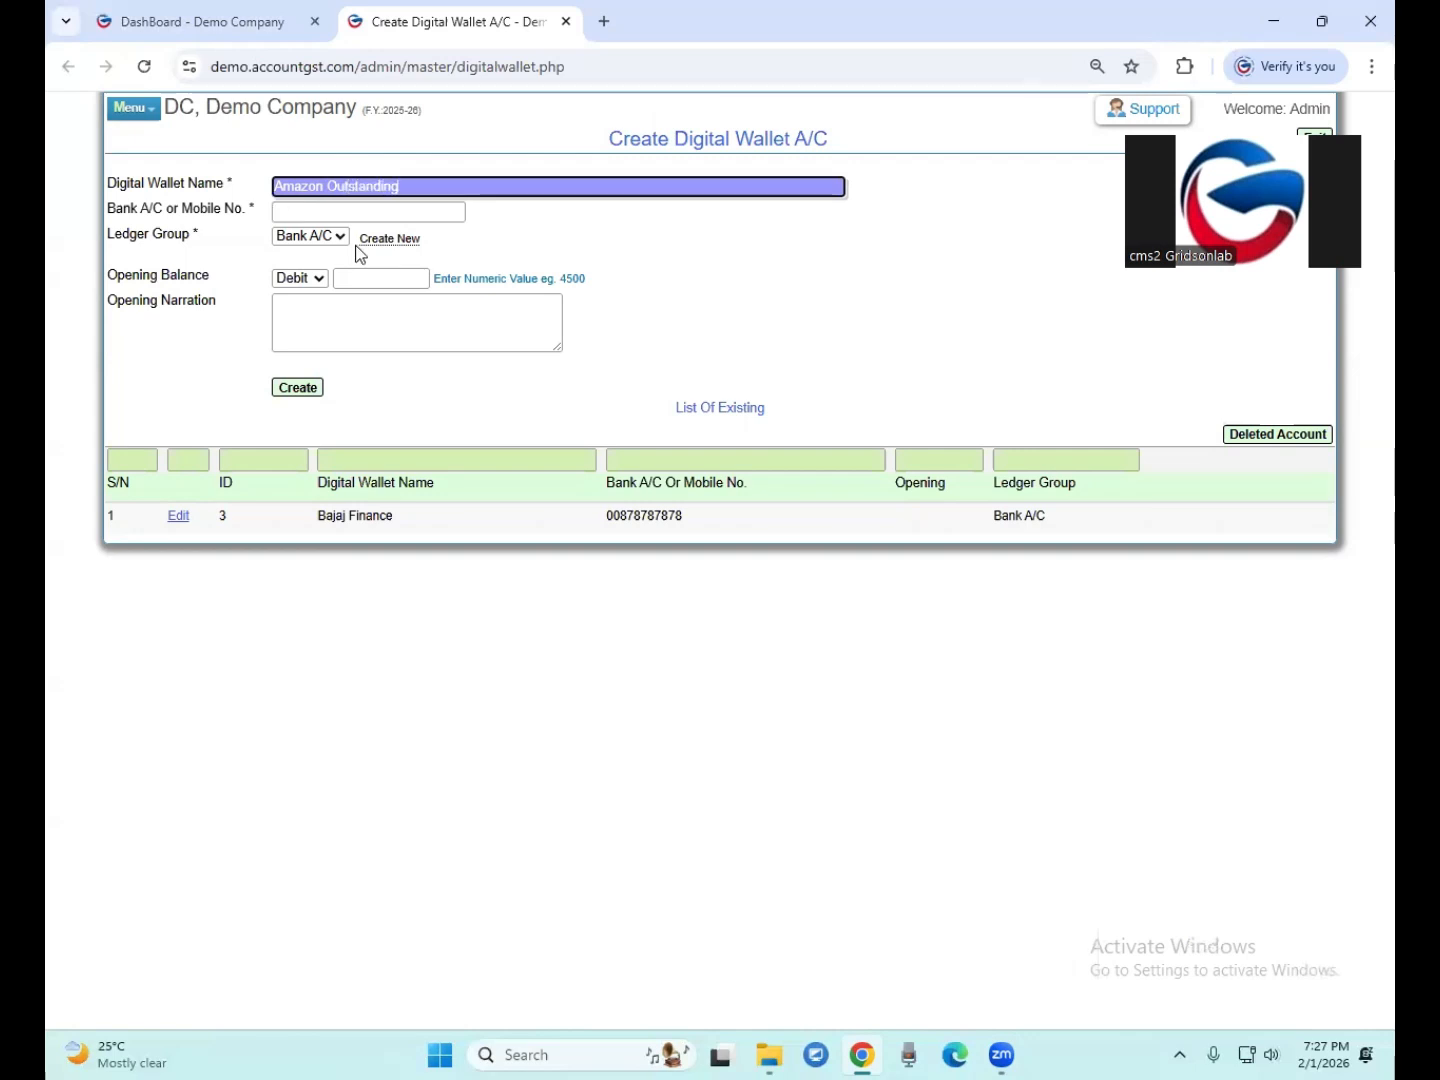
left_click(329, 187)
type("sale")
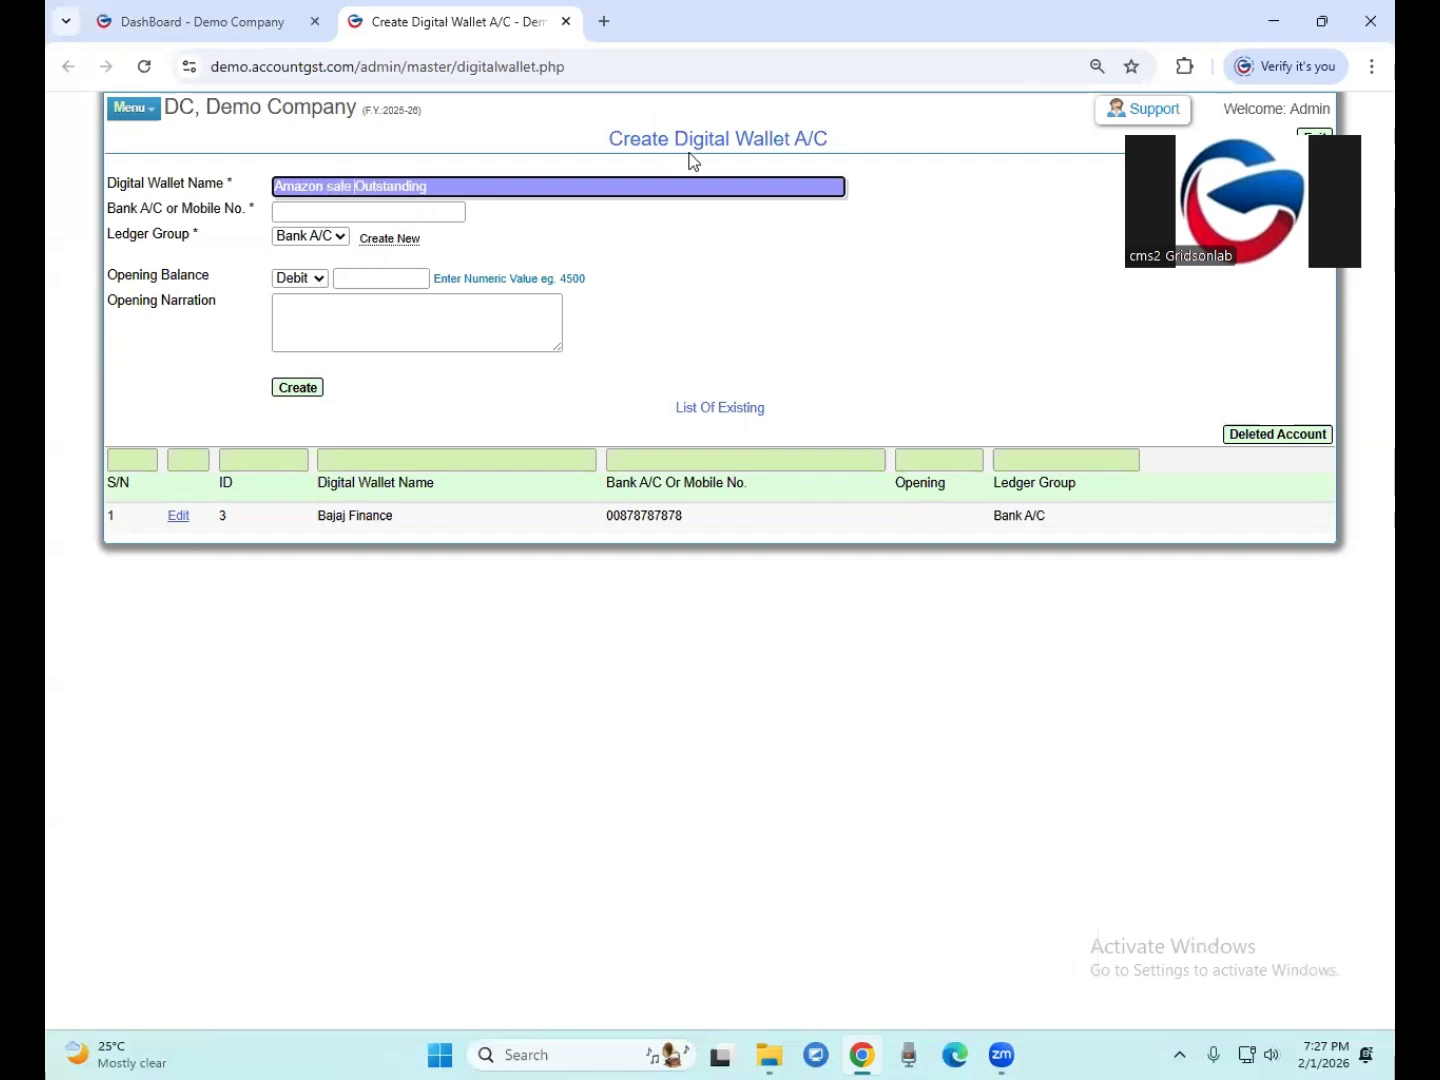
left_click_drag(693, 138, 793, 133)
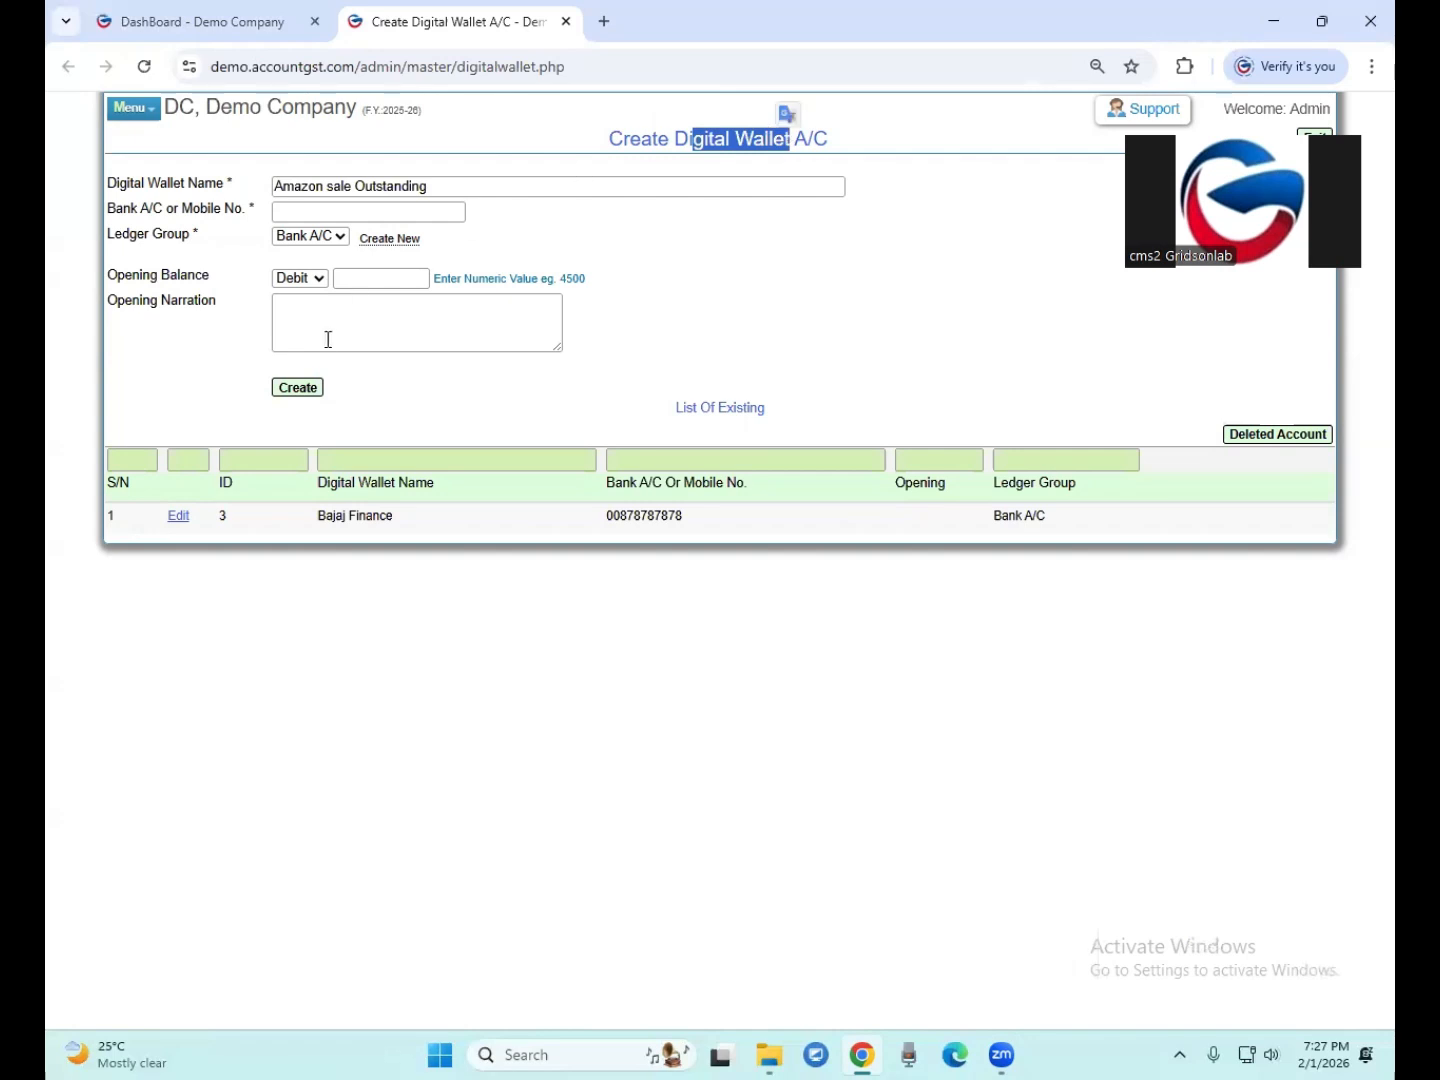
Fill in the required bank account or mobile number and create the digital wallet account
left_click(308, 396)
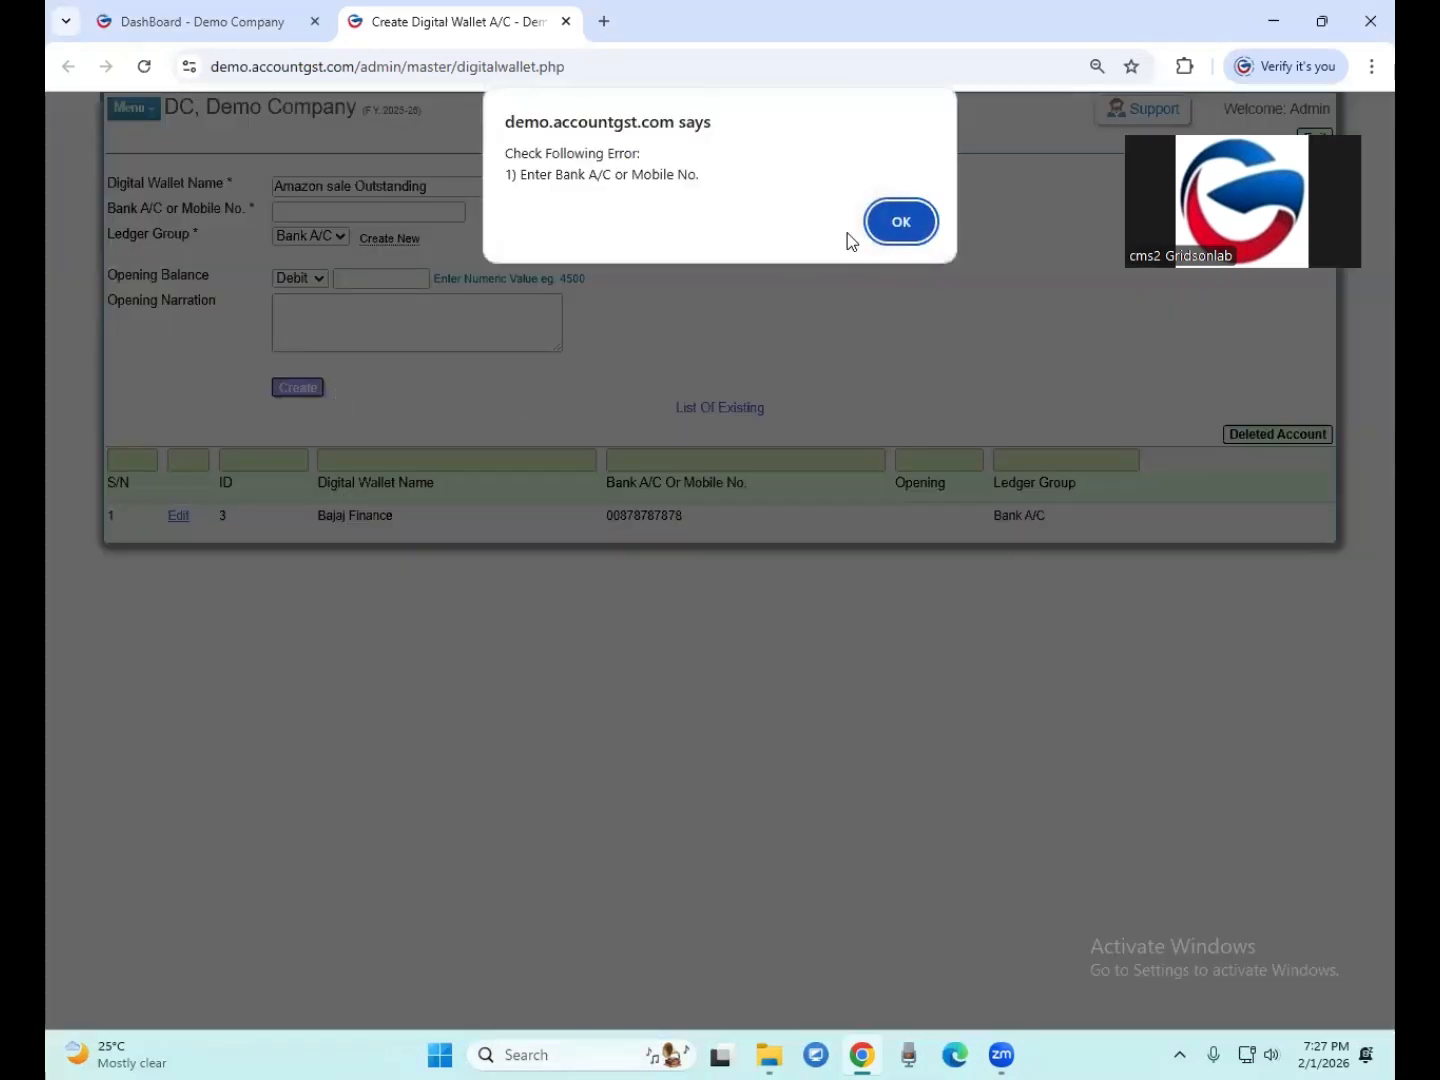
left_click(890, 222)
left_click(341, 213)
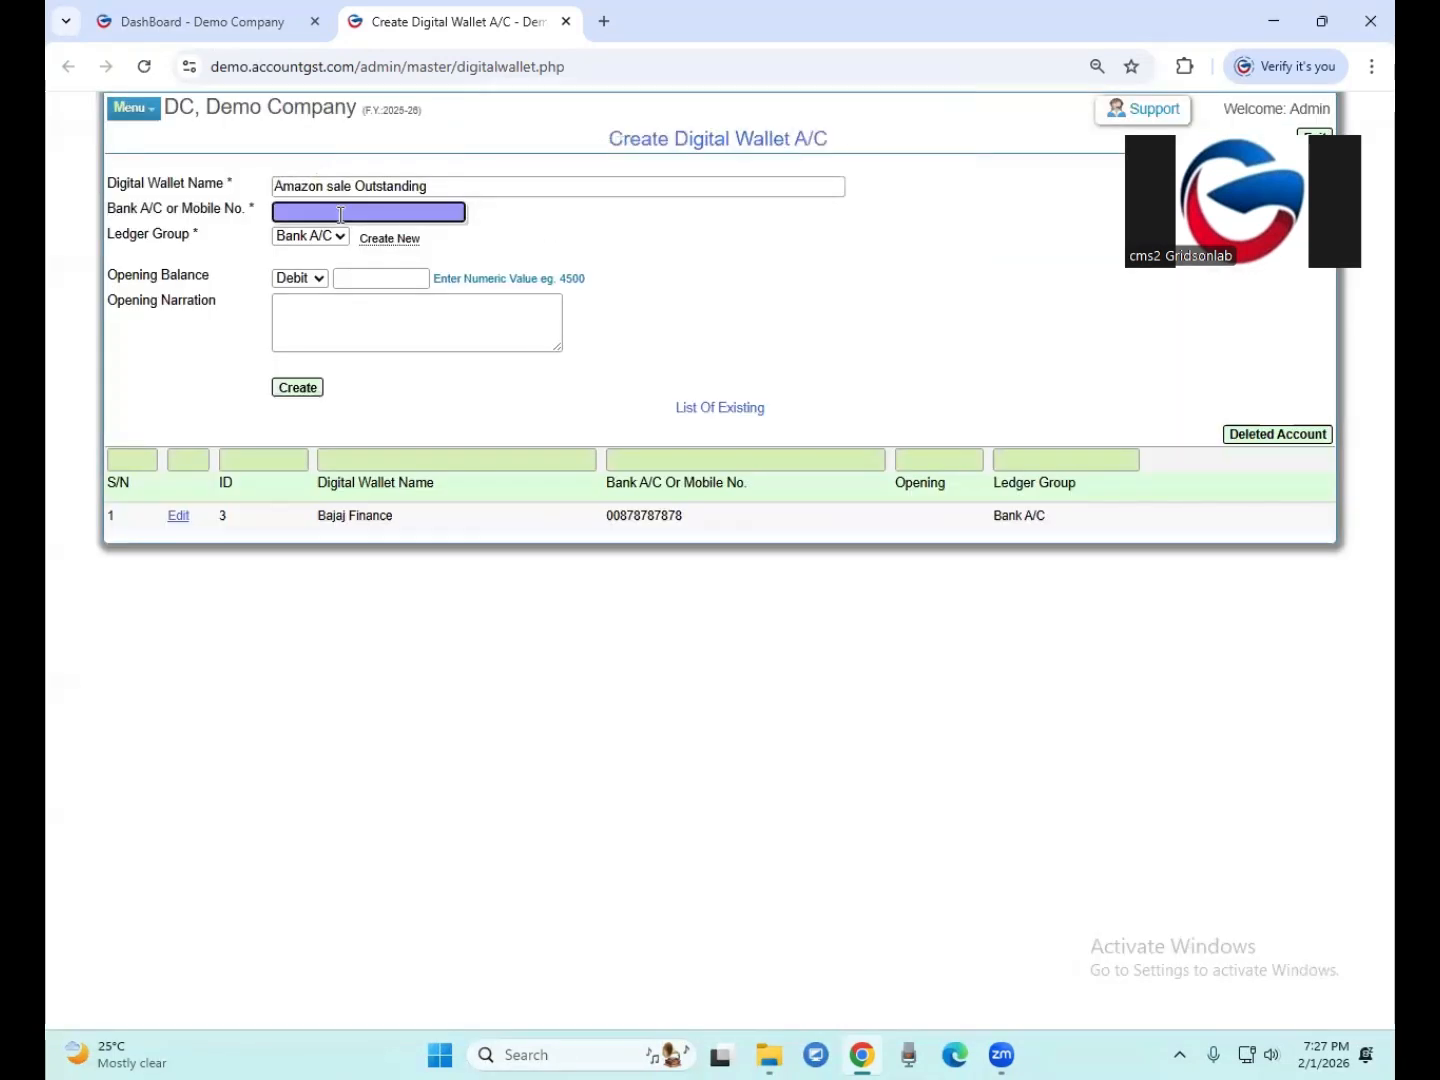
type("000000")
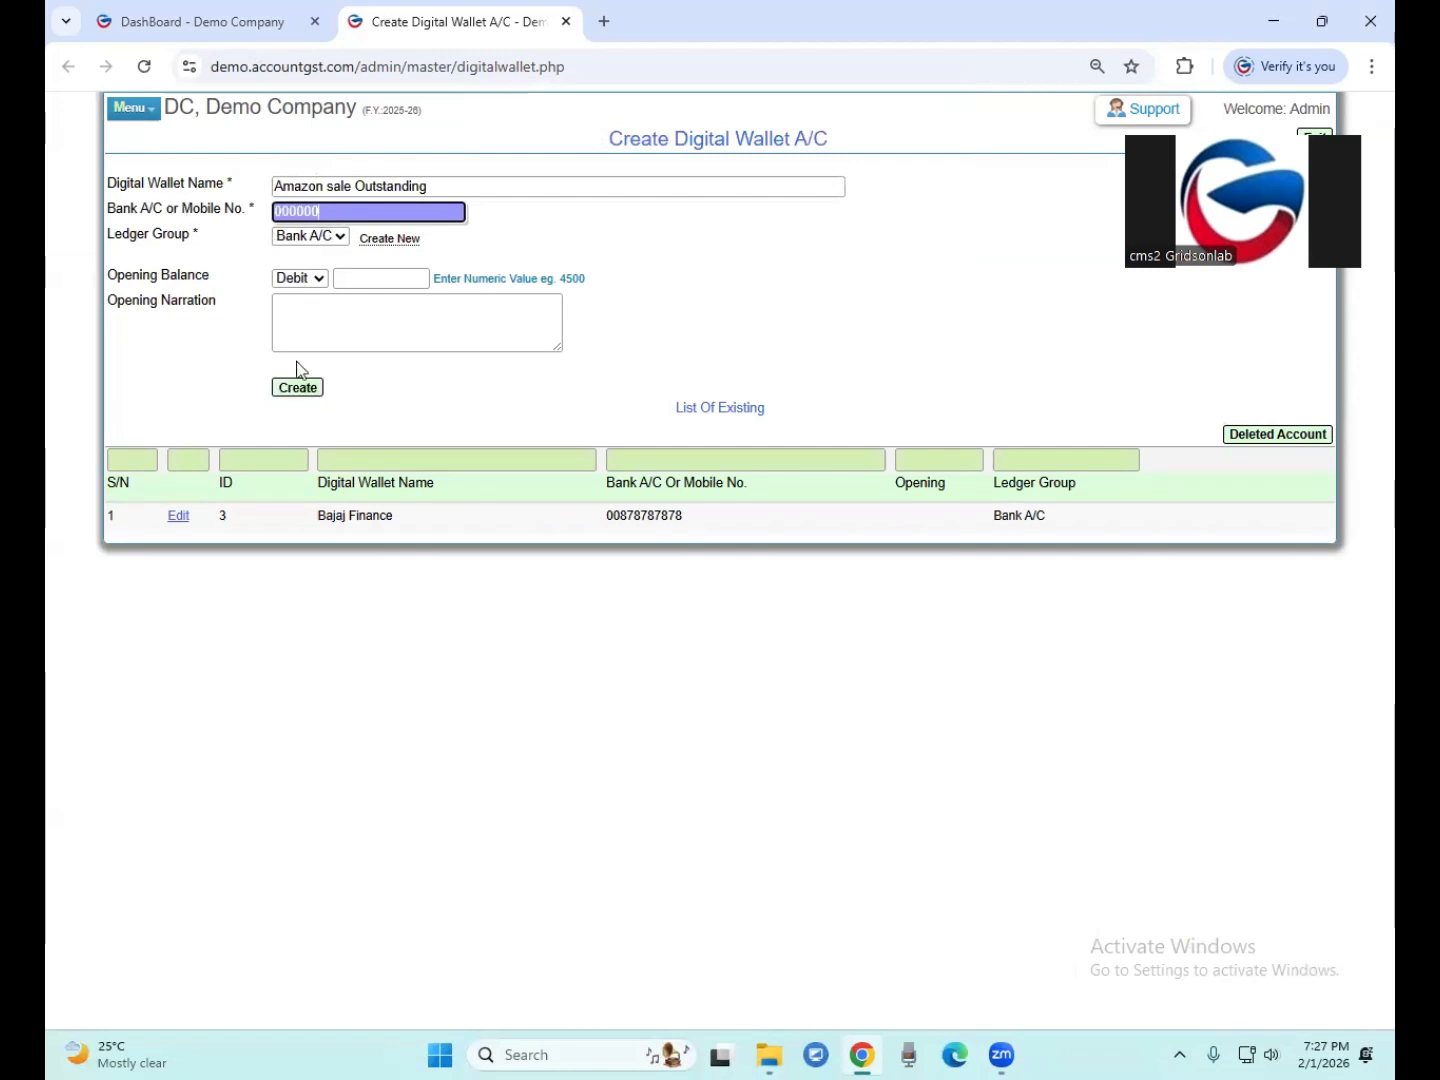
left_click(293, 390)
left_click(818, 195)
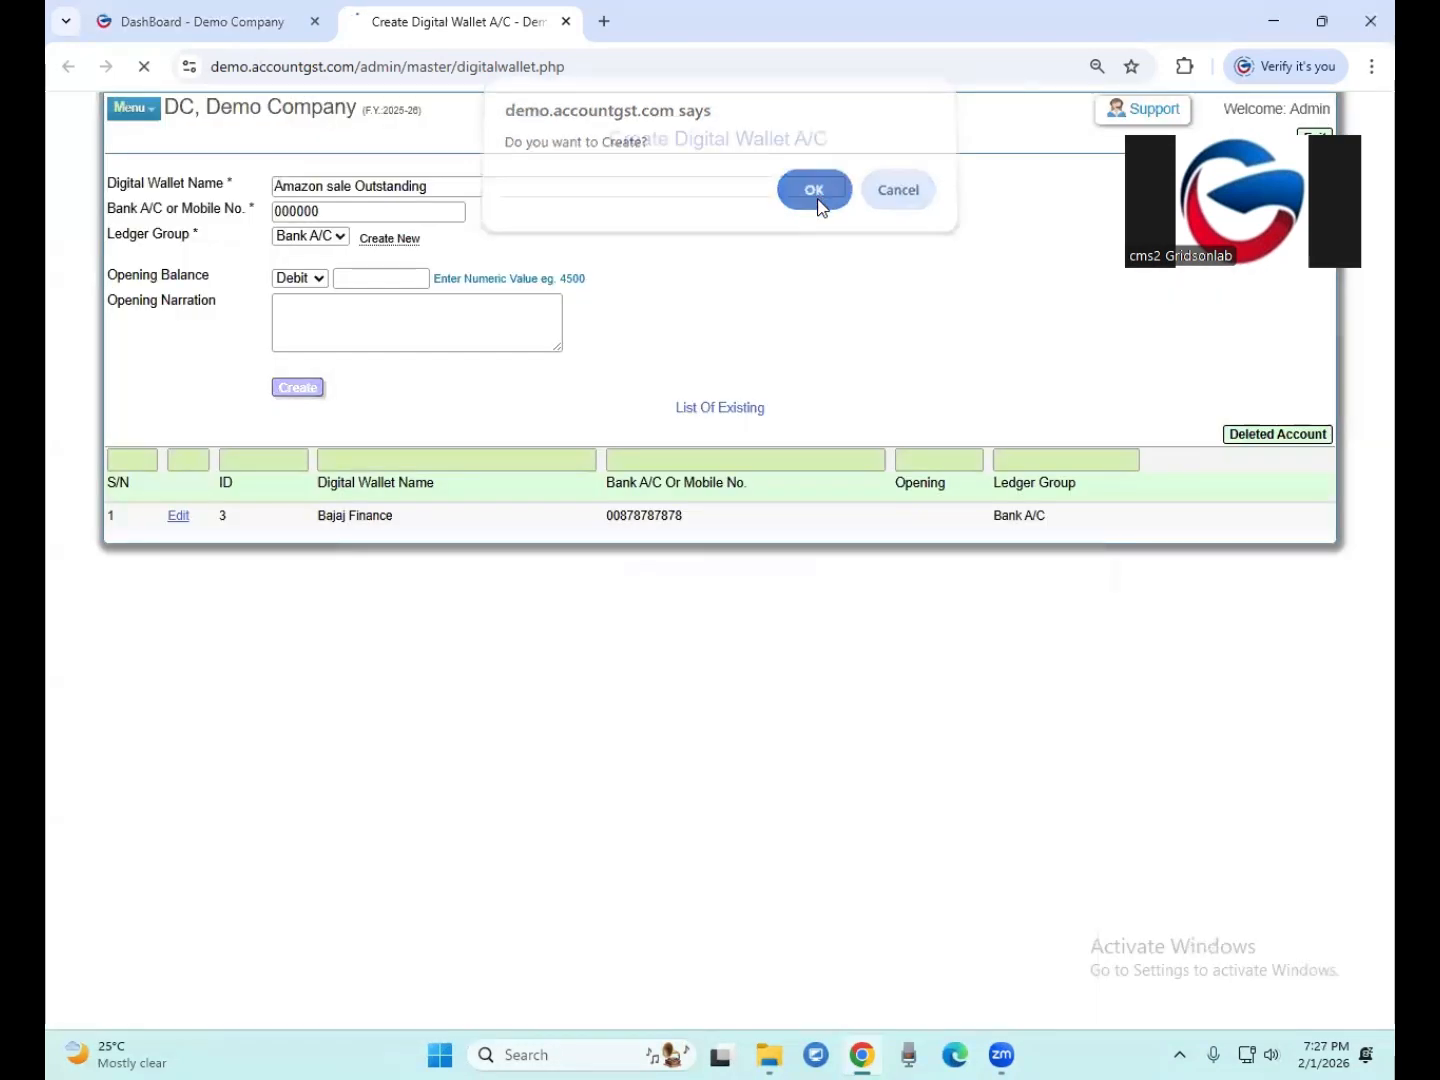
left_click_drag(464, 177, 600, 175)
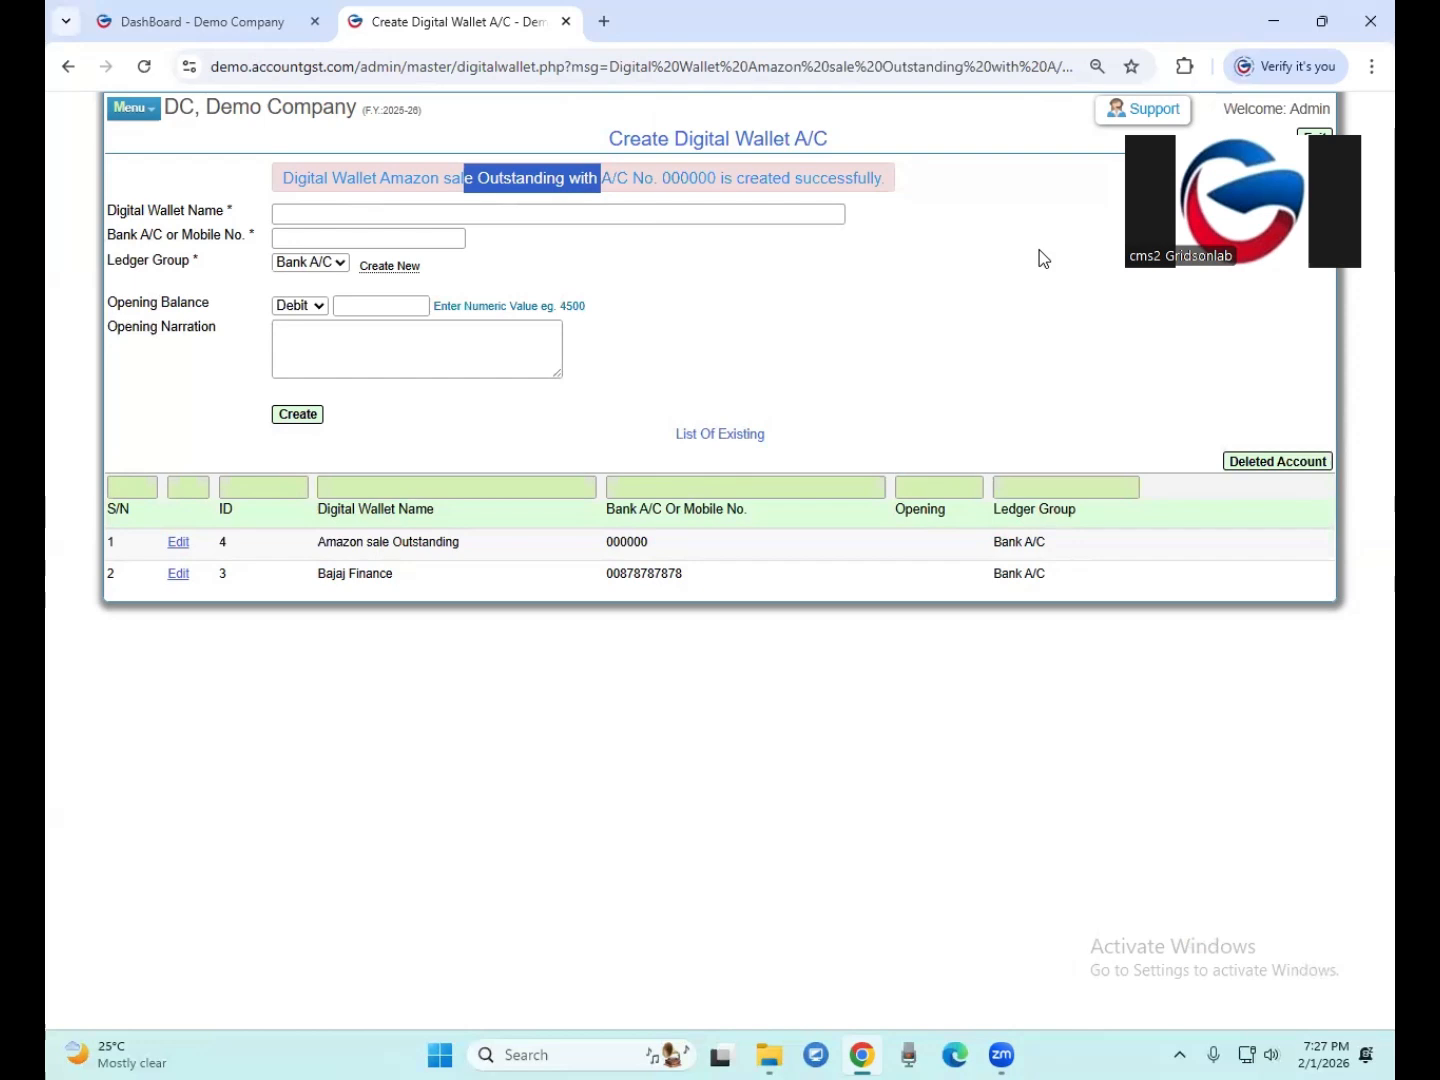
Start a new sale invoice from the dashboard and select the individual Indore customer listed directly below Amazon Seller Services Private Limited
left_click(188, 23)
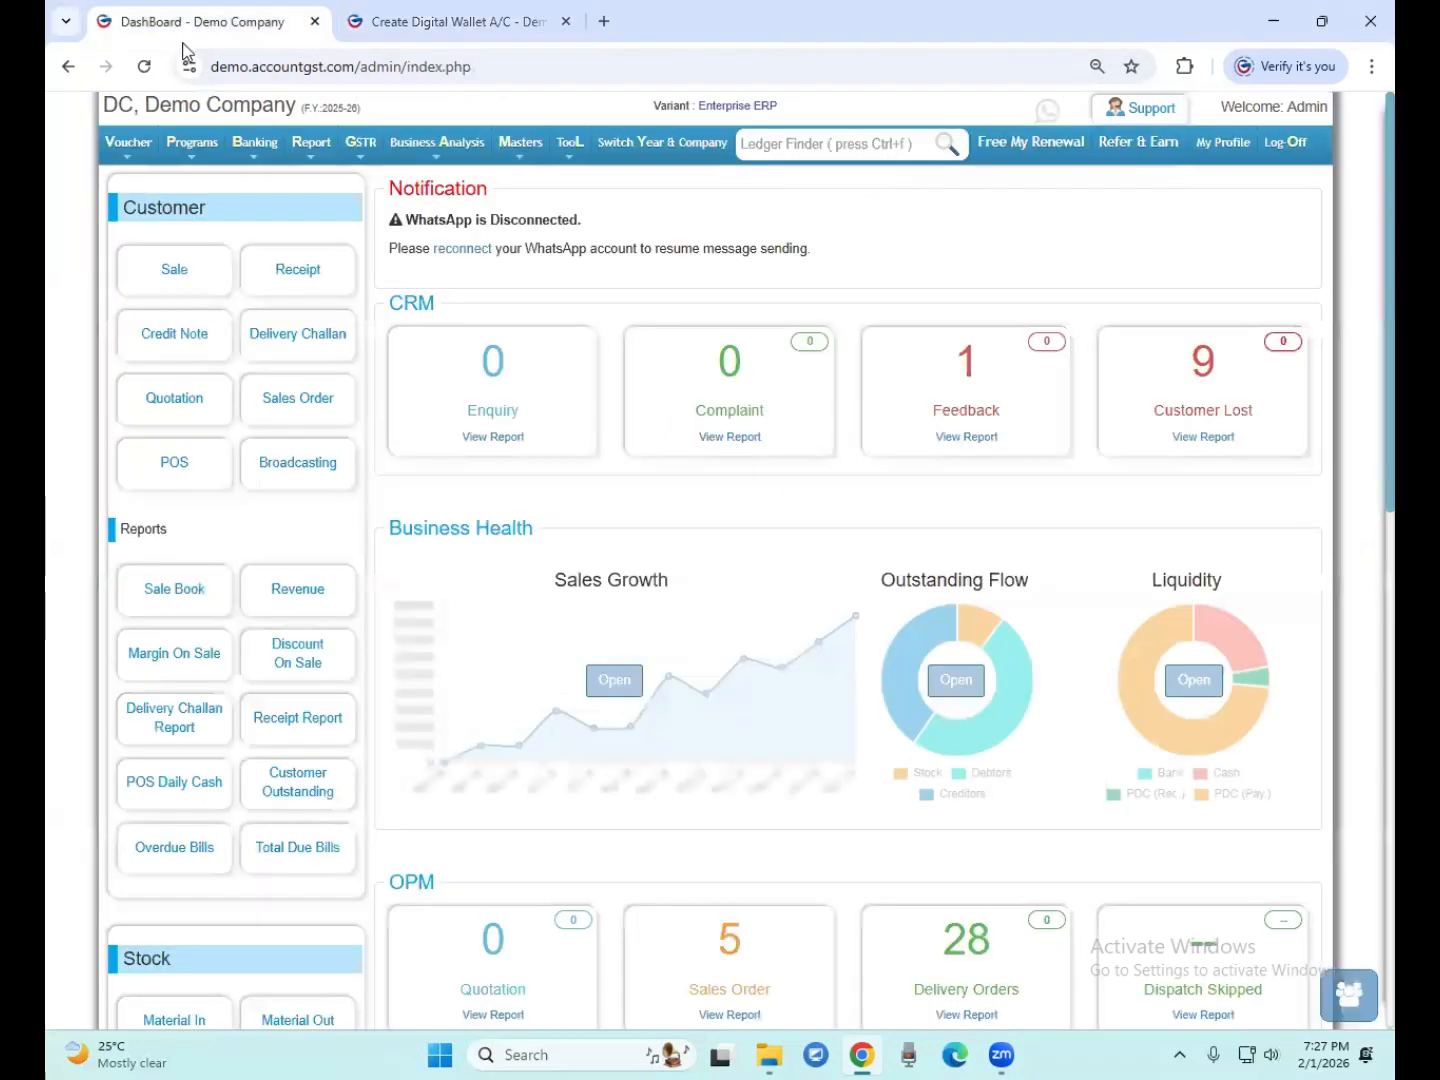
left_click(183, 272)
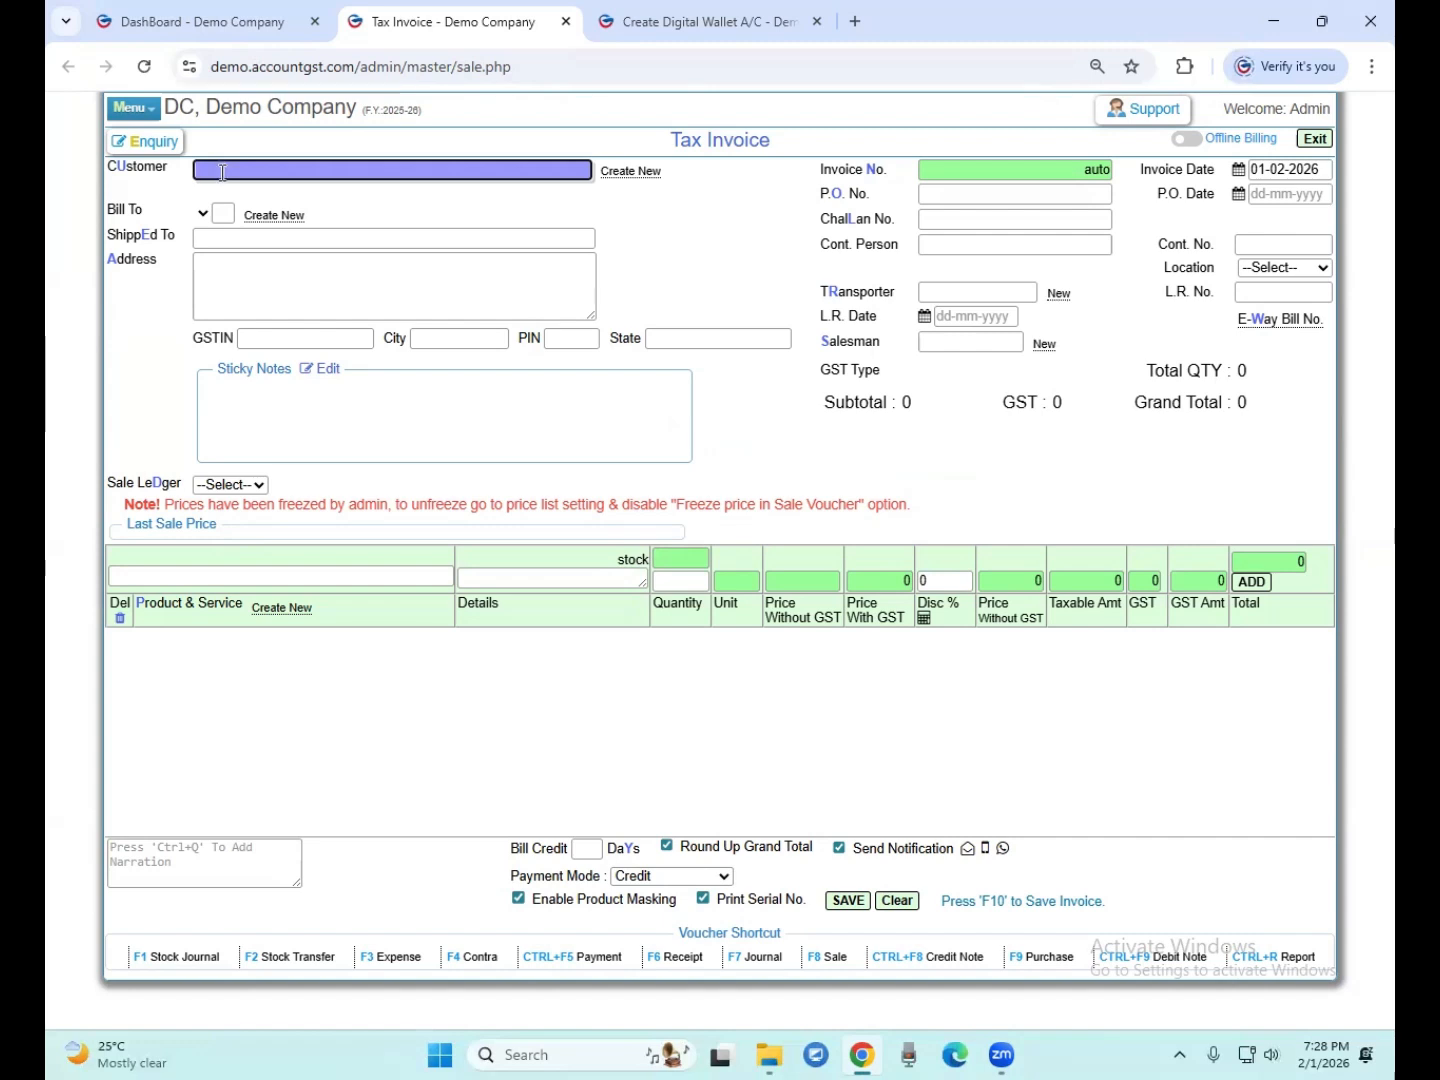
left_click(222, 173)
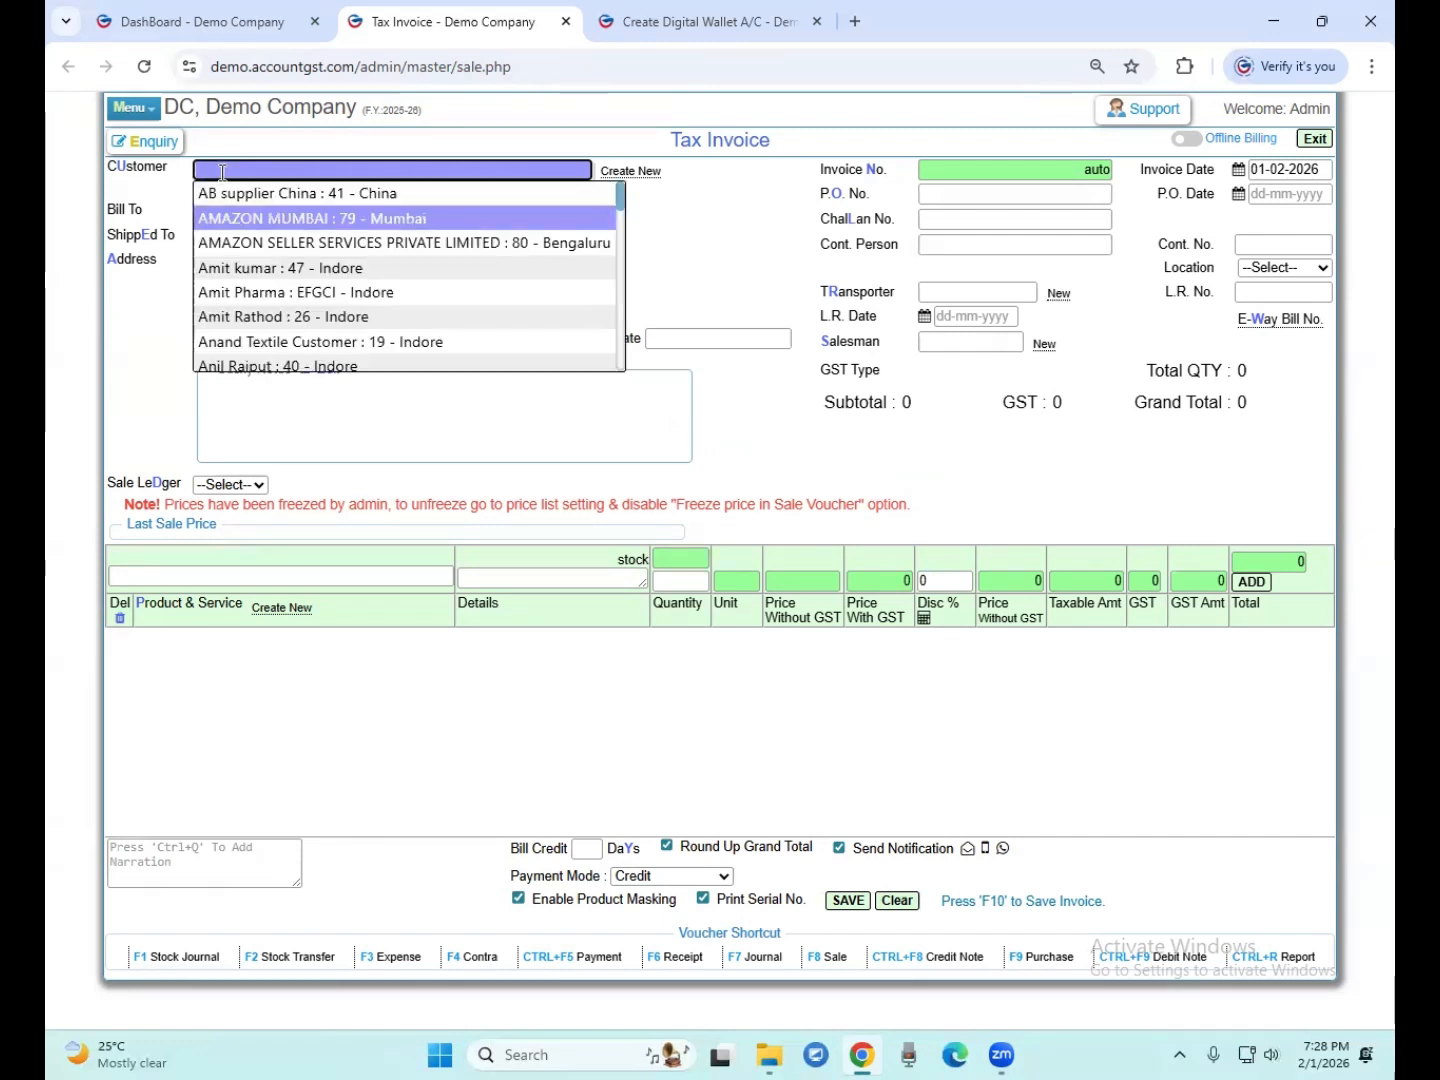
key("Down")
key("Down")
key("Down")
key("Down")
key("Up")
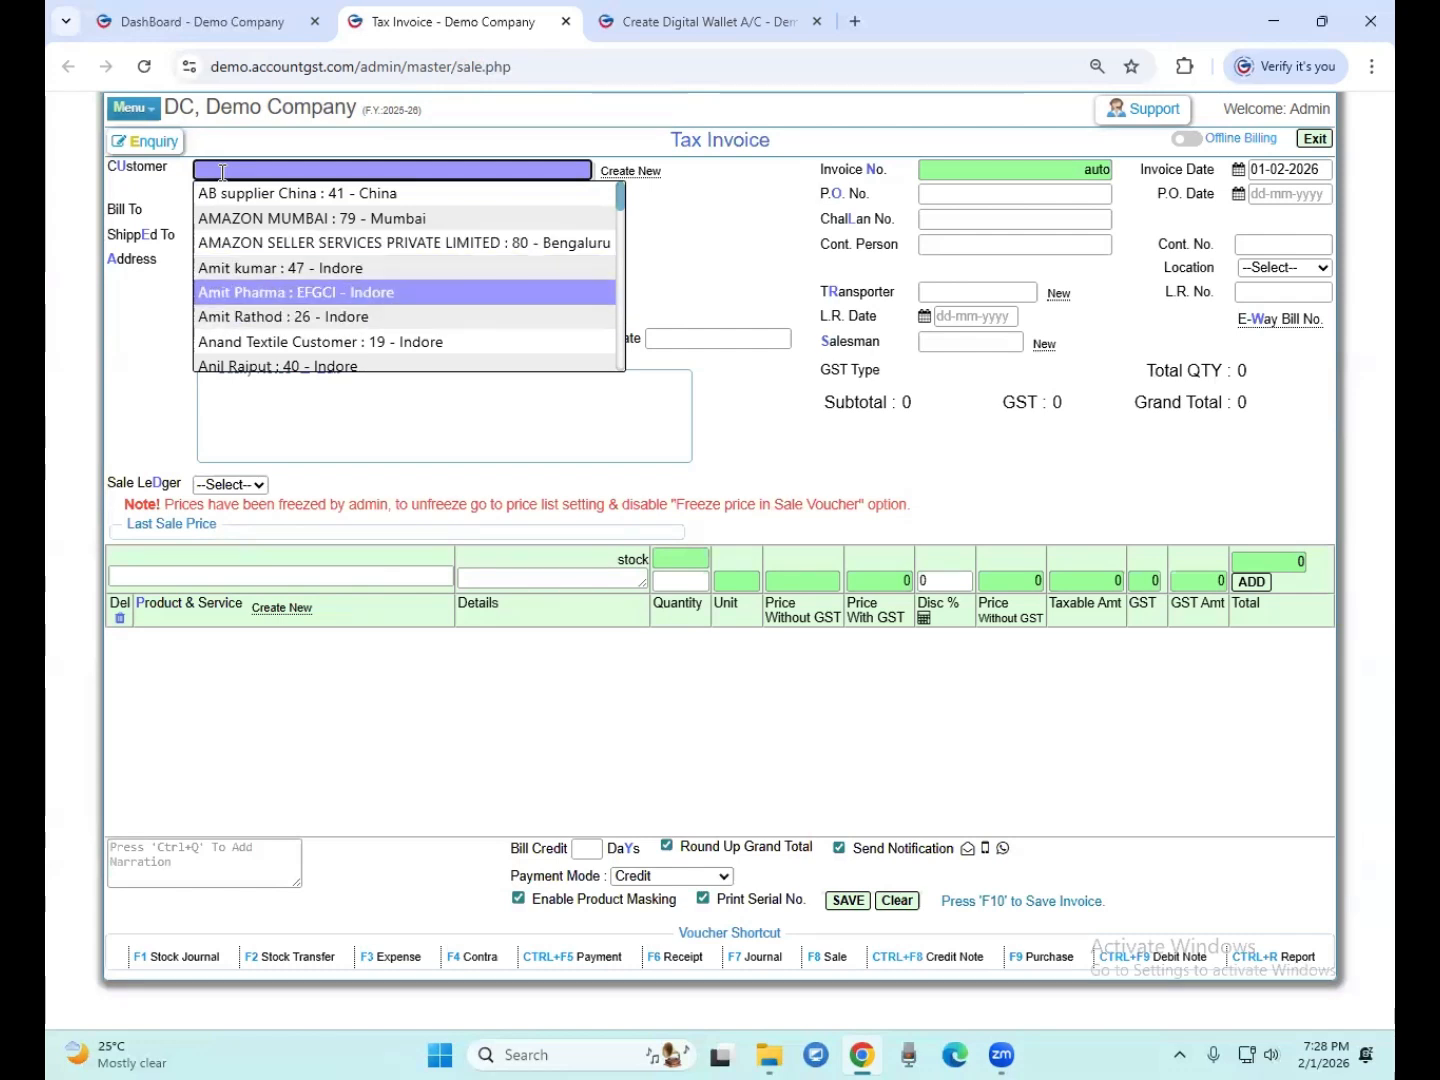
key("Up")
key("Return")
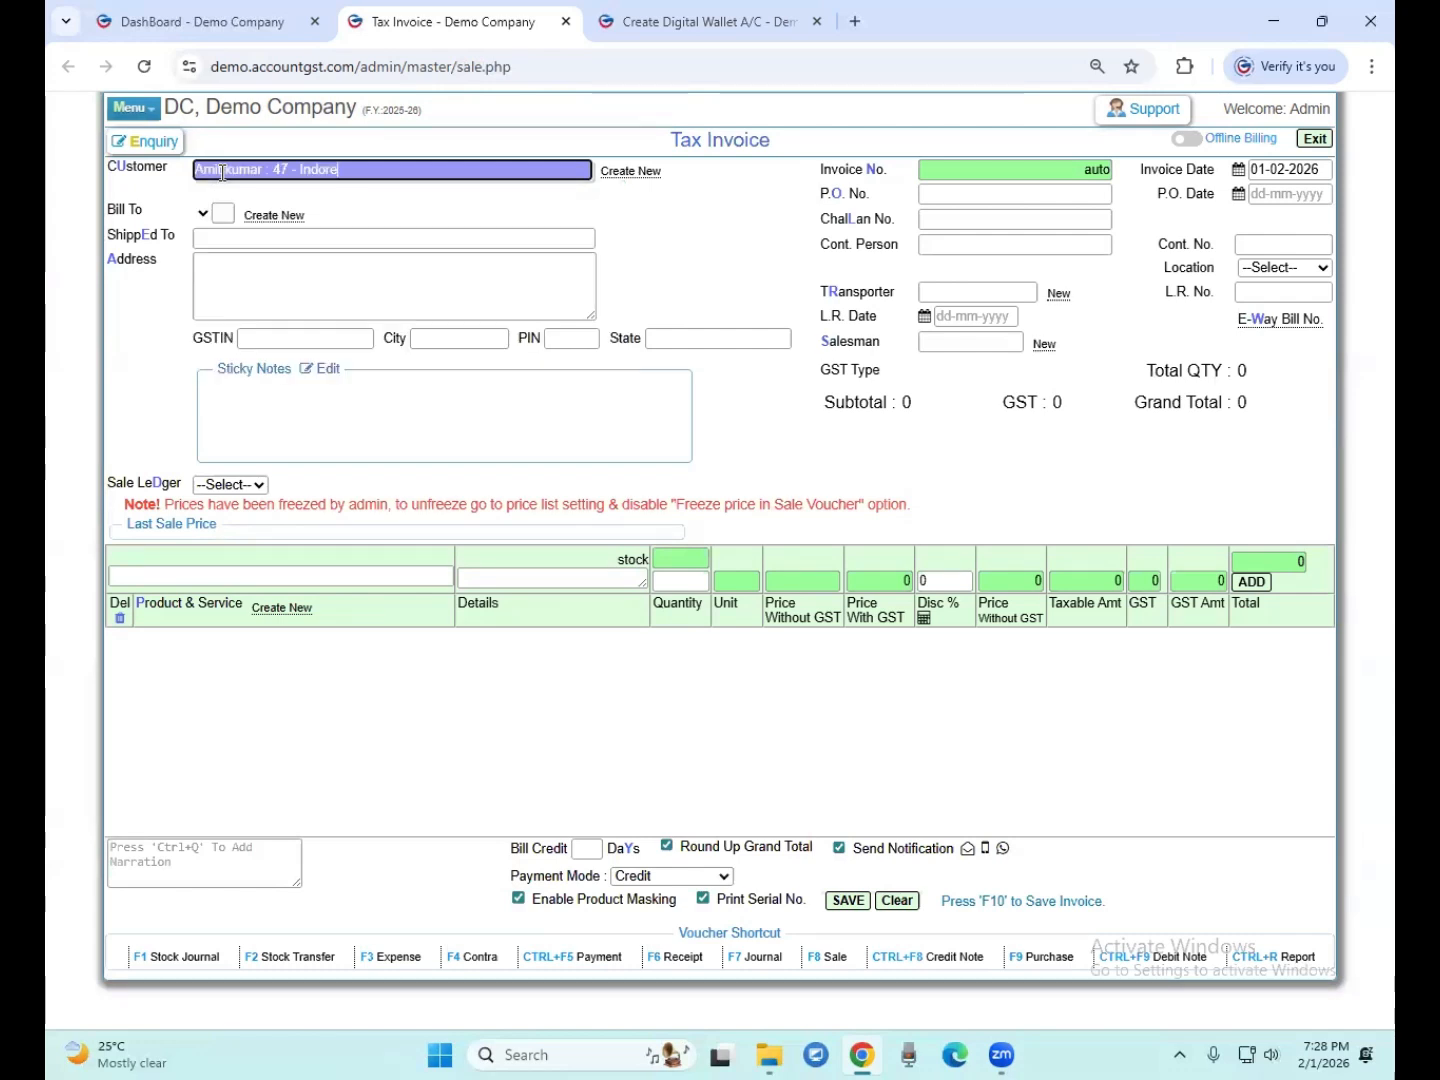
key("Tab")
key("Tab")
key("Tab")
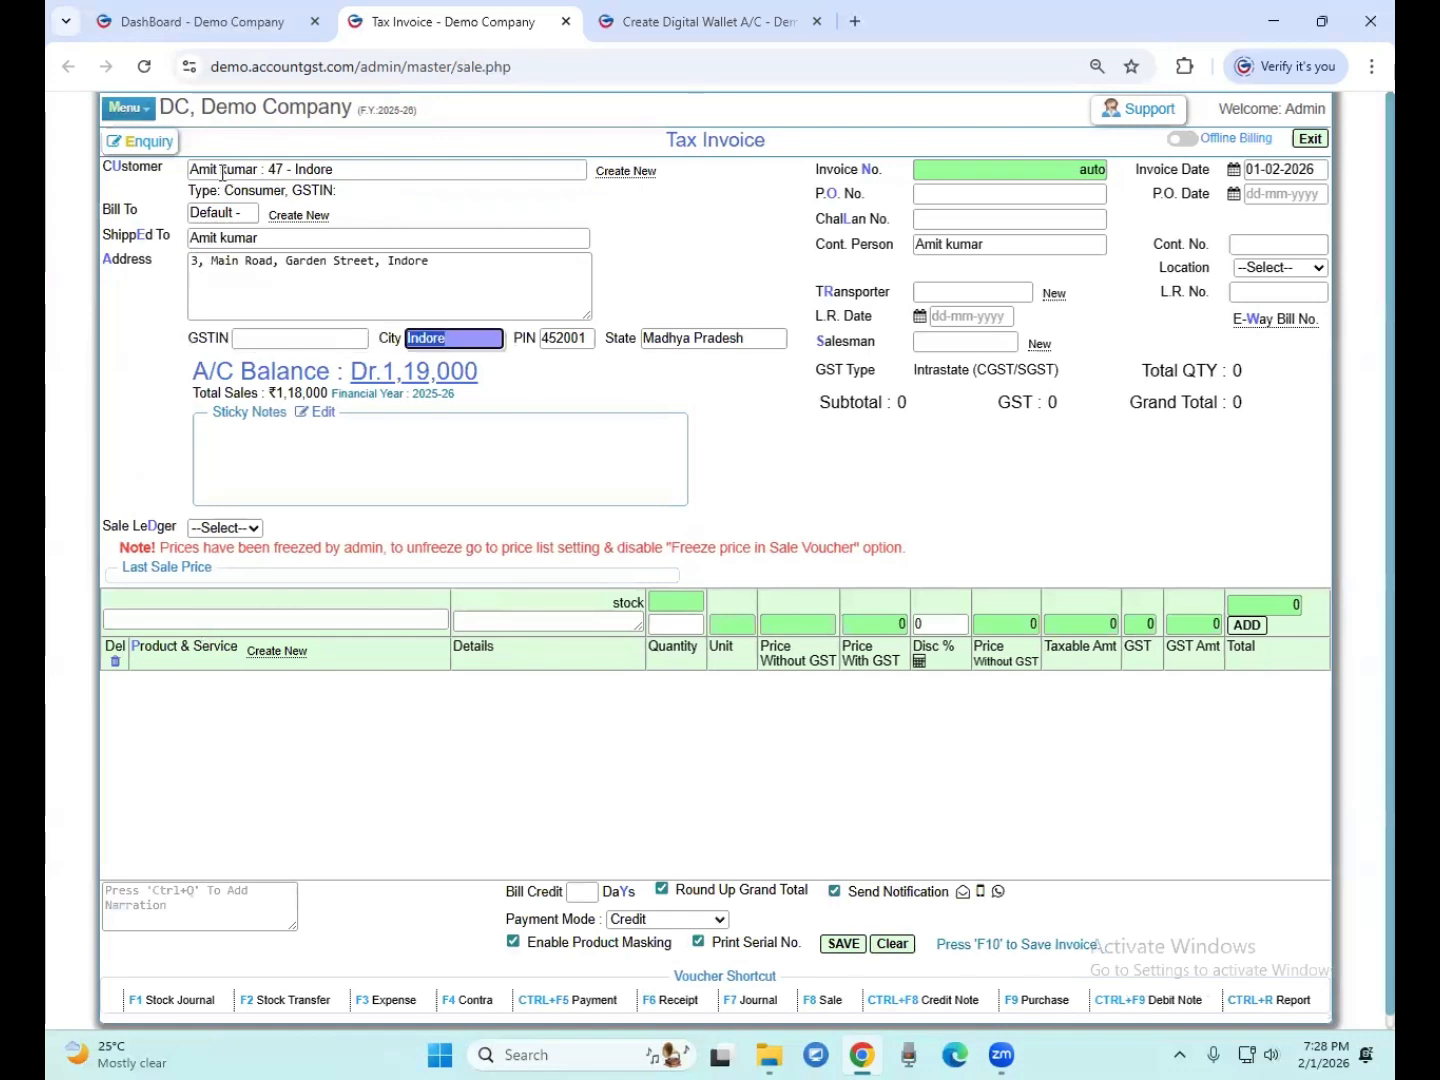
left_click(405, 283)
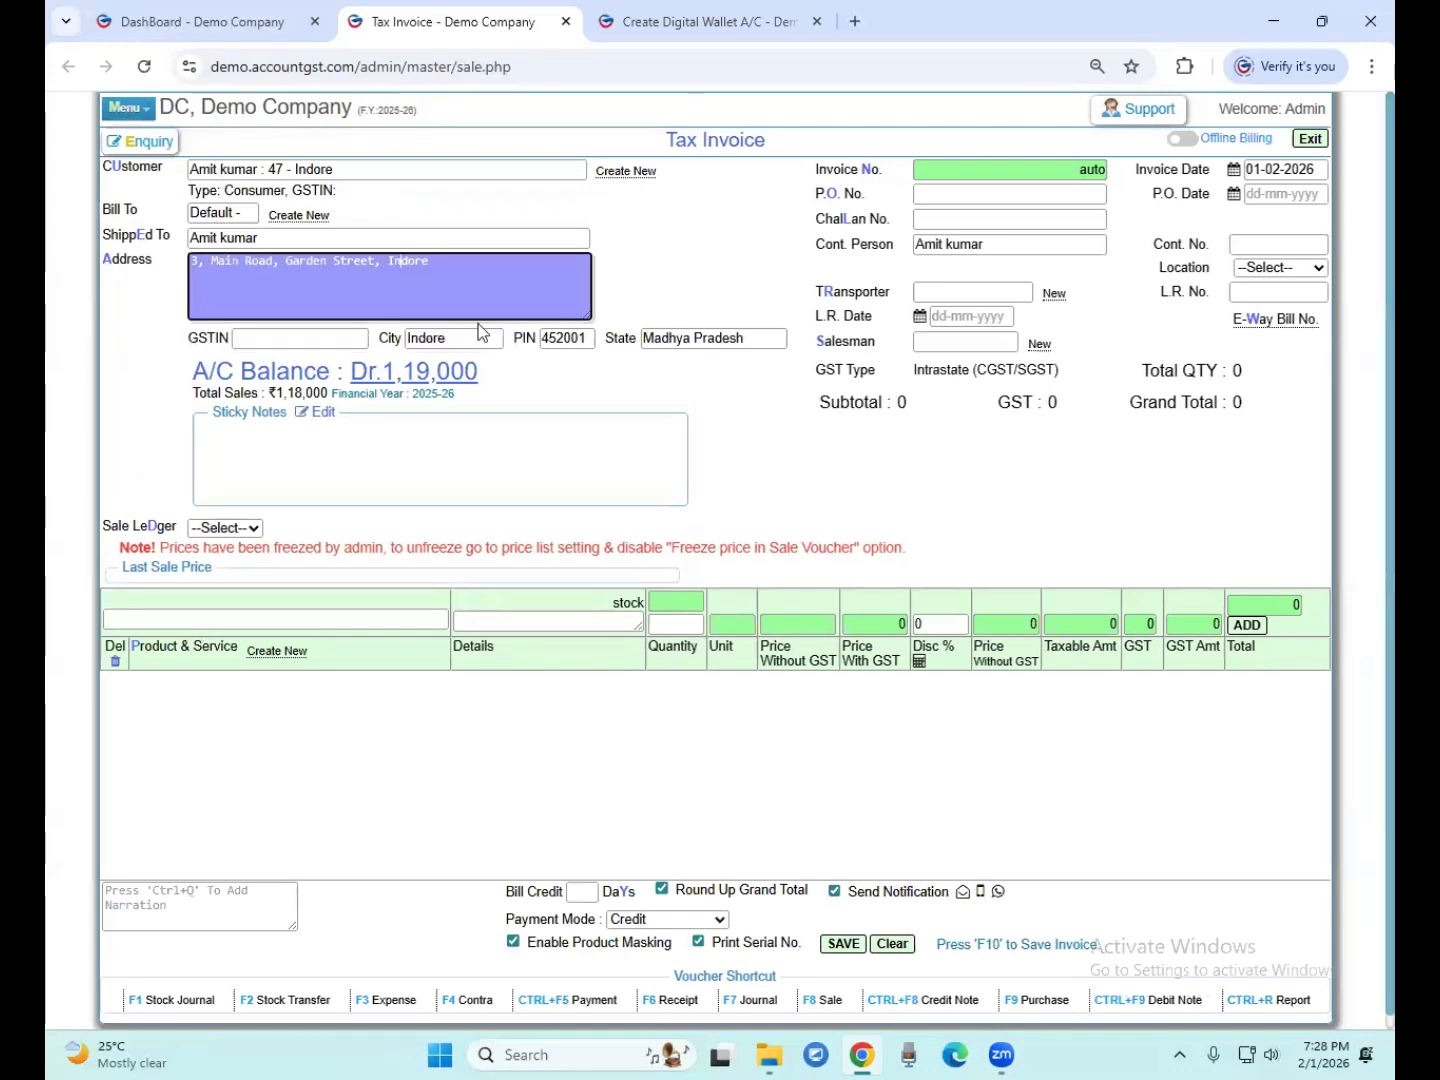
left_click(265, 462)
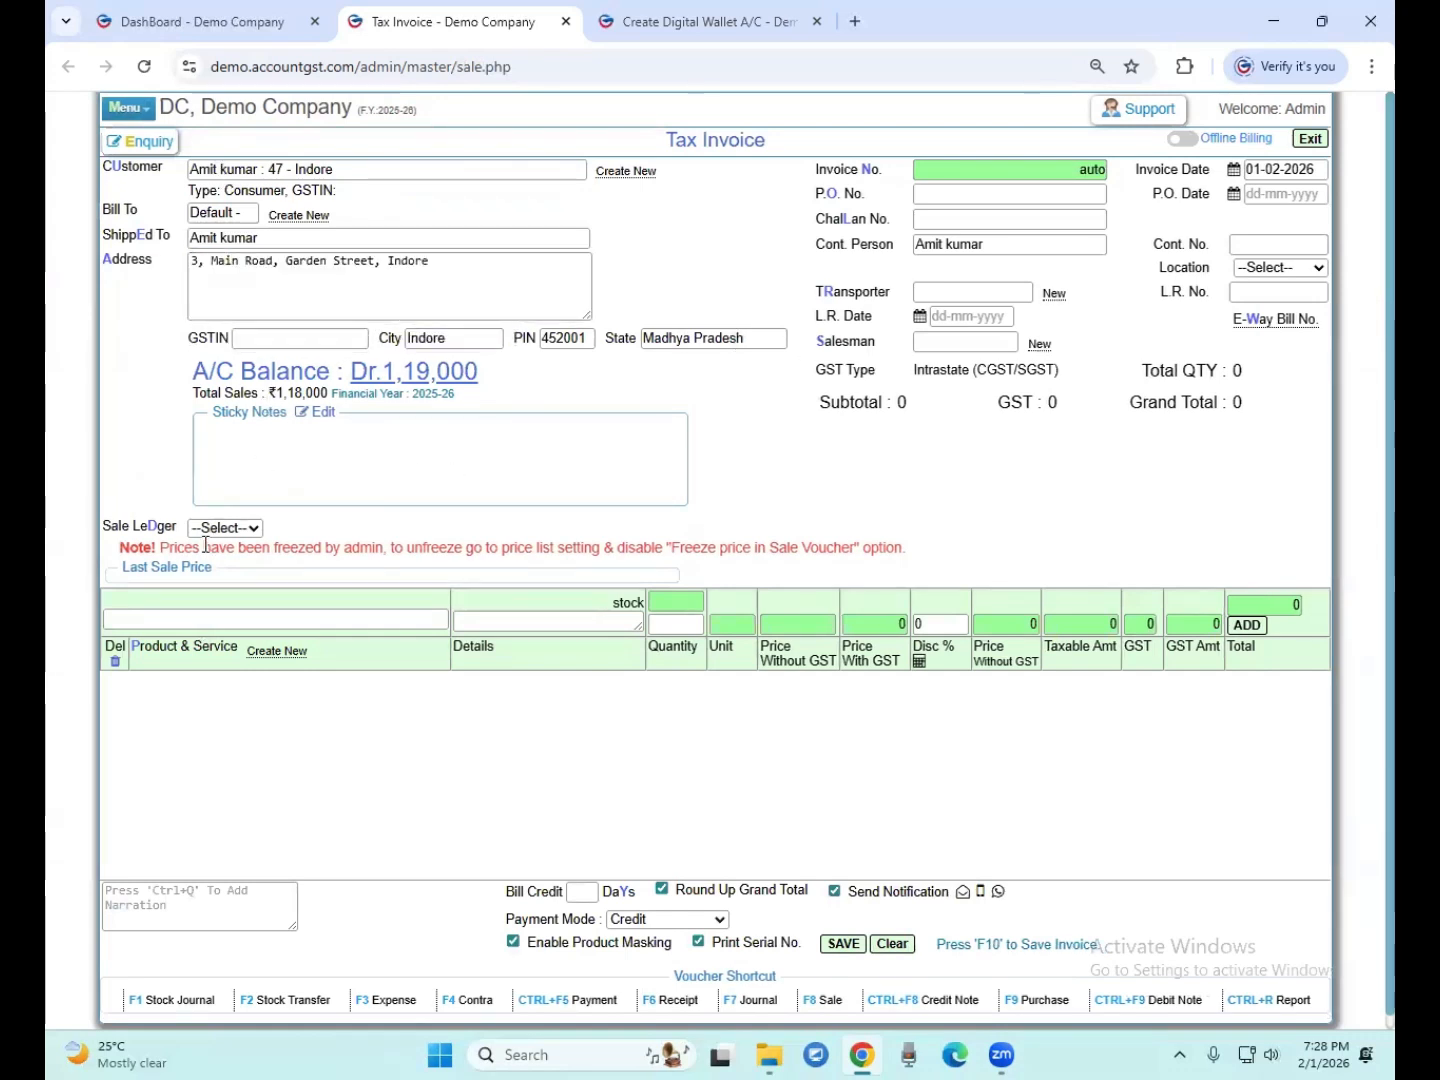
Set the invoice's sale ledger to Sale and its location to Godown-1
left_click(224, 528)
left_click(214, 577)
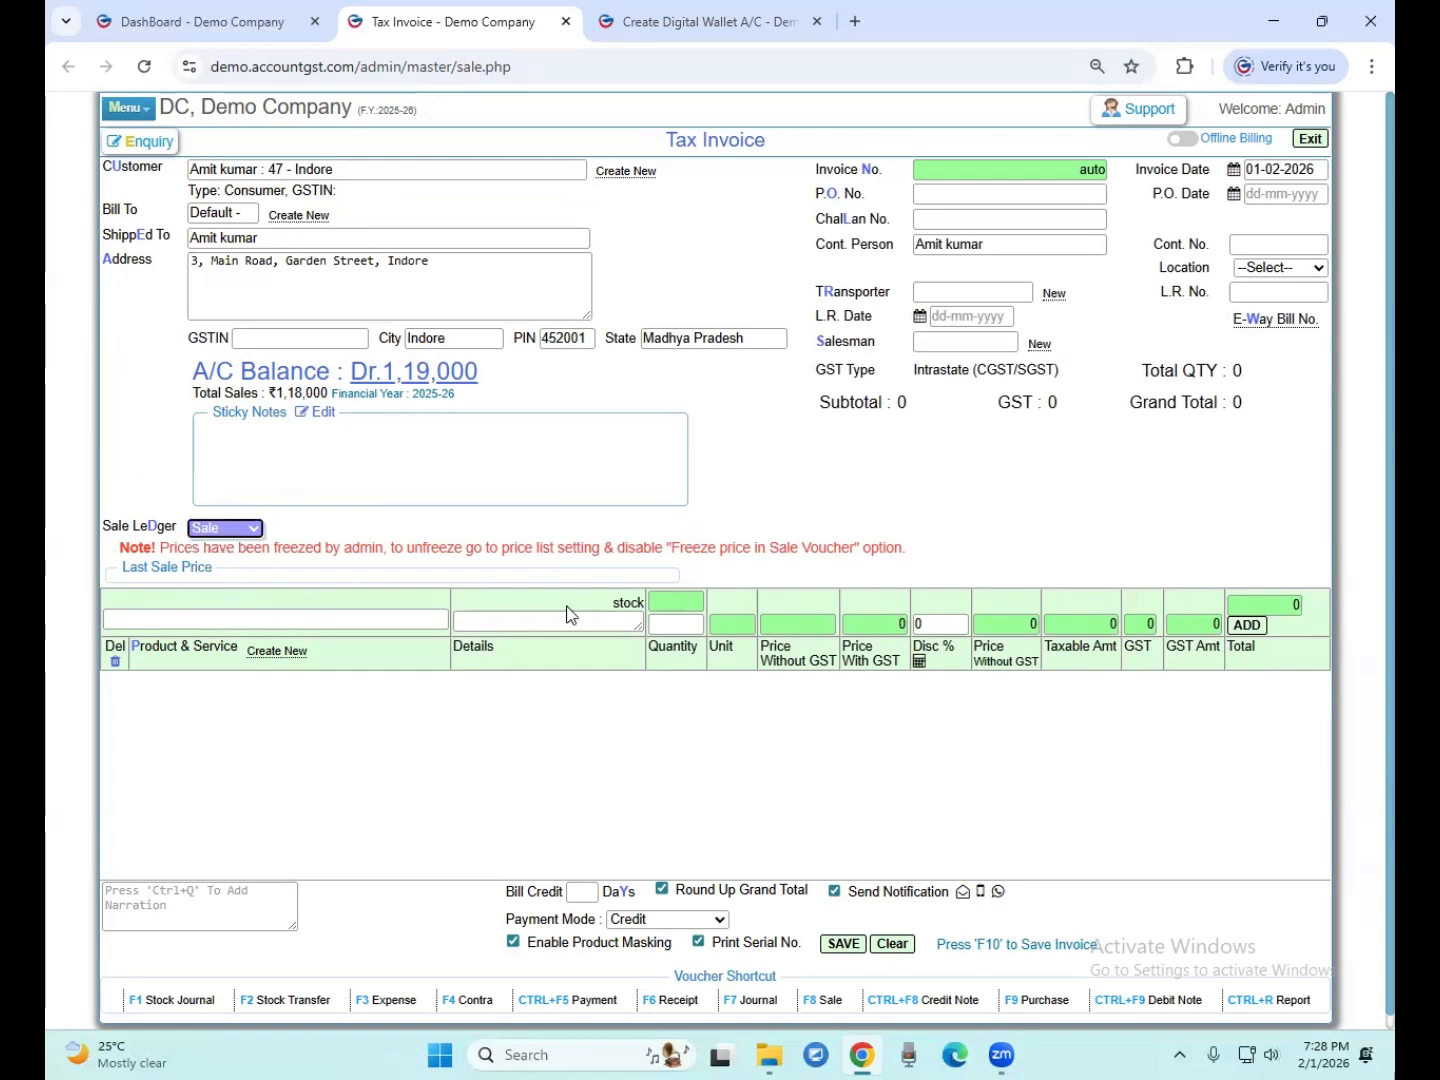
left_click(1268, 268)
left_click(1284, 315)
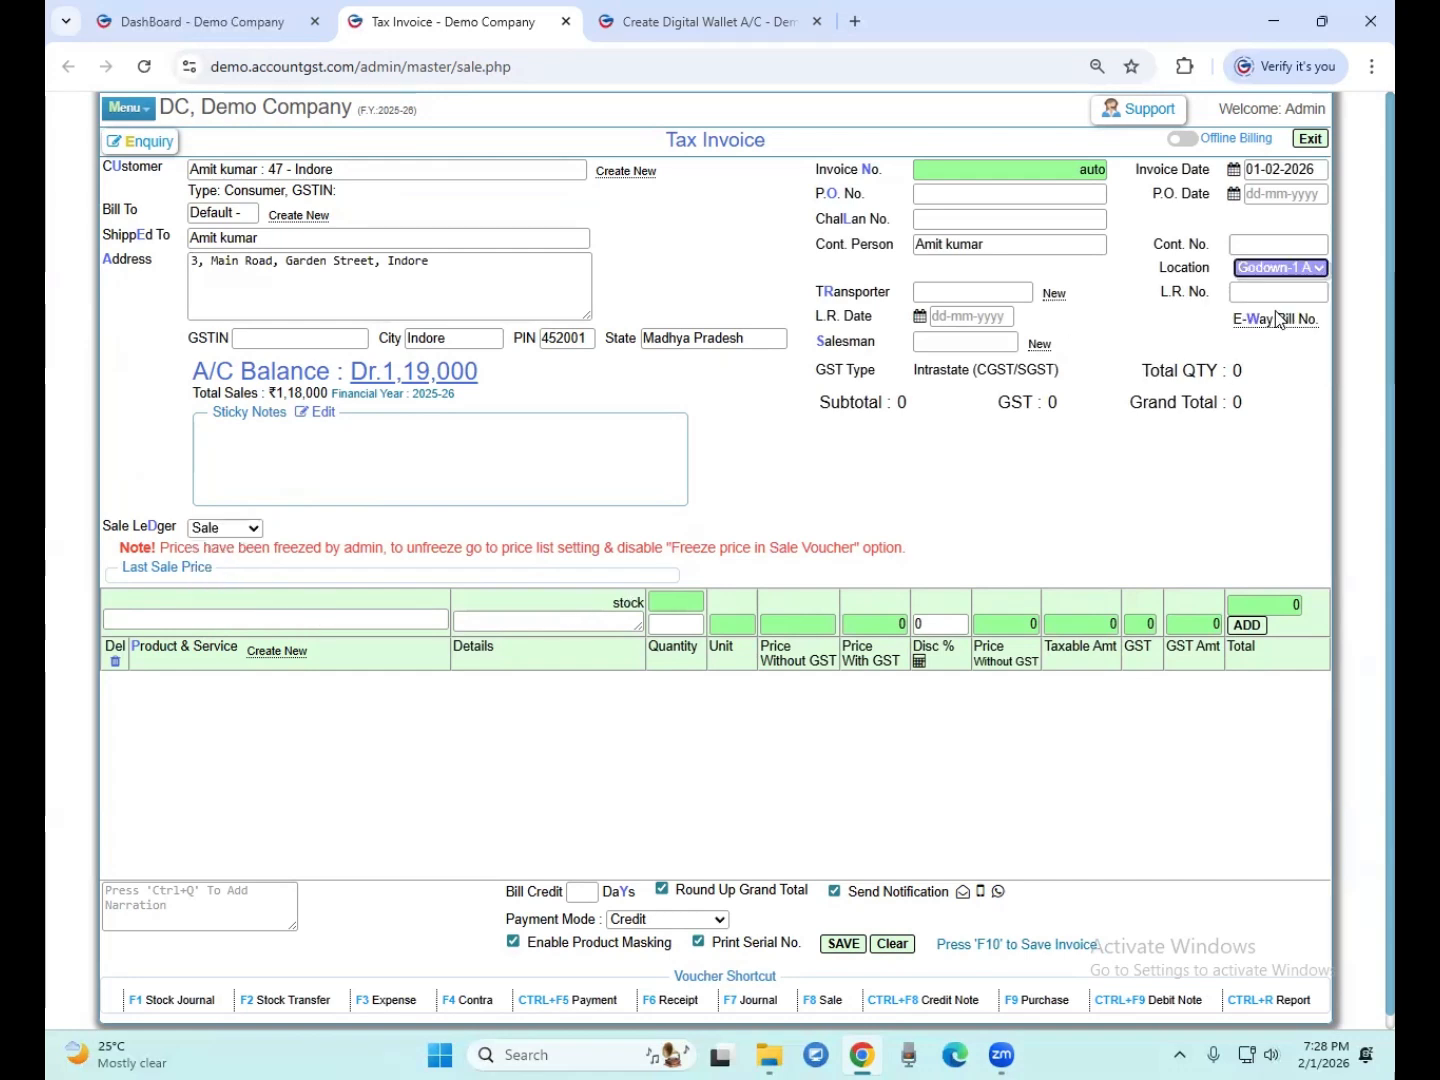
Choose 106-LG Monitor 21inch True Display 3444 as the product for the invoice line
left_click(180, 619)
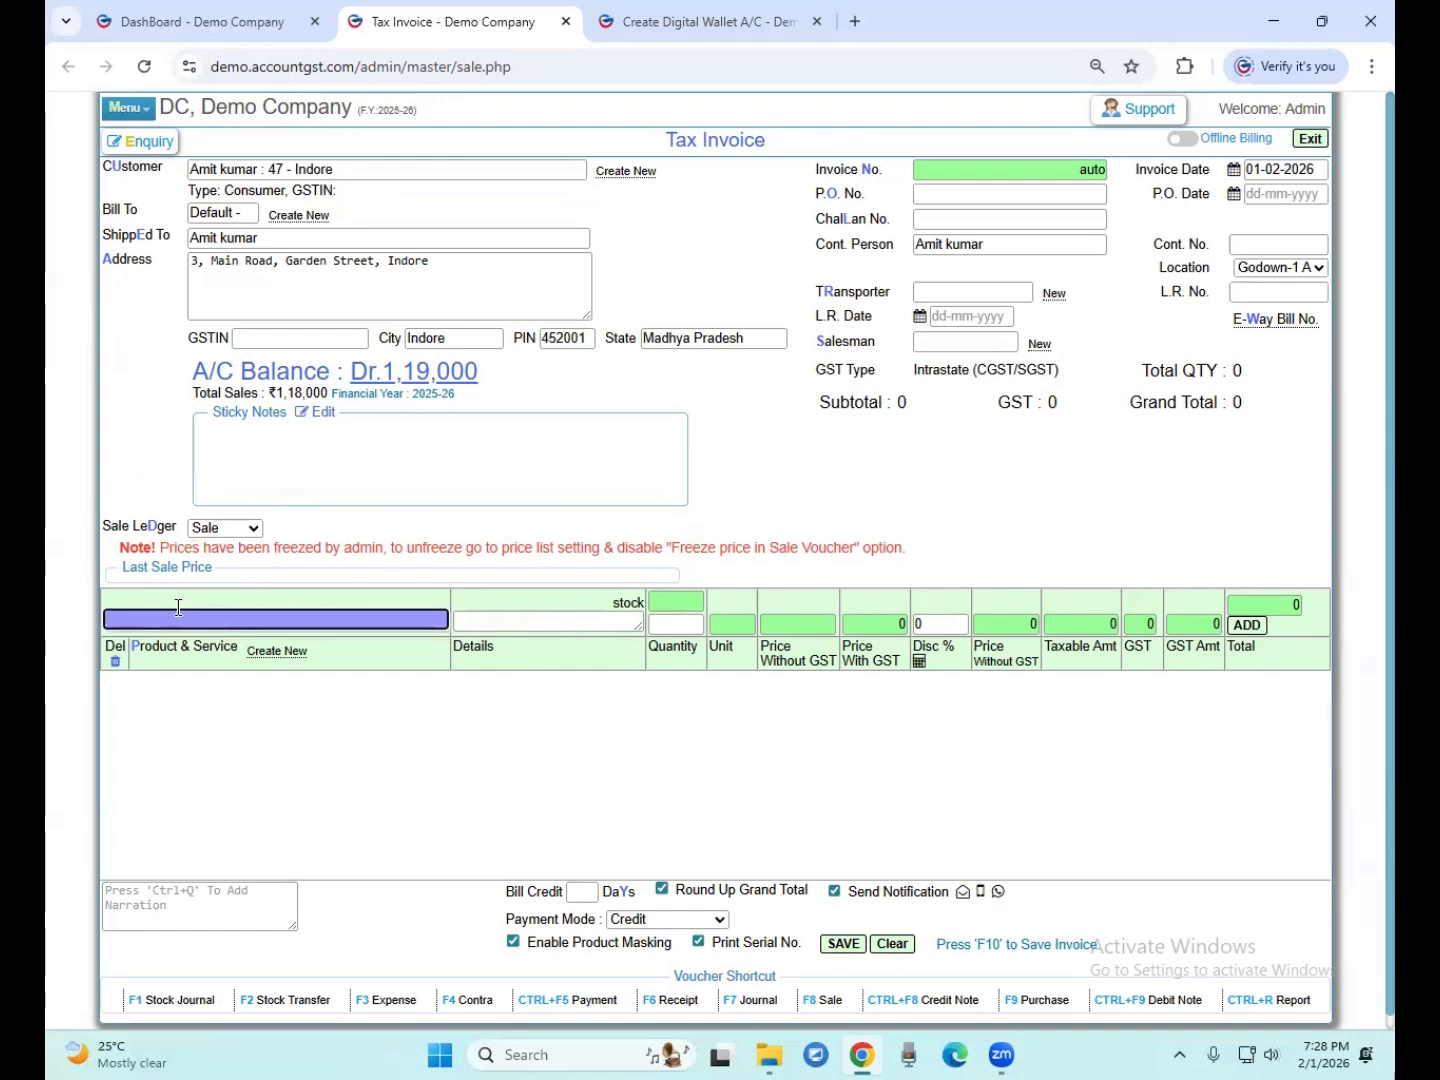
key("Down")
key("Down")
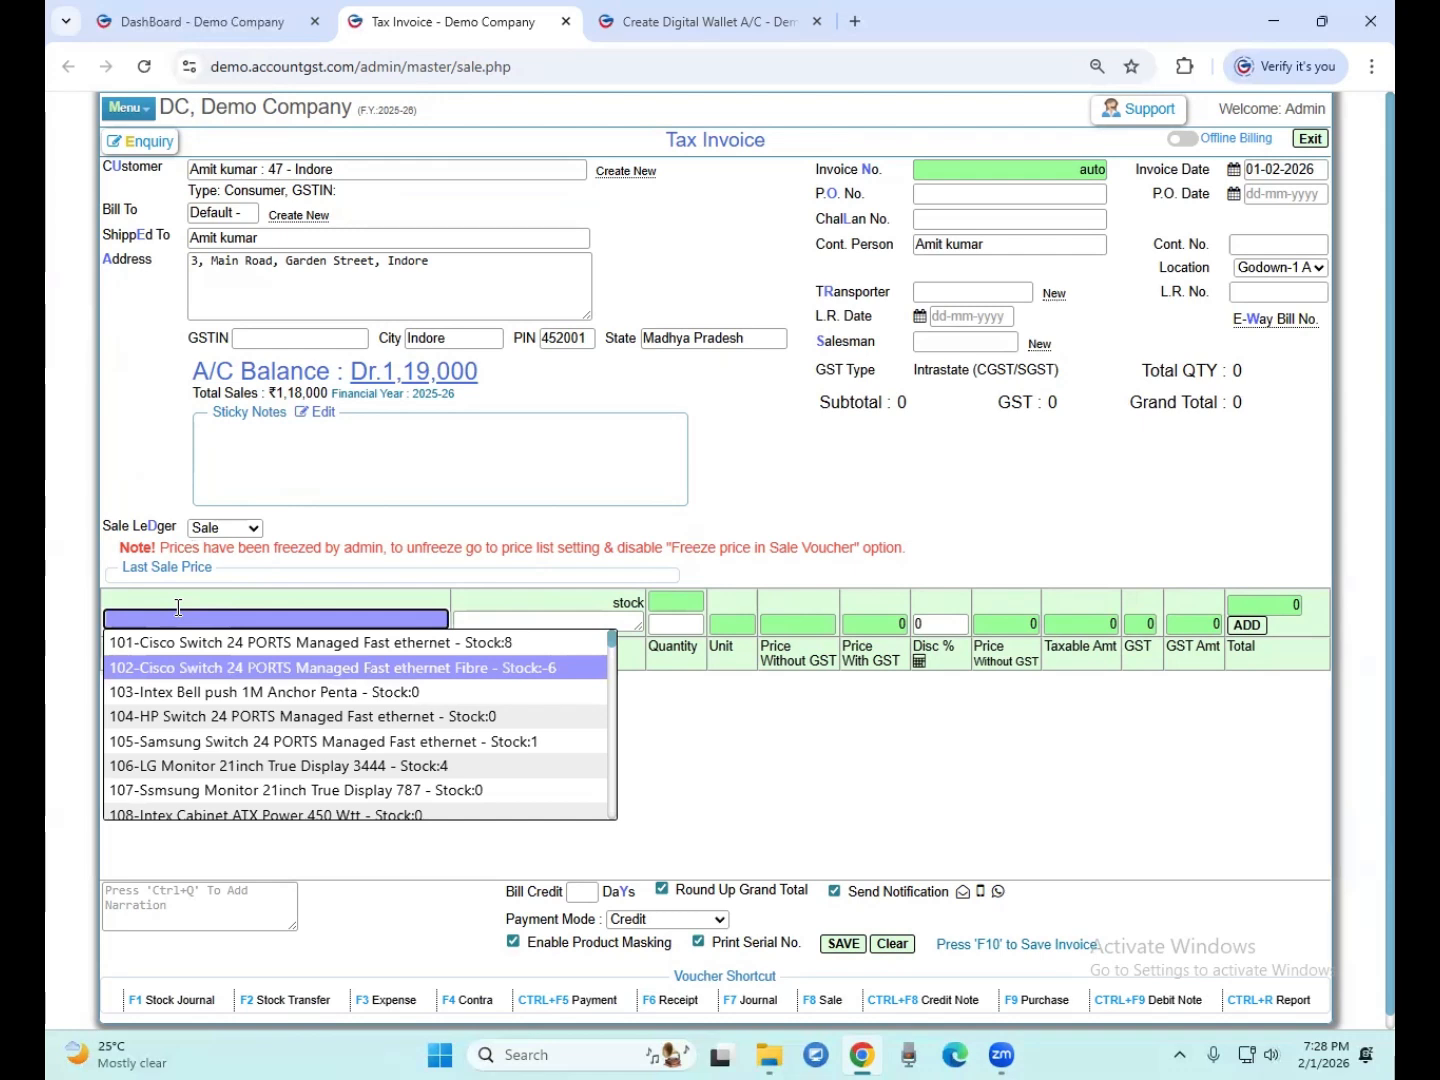
key("Down")
key("Down")
key("Down")
key("Down")
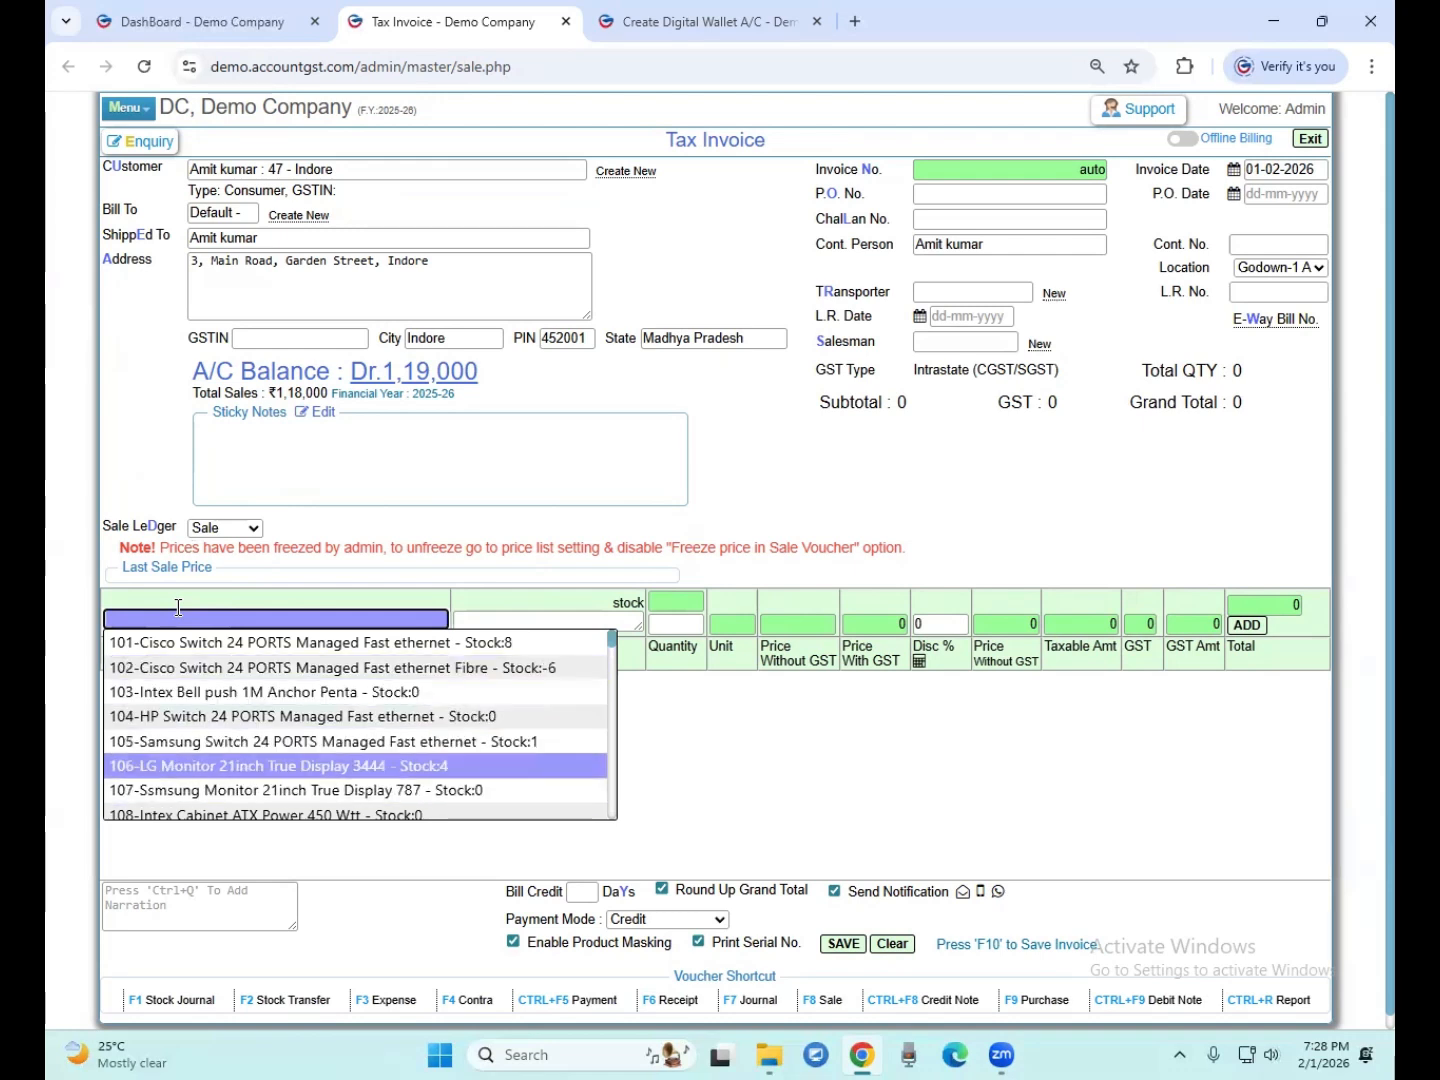
key("Return")
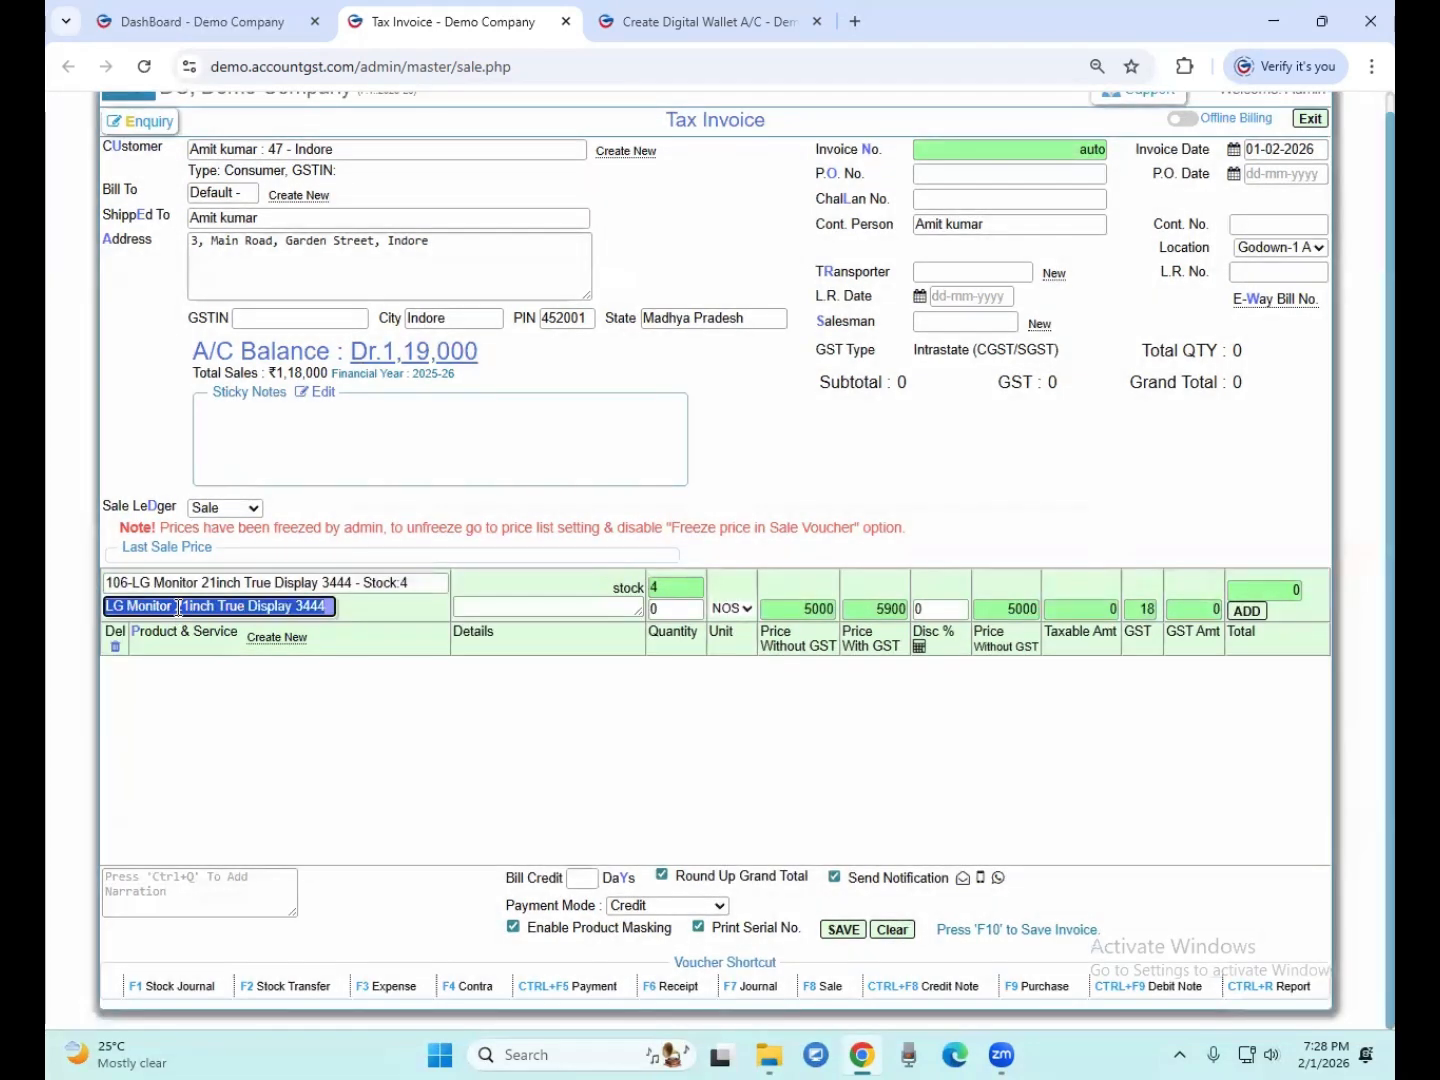
Set the monitor's quantity to 1, leave the discount at 0, and add the line to the invoice
key("Tab")
key("Tab")
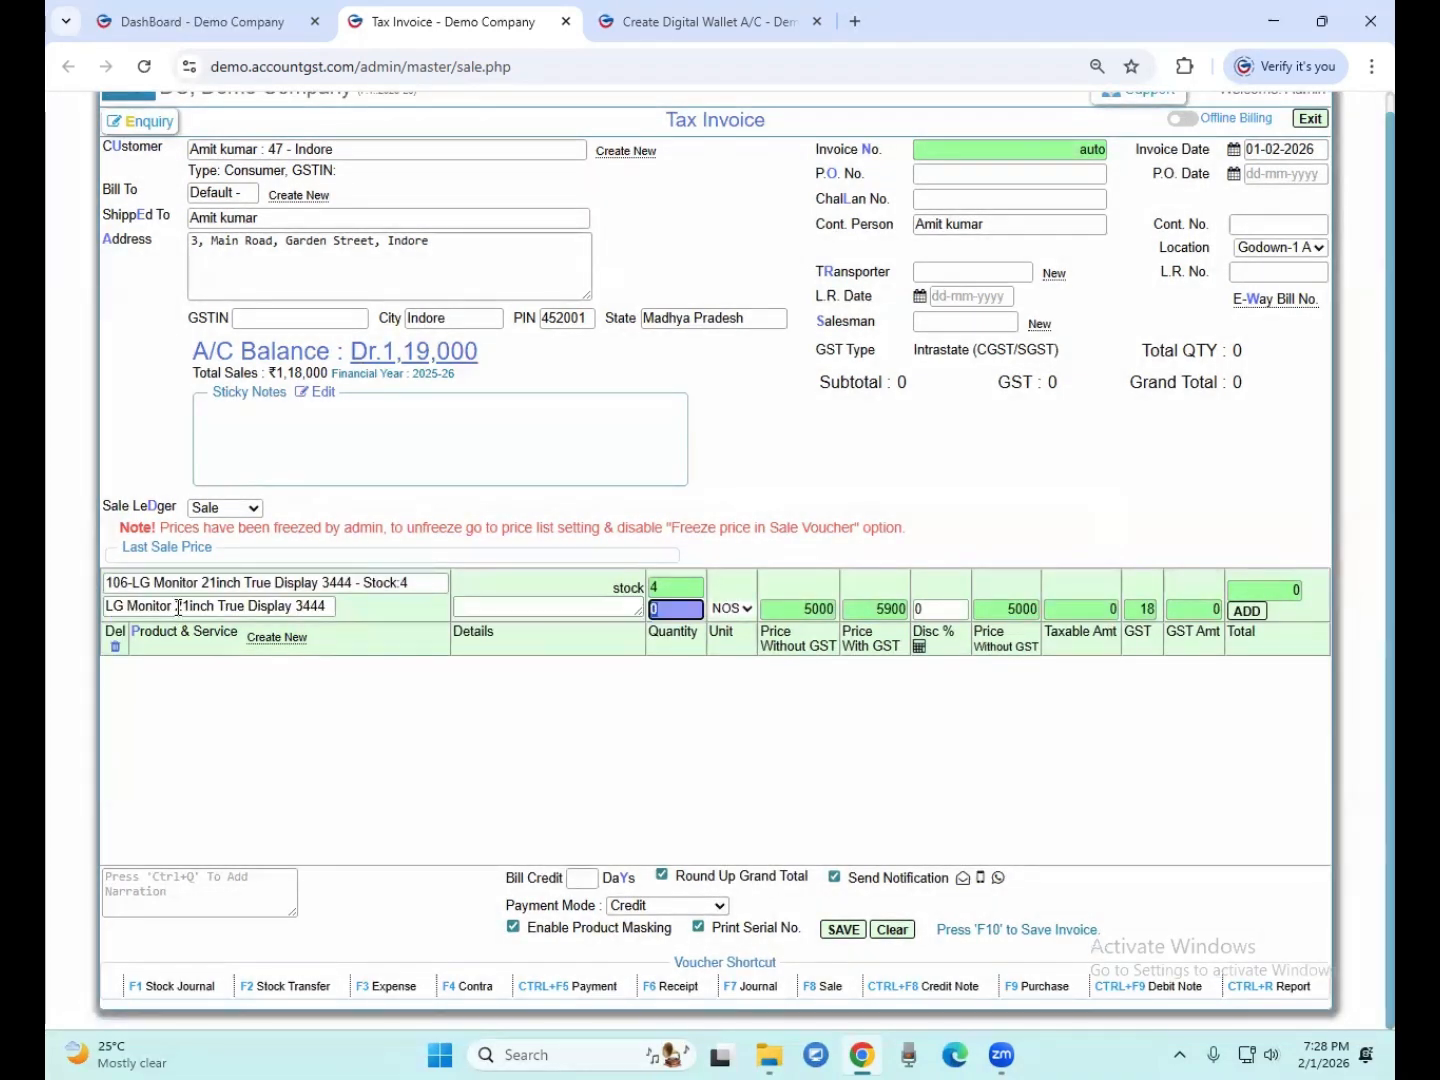
type("1")
key("Tab")
key("Tab")
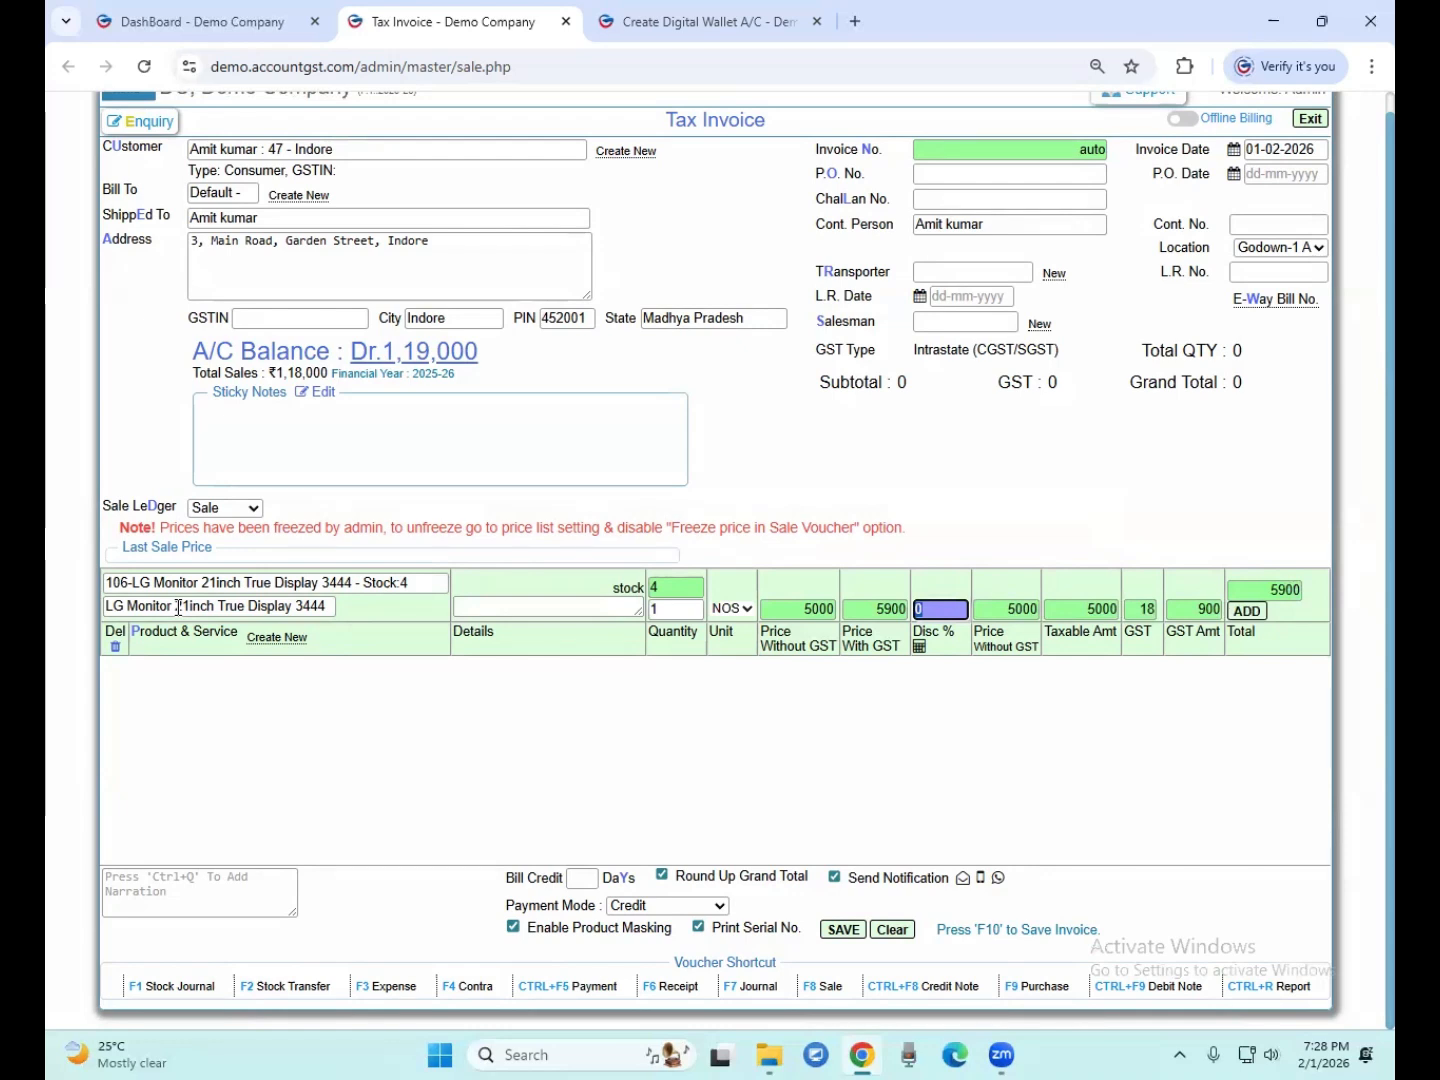
key("Tab")
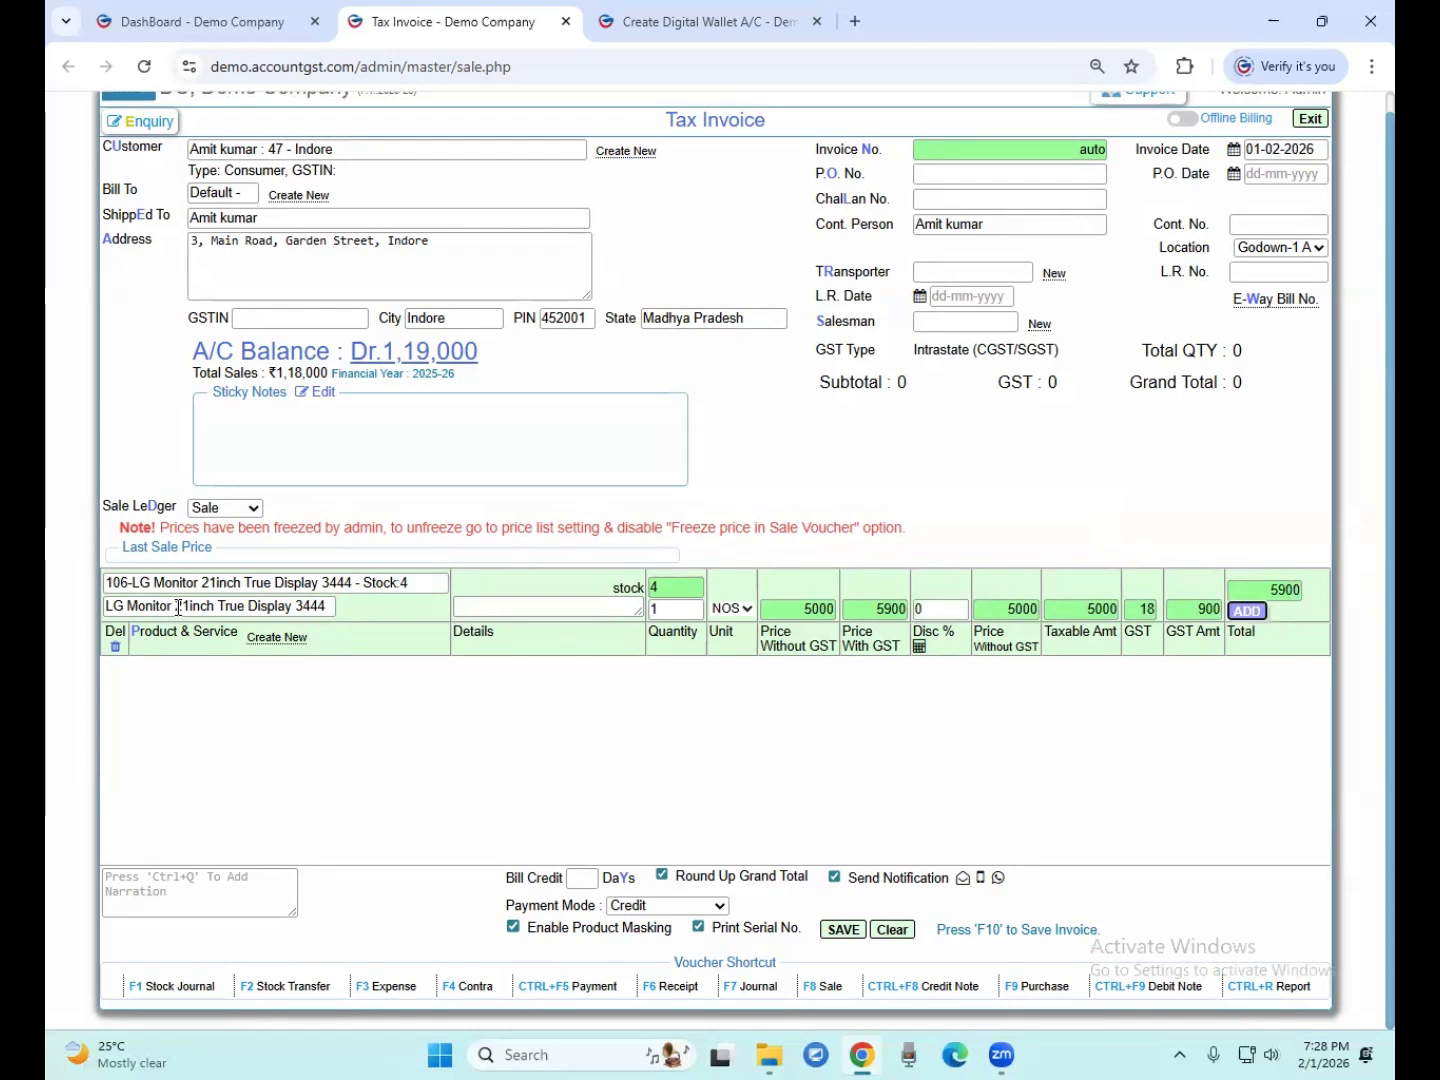
key("Return")
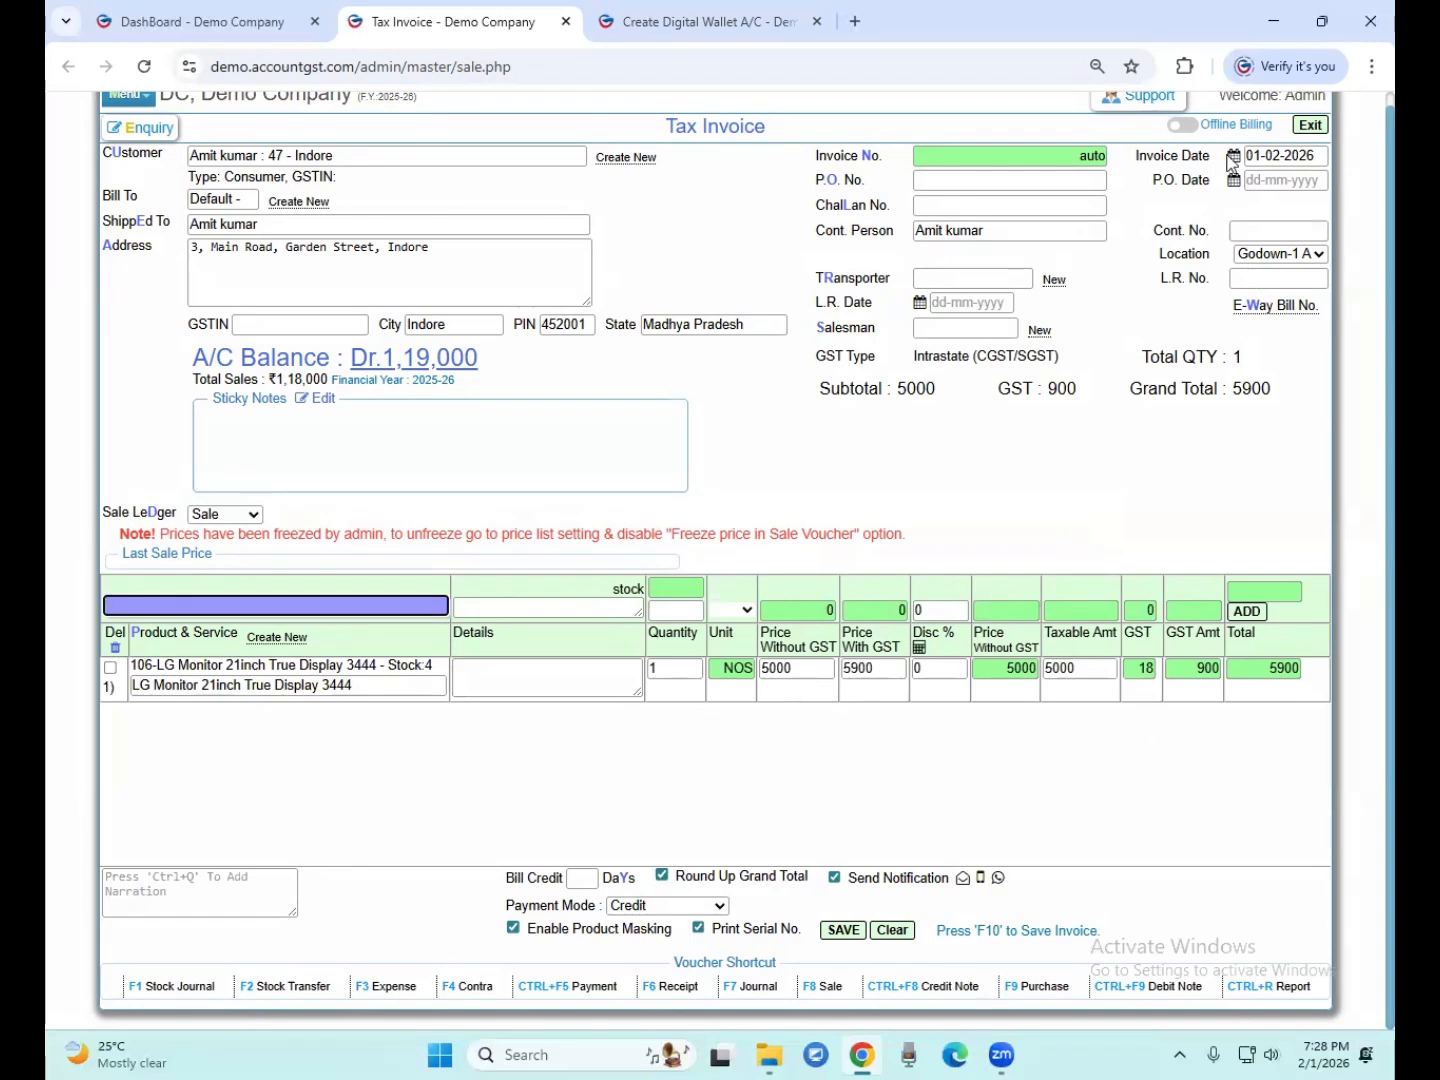
left_click(659, 670)
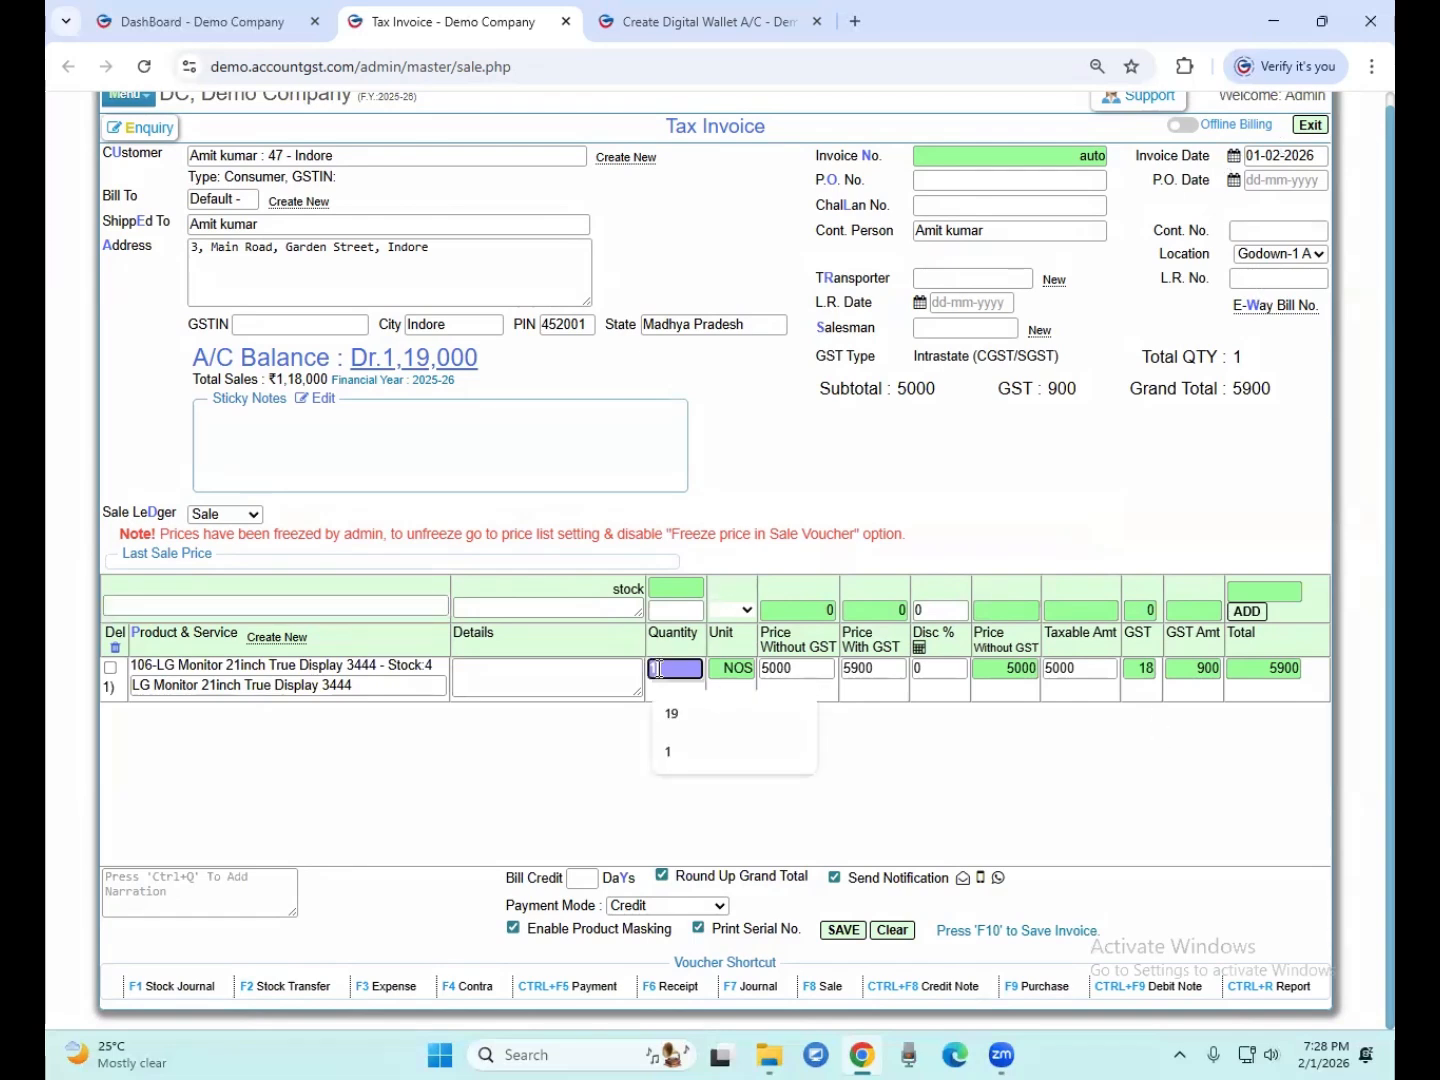
left_click(1043, 732)
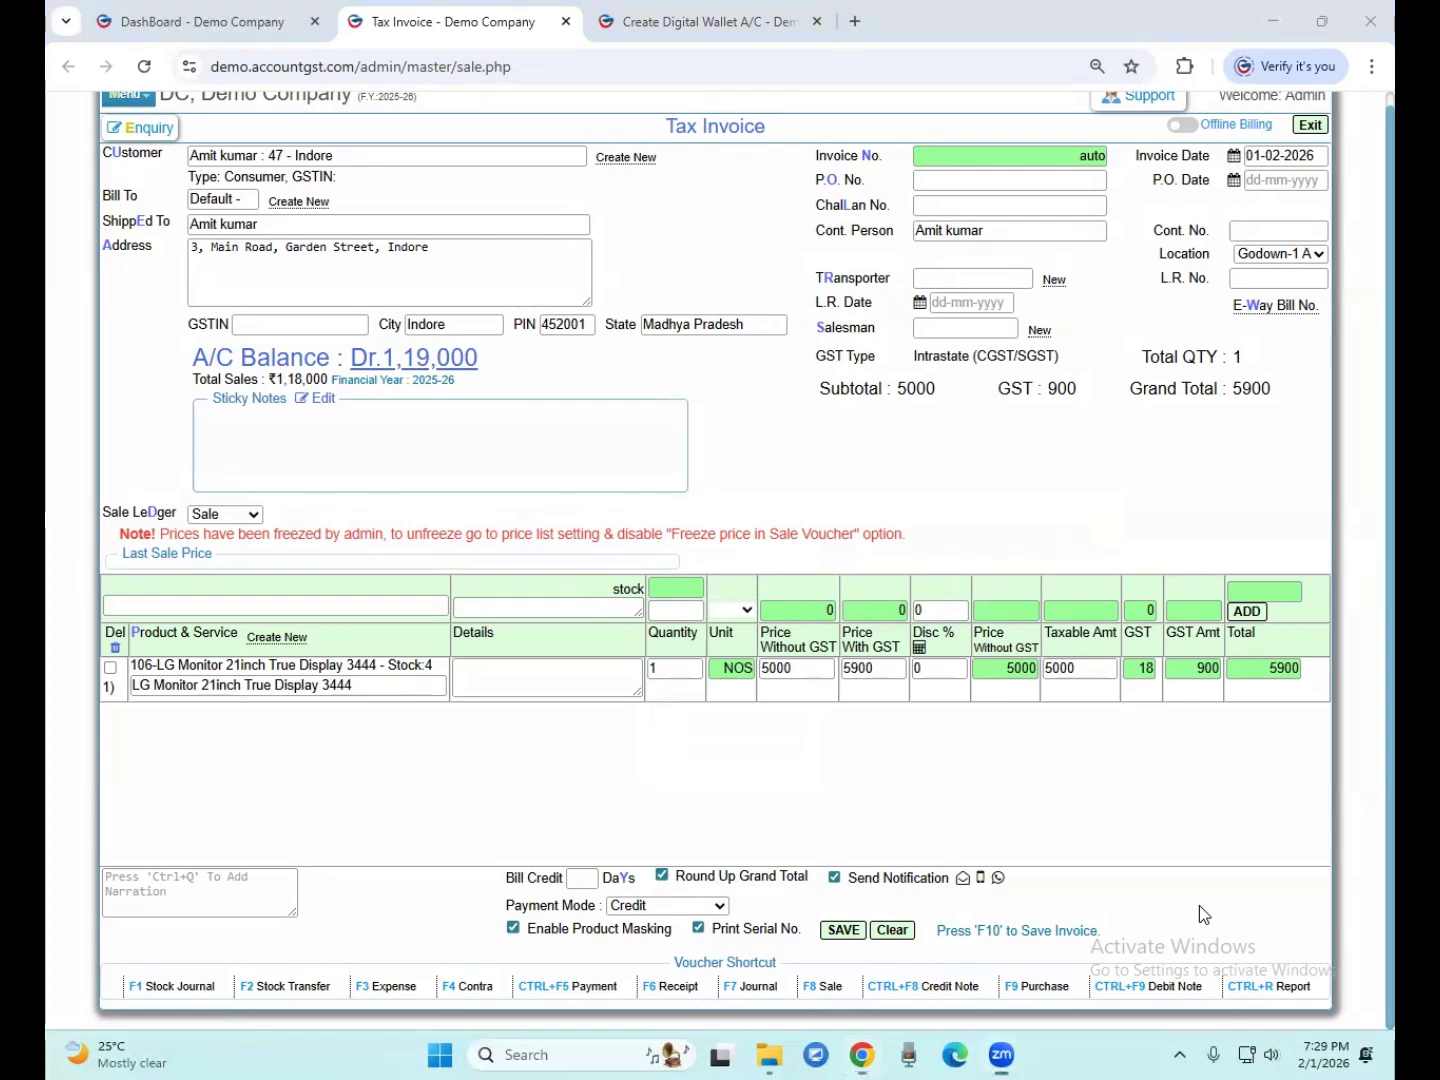
Set the invoice's bill credit to 10 days and its payment mode to Multiple Payment
left_click(586, 885)
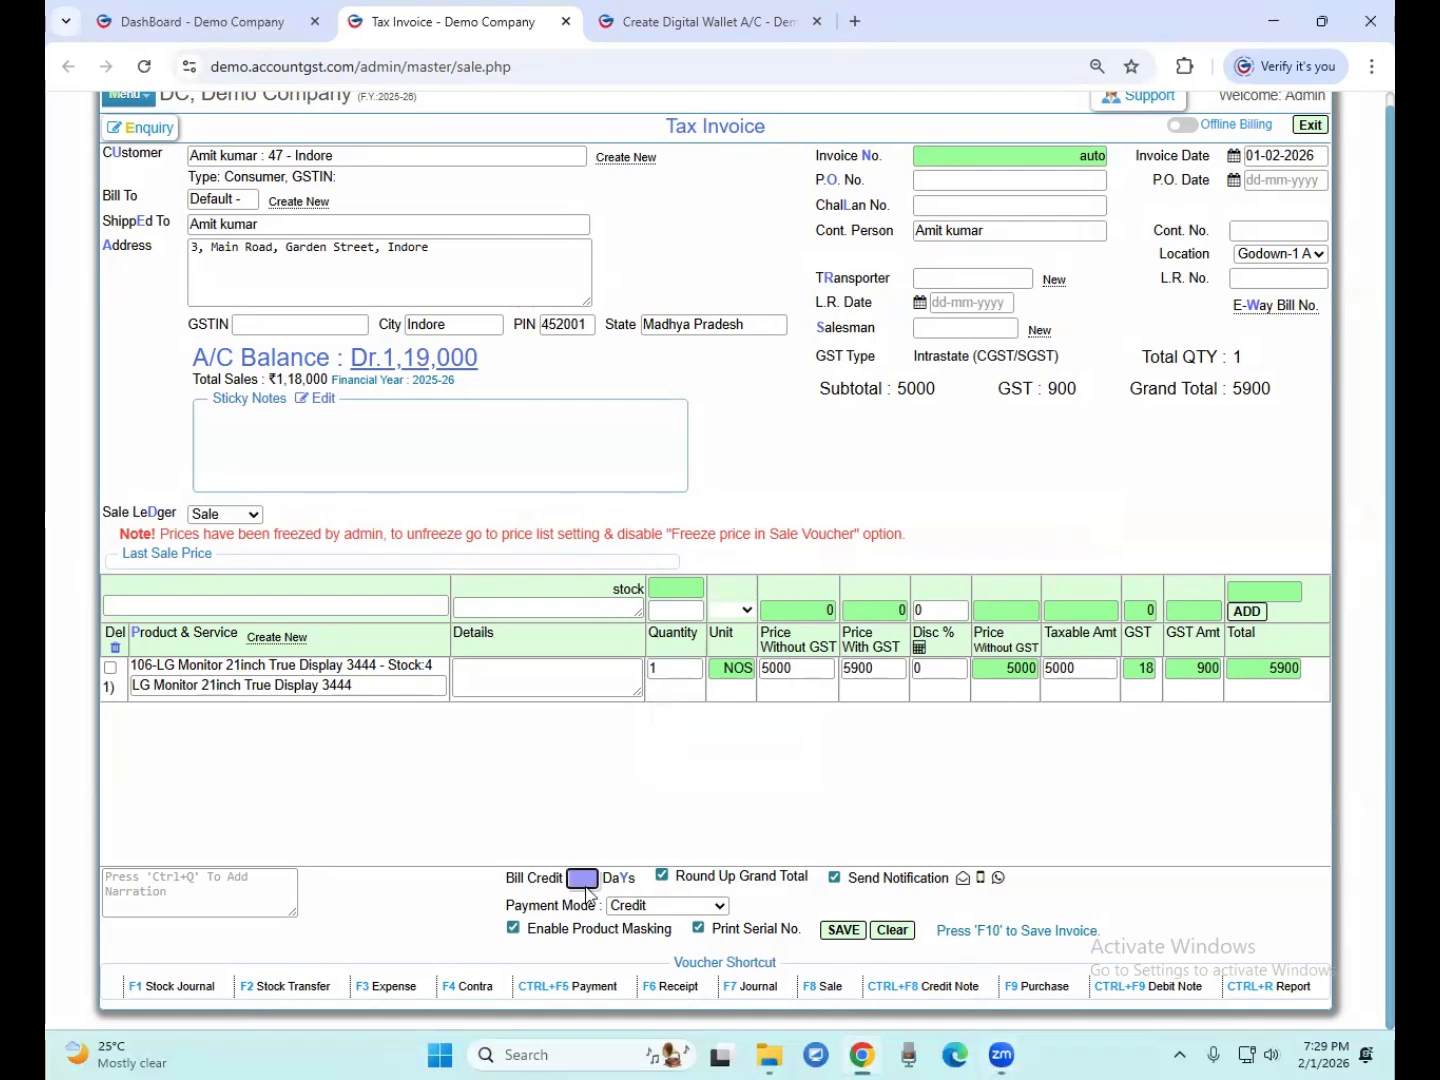
type("10")
left_click(640, 906)
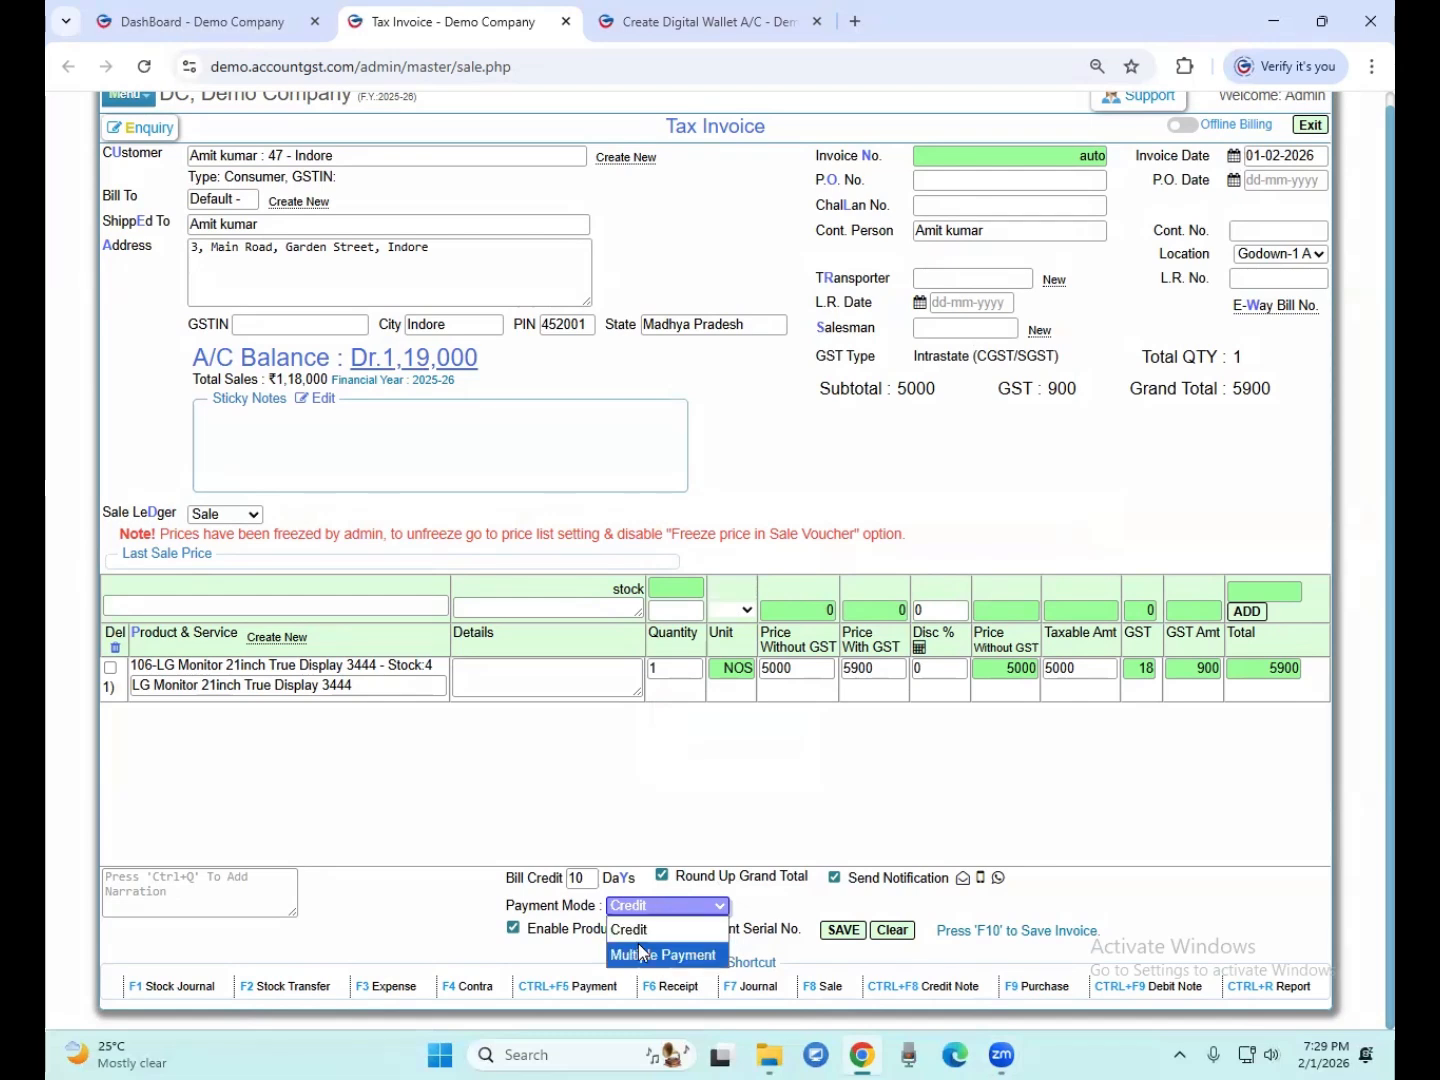
left_click(655, 955)
scroll(790, 868, "down", 3)
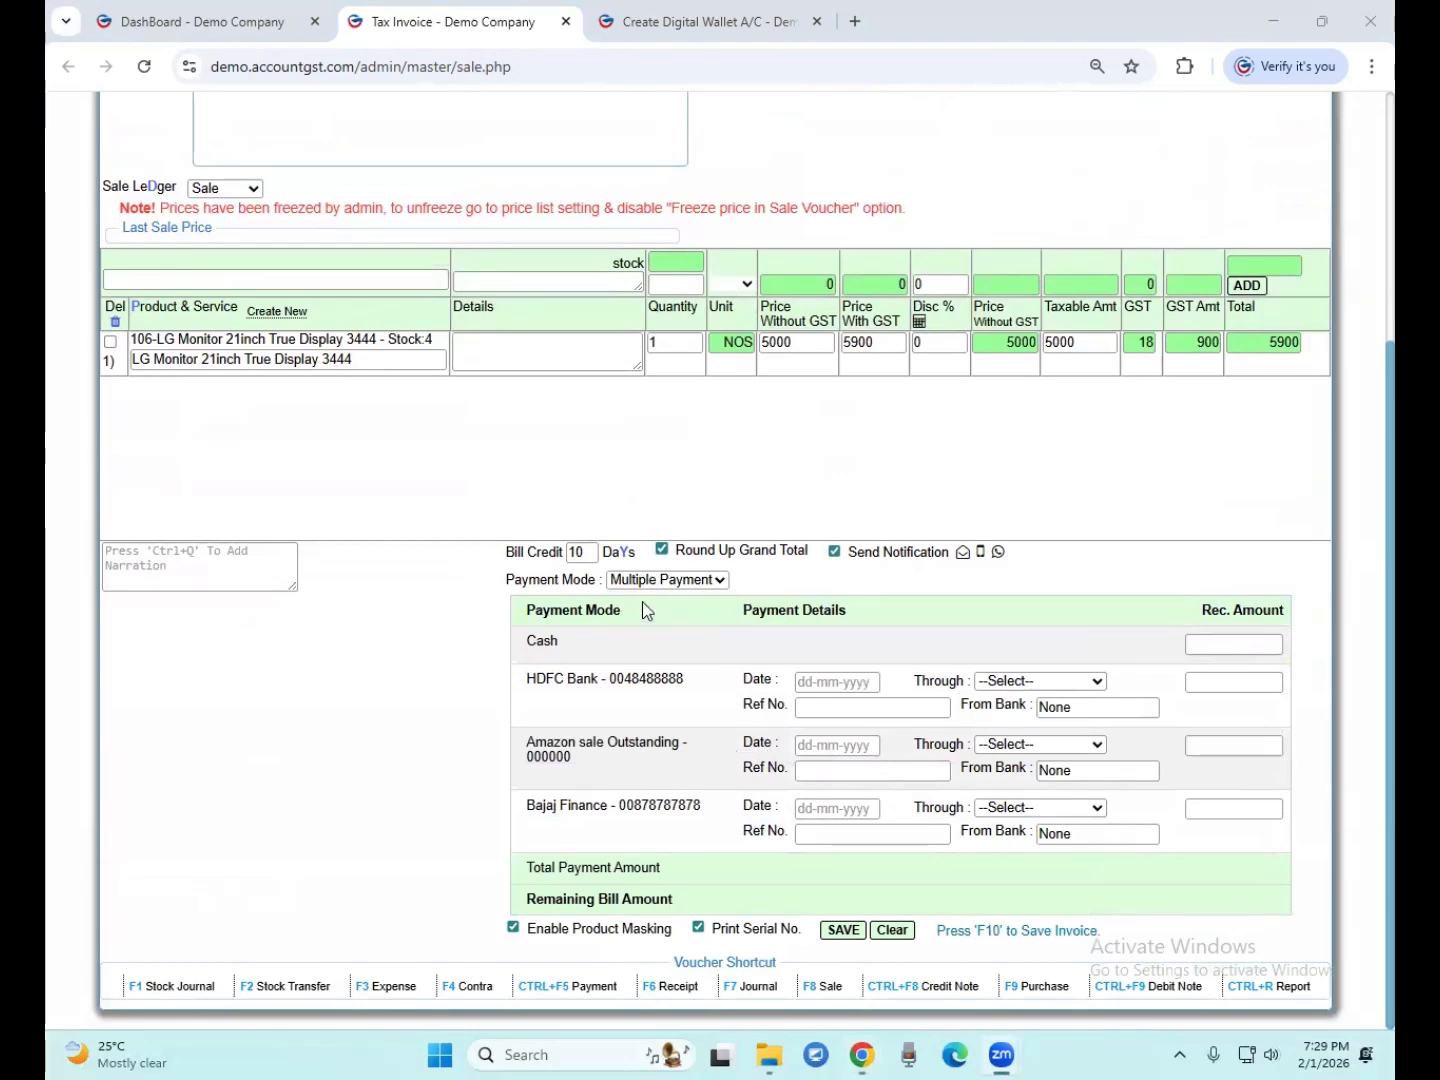
left_click_drag(522, 580, 573, 580)
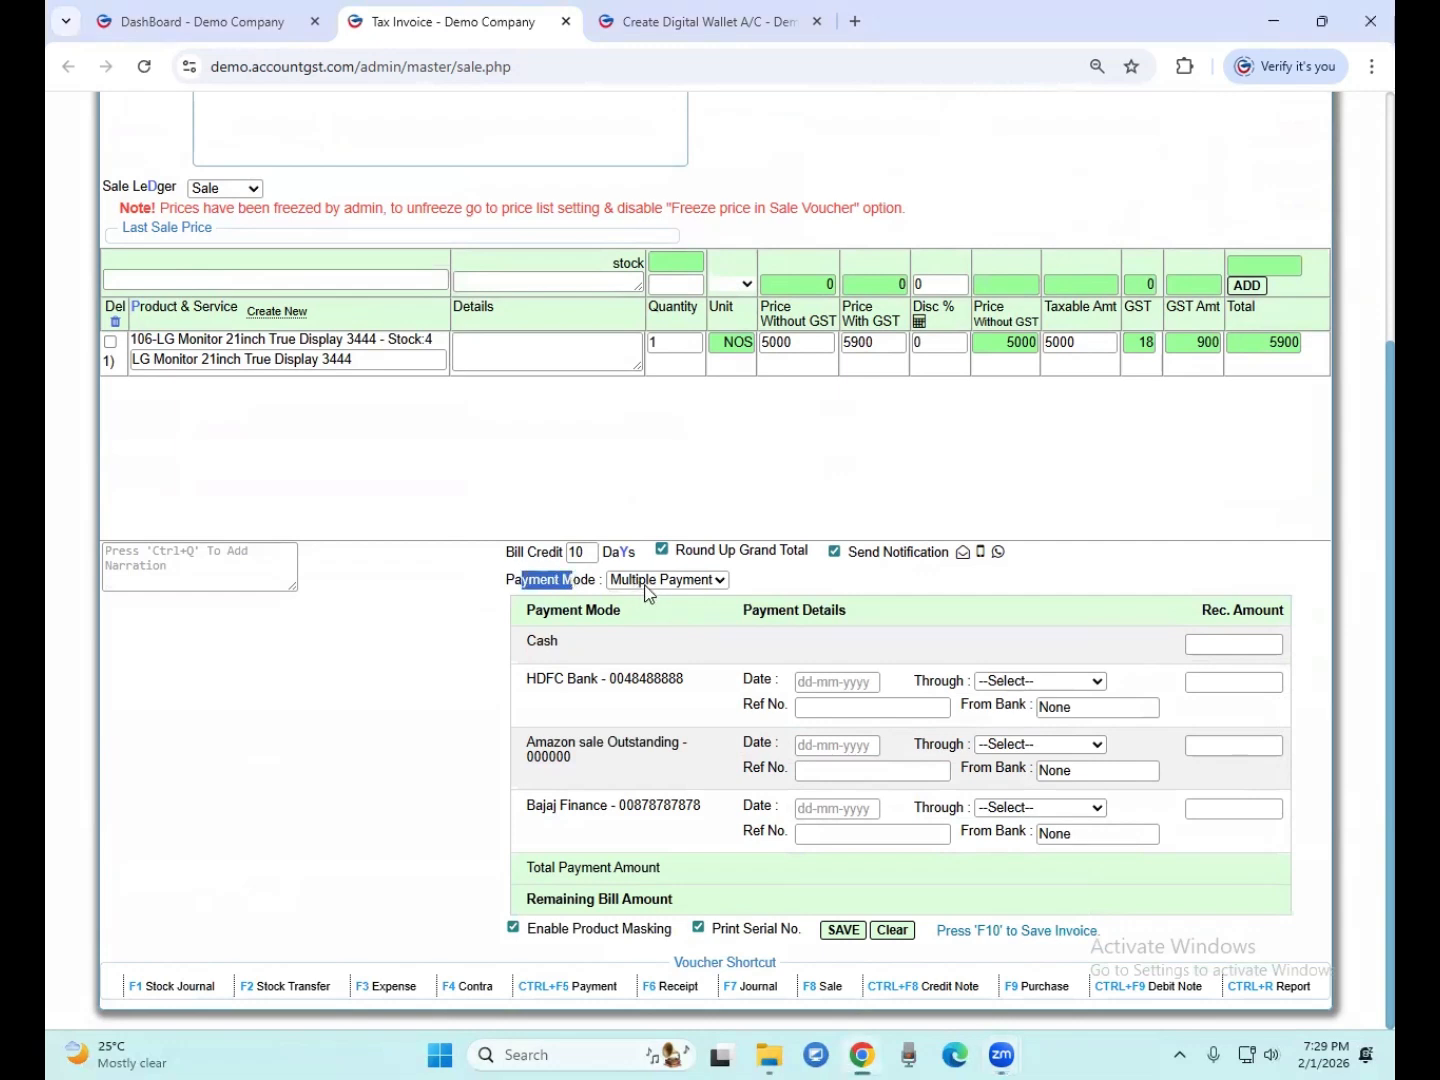
left_click(503, 593)
Record a received amount of 5900 against Amazon sale Outstanding, paid through RTGS/NEFT/IMPS
left_click_drag(530, 741, 726, 749)
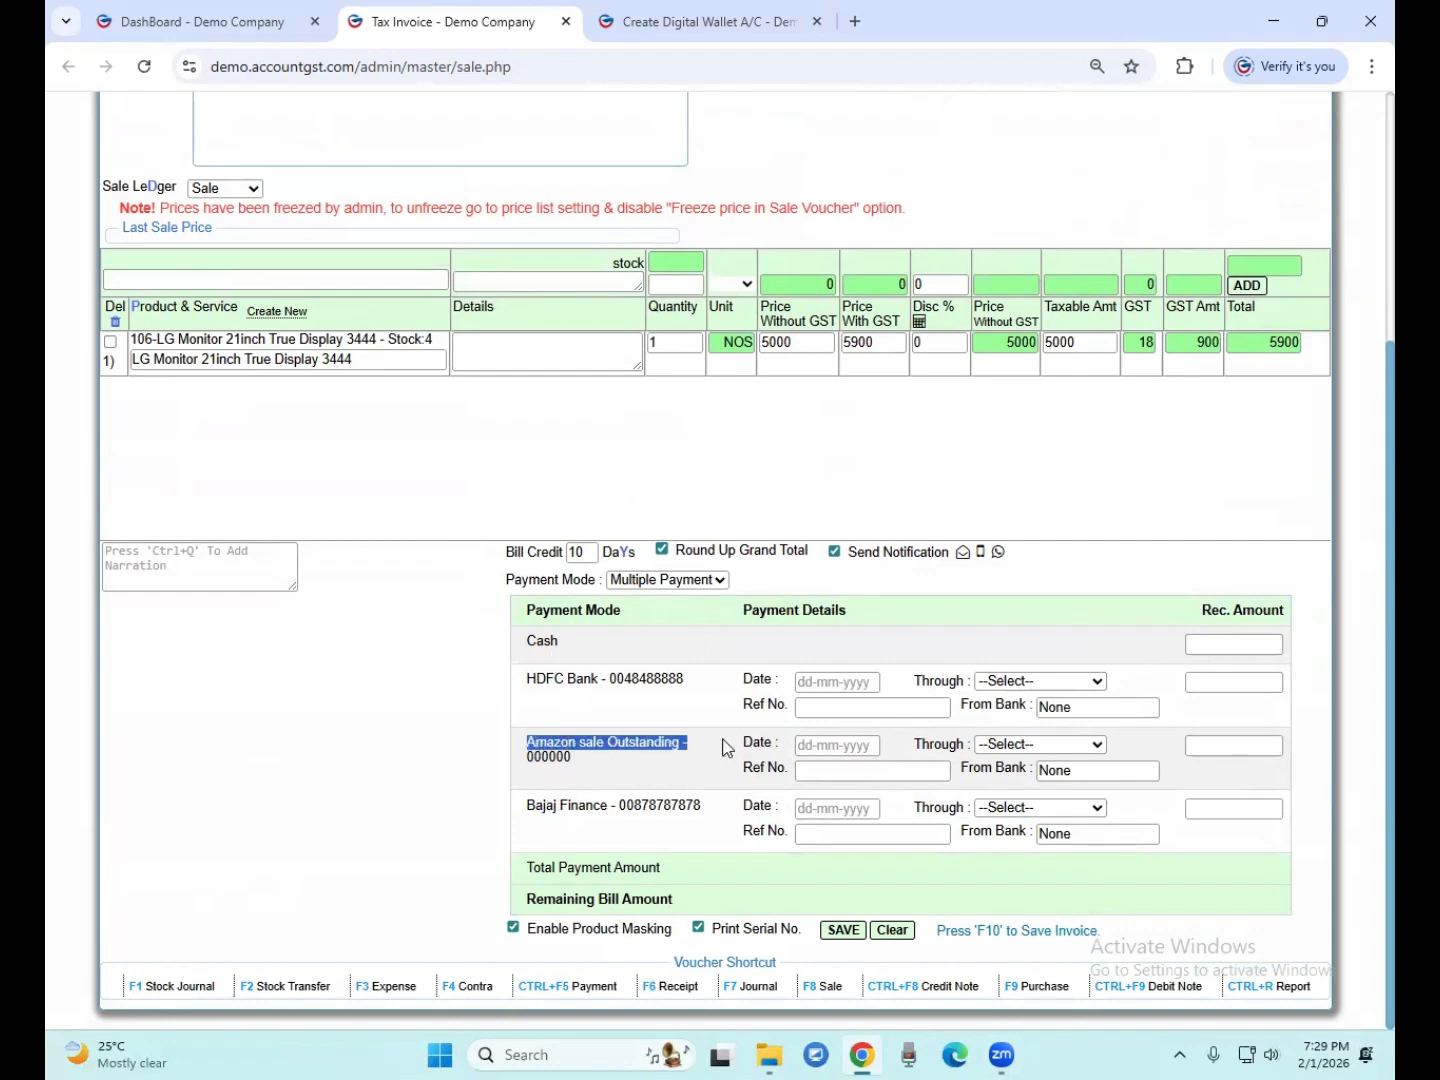
left_click(1082, 745)
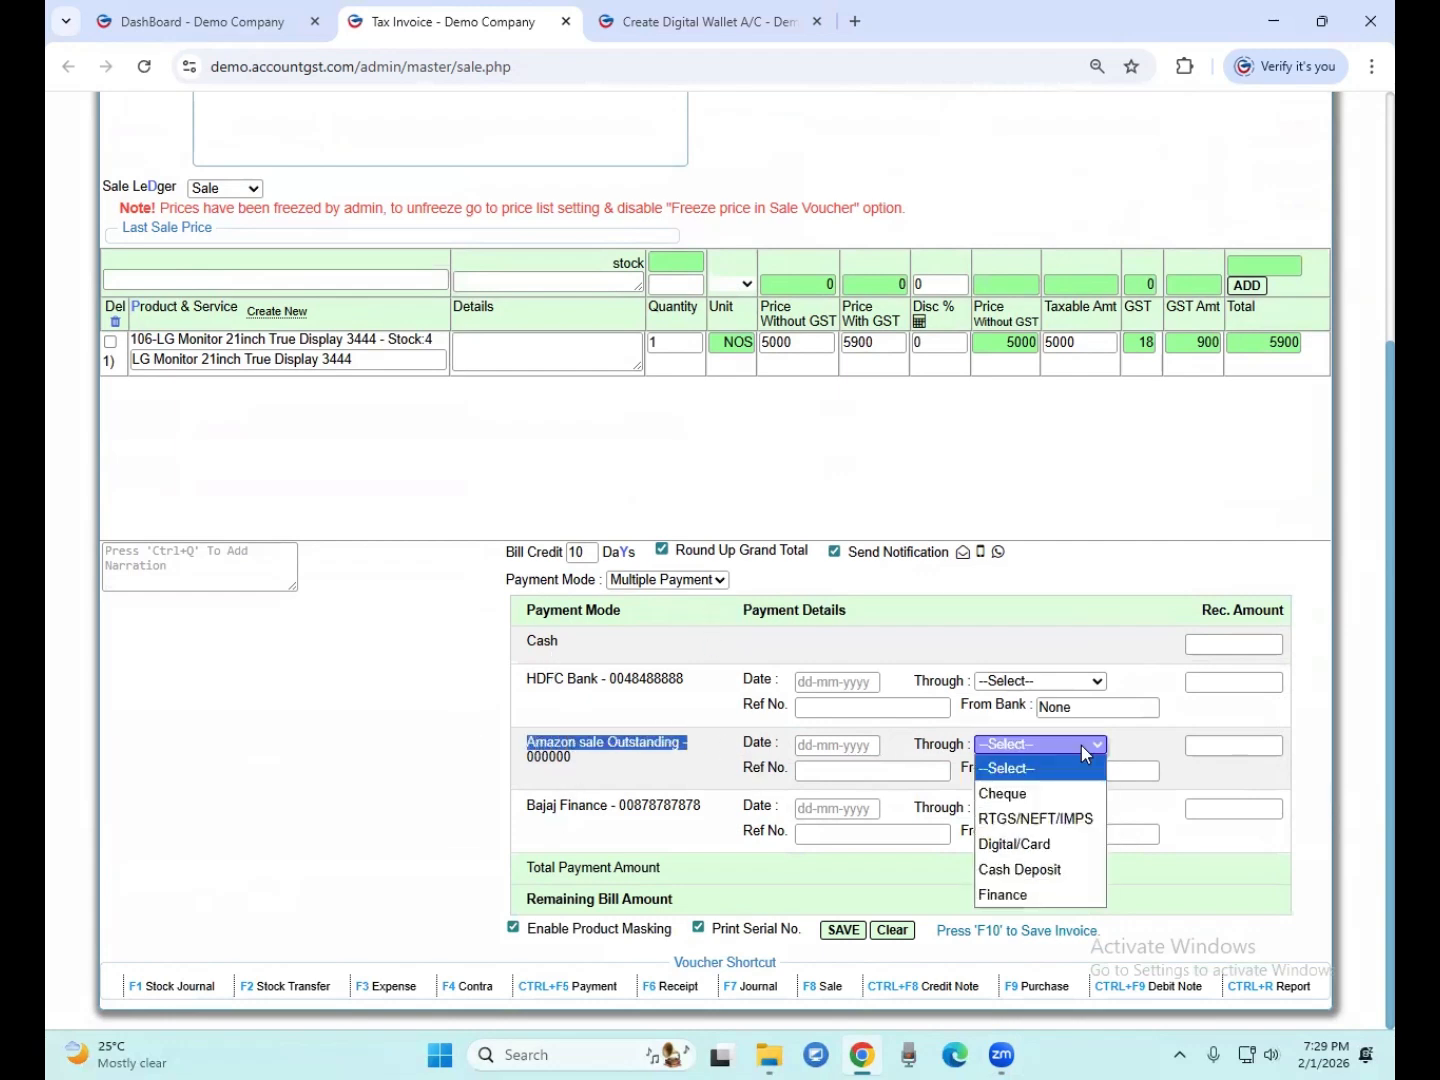
left_click(1035, 819)
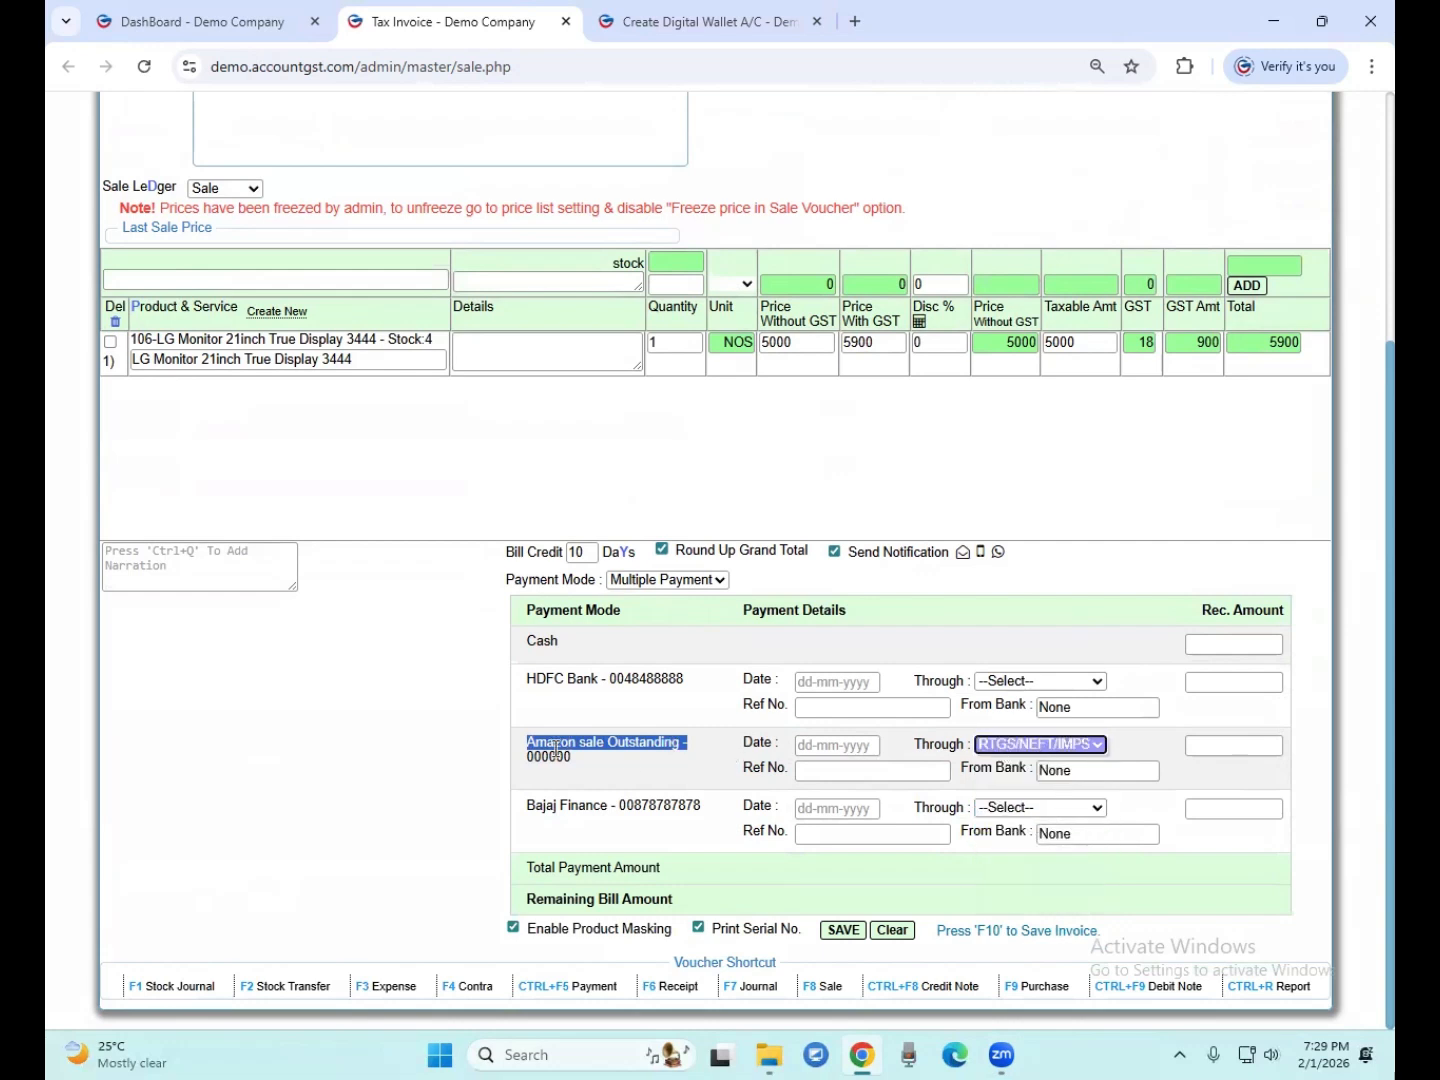
left_click(632, 763)
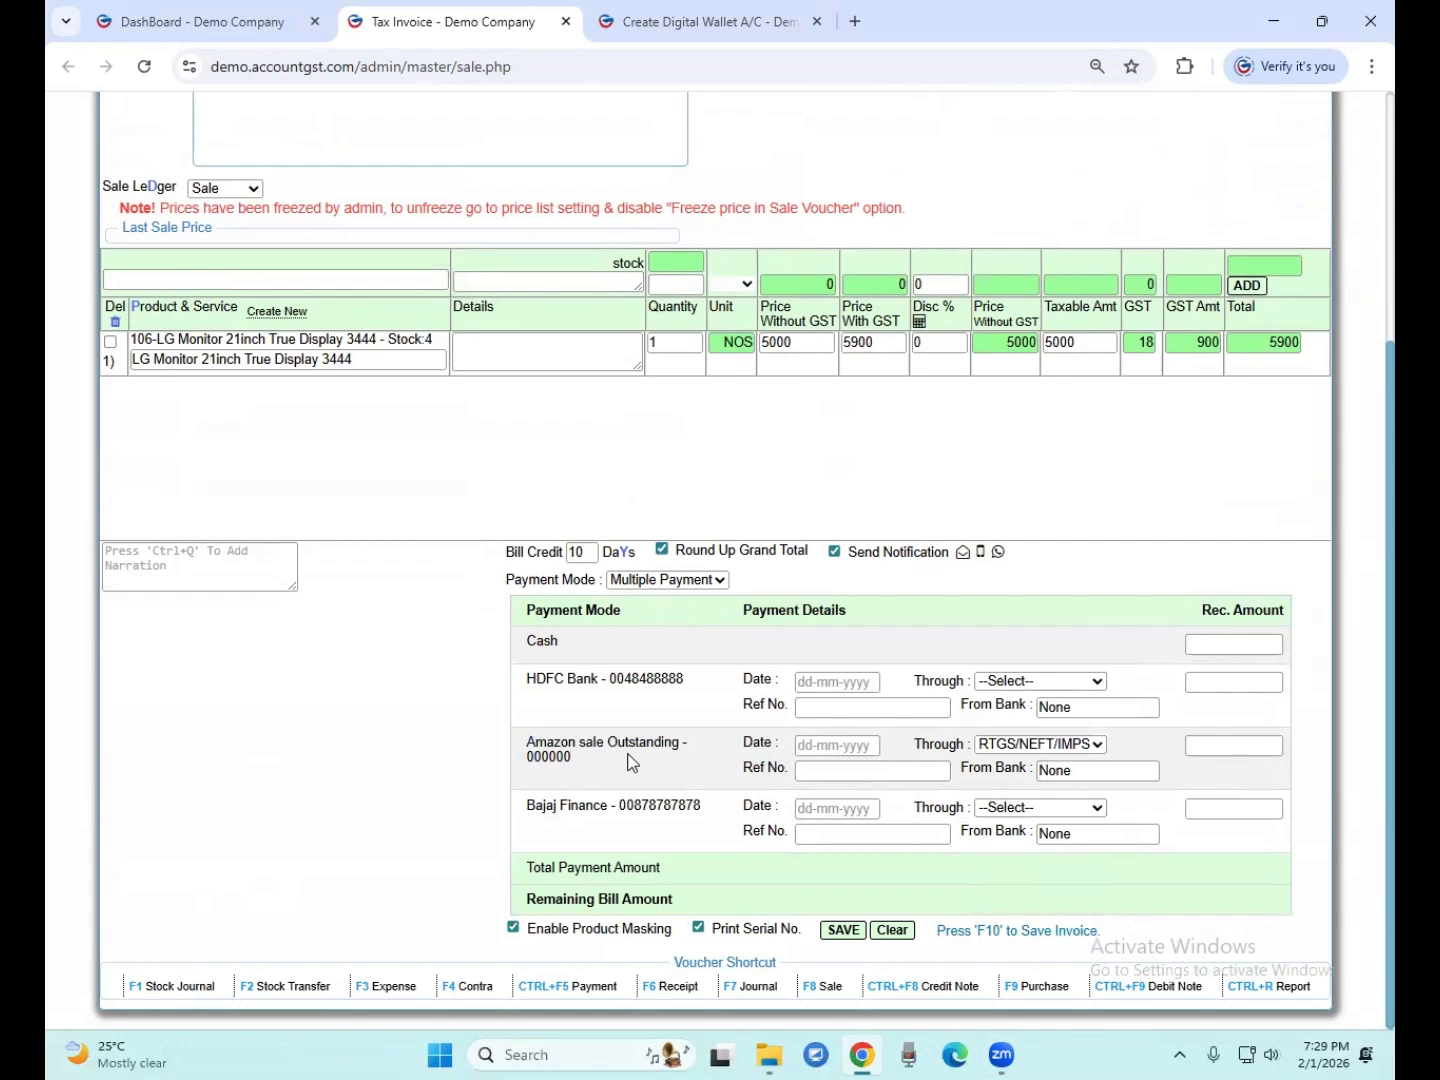
left_click(1218, 745)
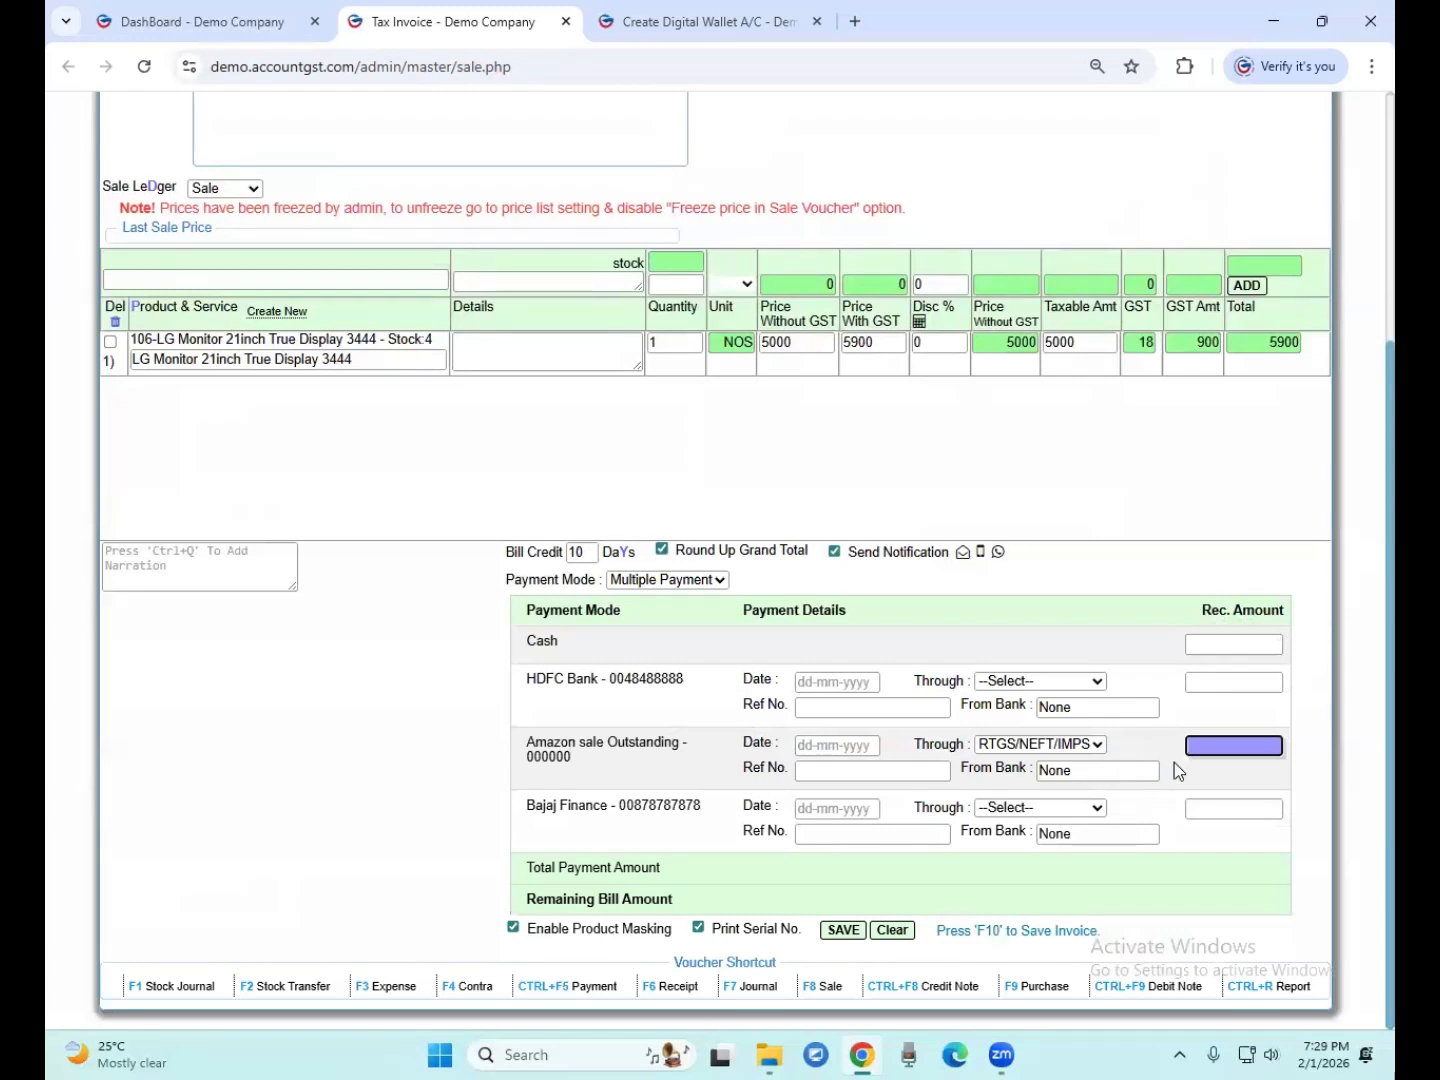
type("5900")
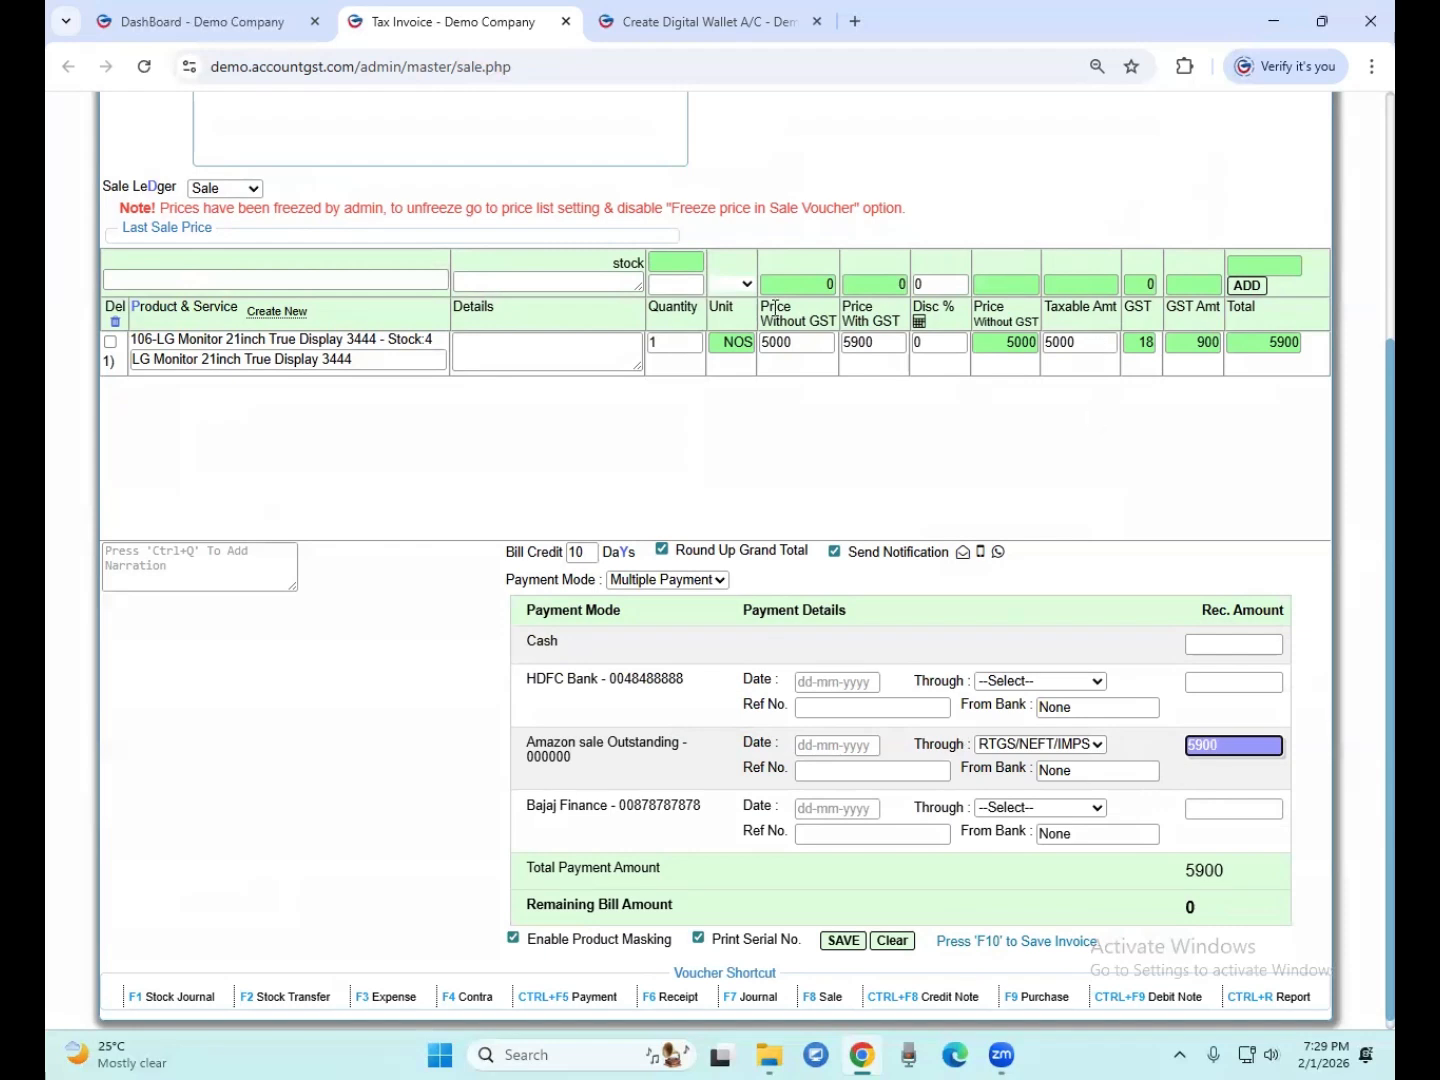
left_click(672, 344)
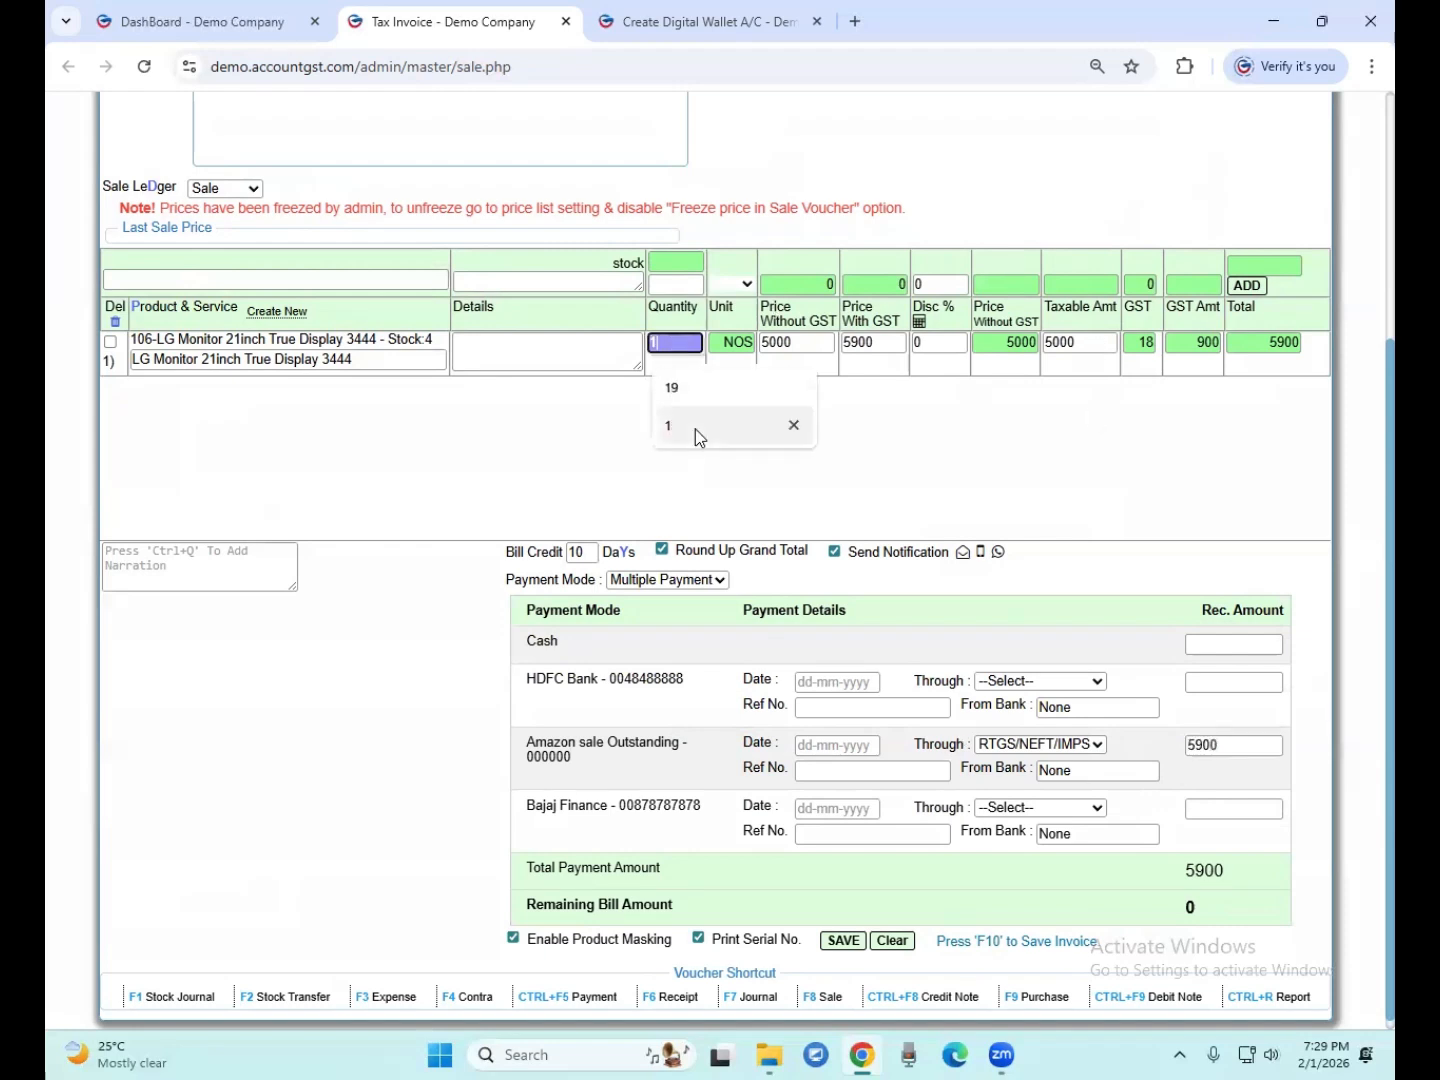
left_click(695, 429)
left_click(1240, 744)
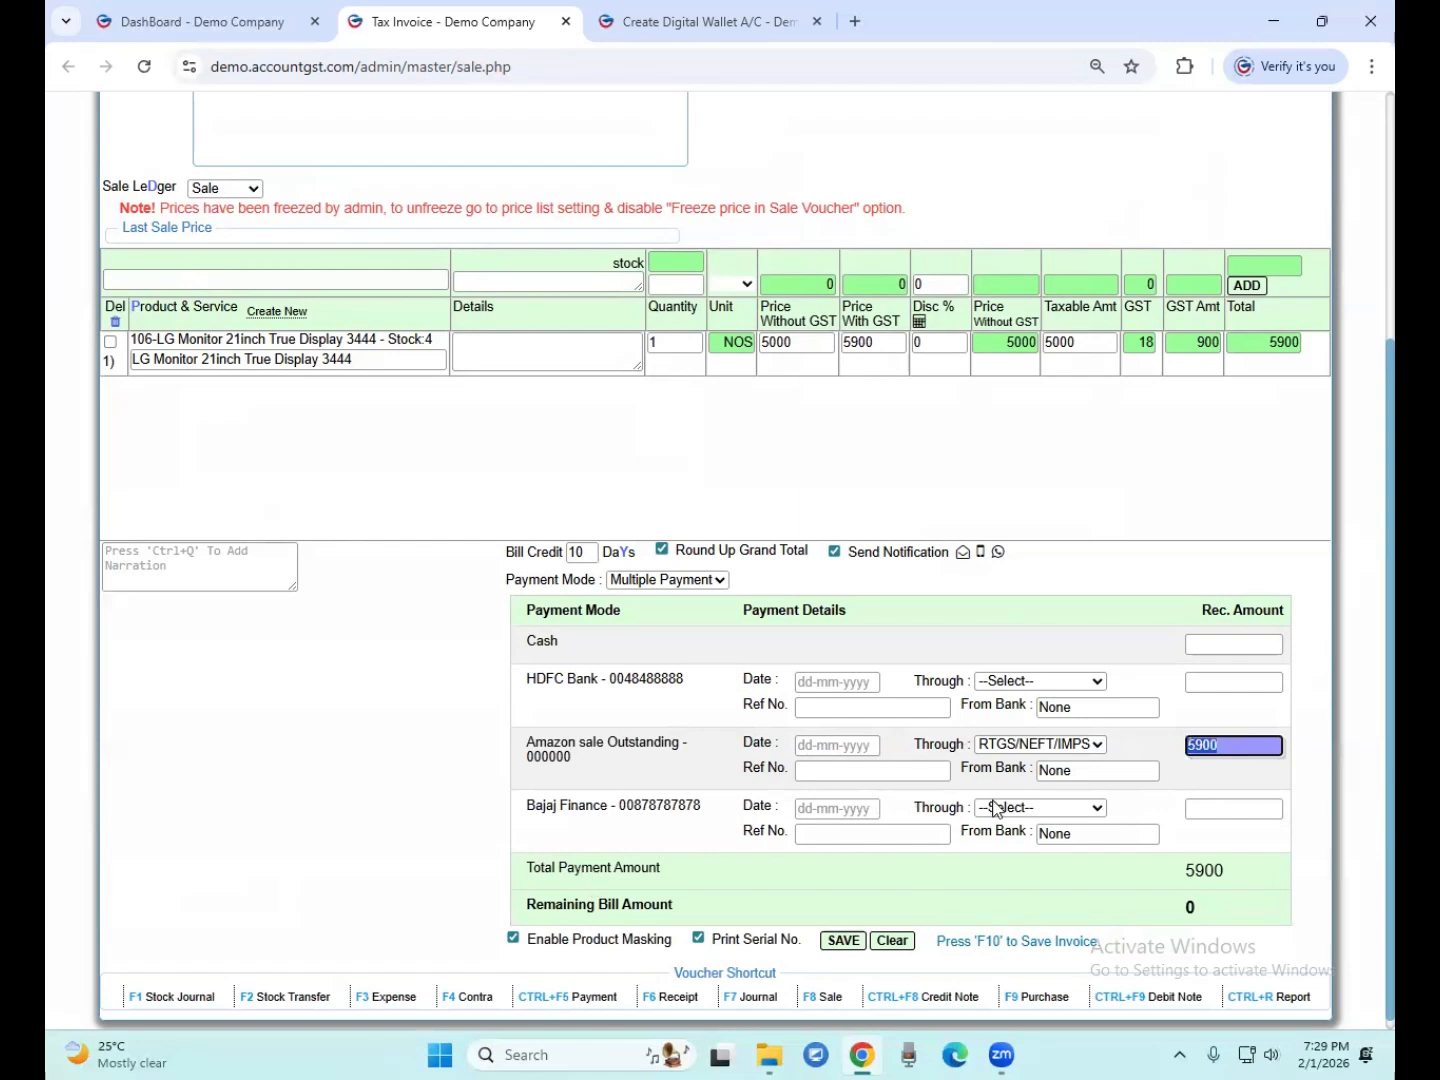
left_click_drag(544, 748, 615, 745)
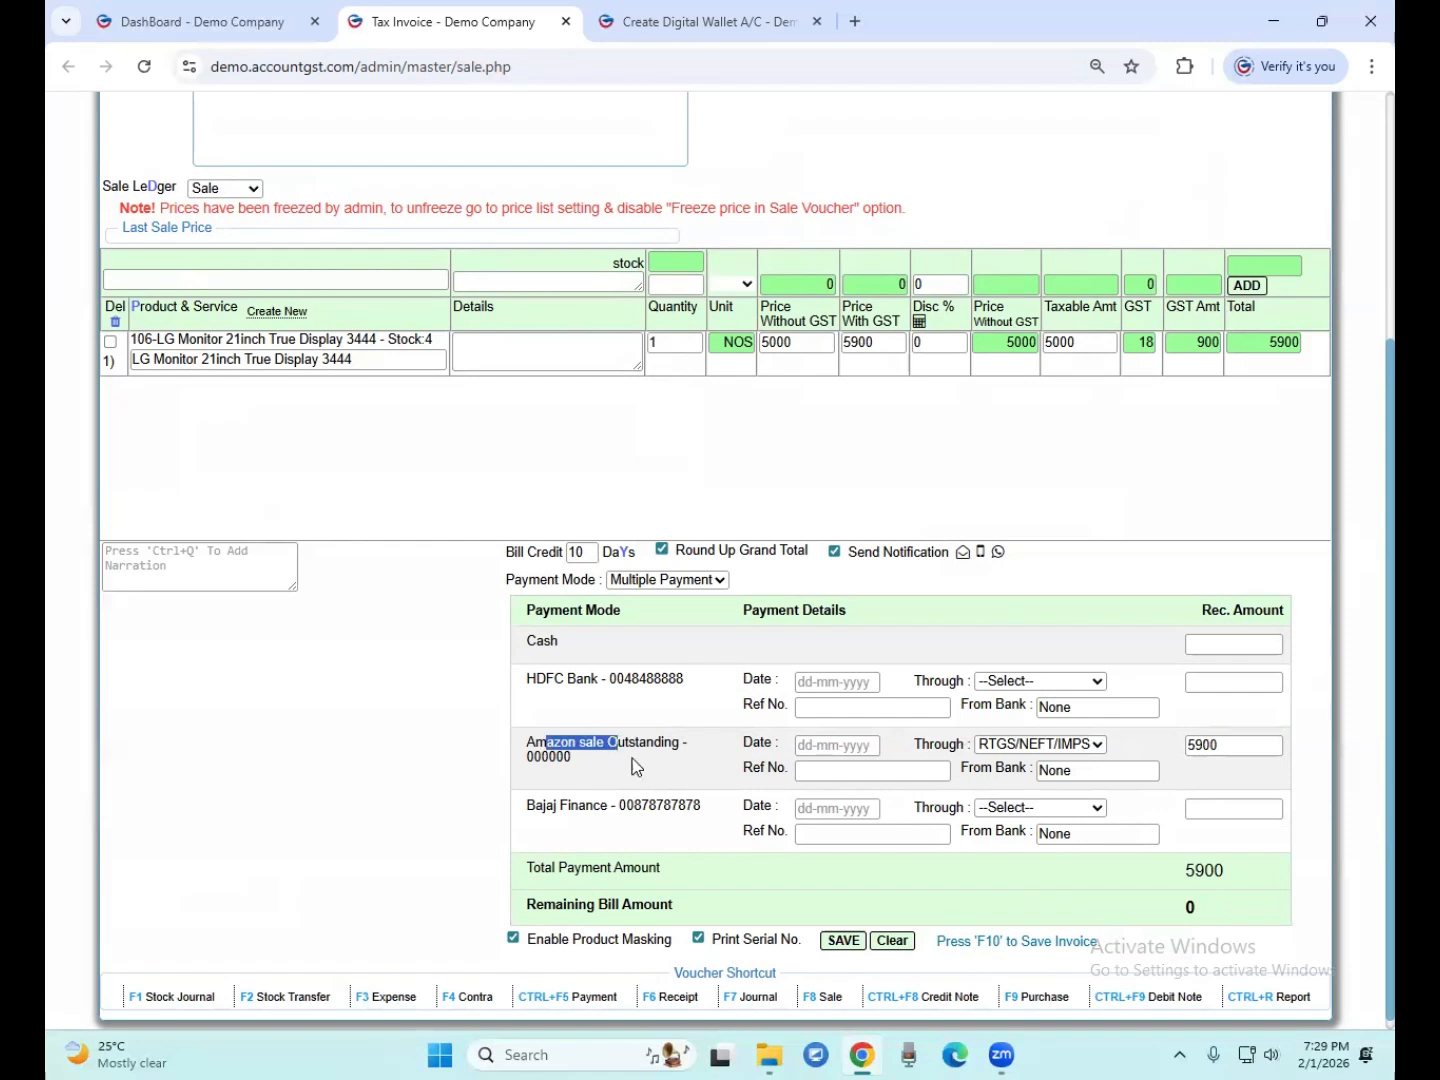
left_click(643, 763)
left_click_drag(554, 746, 598, 748)
left_click_drag(1245, 746, 1162, 759)
Save the sale invoice, open its print preview, and close the preview window
left_click(841, 941)
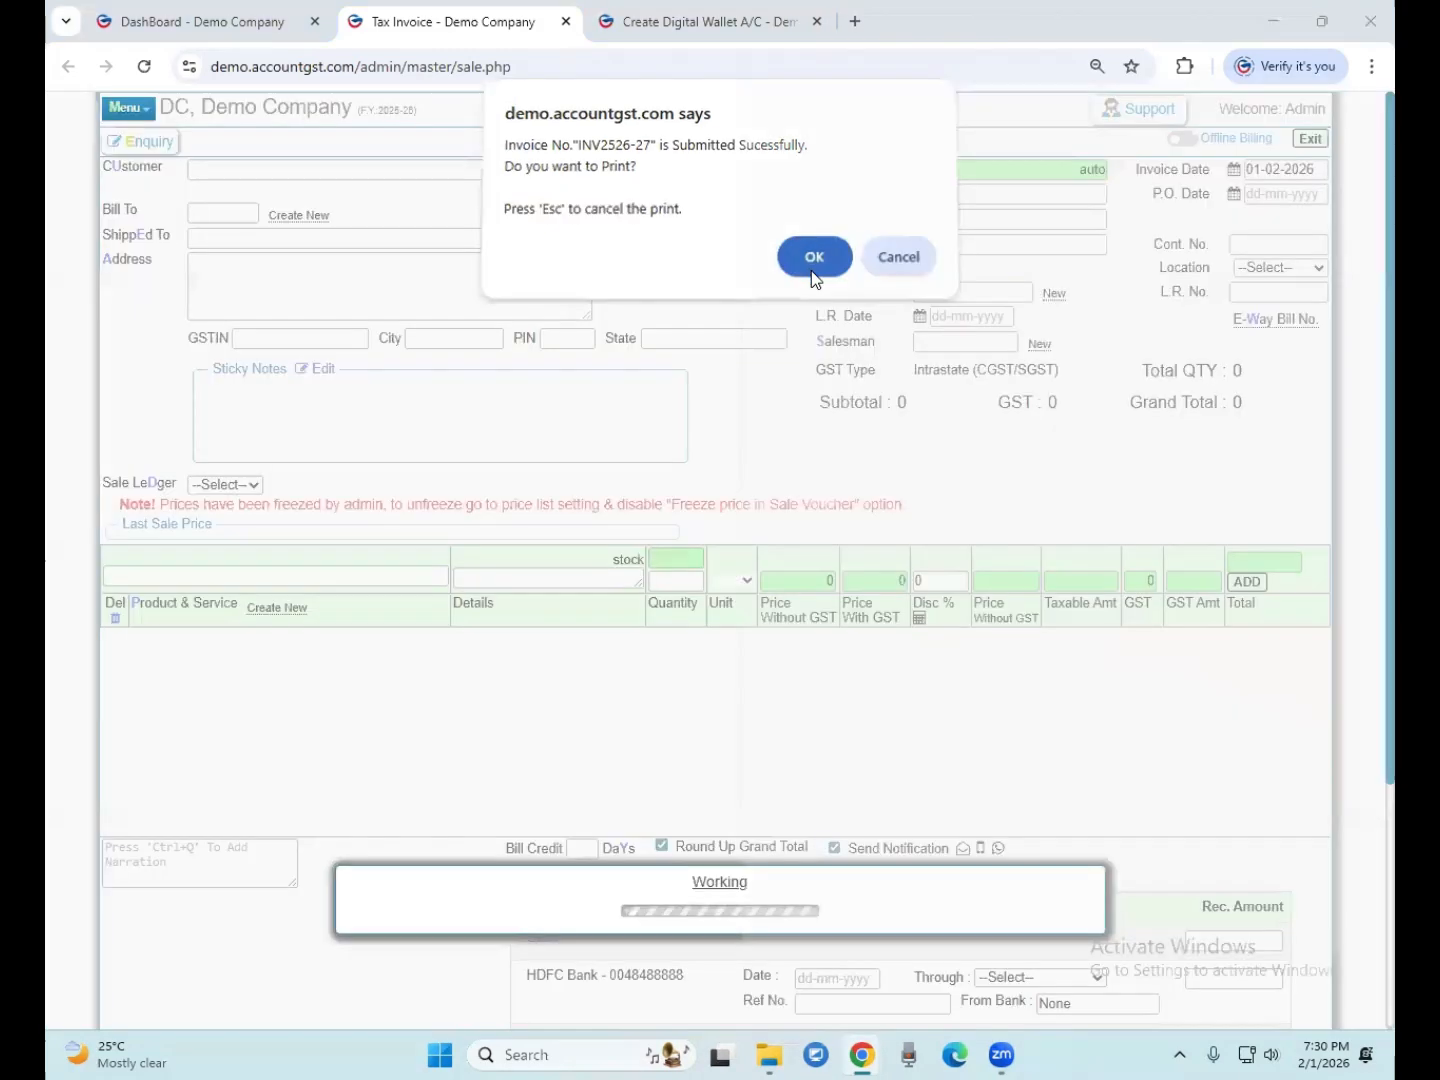
left_click(812, 266)
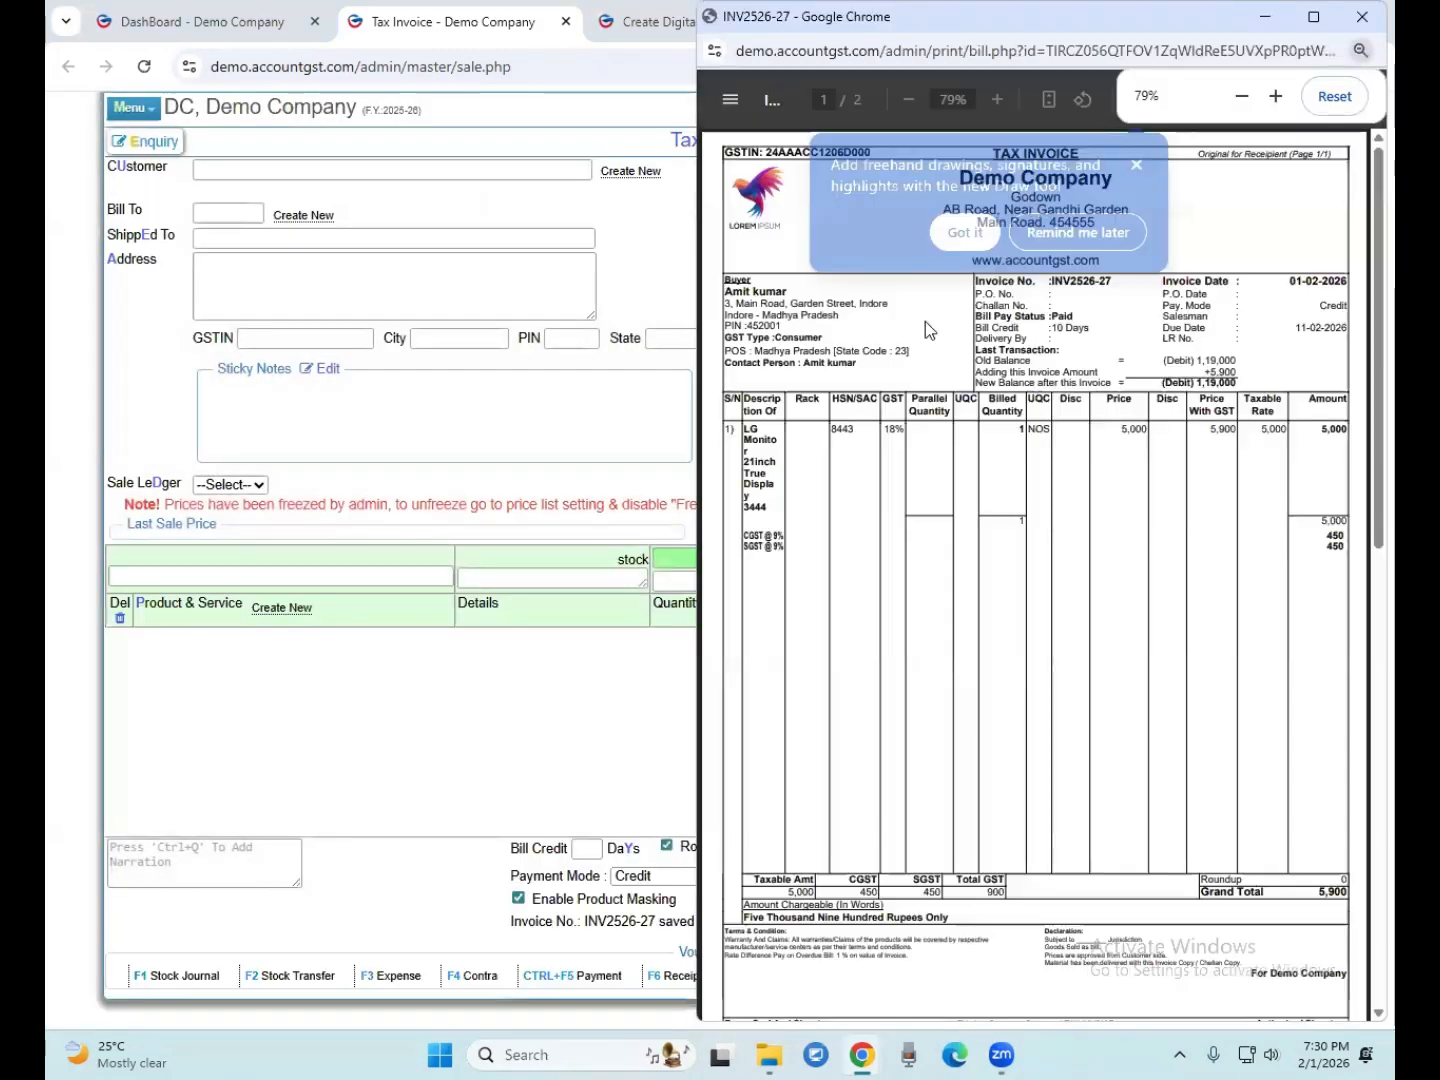
left_click(1363, 18)
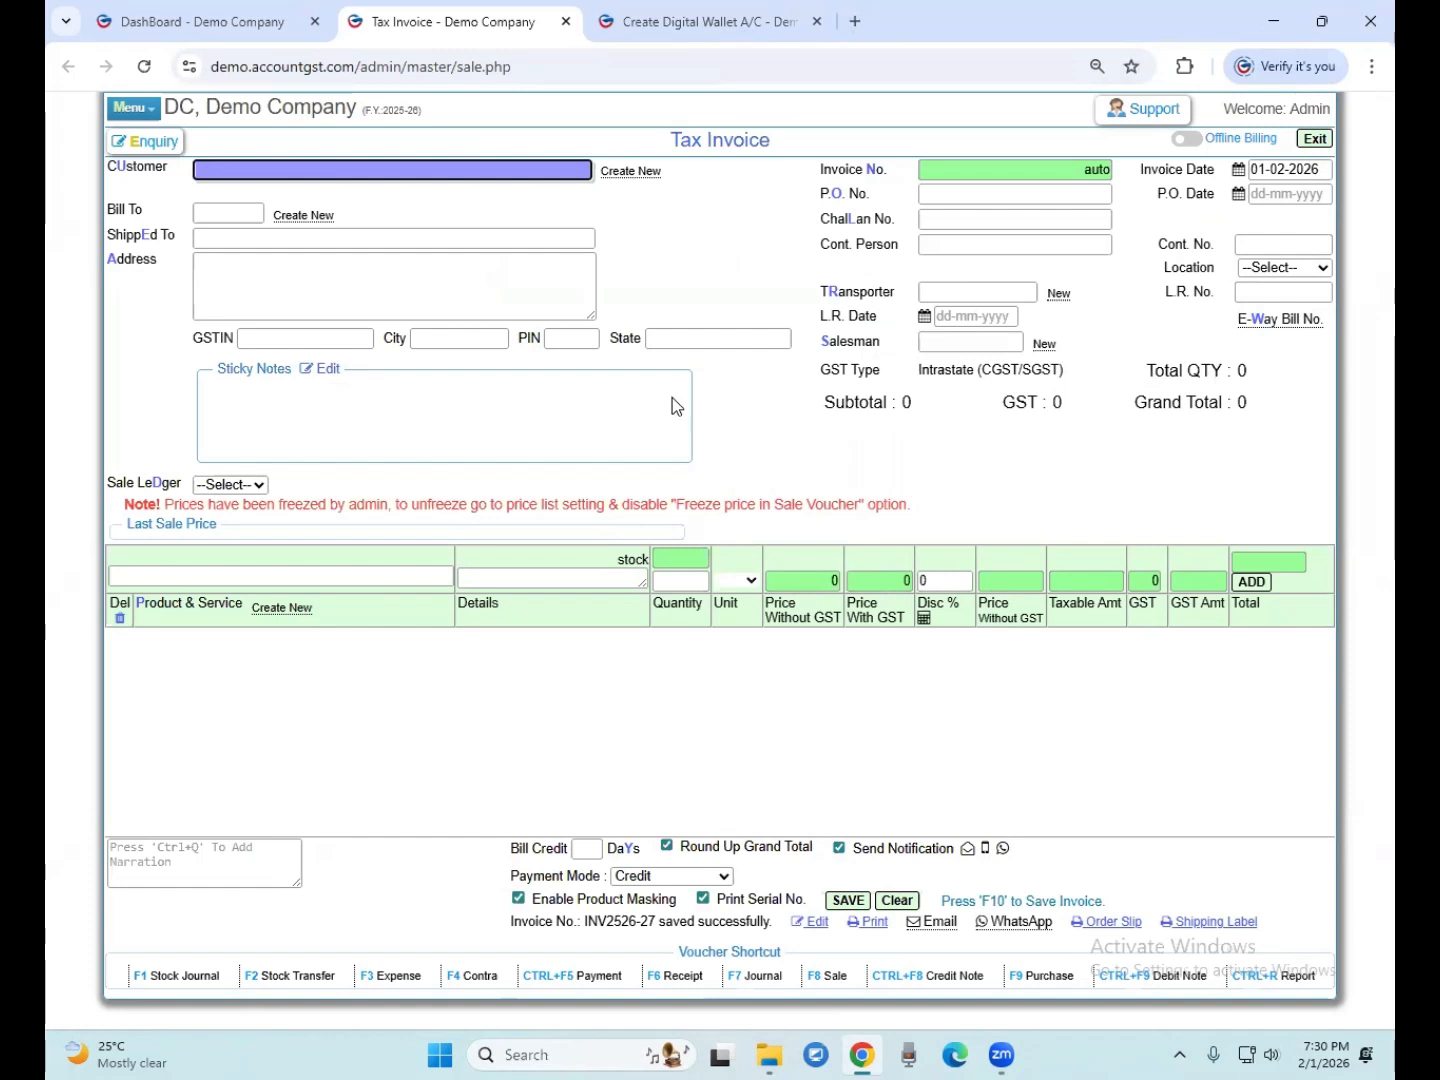
Open the supplier master from the dashboard and check the Amazon Seller Services Private Limited entry and its GSTIN in the existing list
left_click(205, 21)
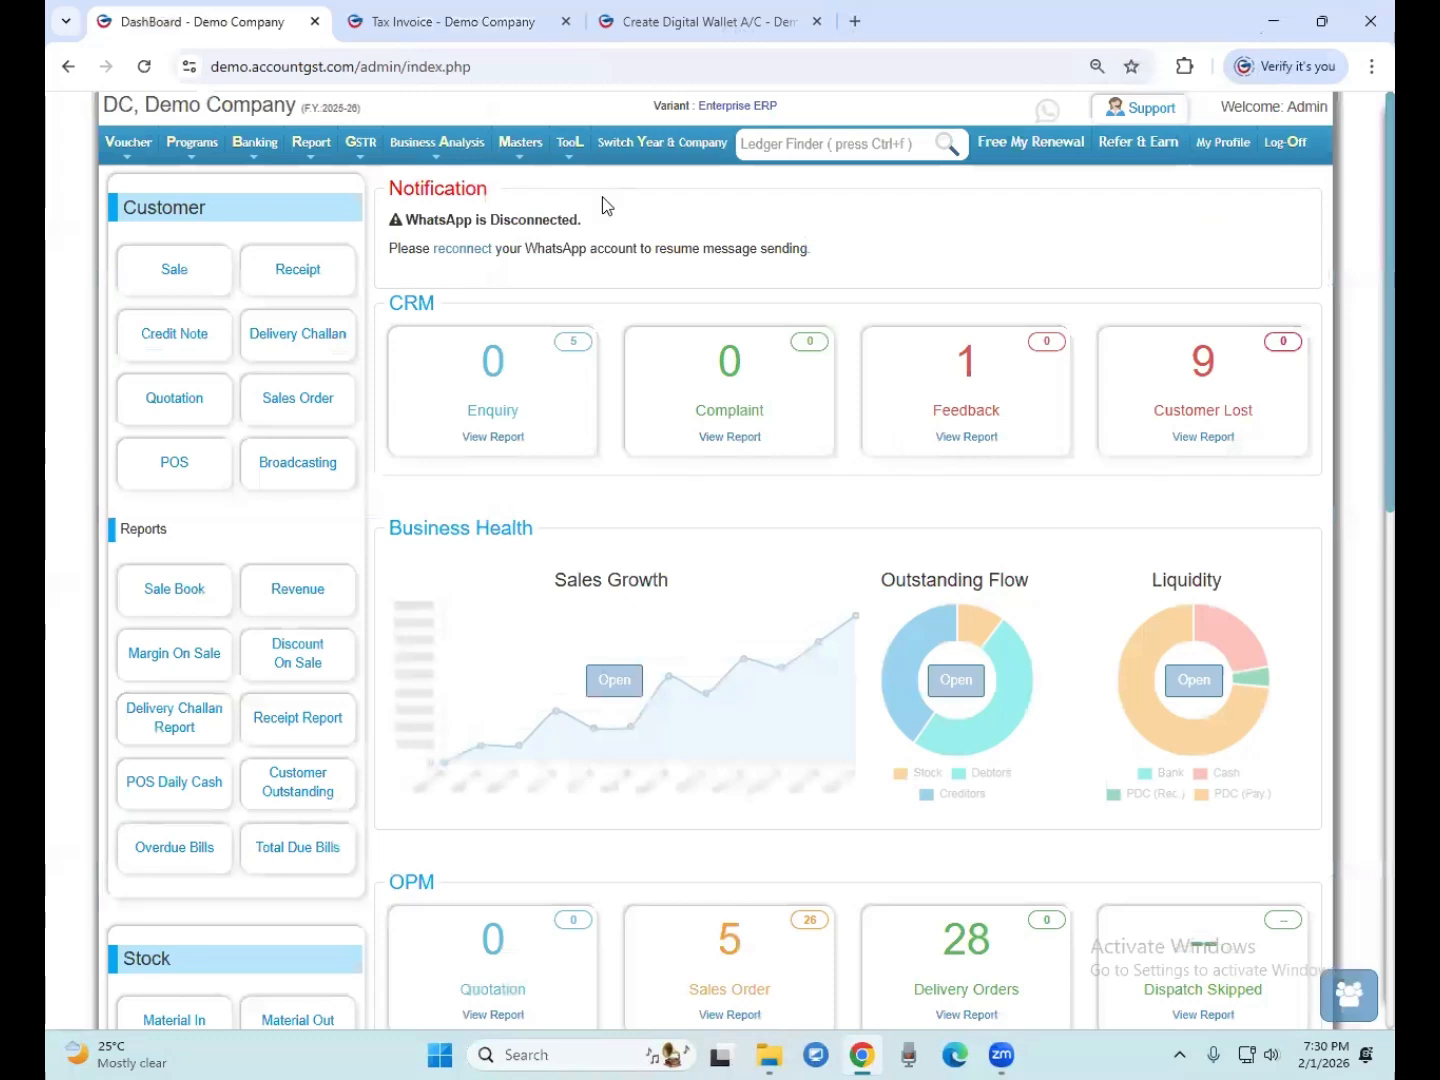
mouse_move(367, 153)
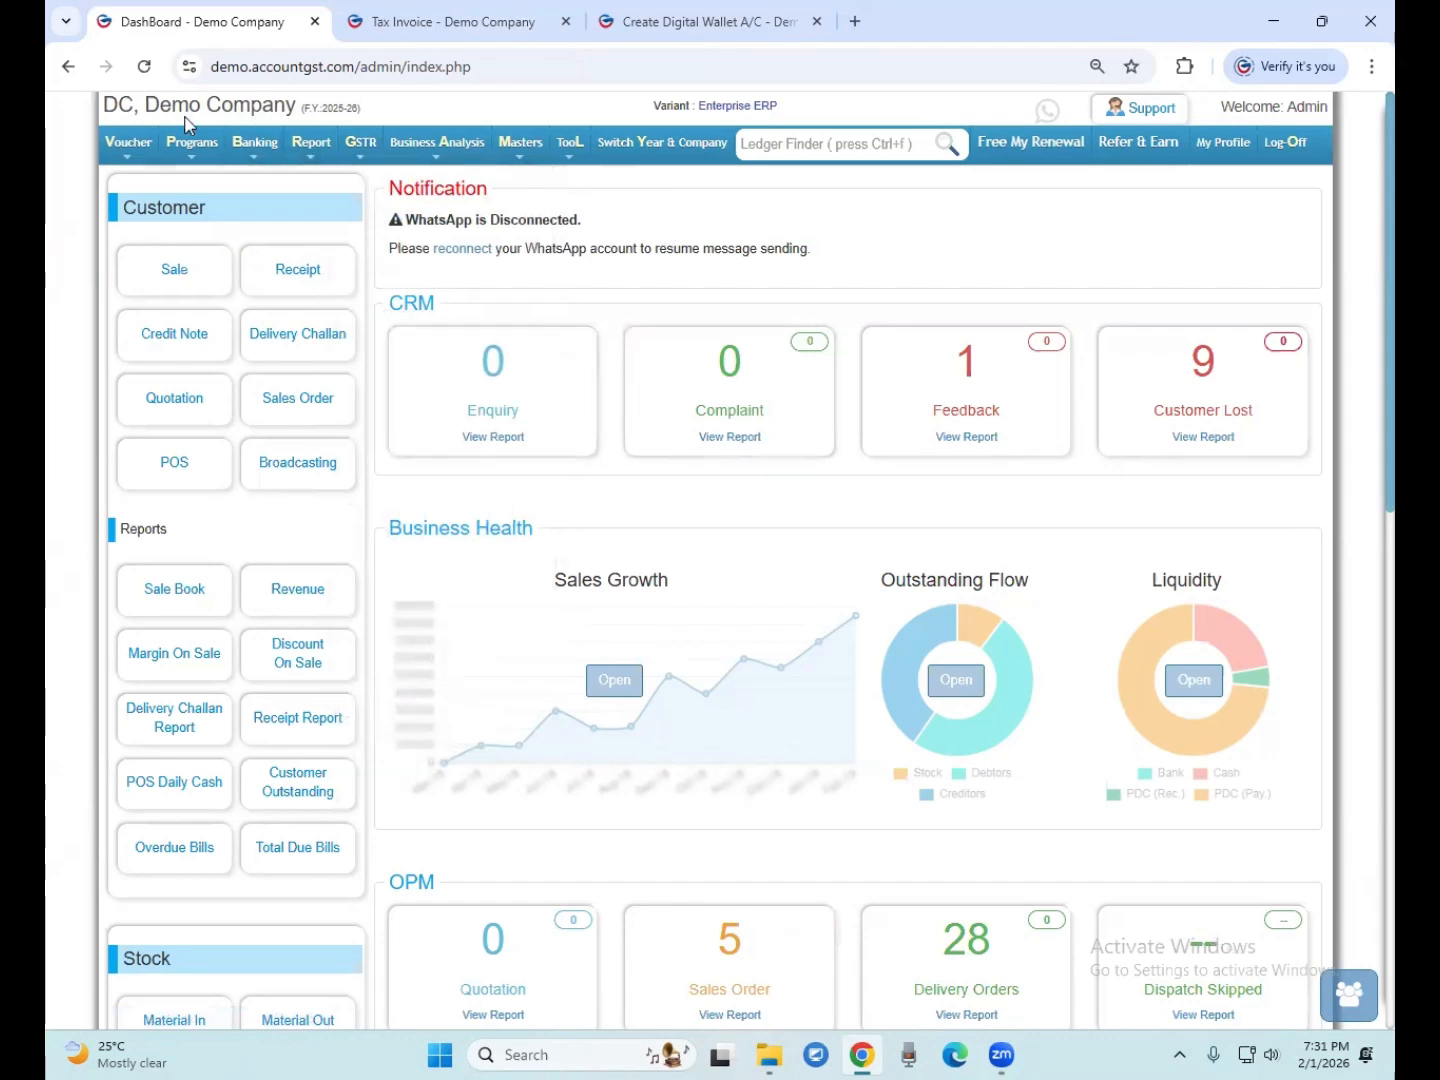
mouse_move(516, 150)
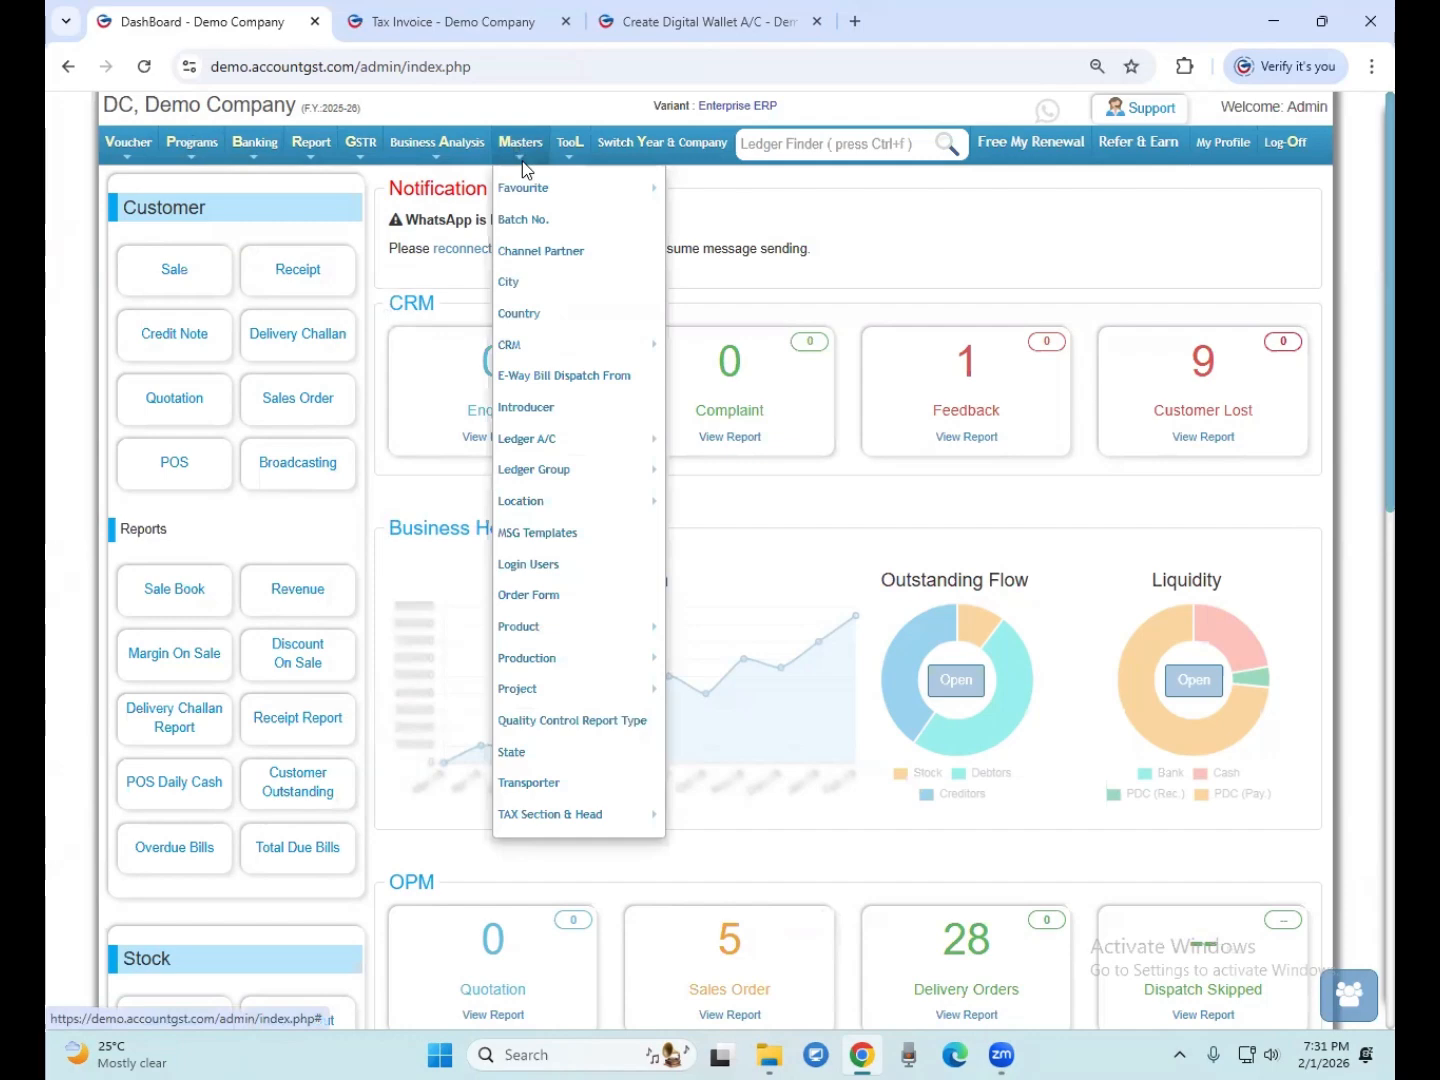
mouse_move(560, 188)
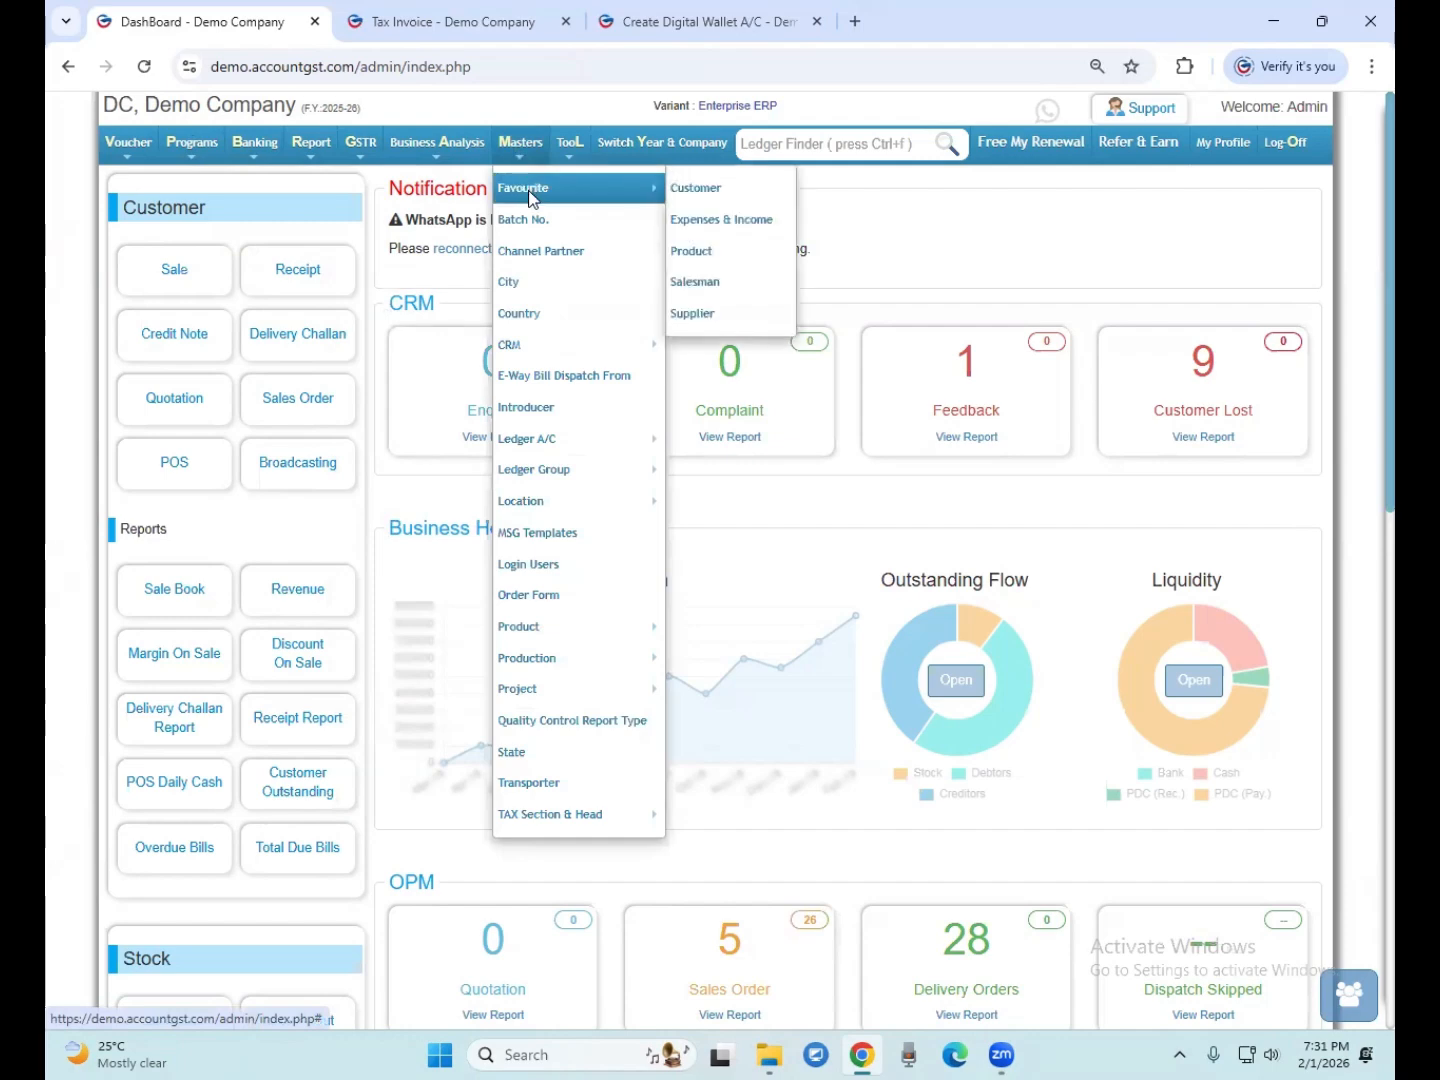
left_click(690, 317)
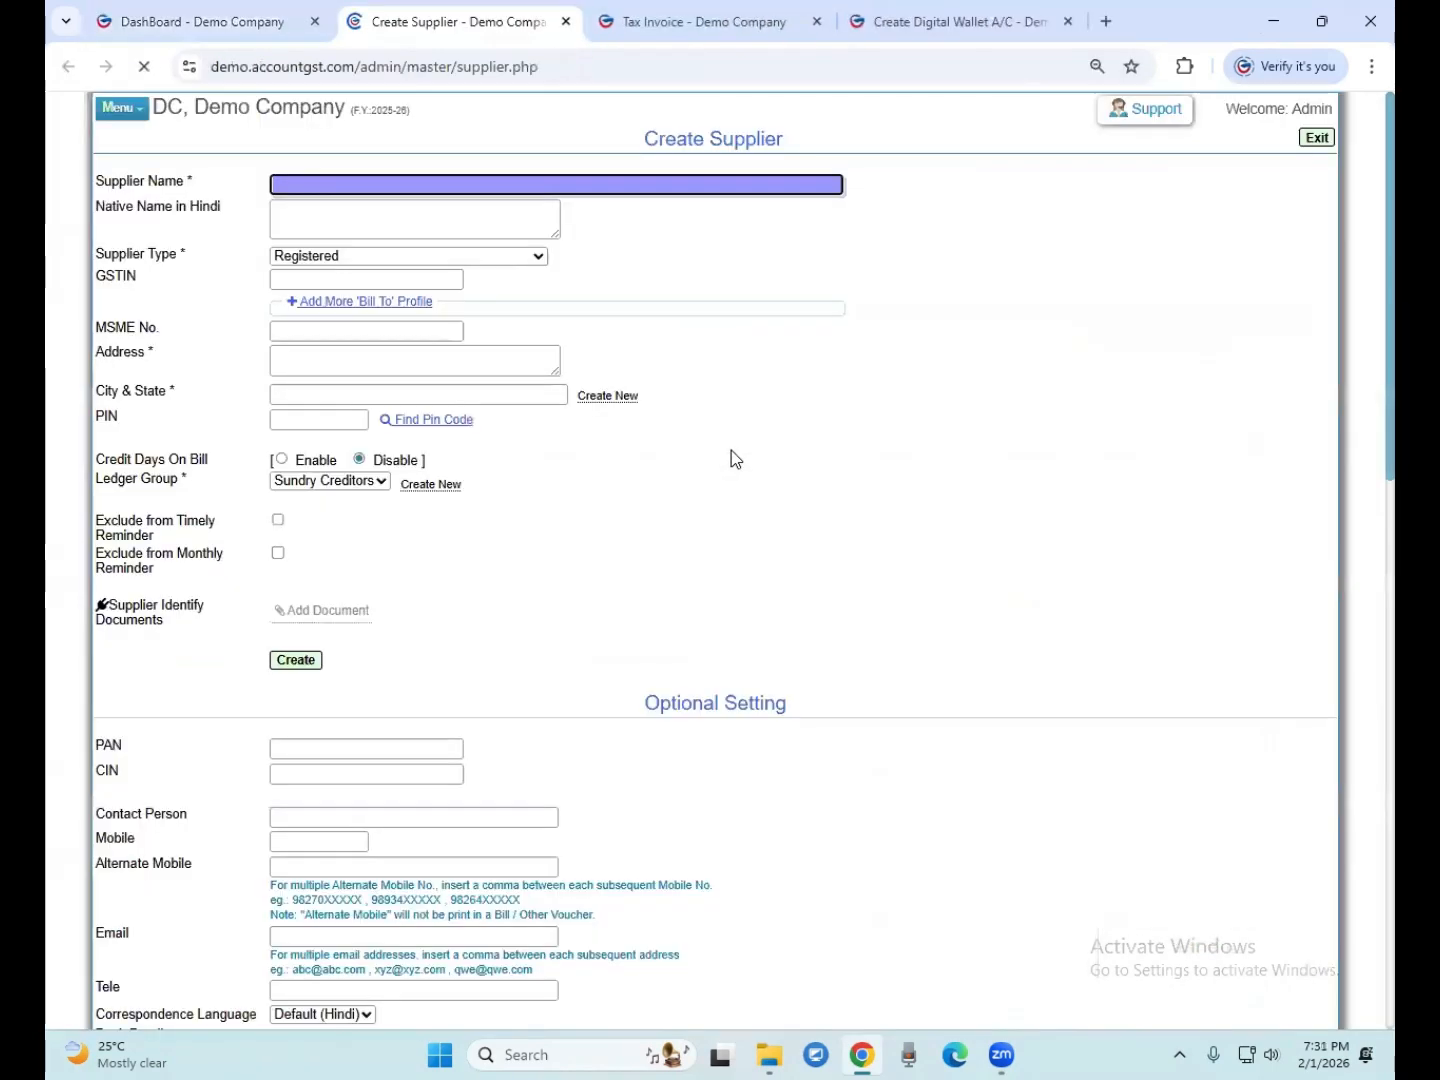
scroll(731, 450, "down", 12)
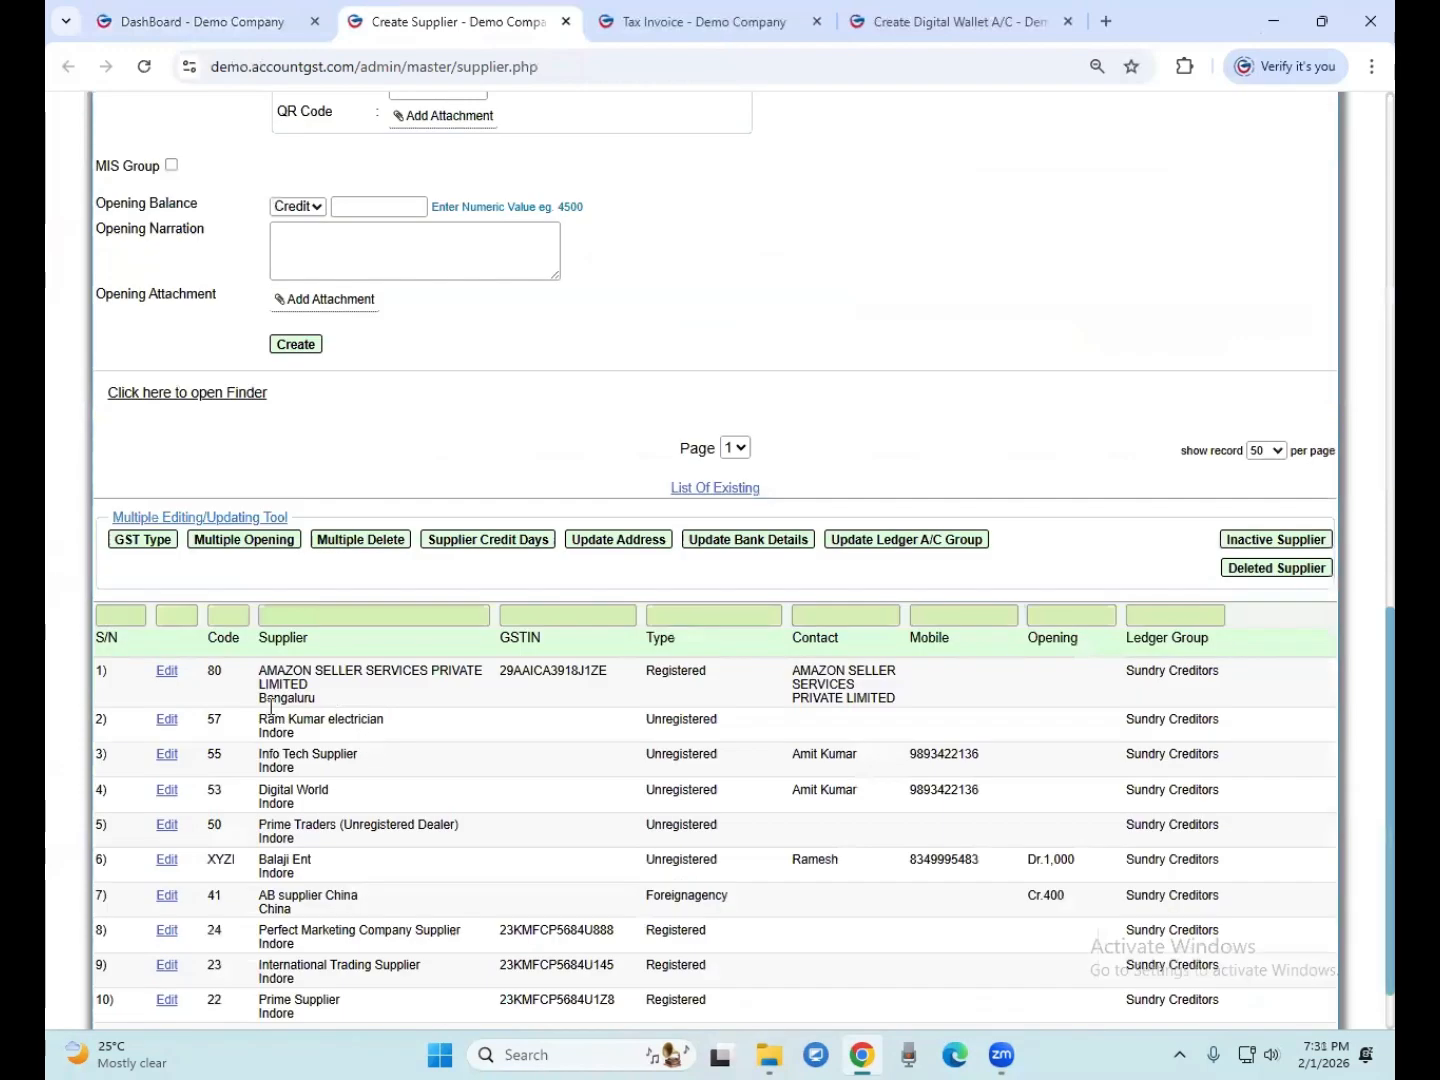
left_click_drag(259, 665, 441, 697)
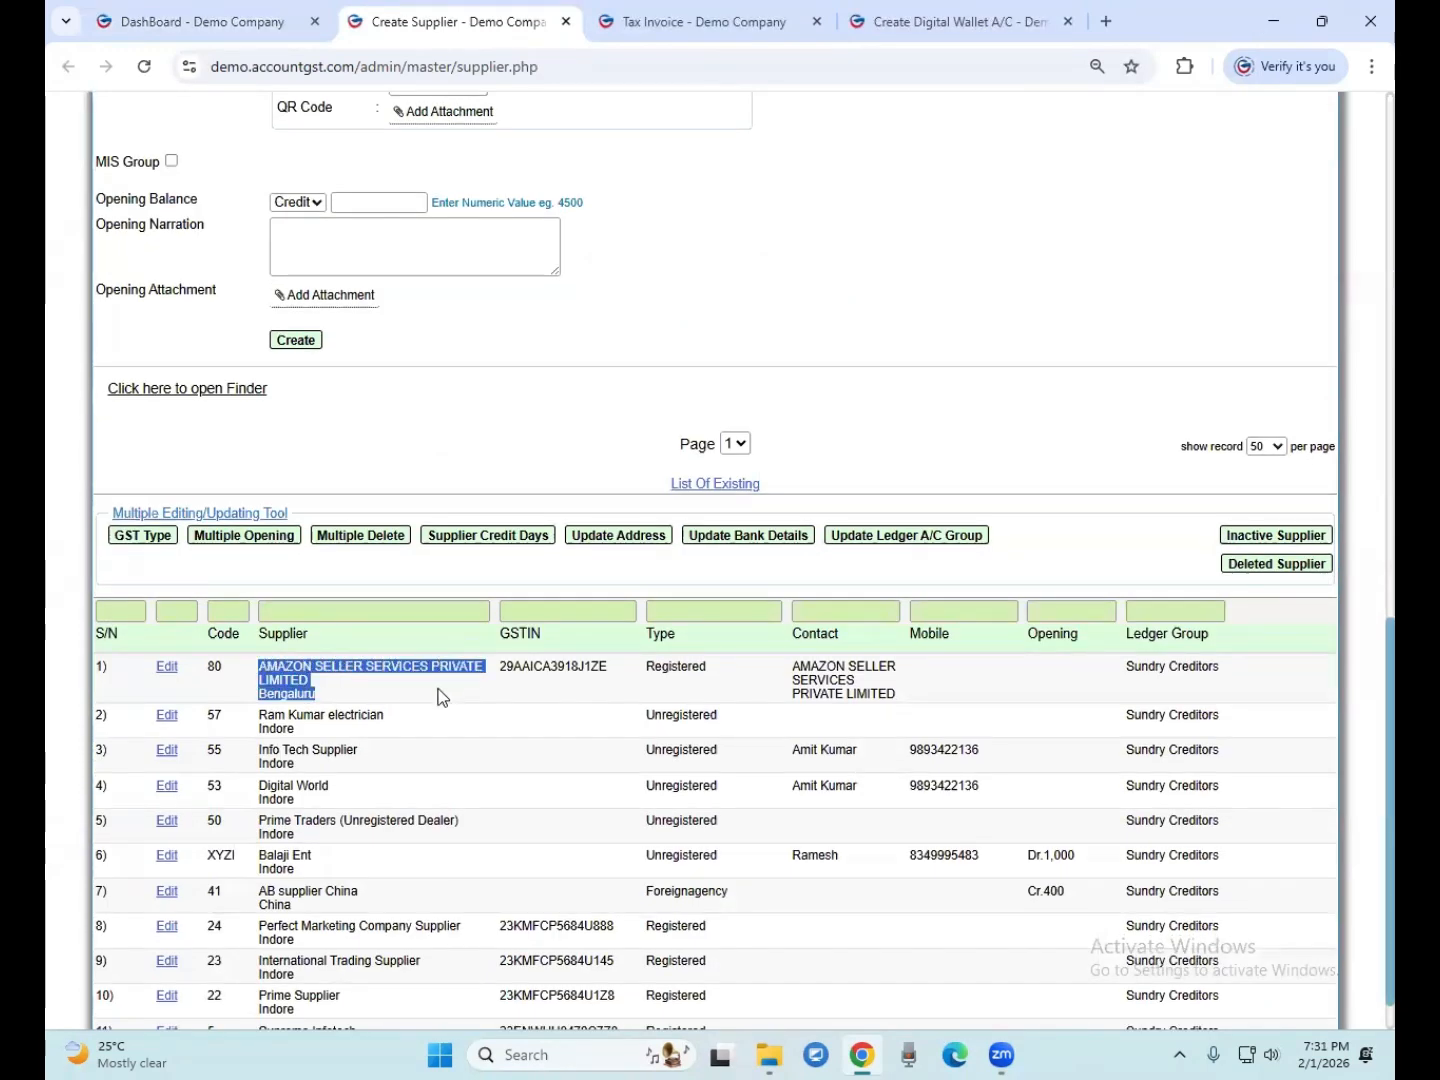
left_click(328, 692)
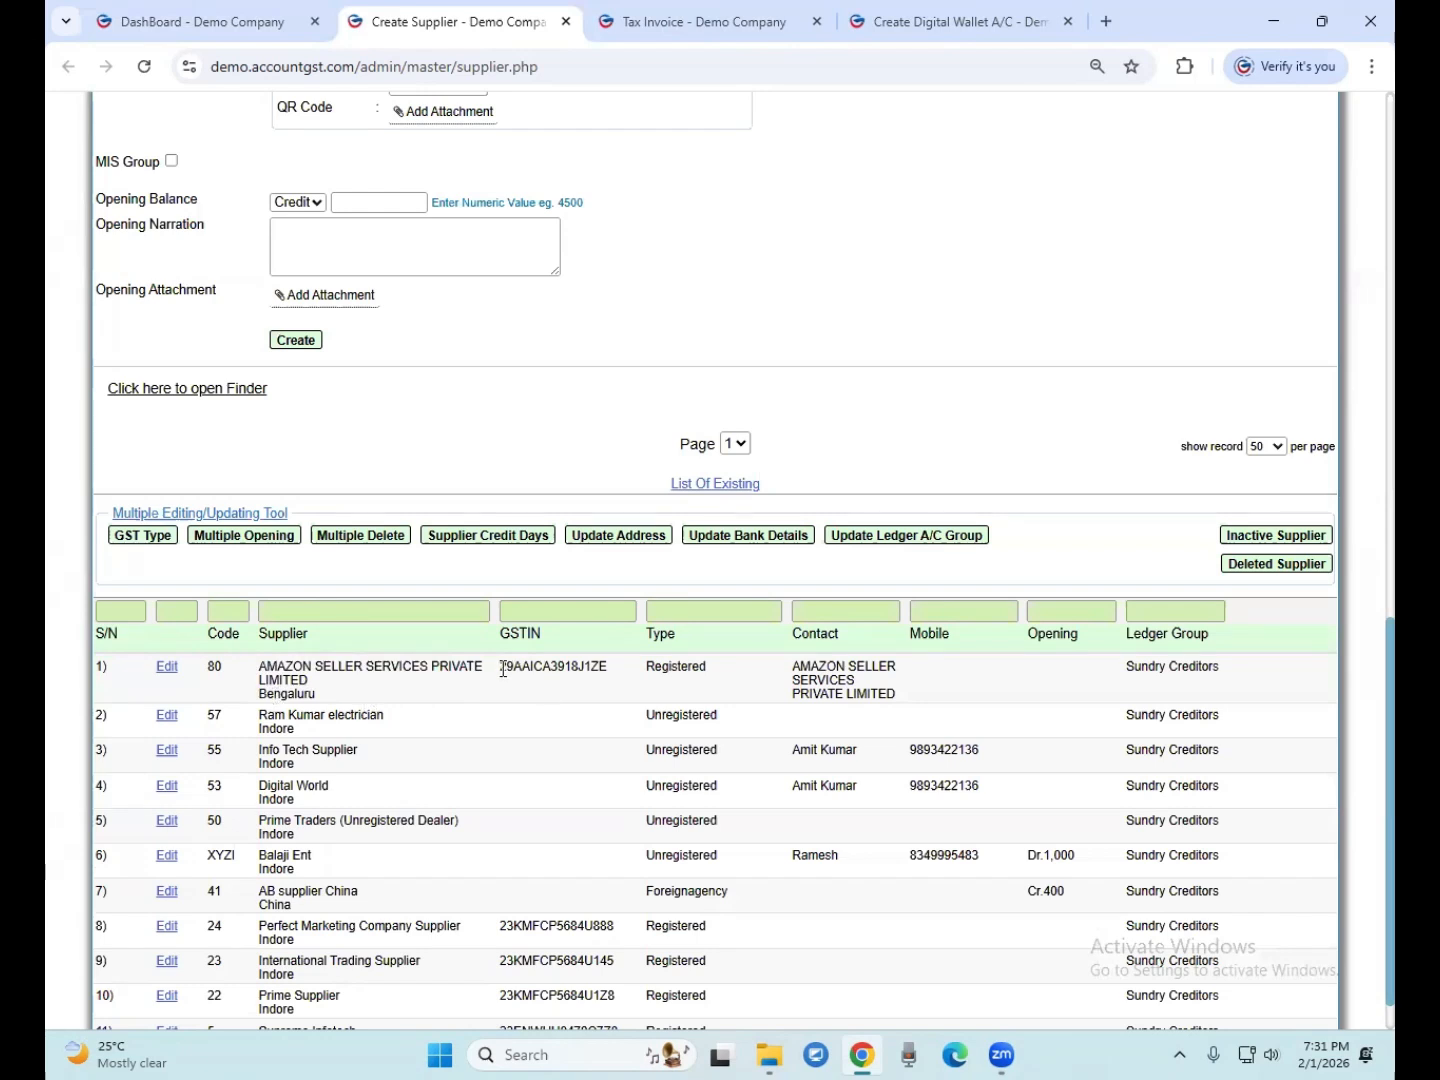
left_click_drag(501, 667, 598, 669)
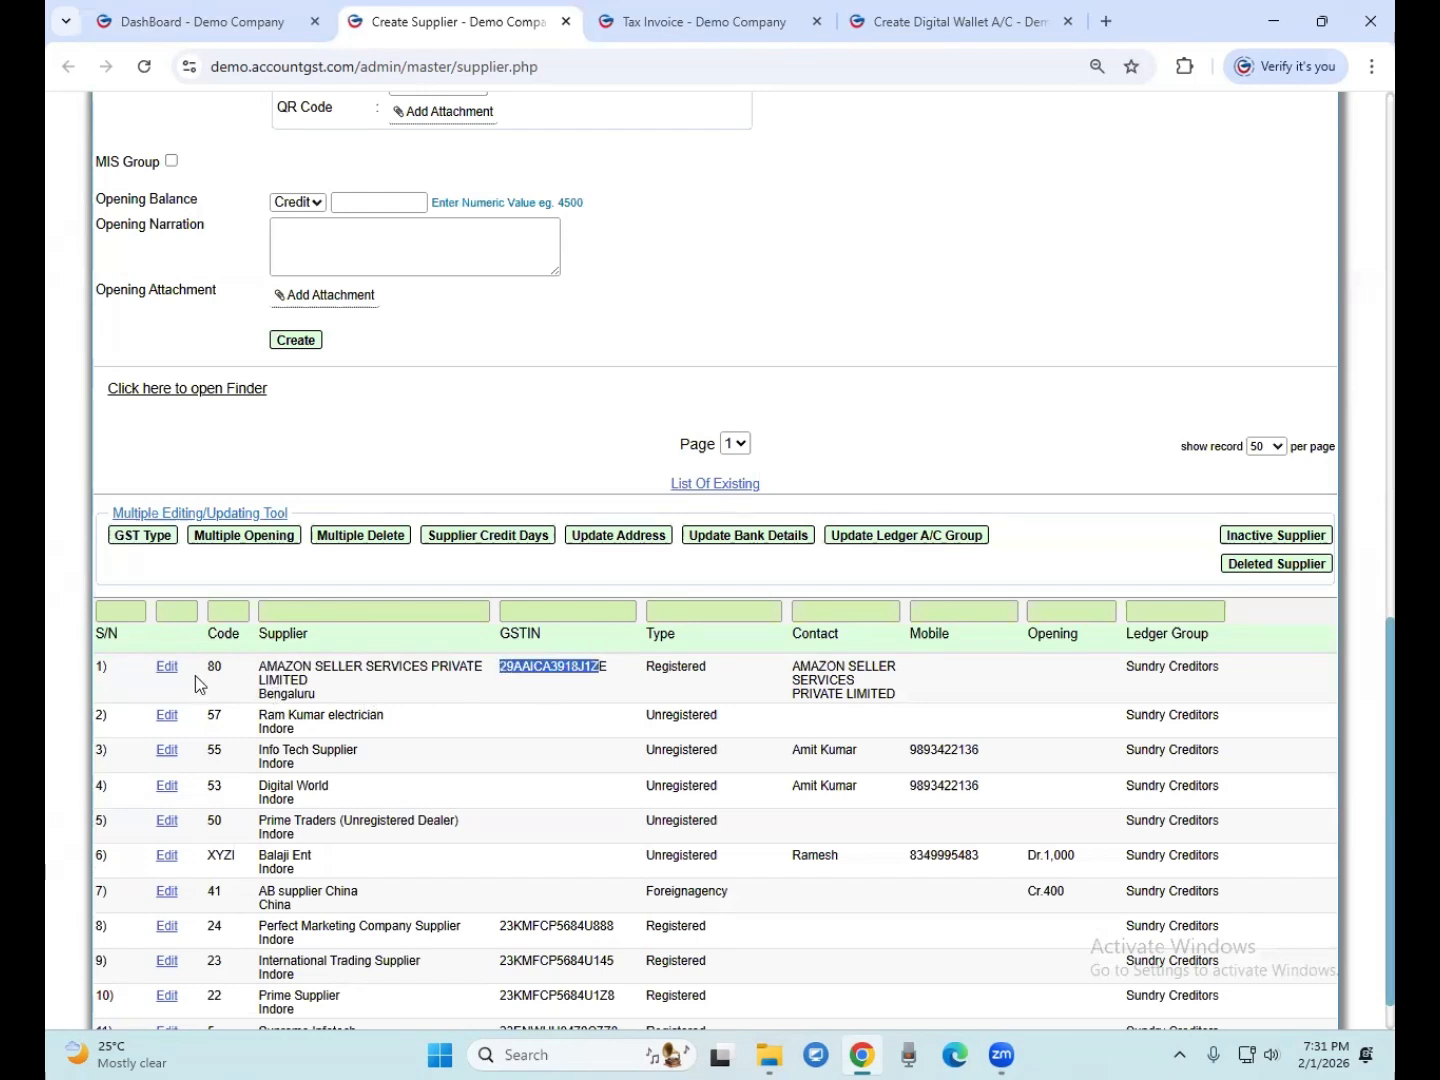
Open the AMAZON SELLER SERVICES PRIVATE LIMITED supplier record, review its details, and exit without updating it
left_click(166, 668)
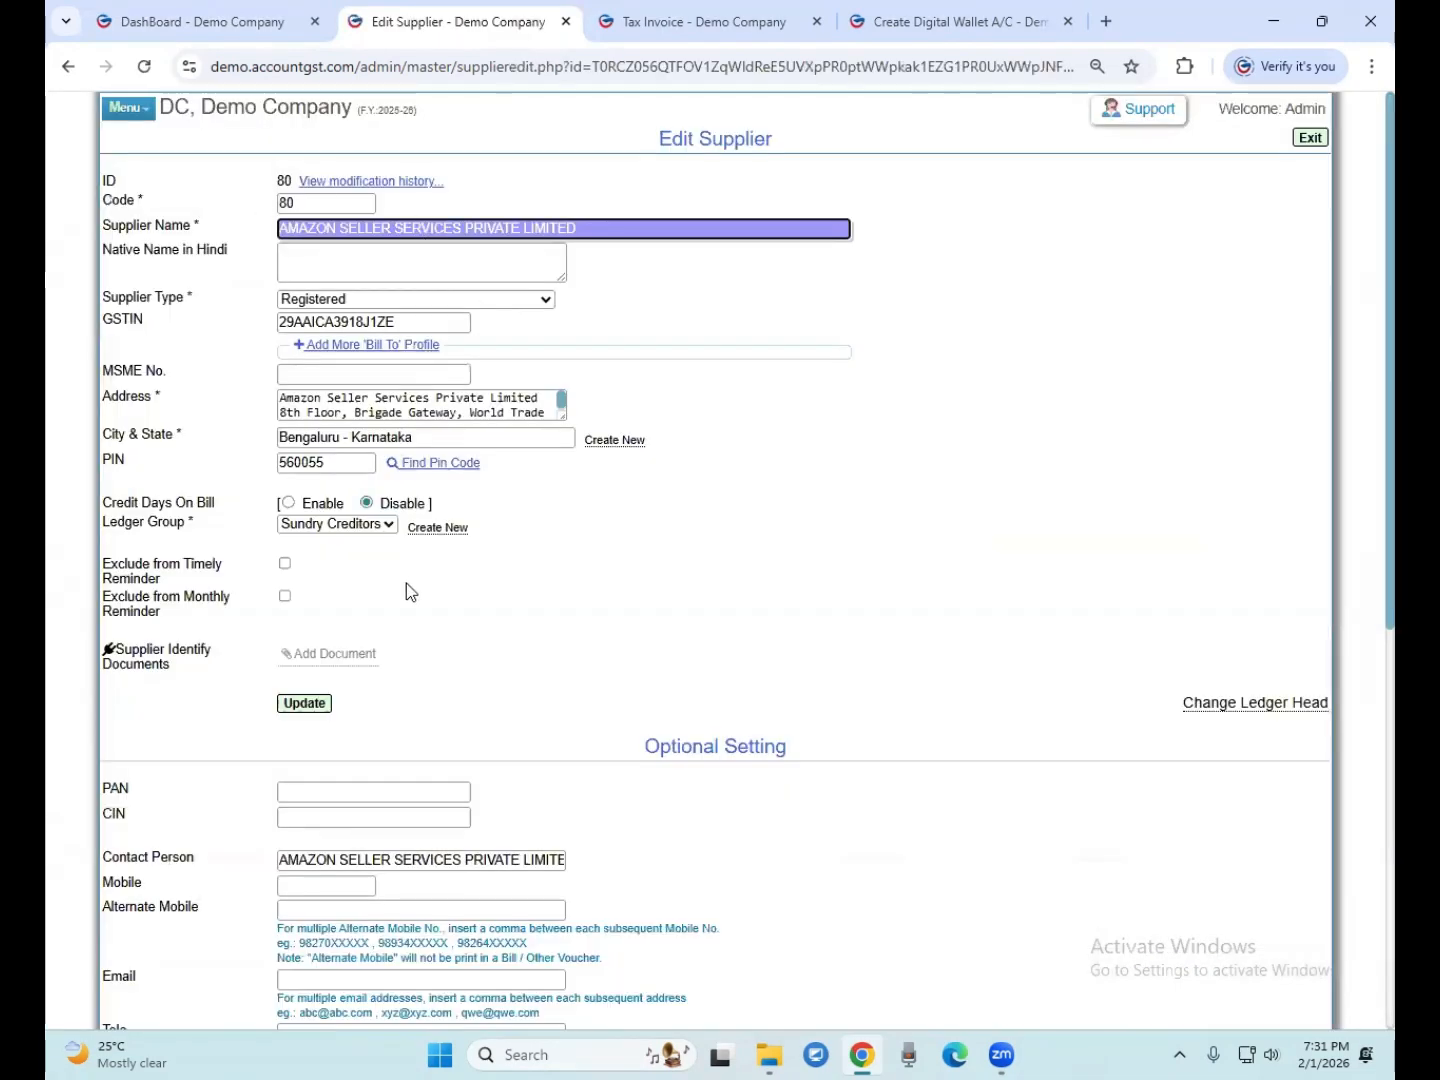
scroll(405, 588, "down", 2)
scroll(391, 307, "up", 2)
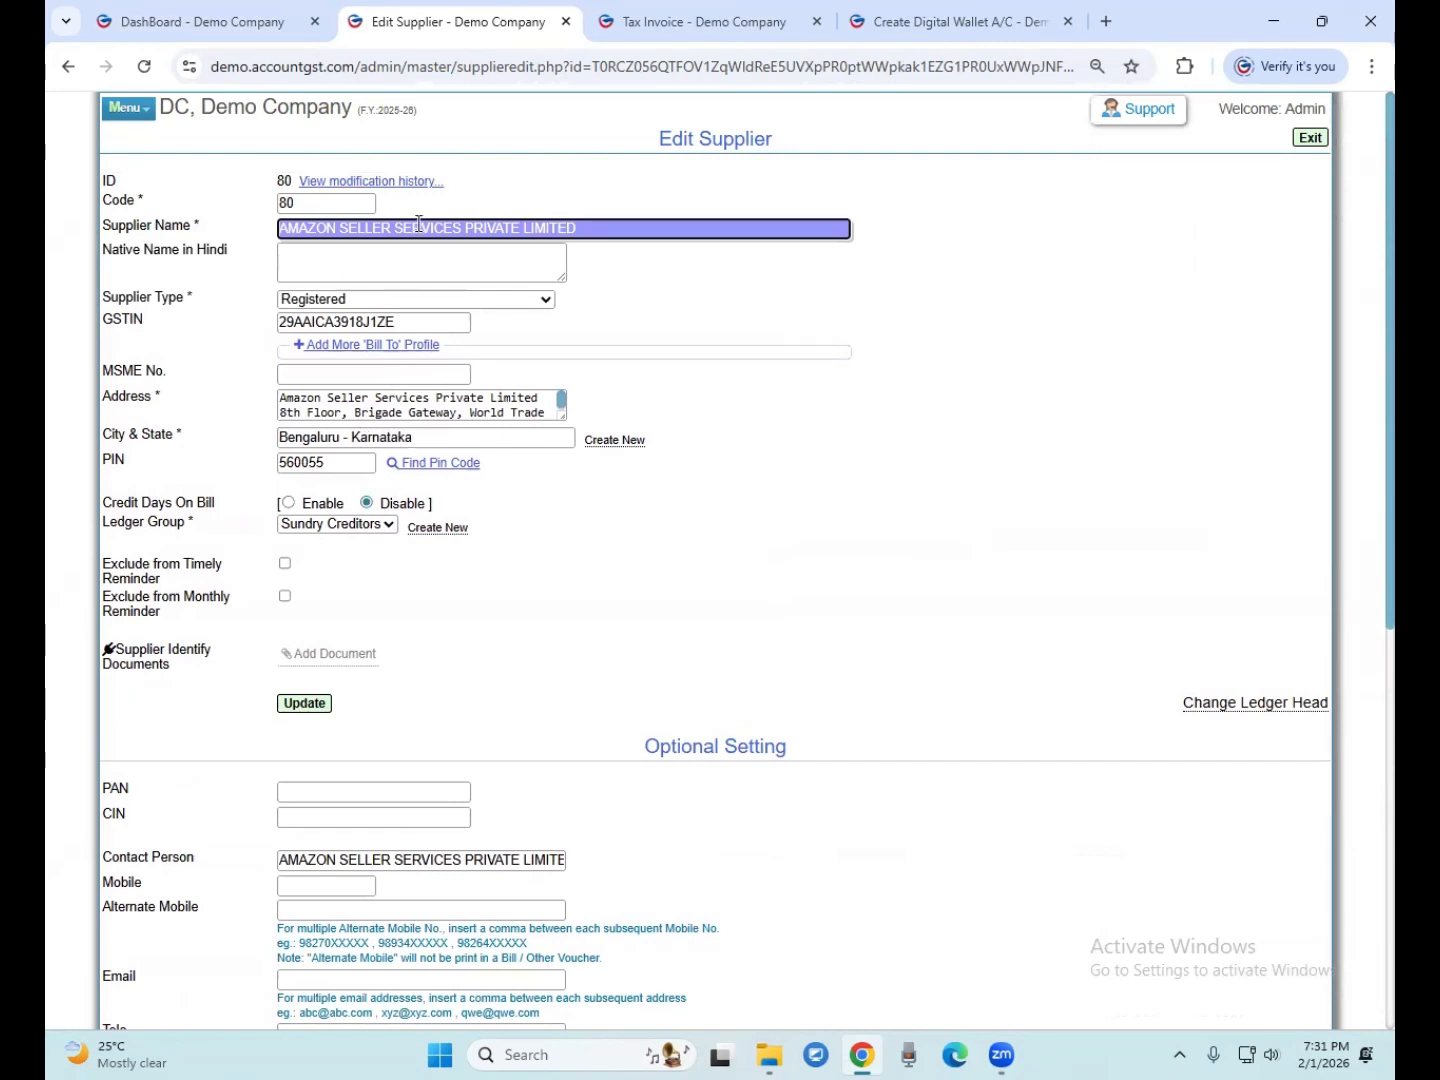
left_click(1324, 139)
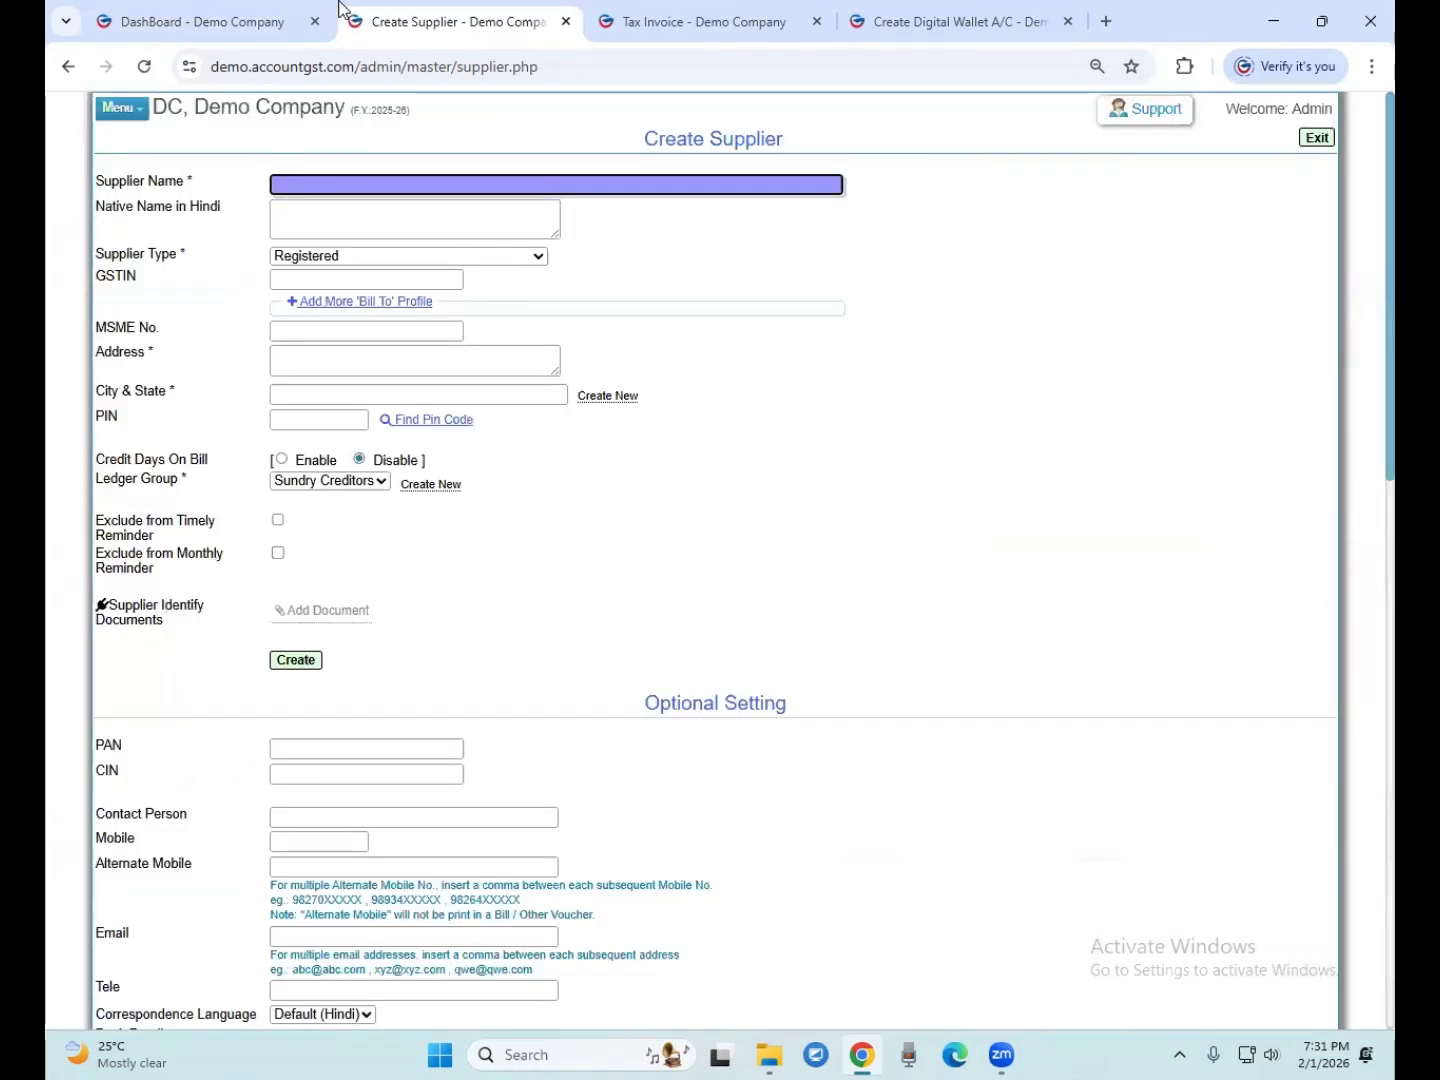
Return to the dashboard, open the Expenses & Income ledger master, and look at its list of existing ledgers
left_click(248, 22)
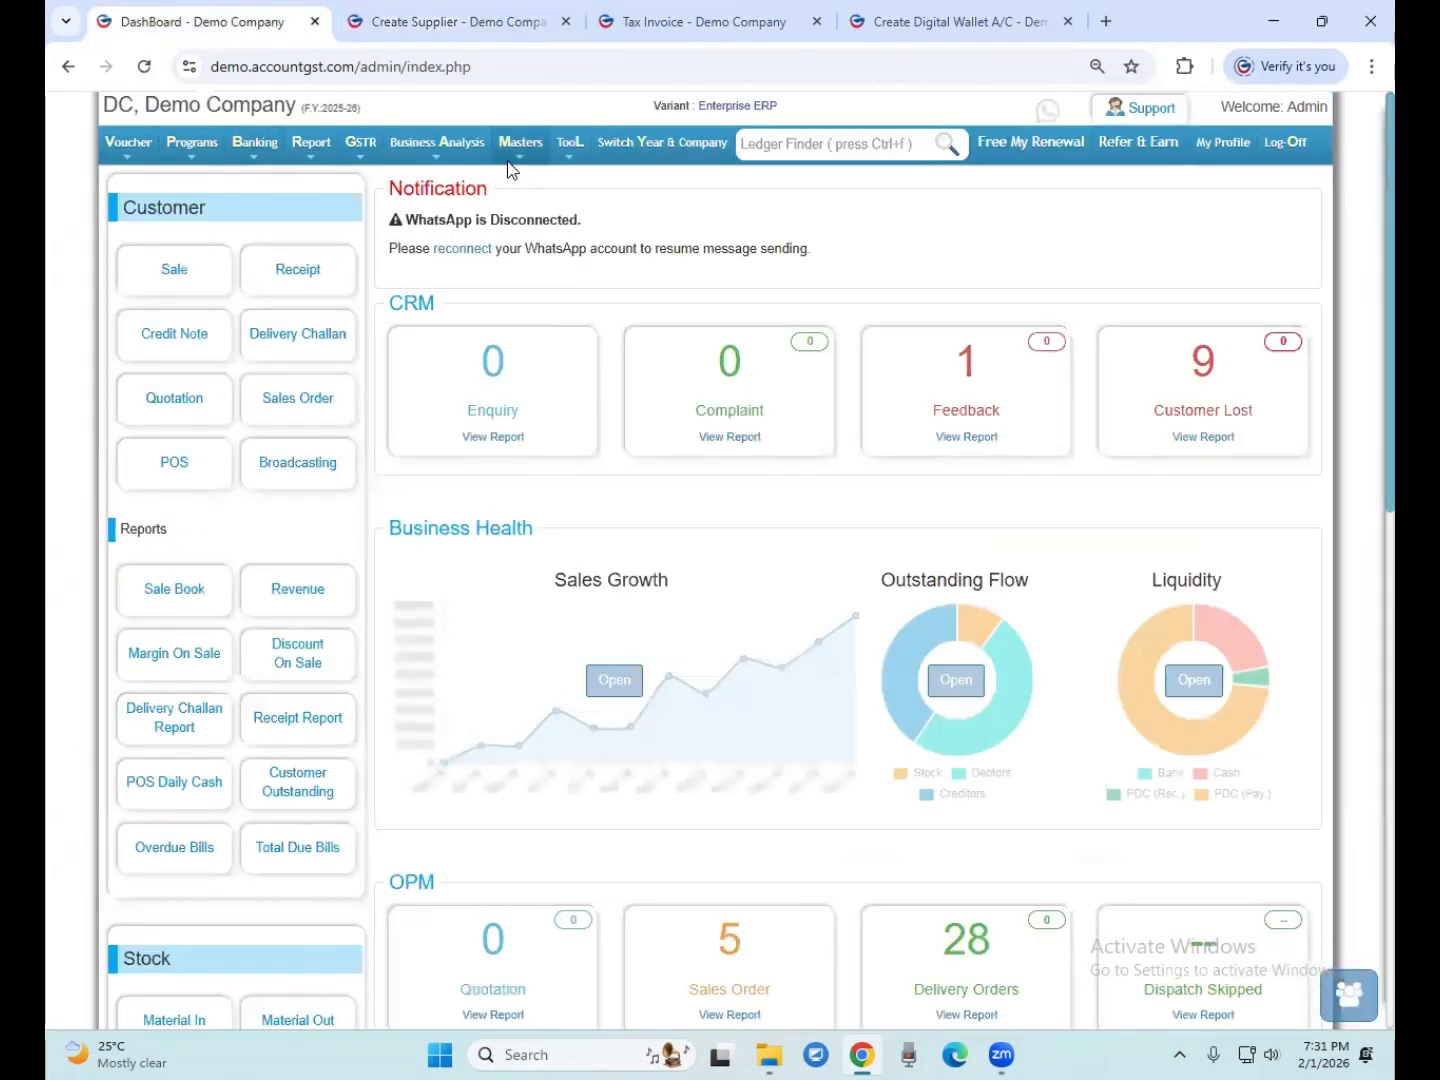
mouse_move(515, 150)
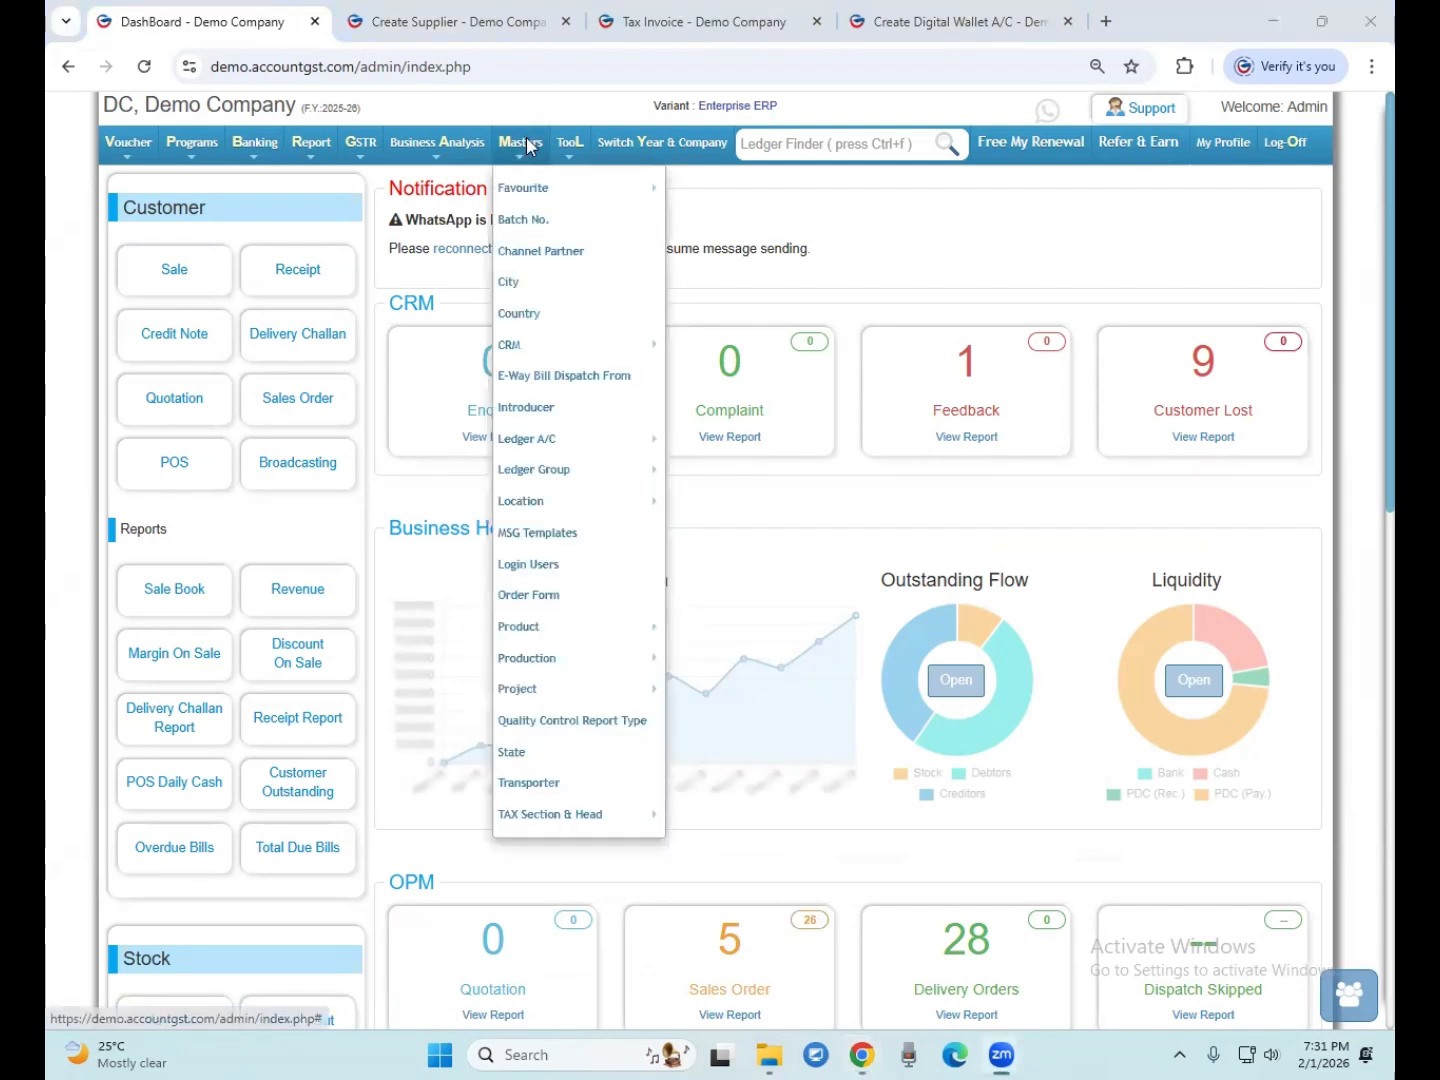
mouse_move(582, 448)
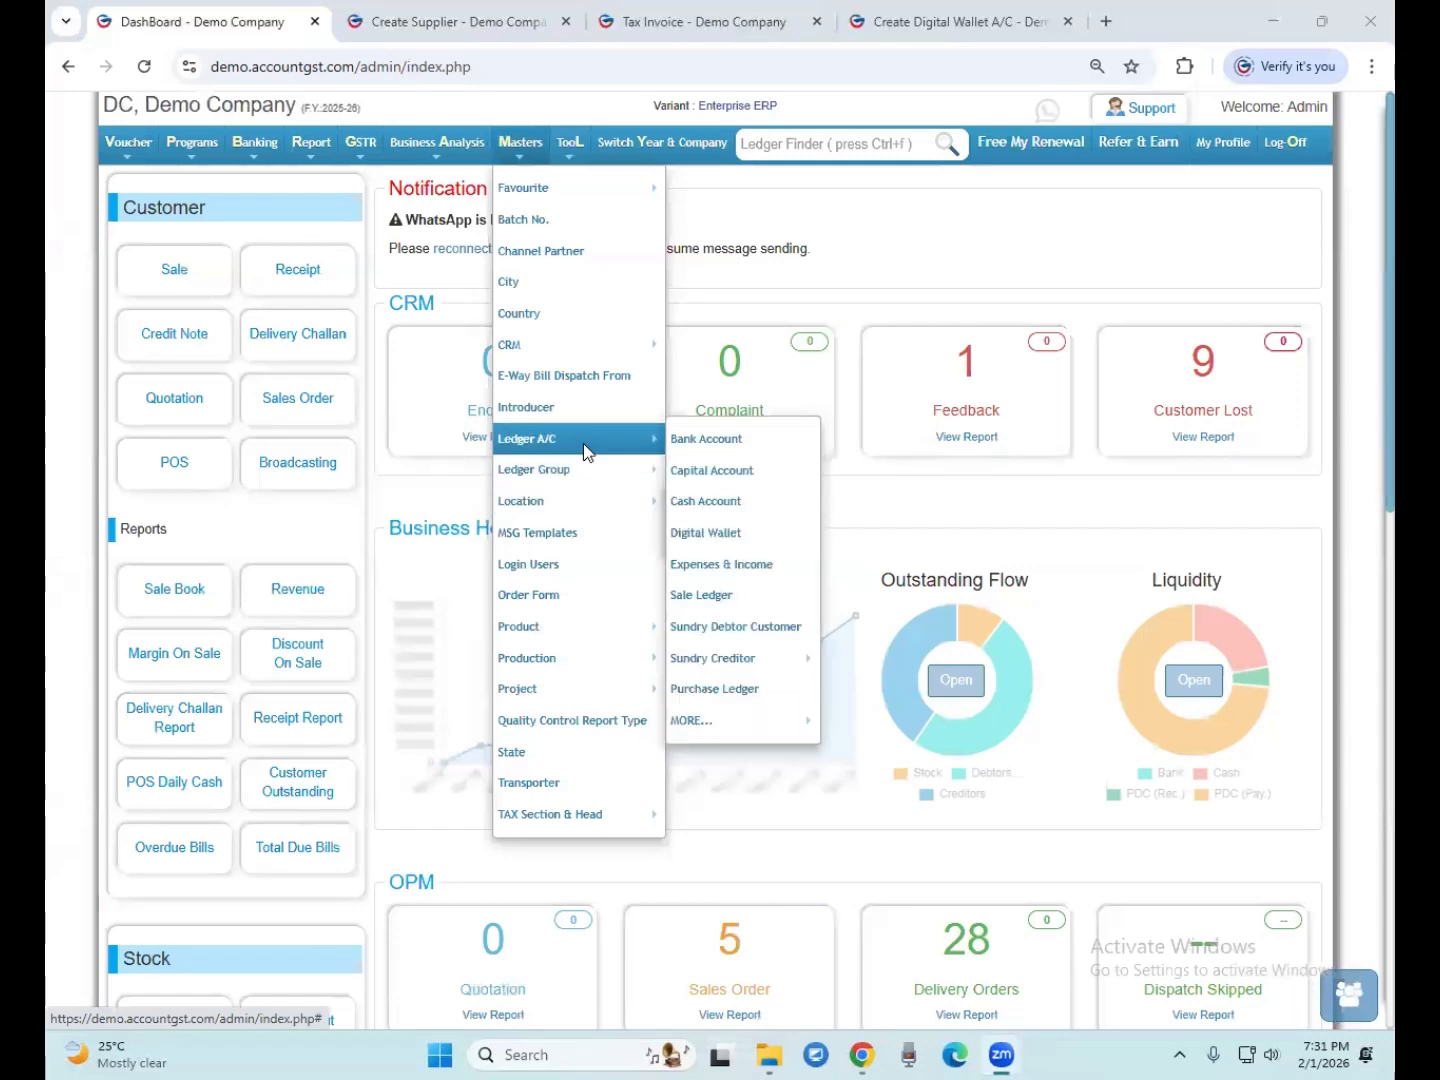
left_click(736, 566)
scroll(620, 579, "down", 5)
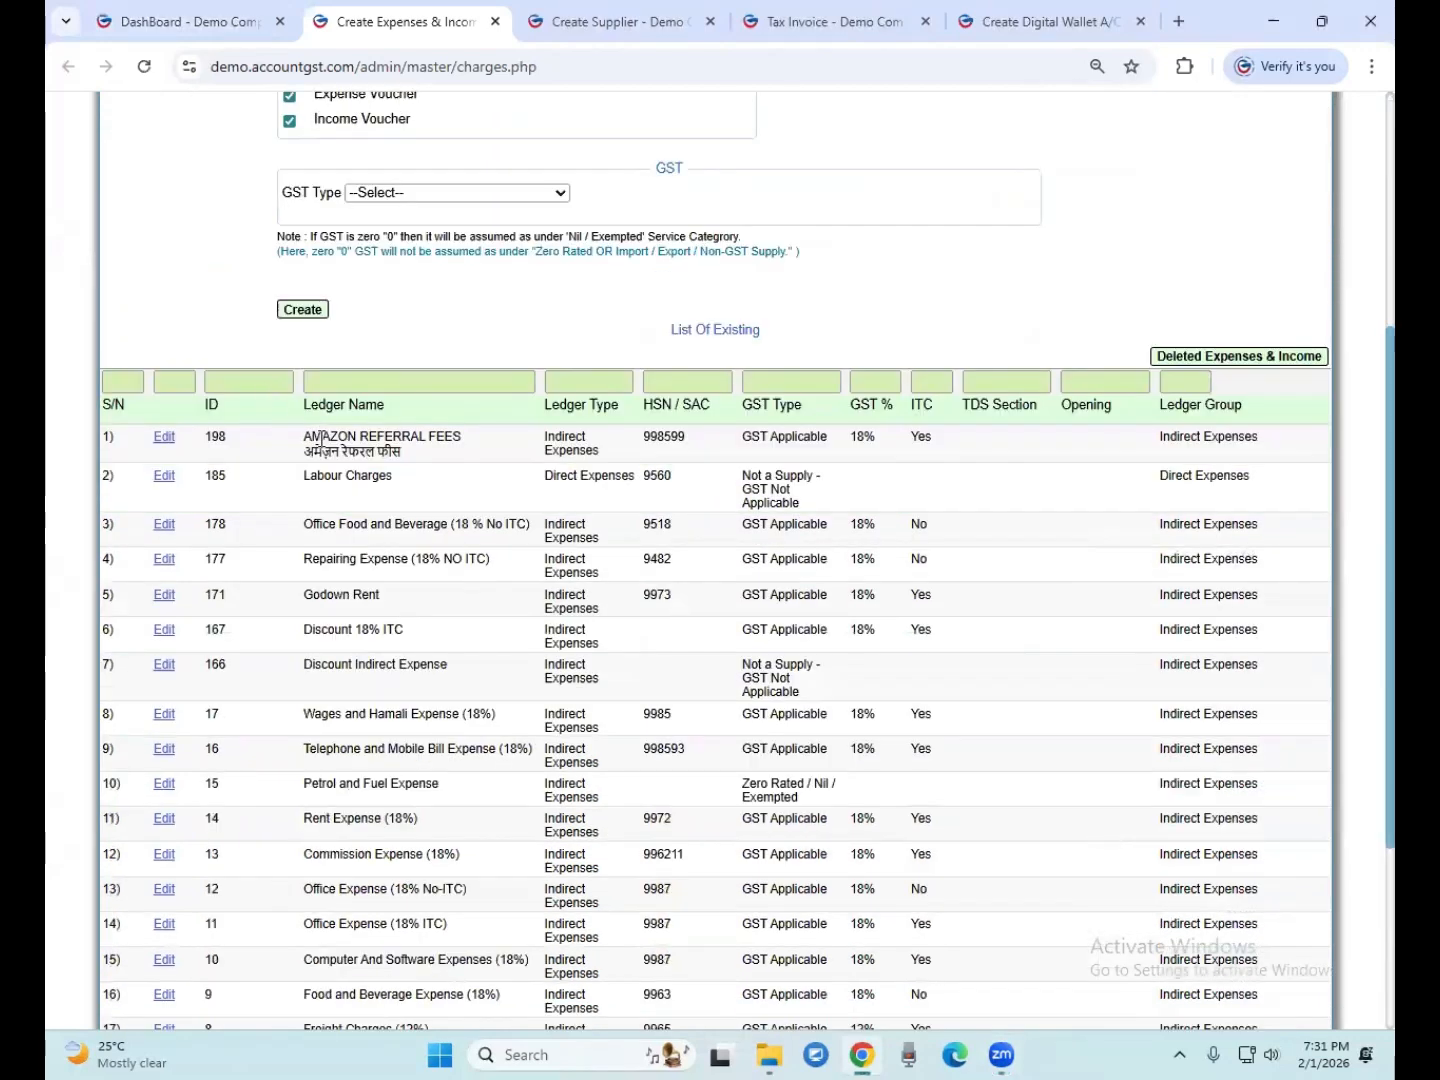
Review the Create Expenses & Income form and open the existing AMAZON REFERRAL FEES ledger to view its settings
scroll(291, 437, "up", 4)
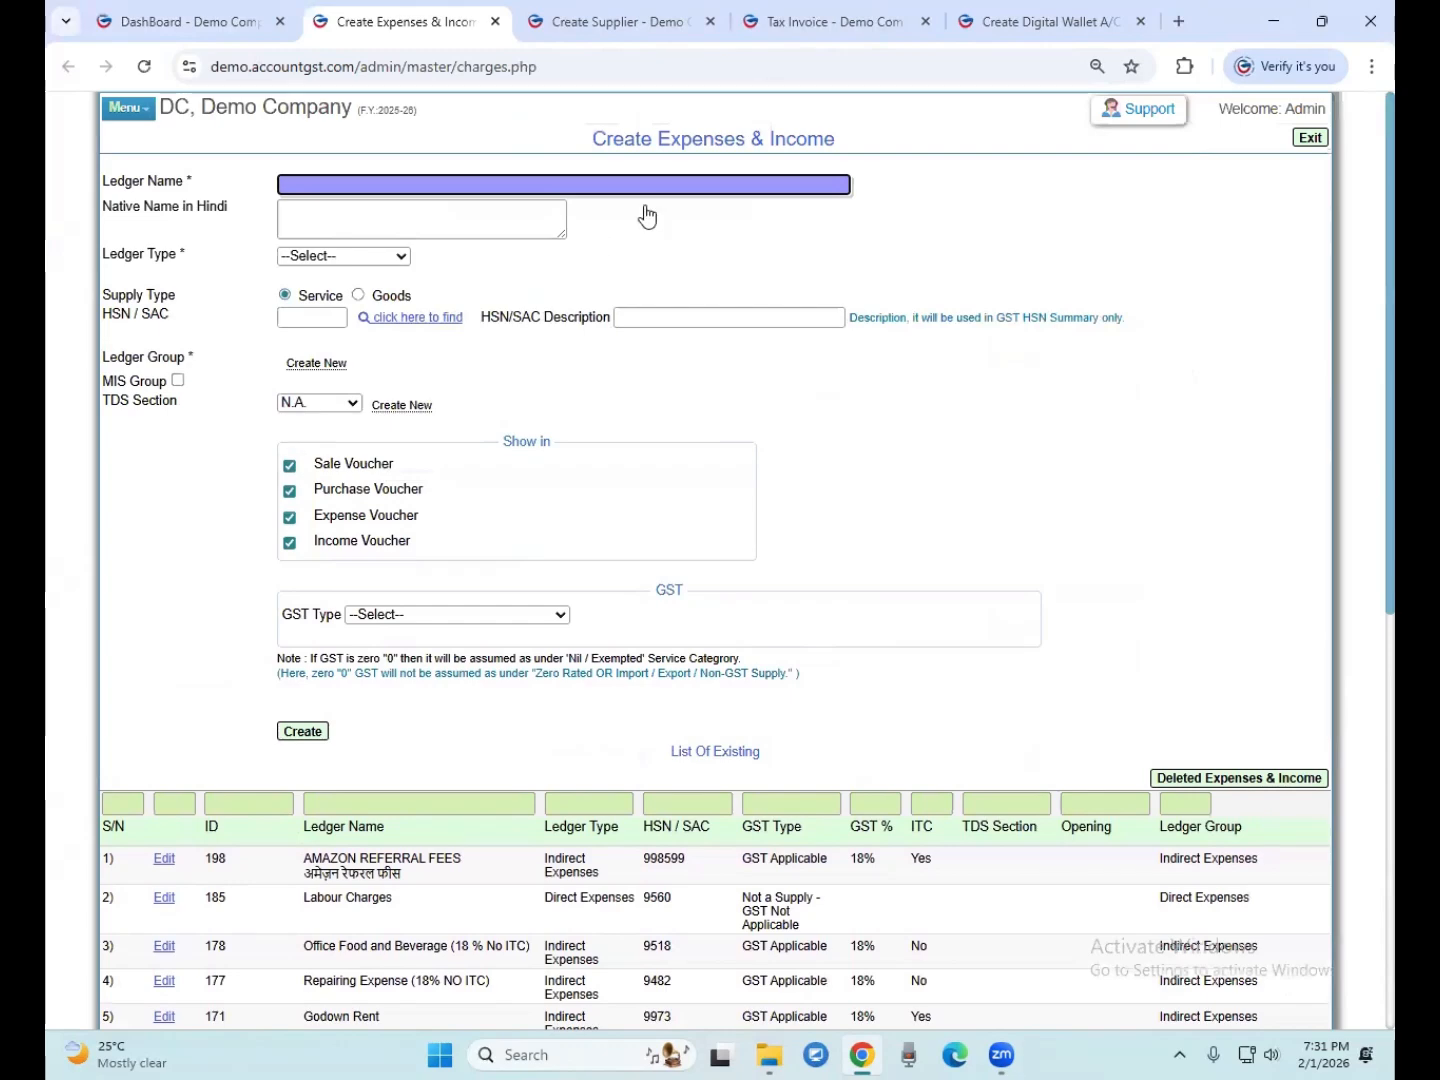
left_click_drag(593, 139, 845, 144)
left_click(752, 221)
scroll(599, 360, "down", 4)
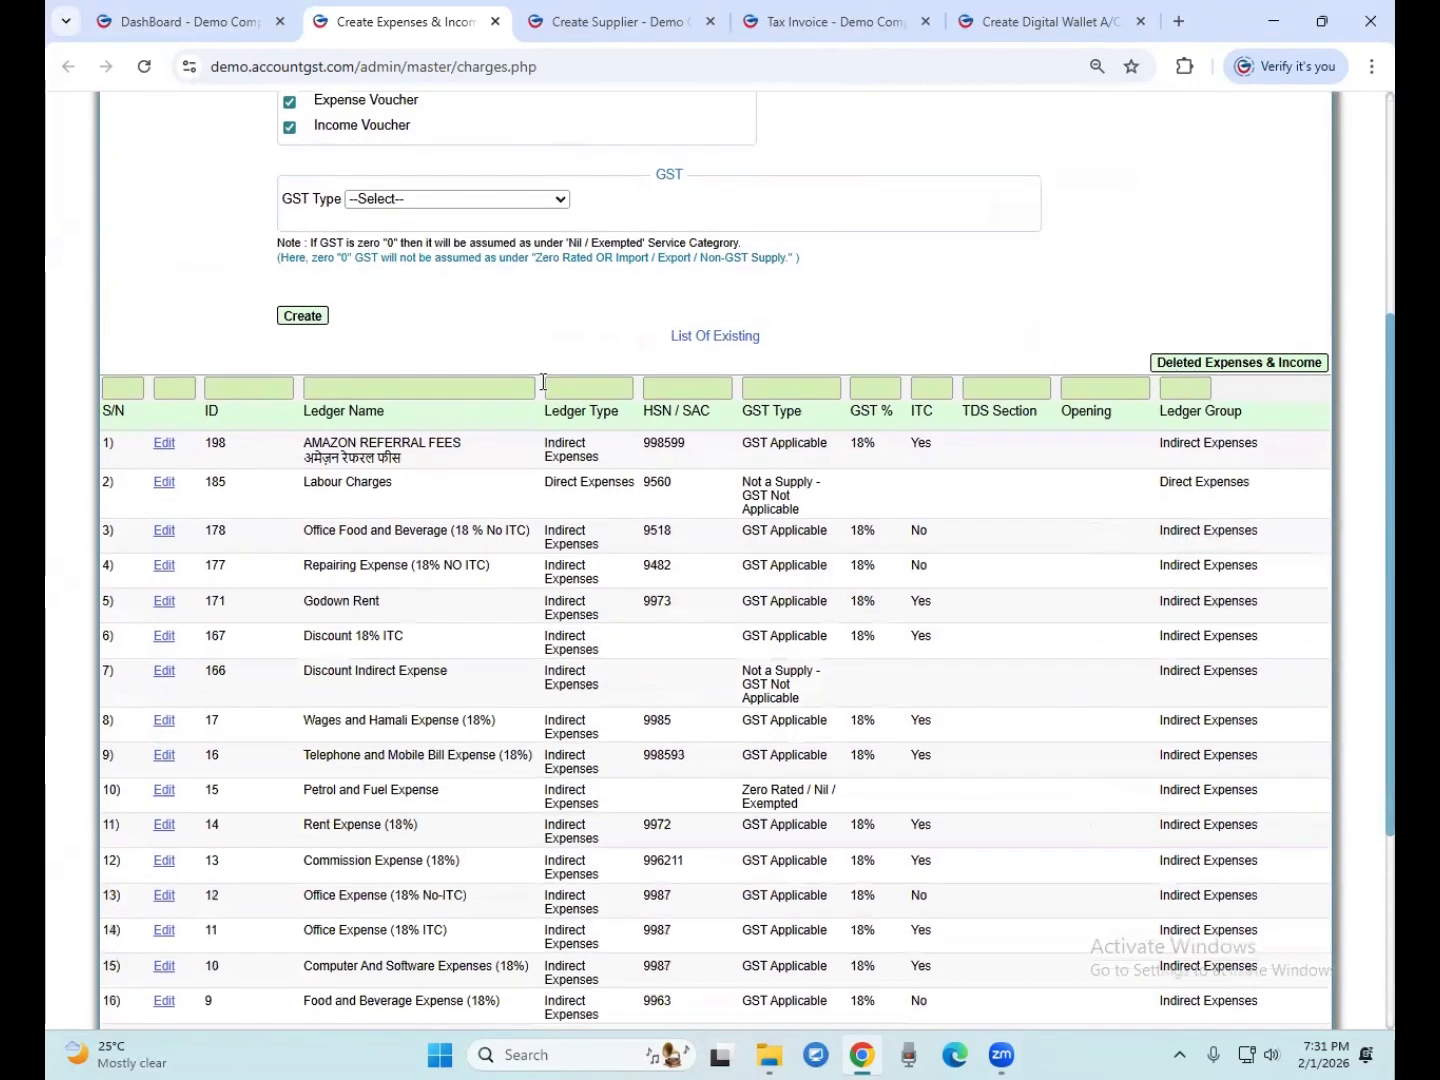
left_click(162, 440)
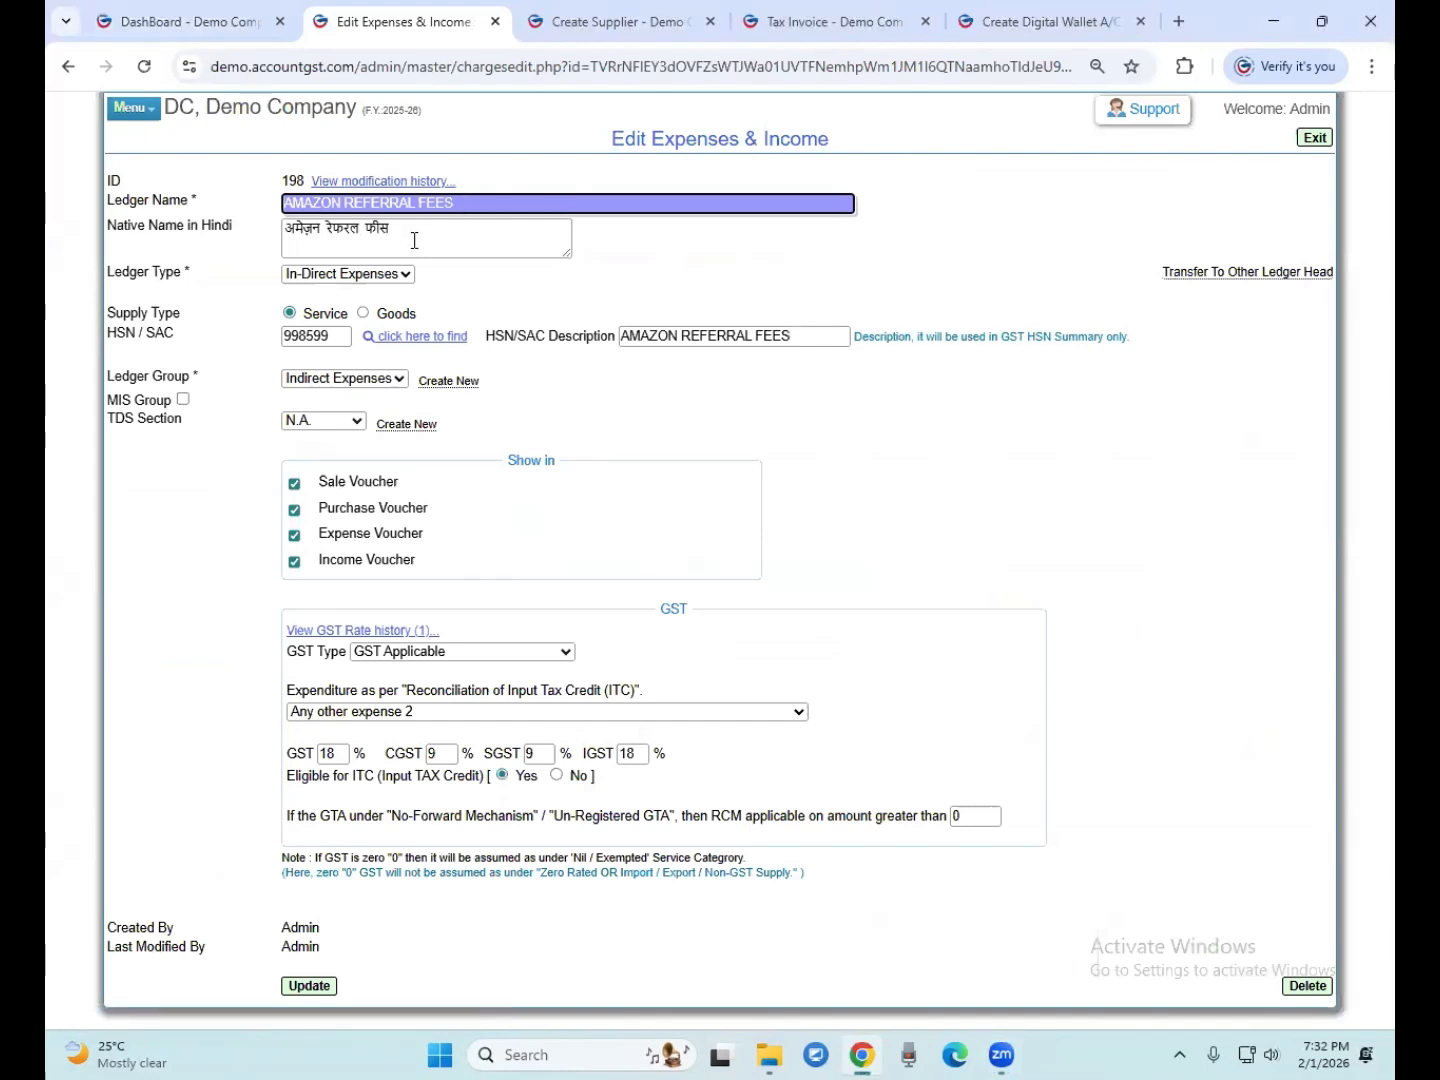
Check the HSN/SAC code and ITC eligibility of the AMAZON REFERRAL FEES ledger, and save the ledger with Update
double_click(337, 339)
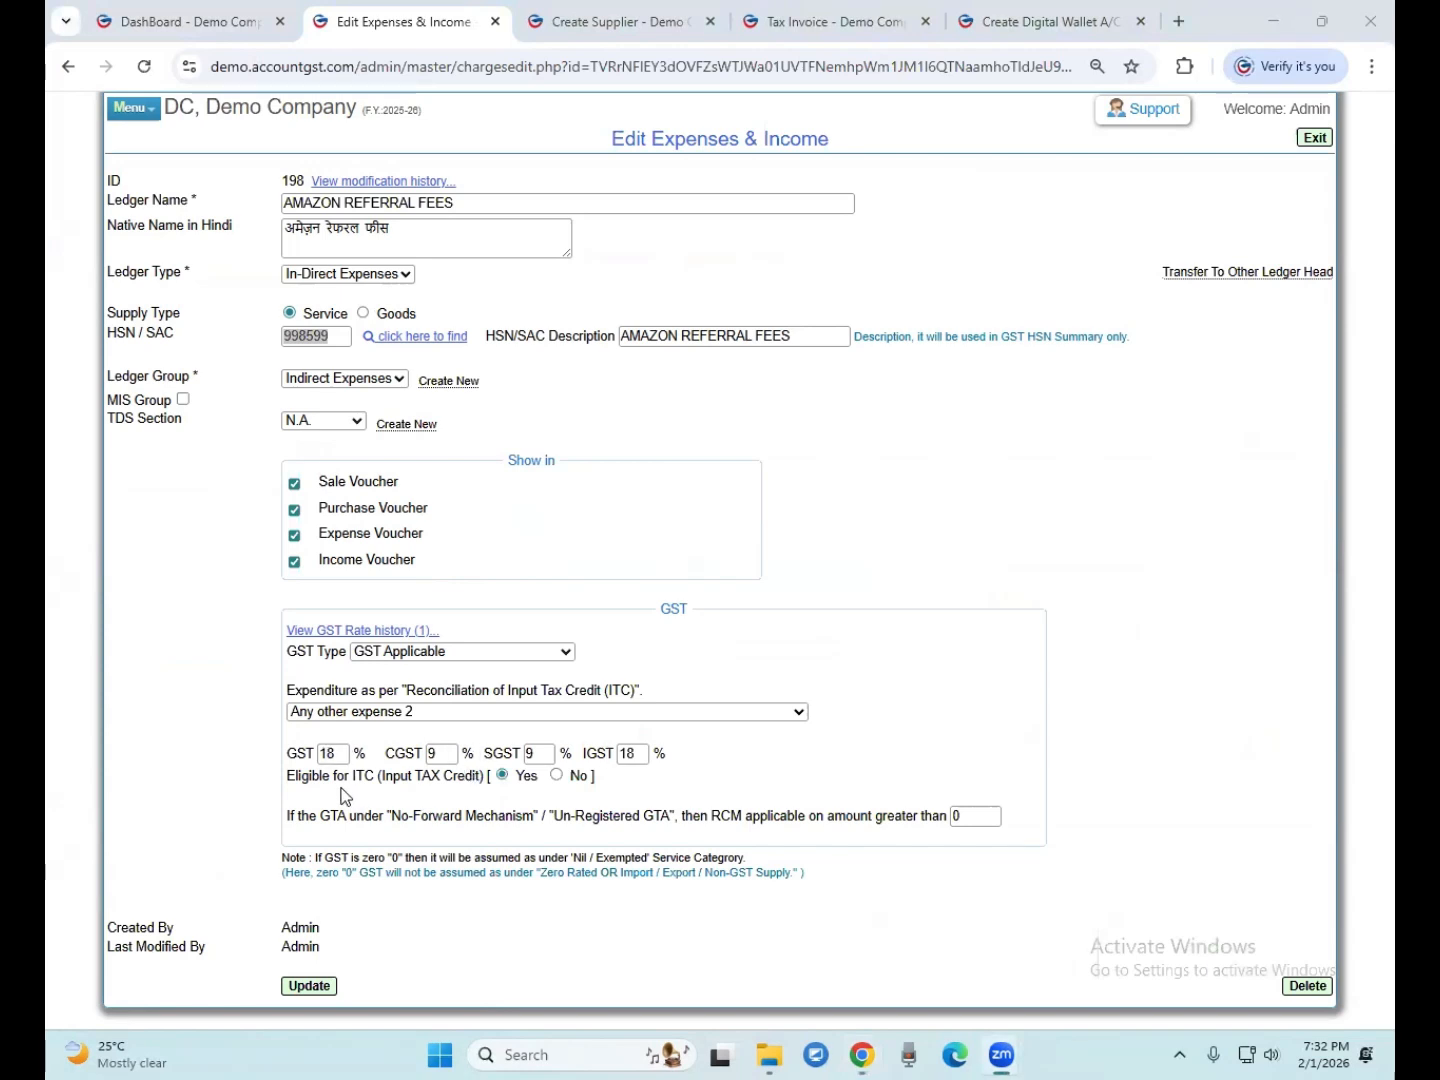
left_click_drag(316, 777, 536, 779)
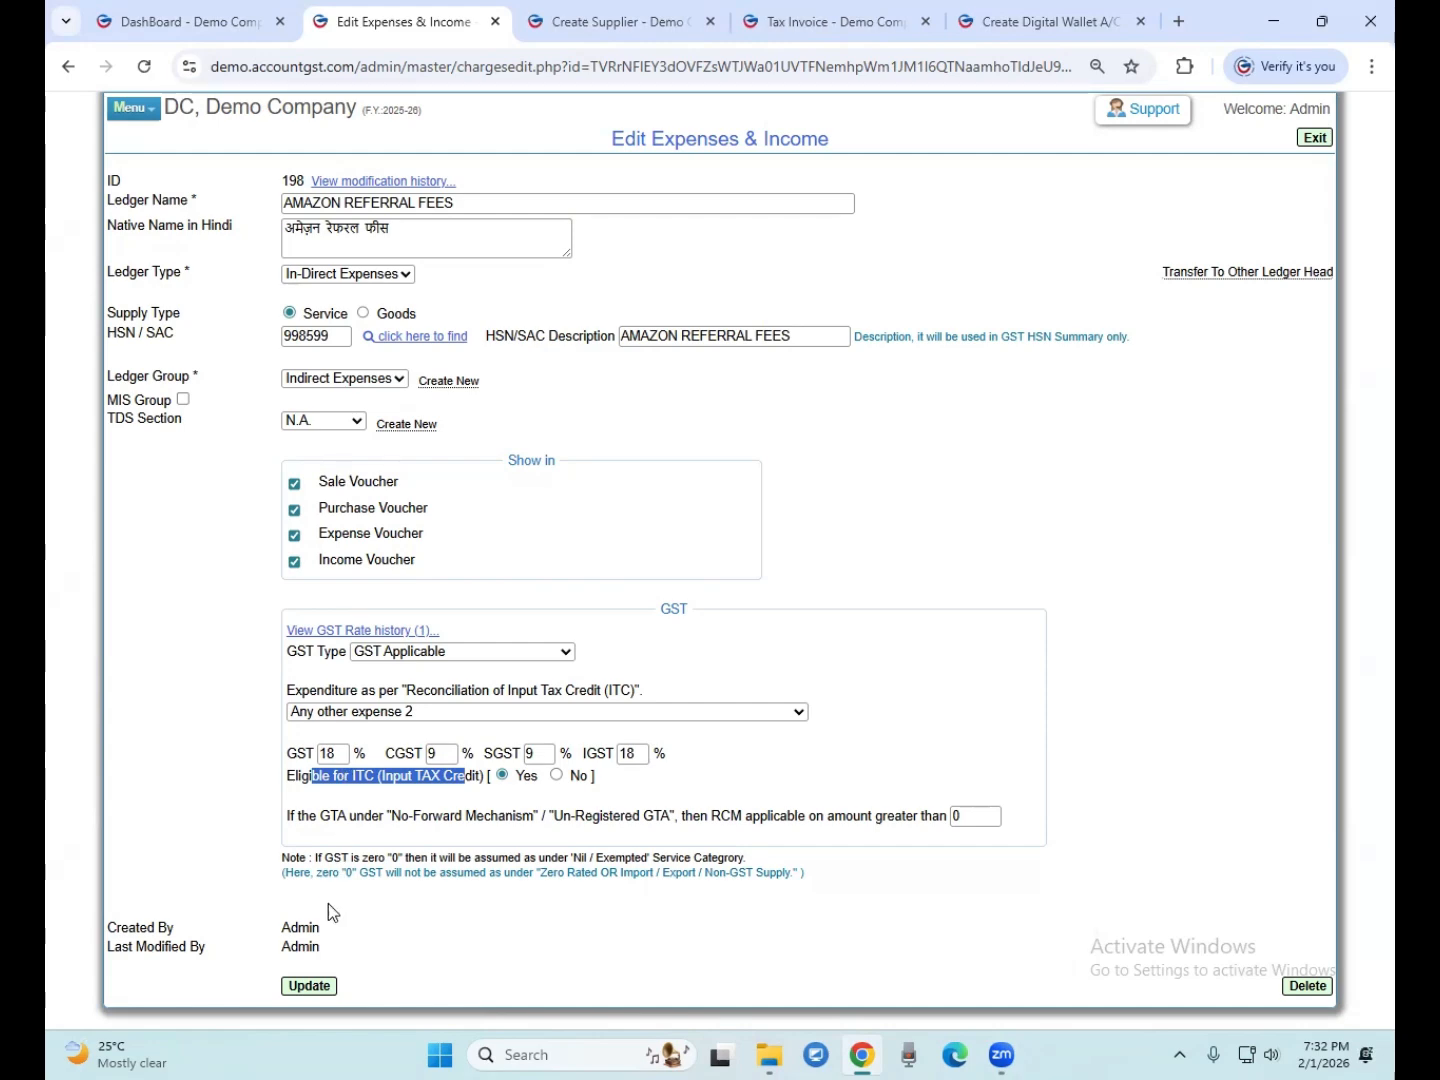
left_click(309, 986)
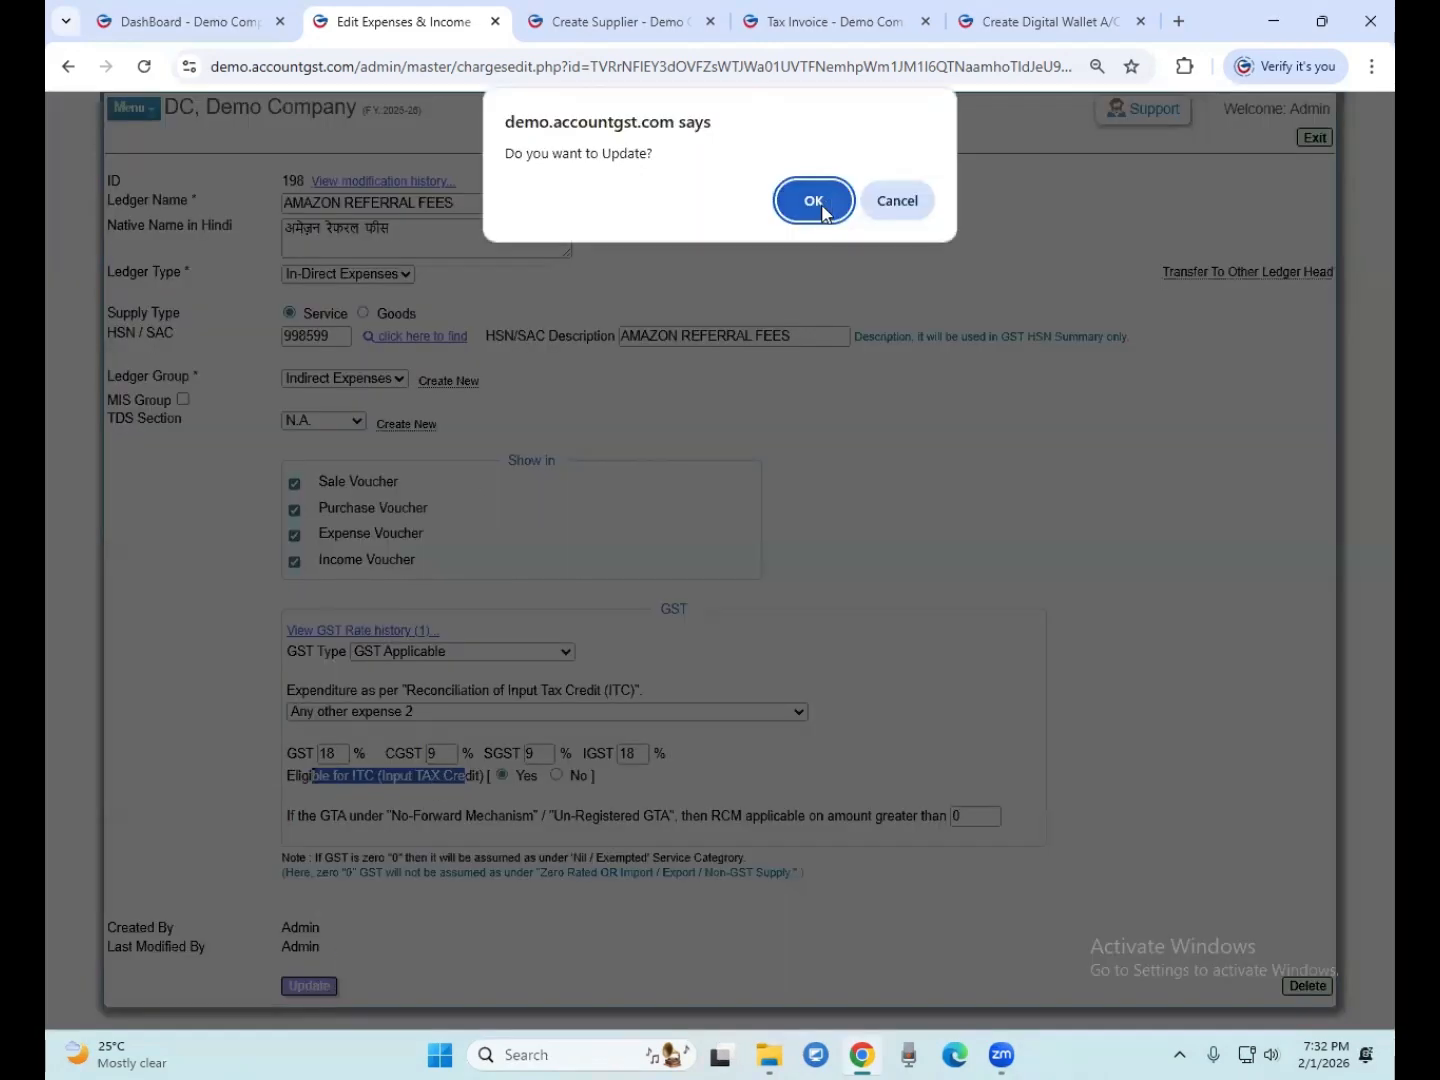
left_click(815, 202)
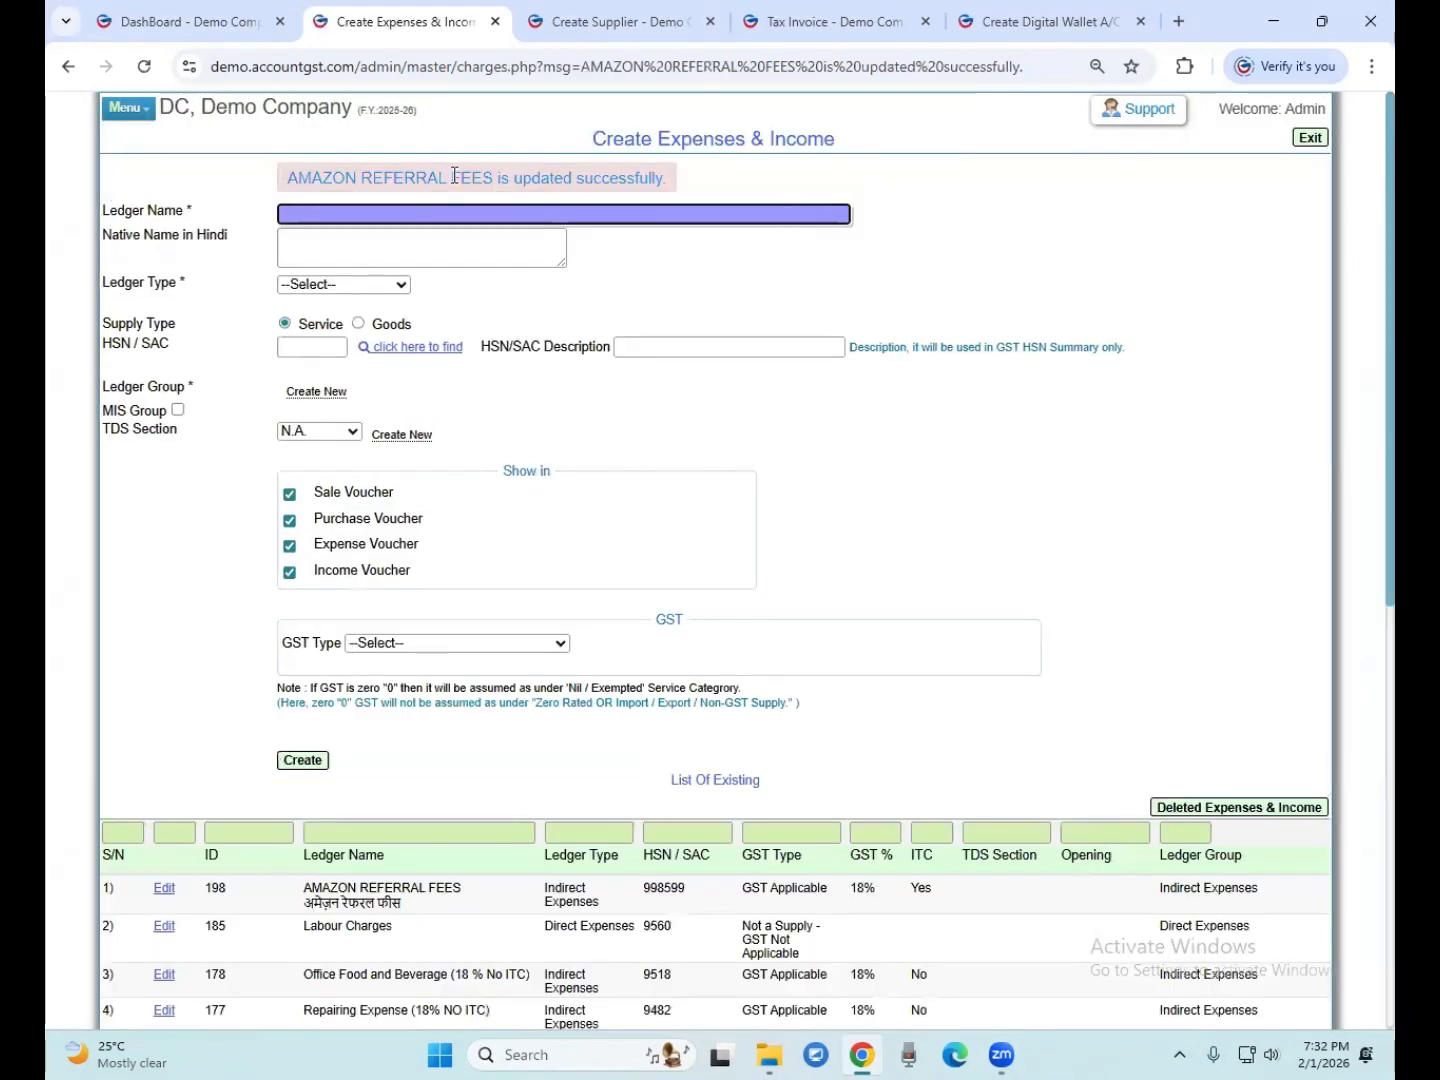
Examine the AMAZON REFERRAL FEES entry in the list of existing expense and income ledgers
scroll(300, 660, "down", 3)
scroll(373, 413, "down", 2)
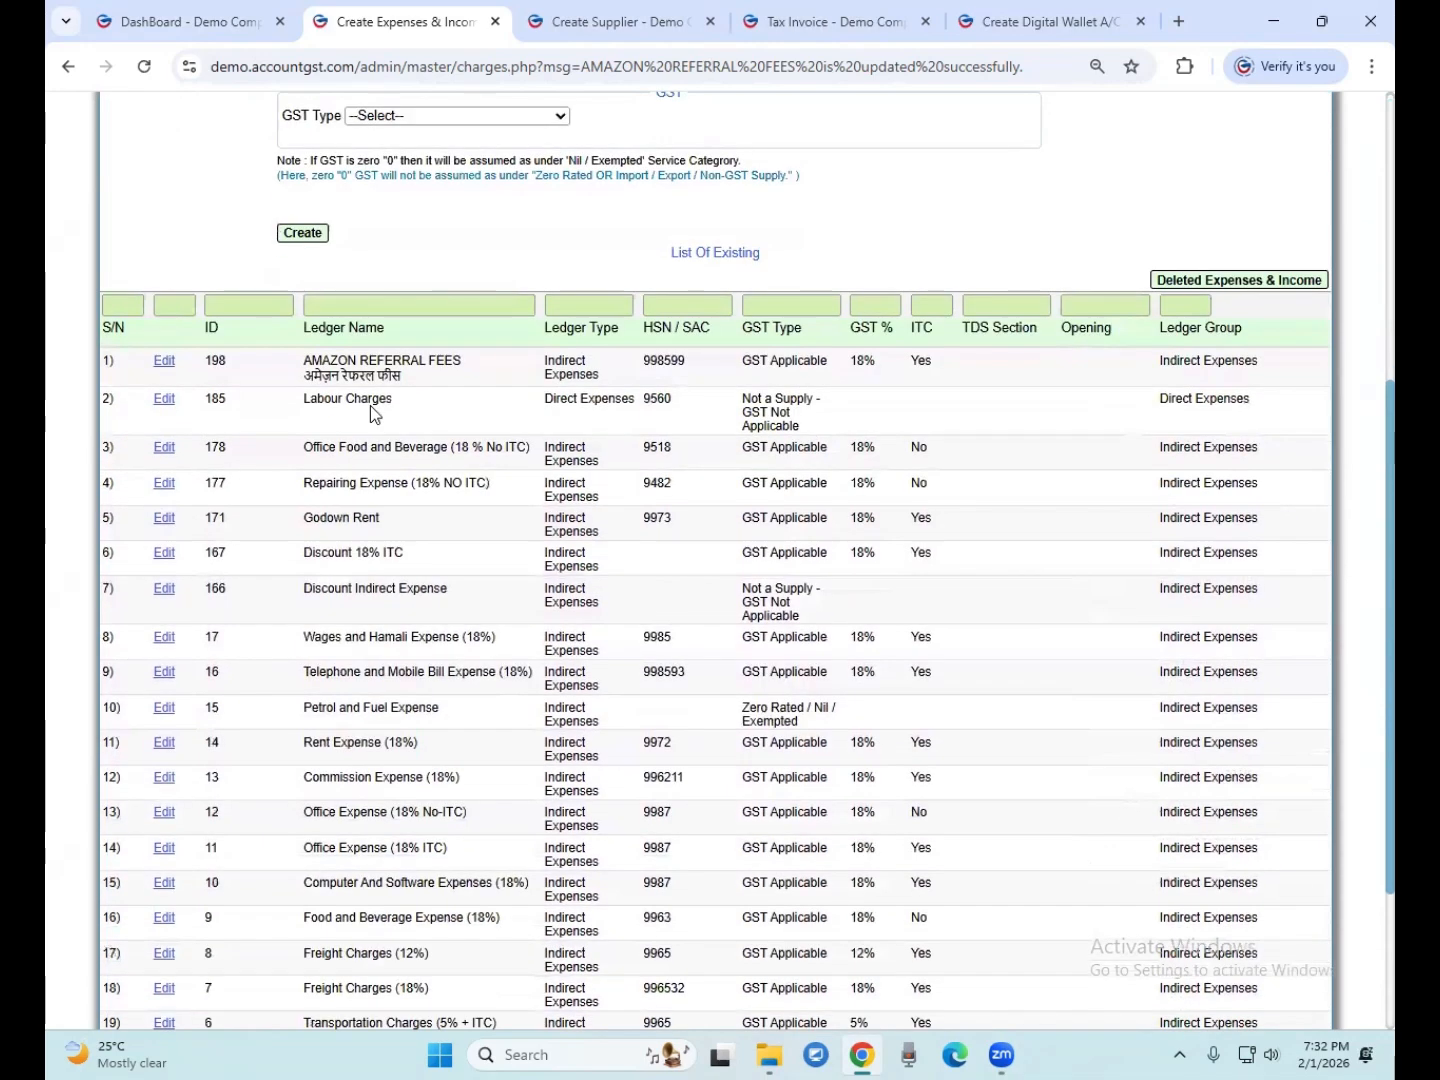
left_click_drag(302, 362, 345, 374)
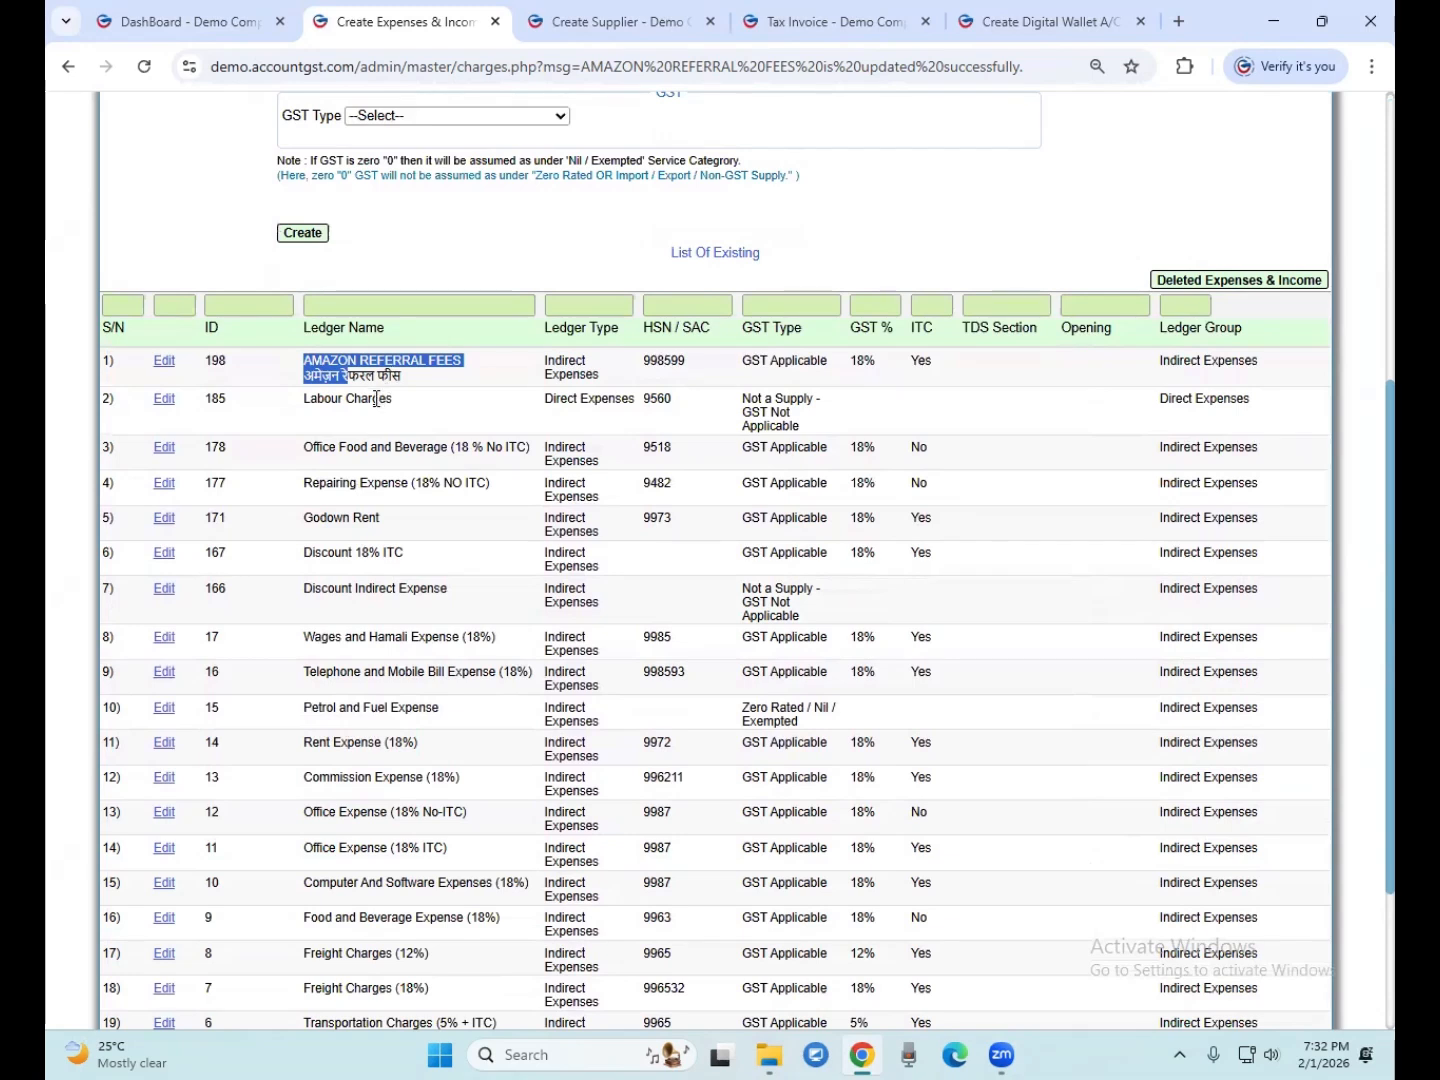
left_click_drag(412, 377, 337, 358)
scroll(409, 440, "up", 4)
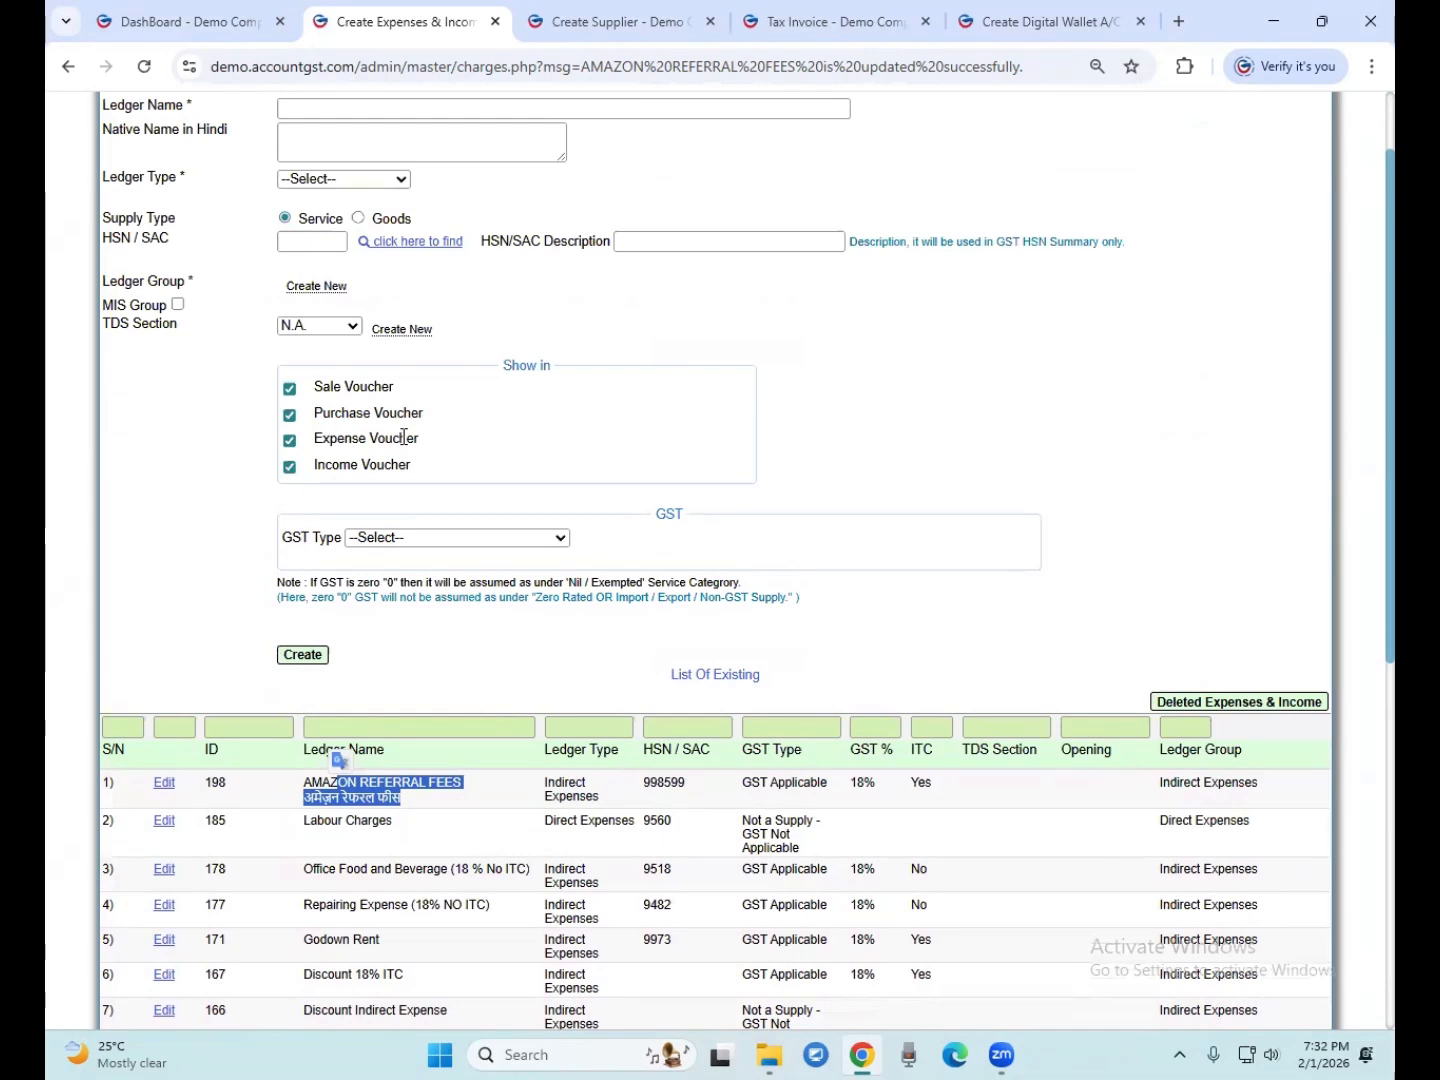
scroll(379, 508, "down", 3)
left_click(358, 590)
scroll(342, 243, "up", 3)
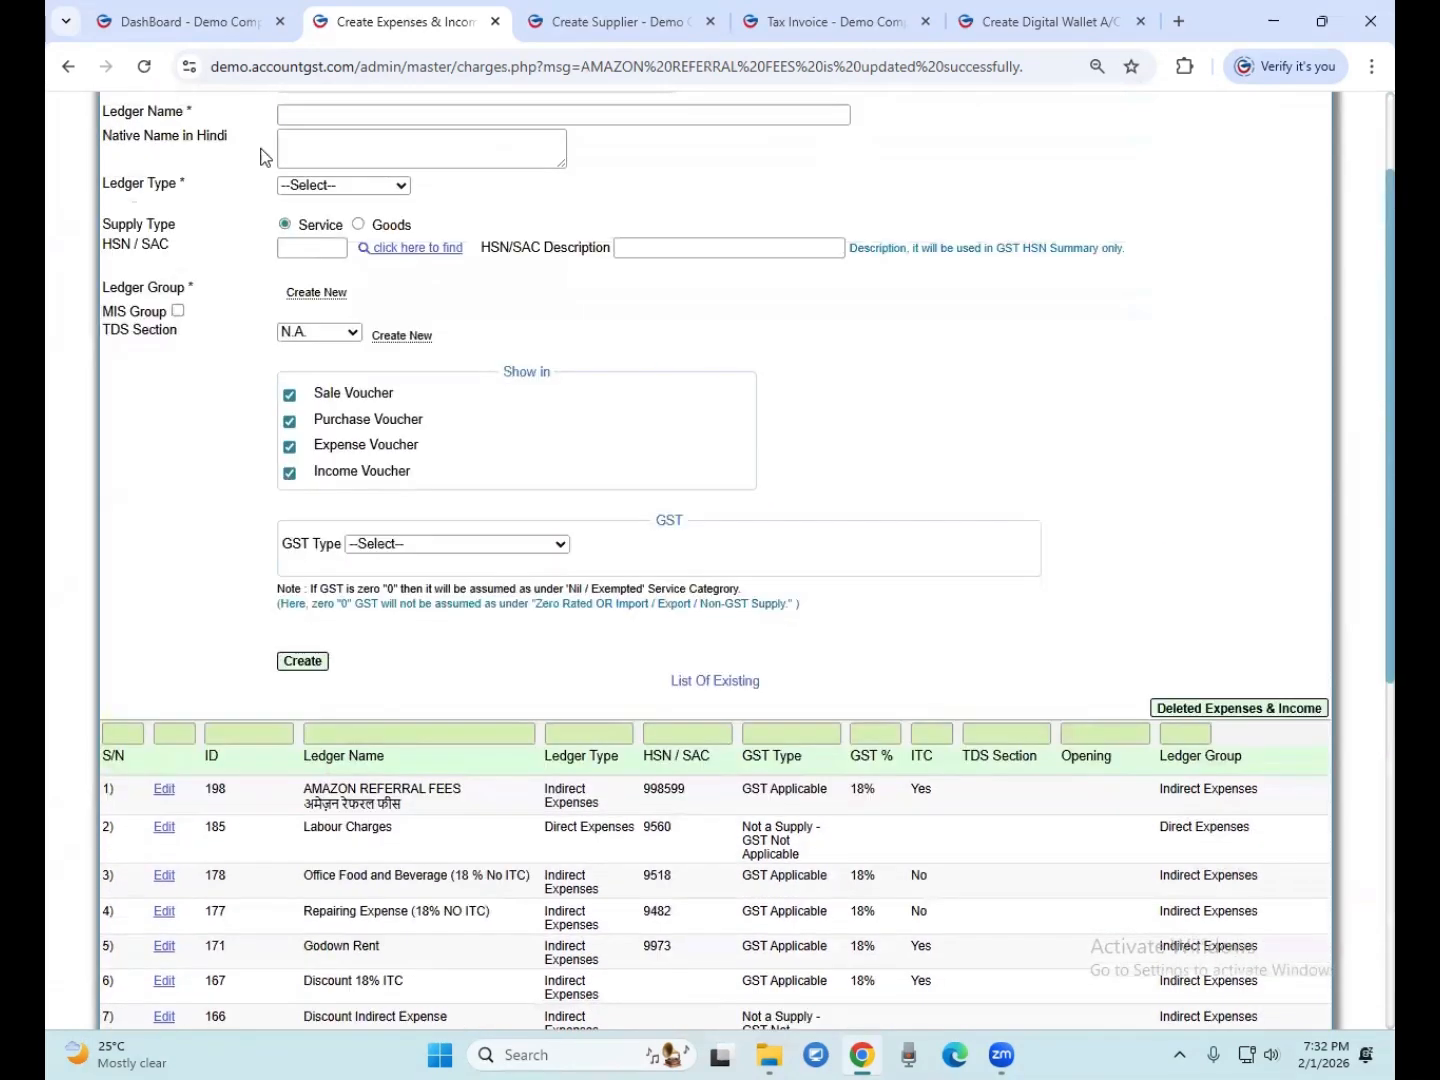
scroll(265, 158, "up", 1)
Open a new Expense voucher from the dashboard and set the creditor to AMAZON SELLER SERVICES PRIVATE LIMITED
left_click(218, 14)
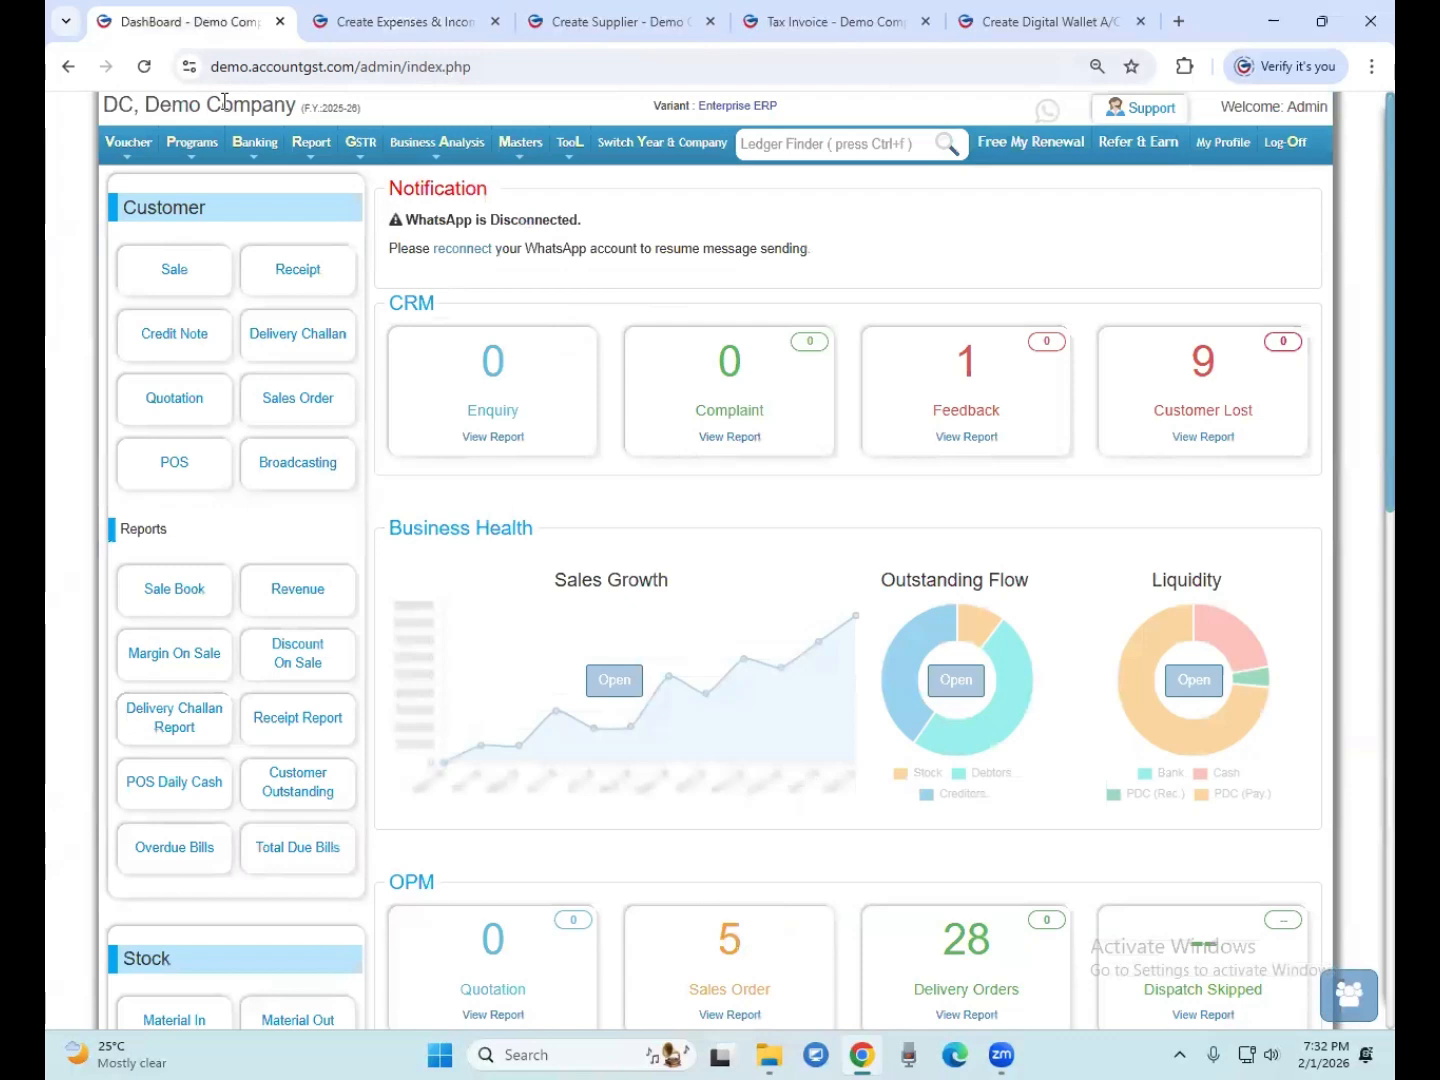
left_click(129, 142)
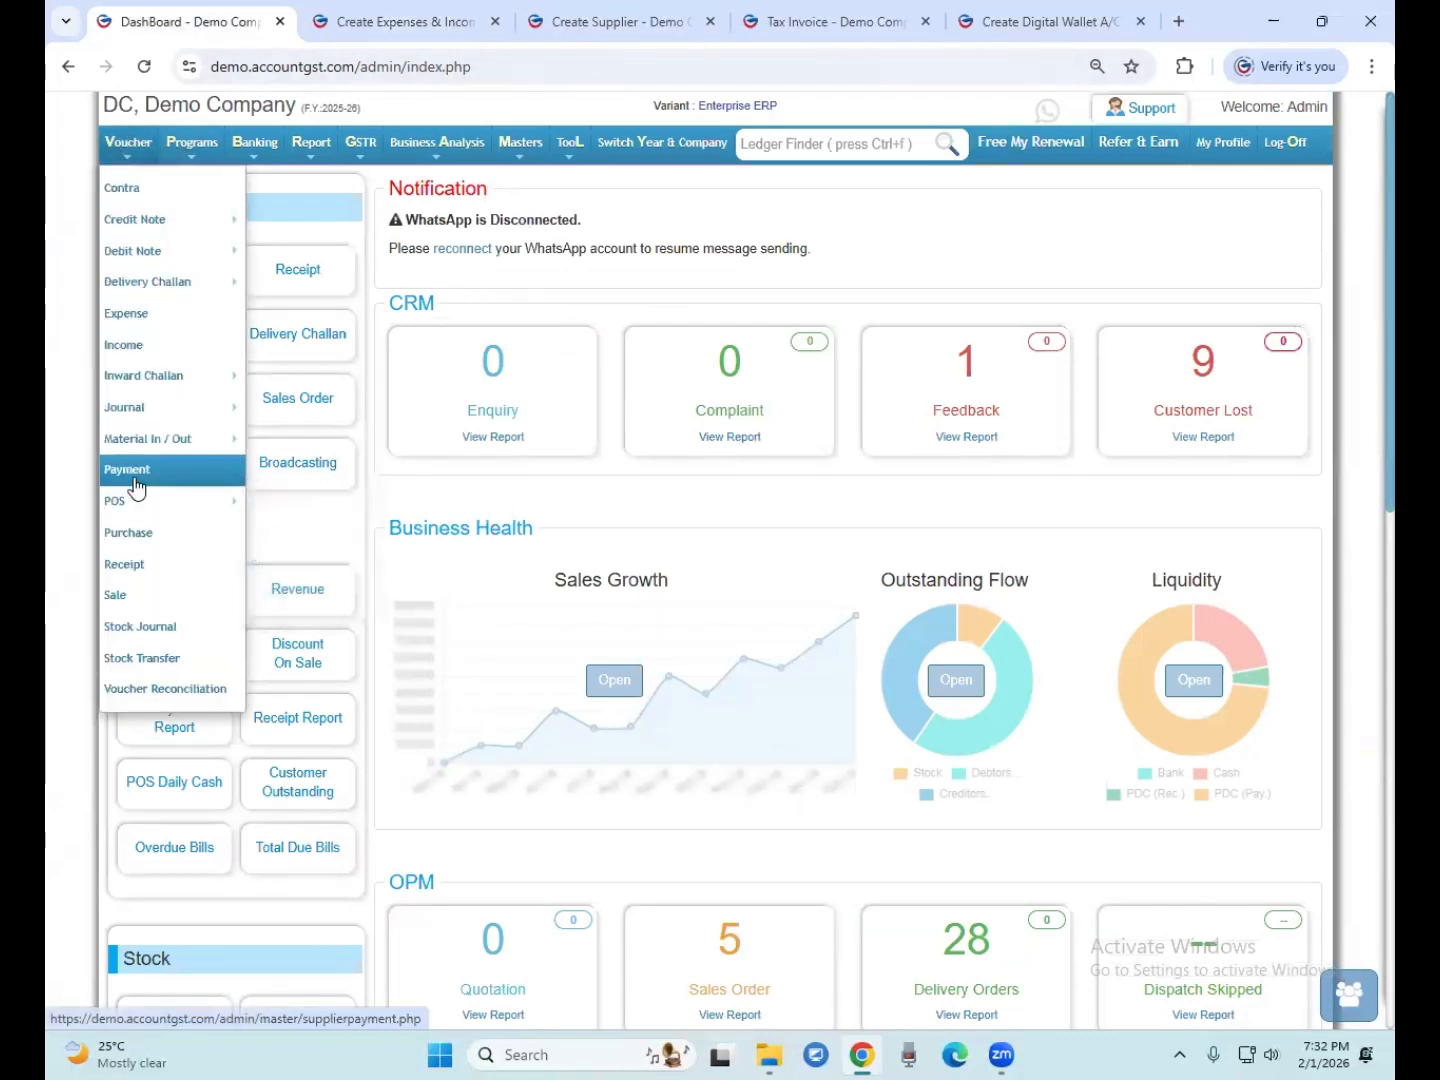
left_click(146, 316)
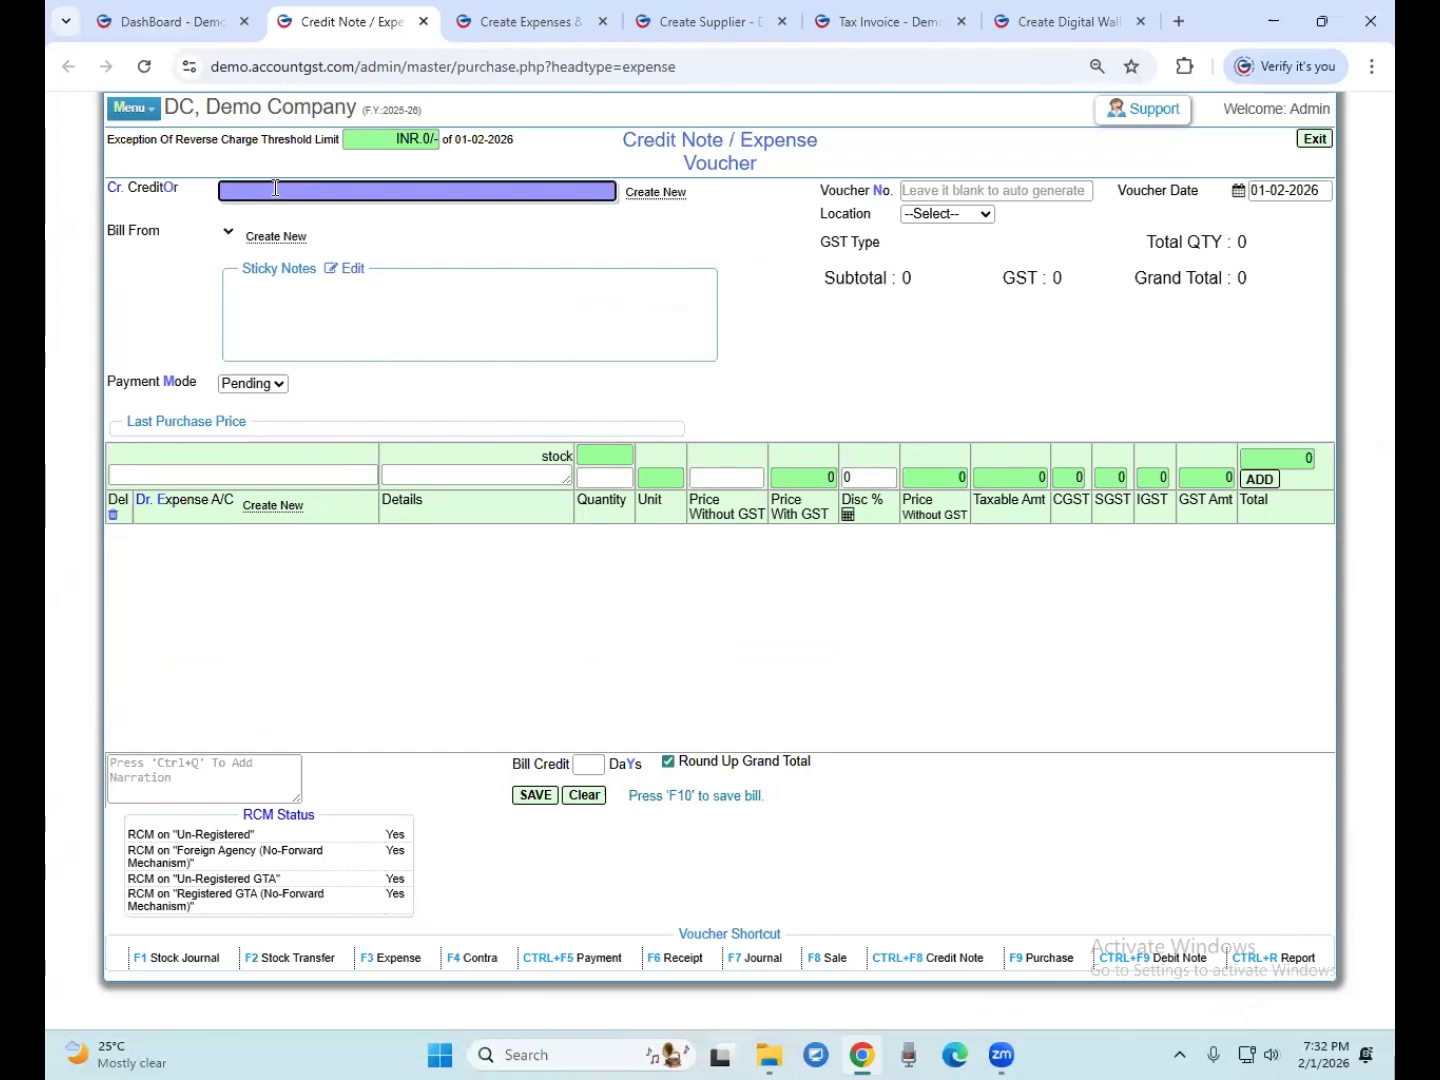
type("ama")
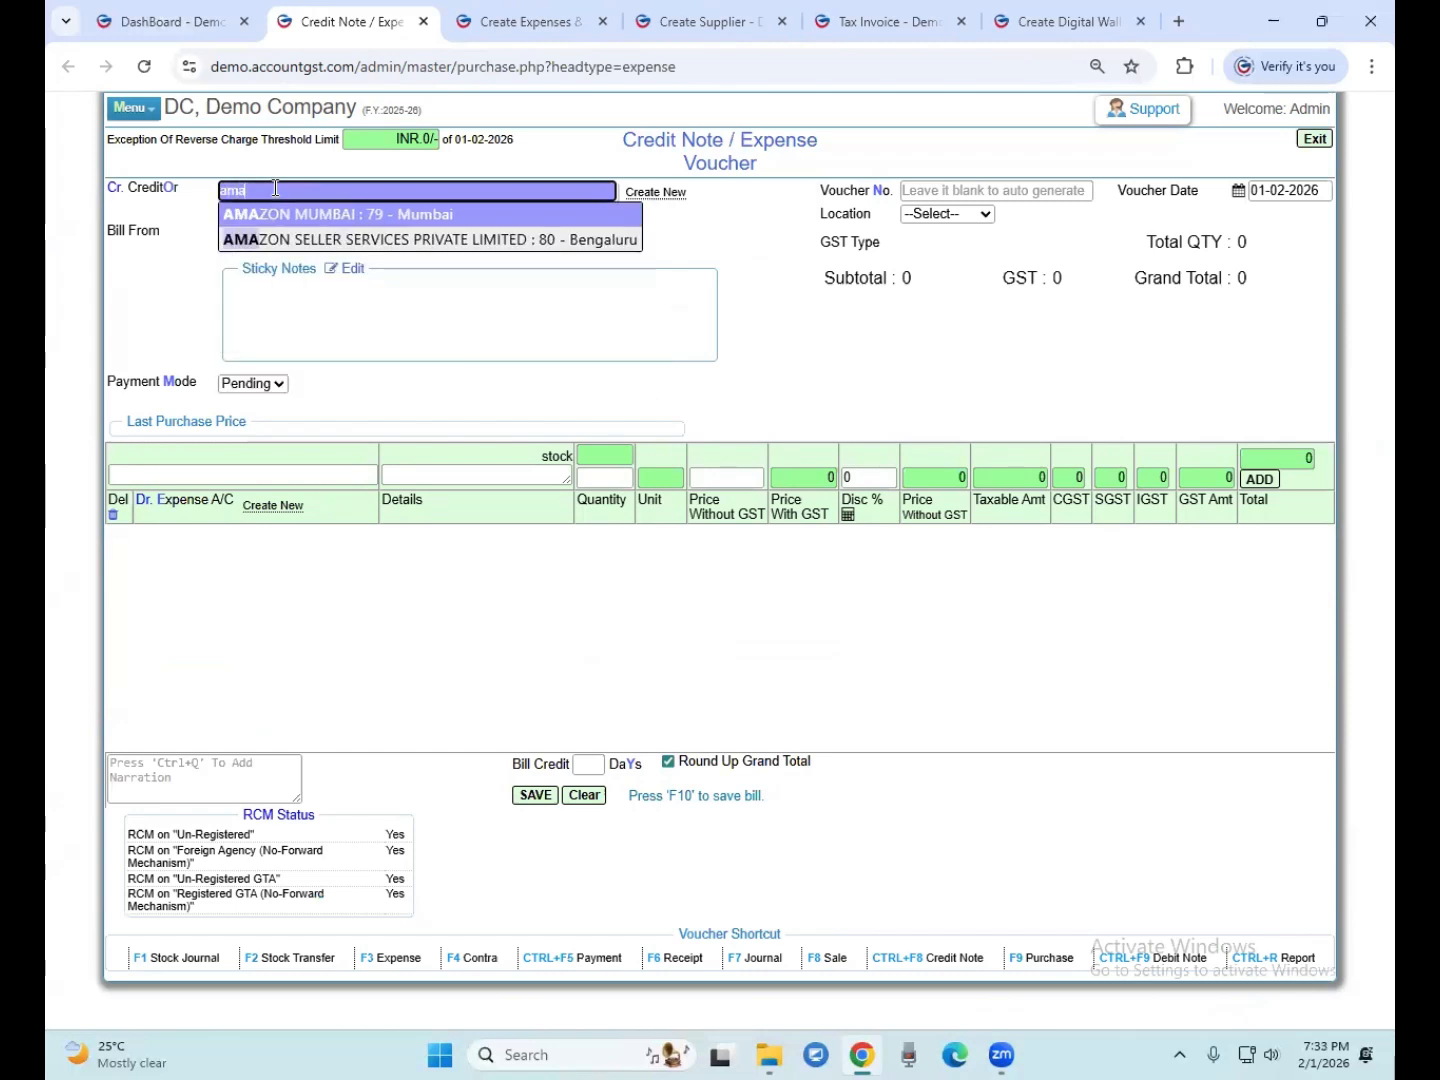
key("Down")
key("Return")
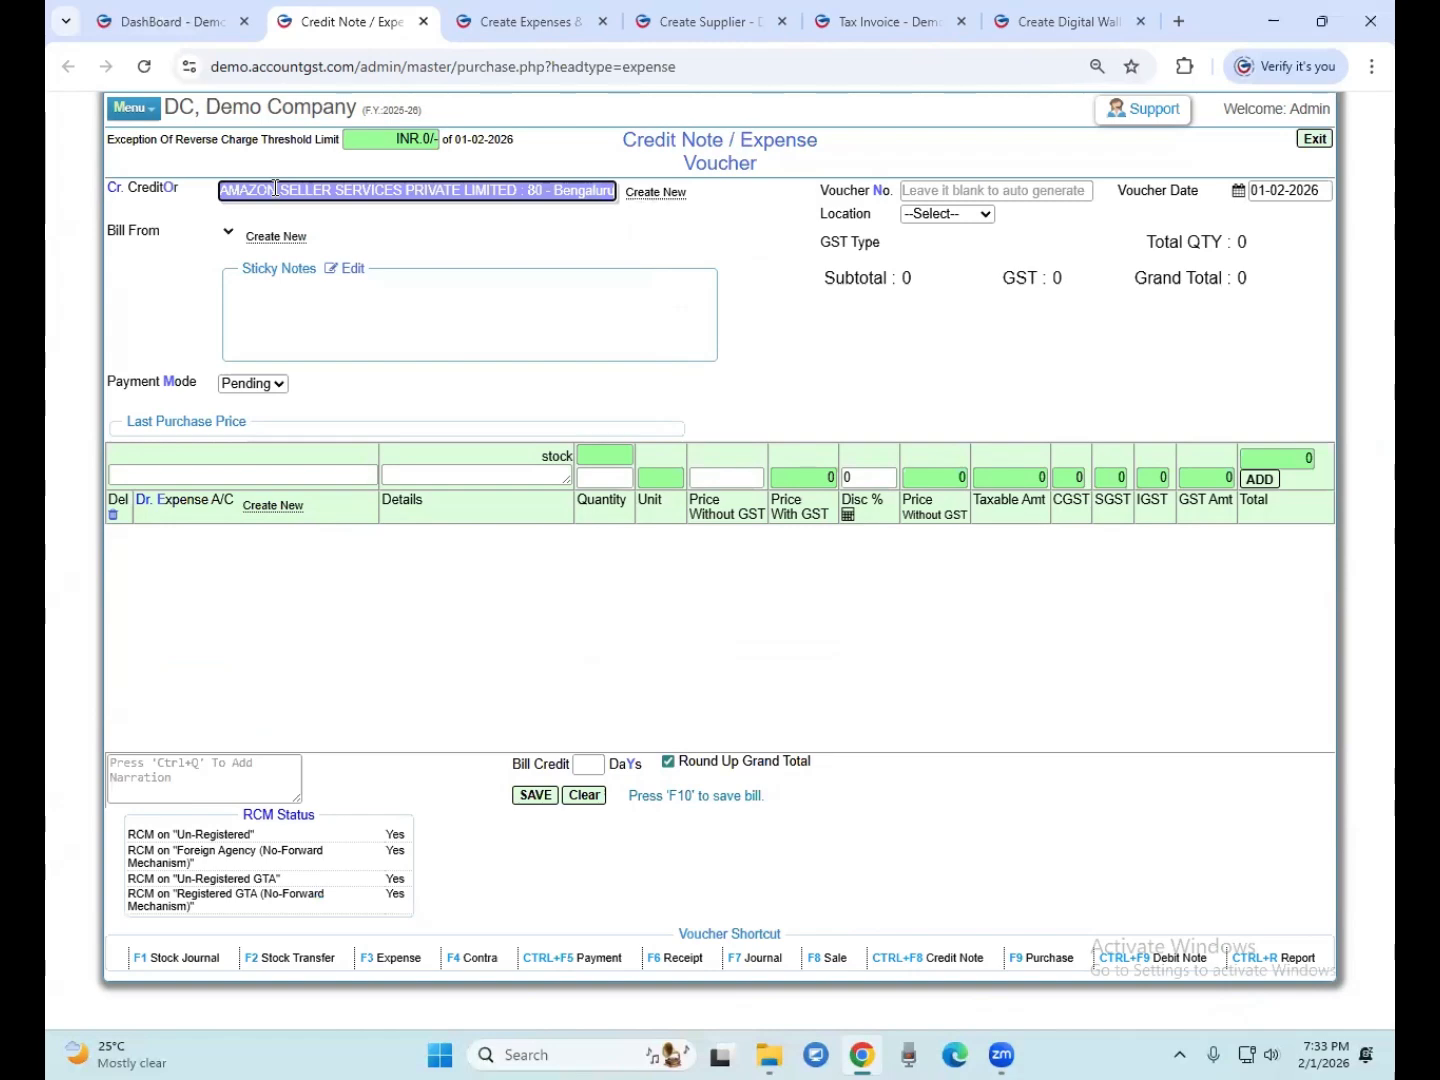
key("Tab")
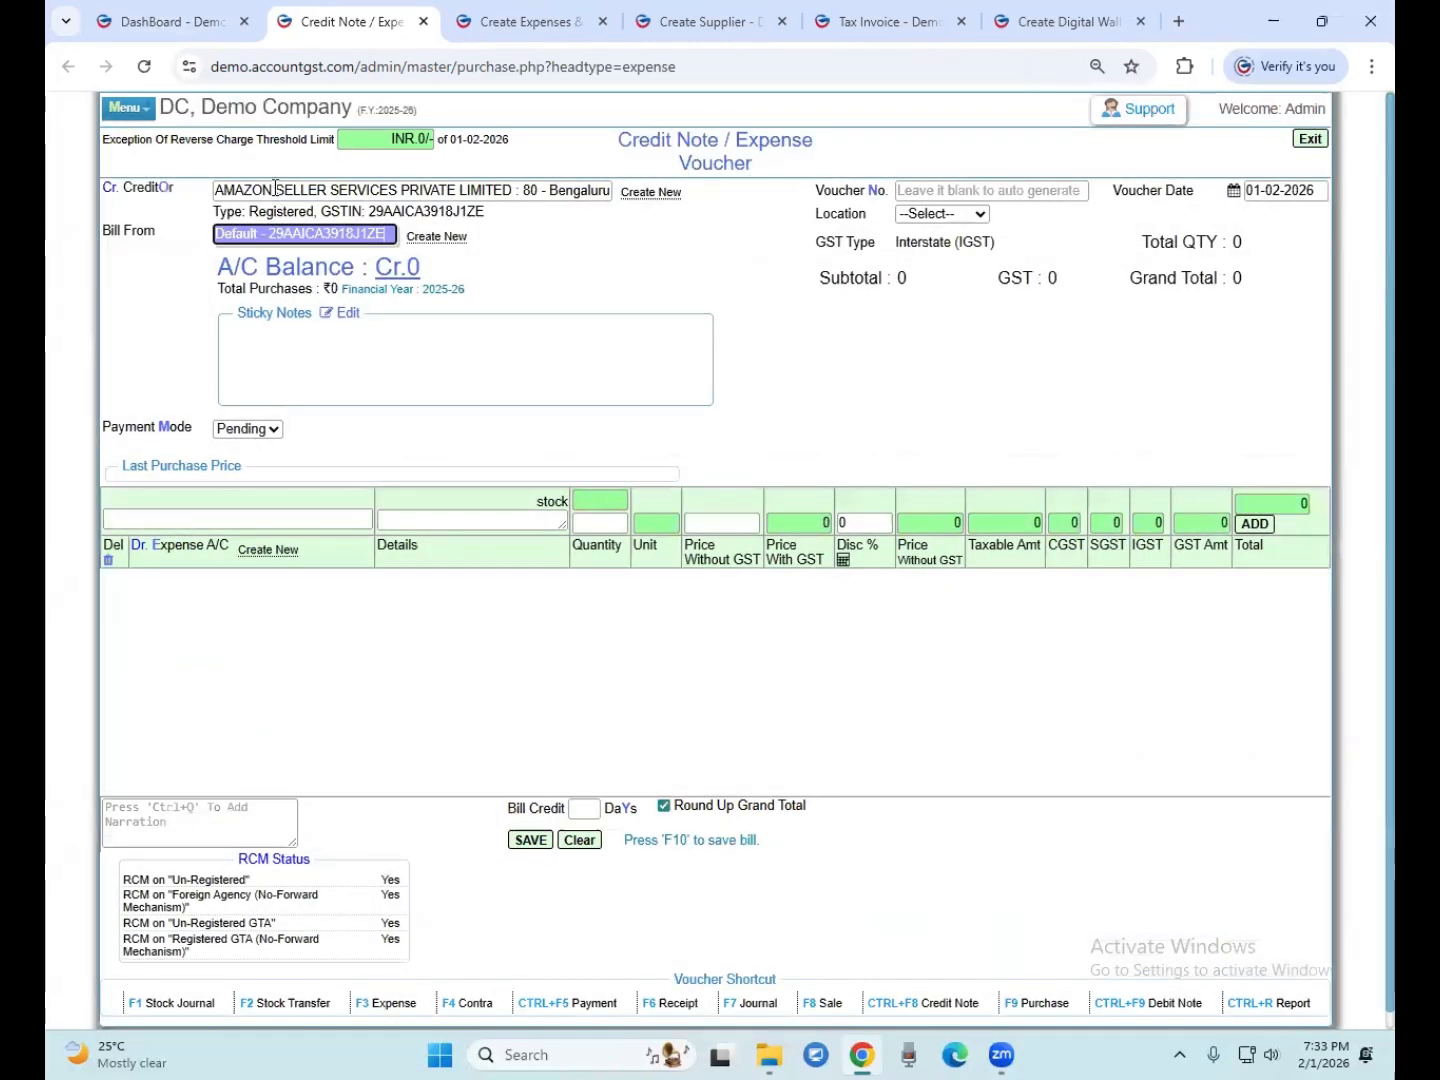
Set the expense voucher number to 123 and the location to Godown-1 A, keeping the default Bill From and Pending payment mode
key("Tab")
key("Tab")
key("Tab")
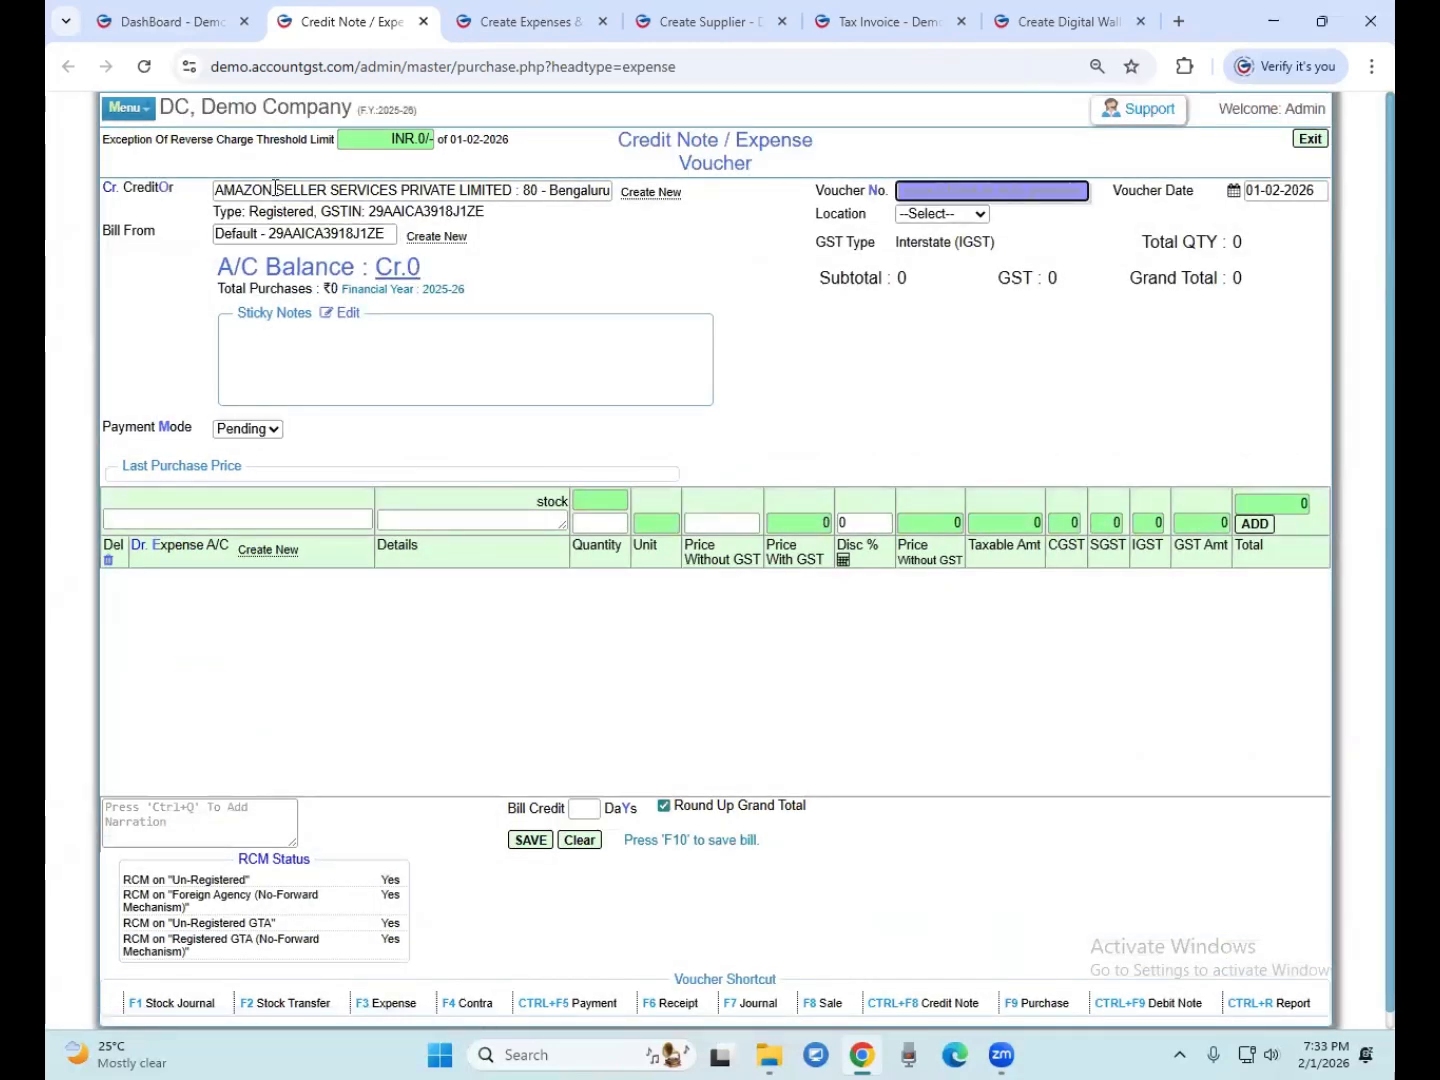
type("123")
key("Tab")
key("Tab")
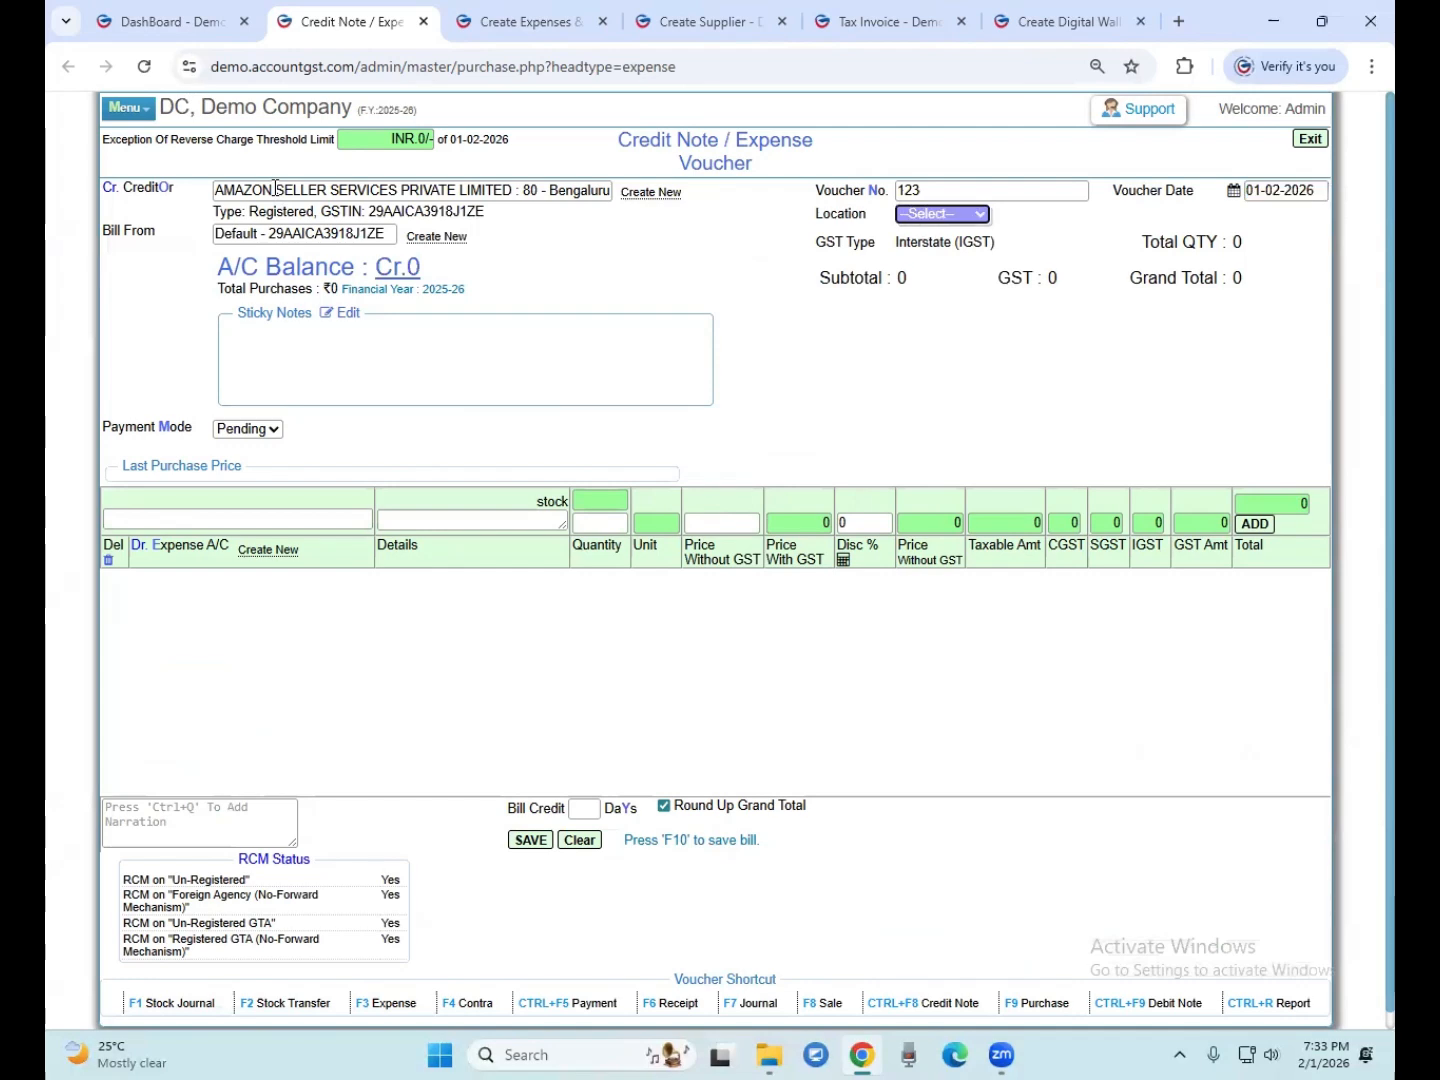
key("Down")
key("Tab")
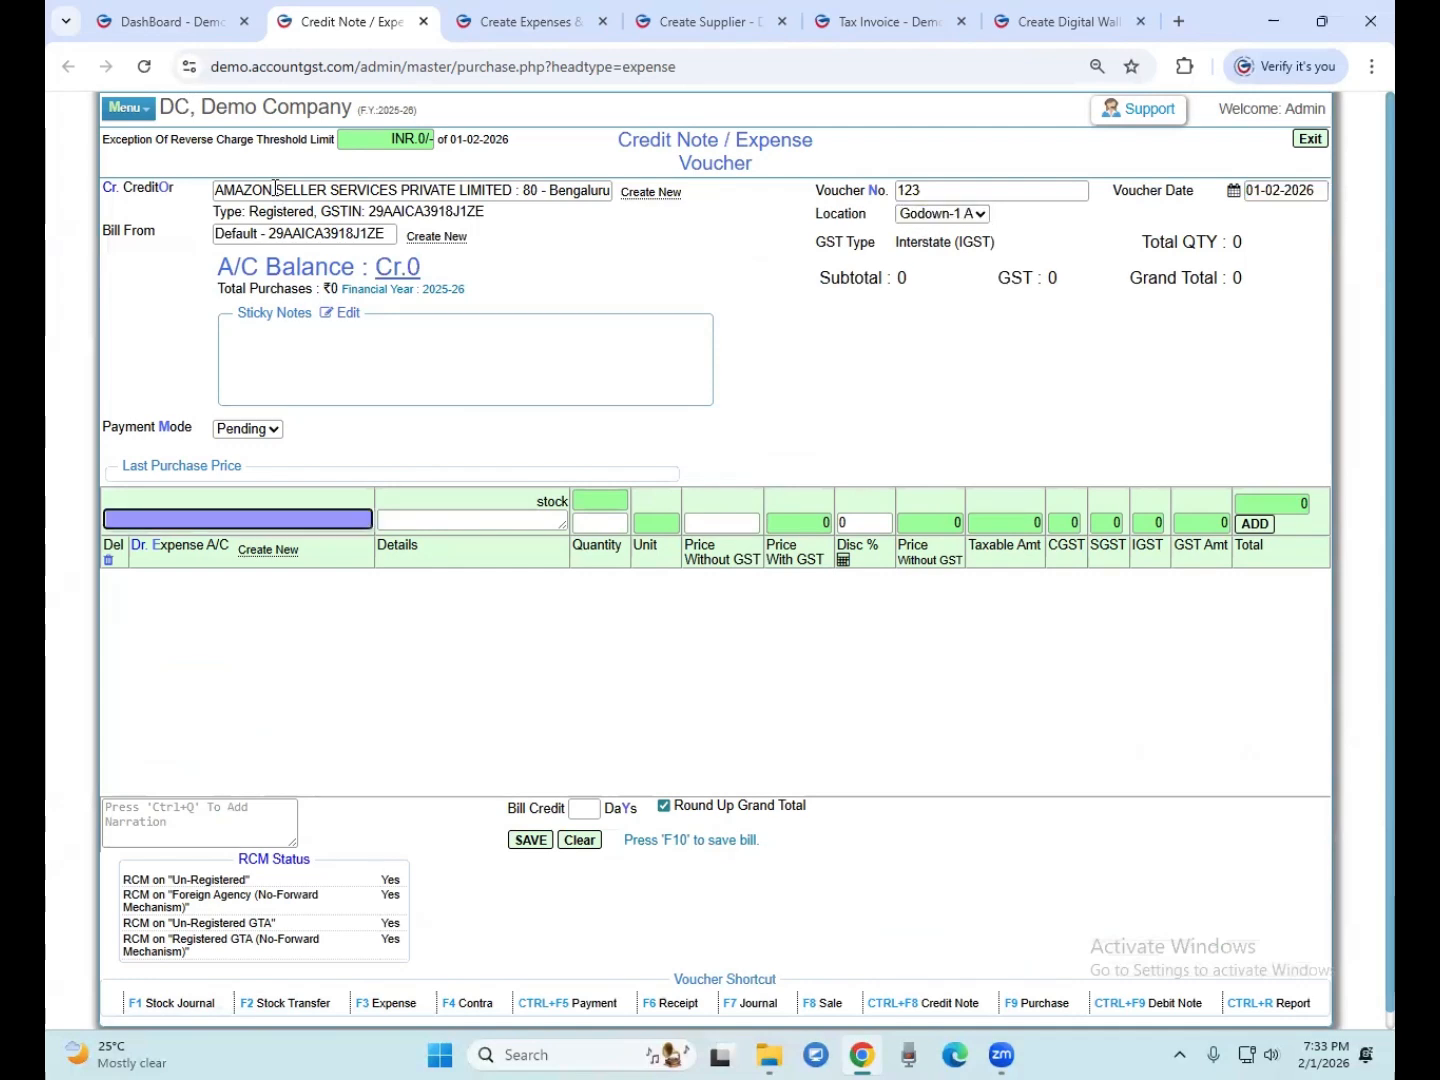
Add an AMAZON REFERRAL FEES expense line to the voucher with a price without GST of 500 and 0% discount
type("ama")
key("Down")
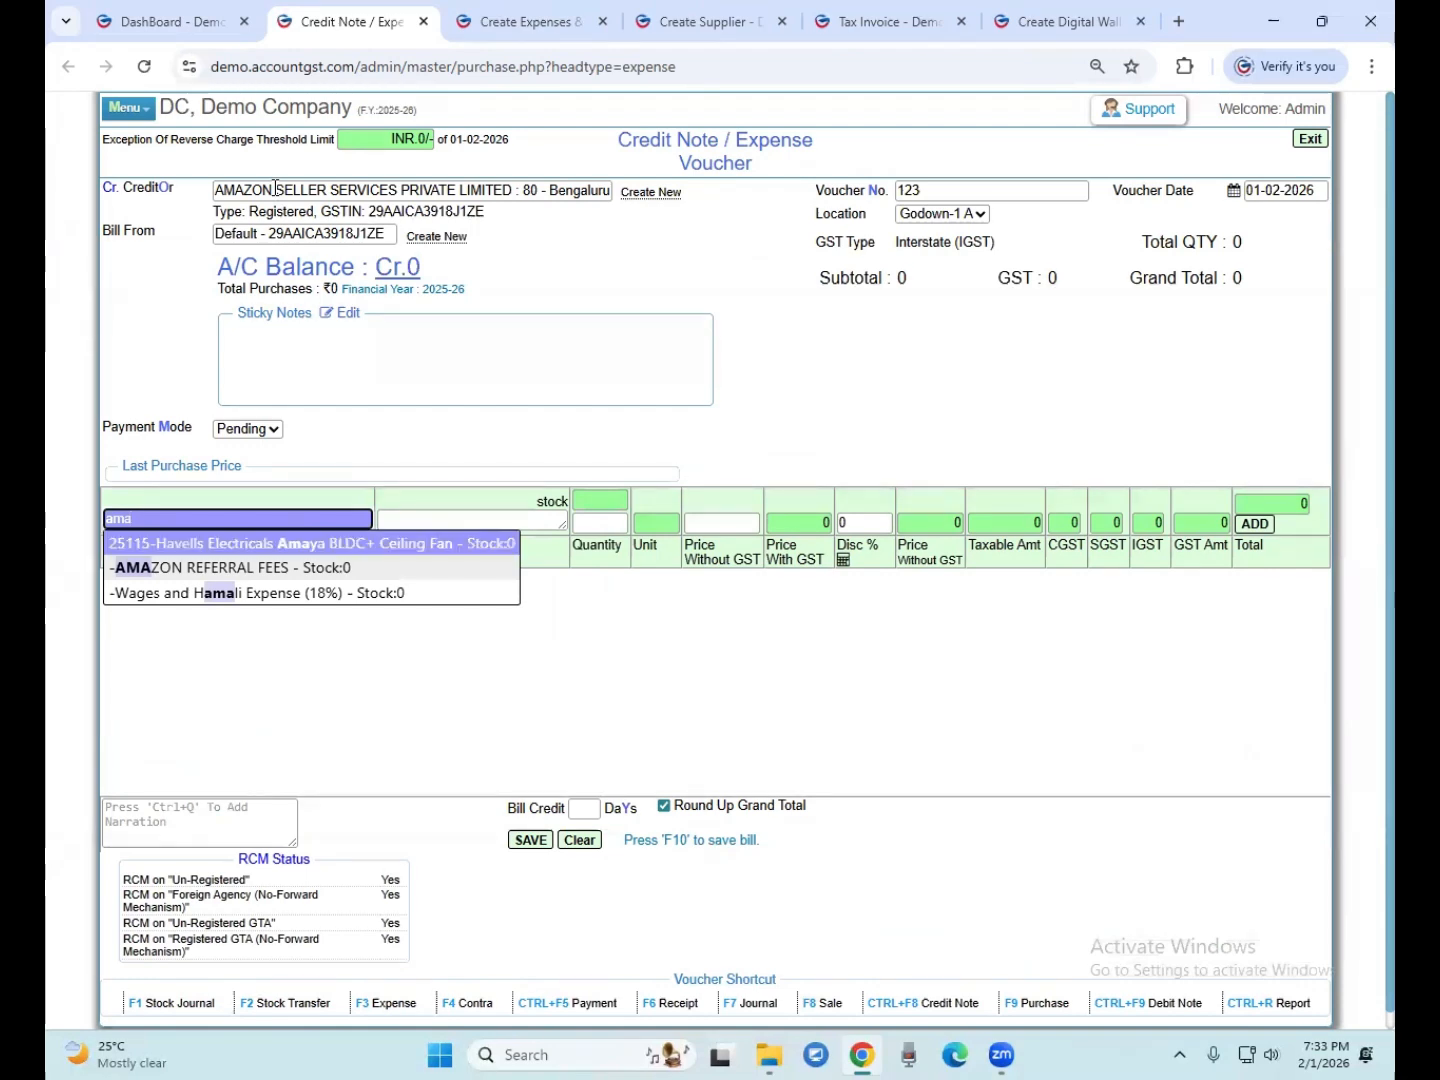
key("Down")
key("Return")
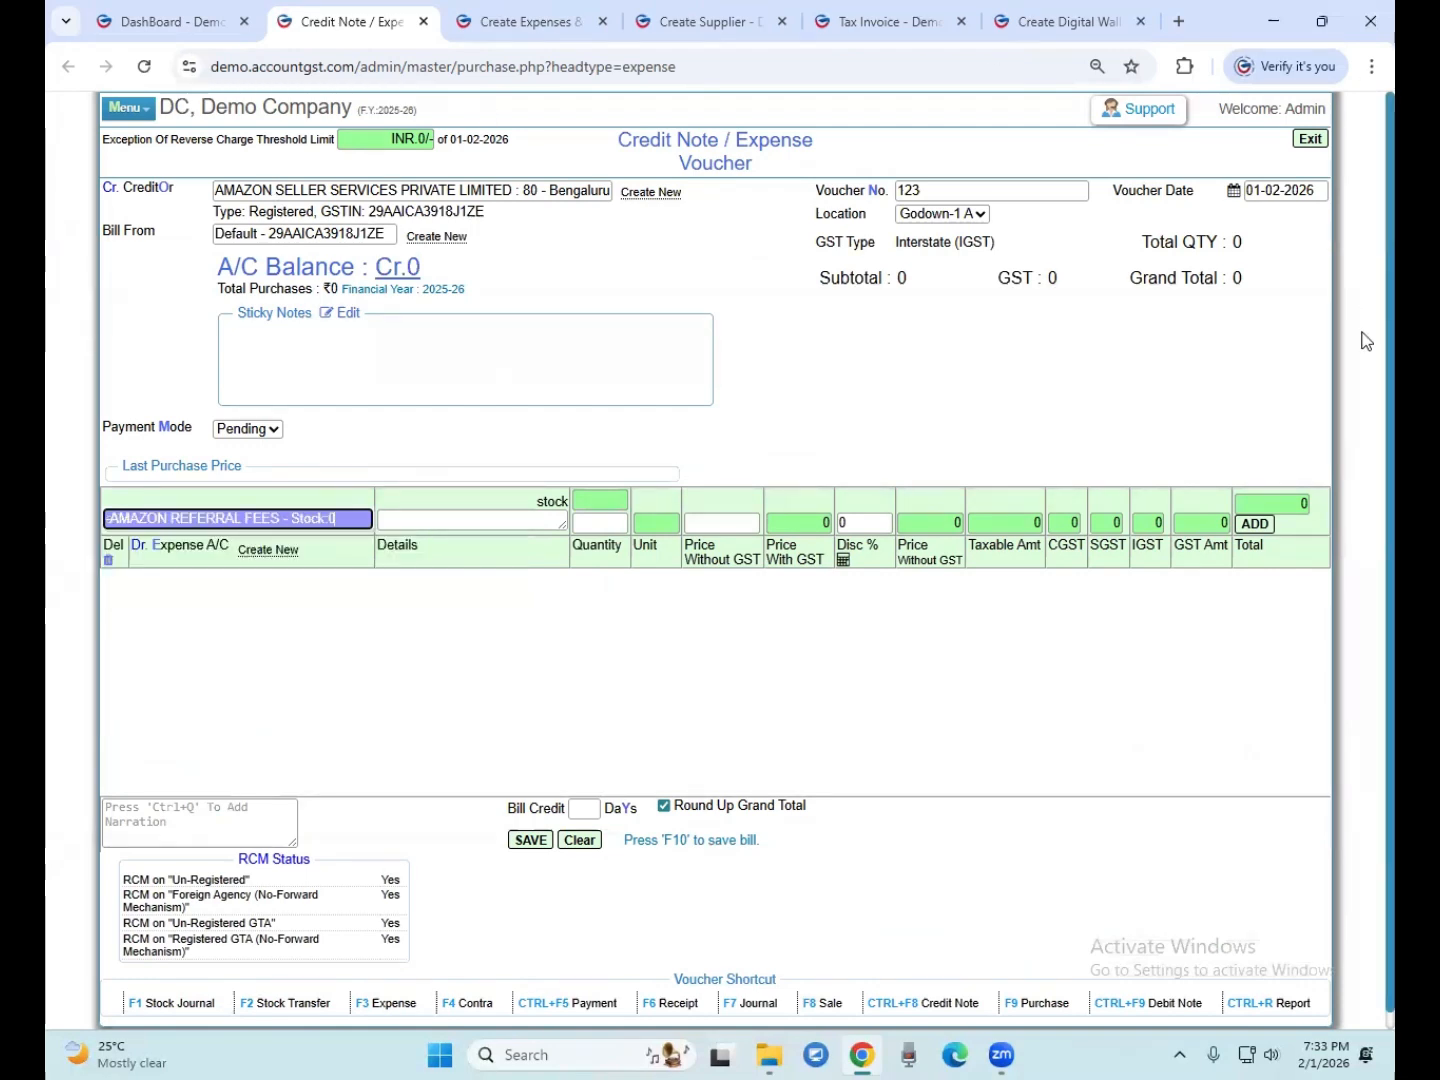
left_click(1362, 532)
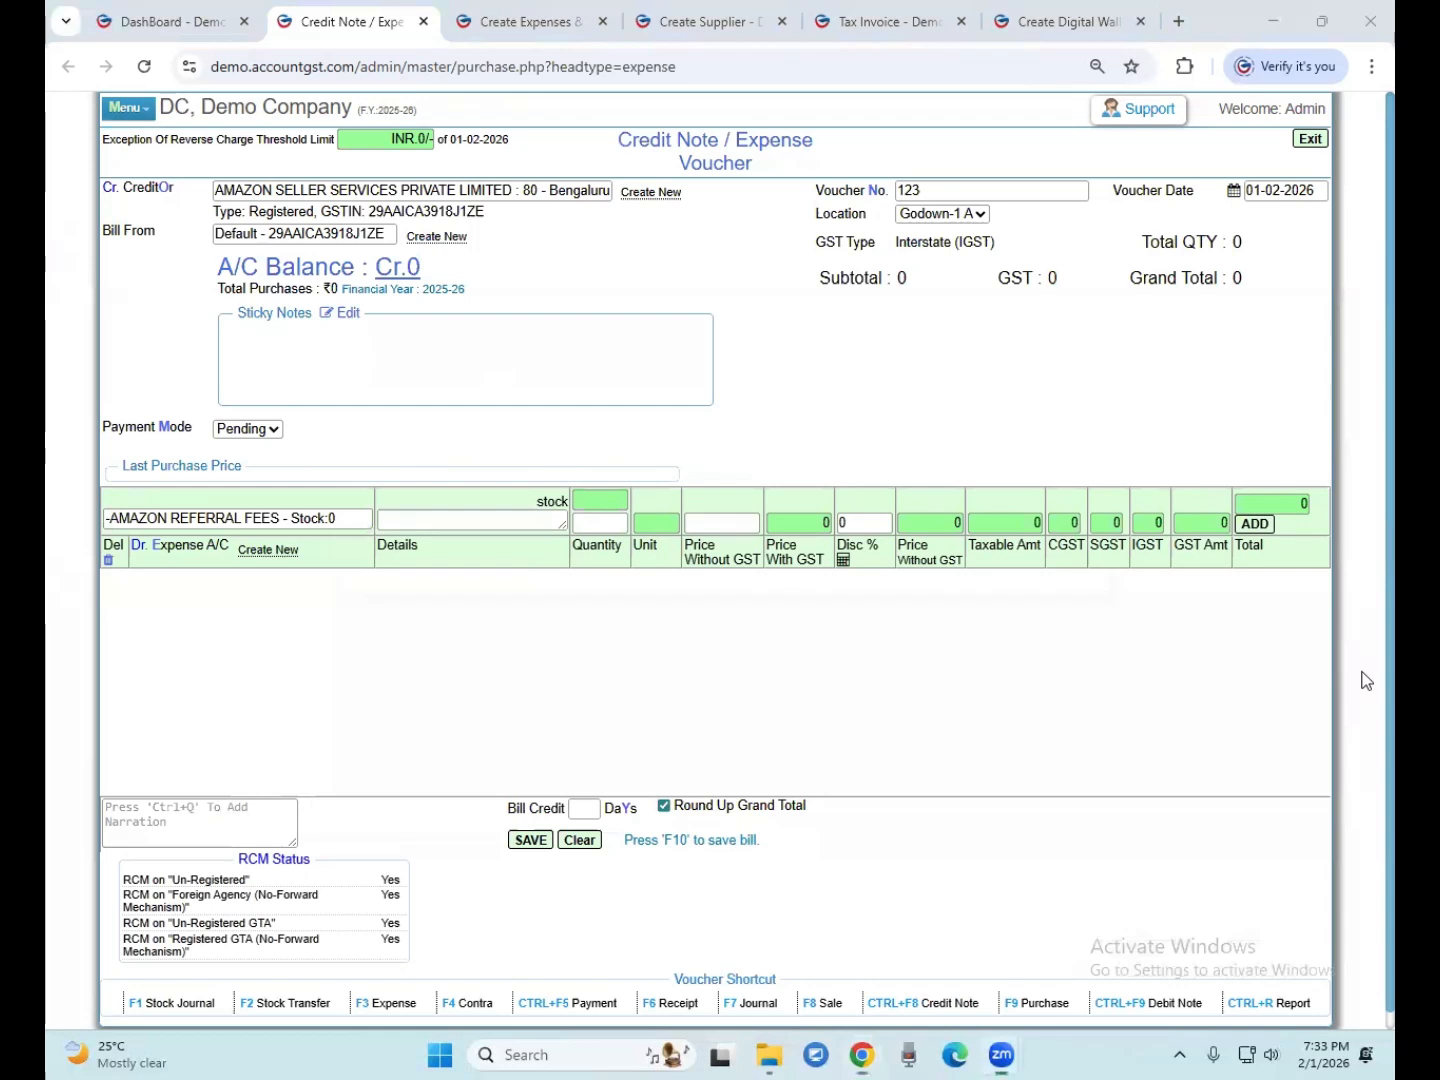
left_click(472, 518)
key("Tab")
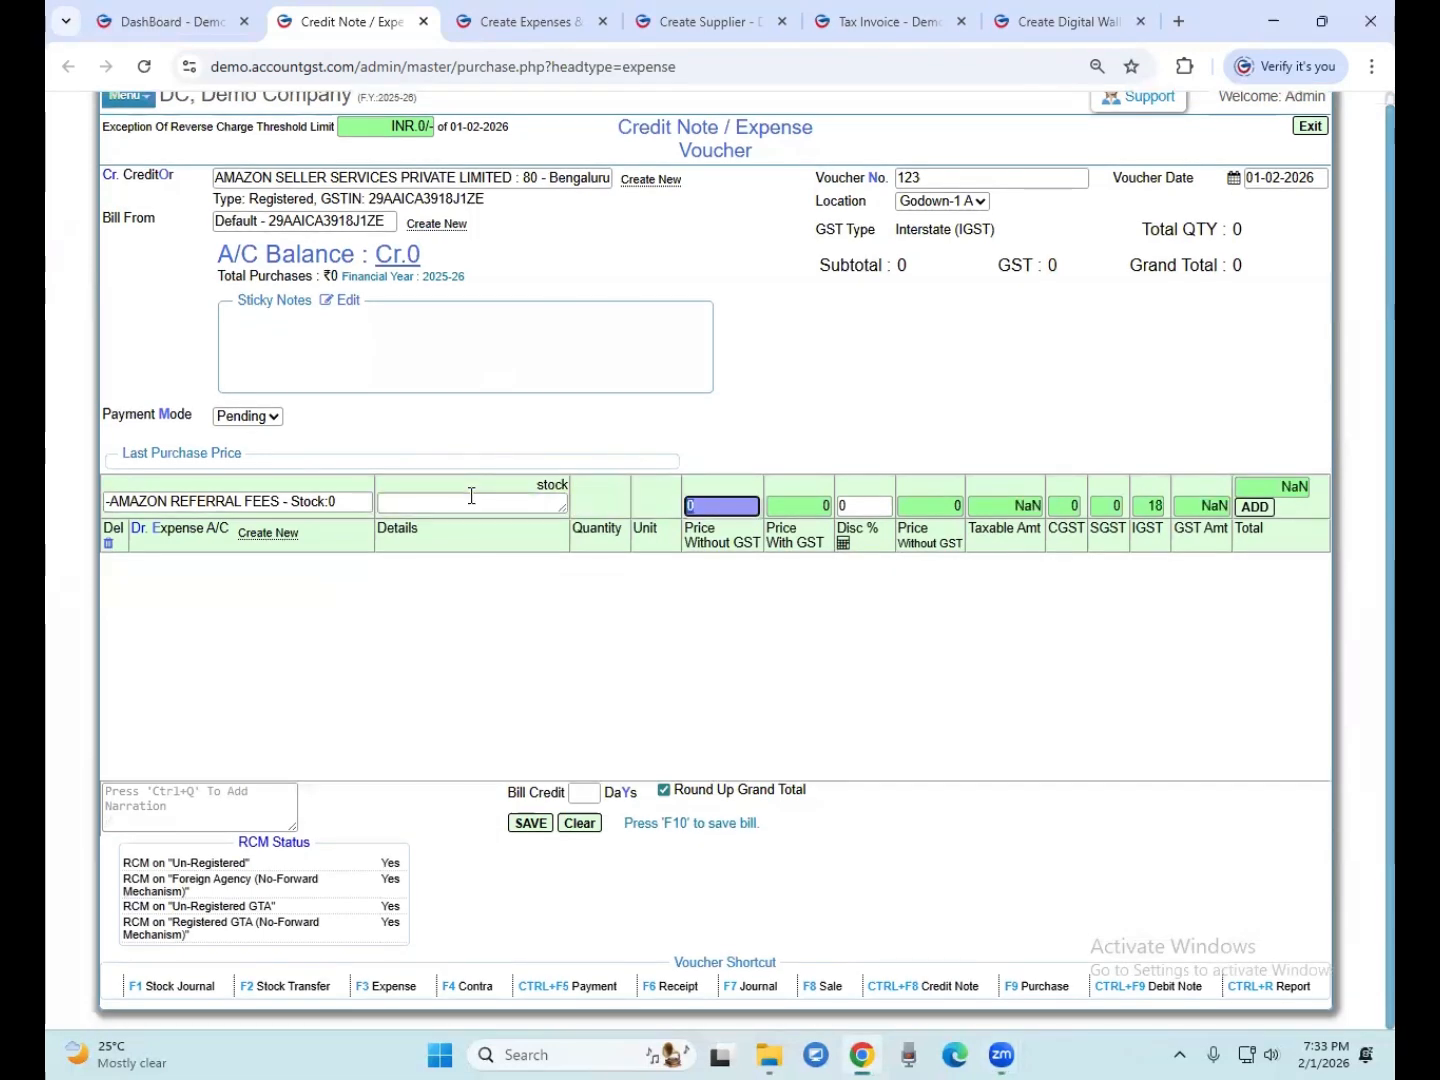
type("500")
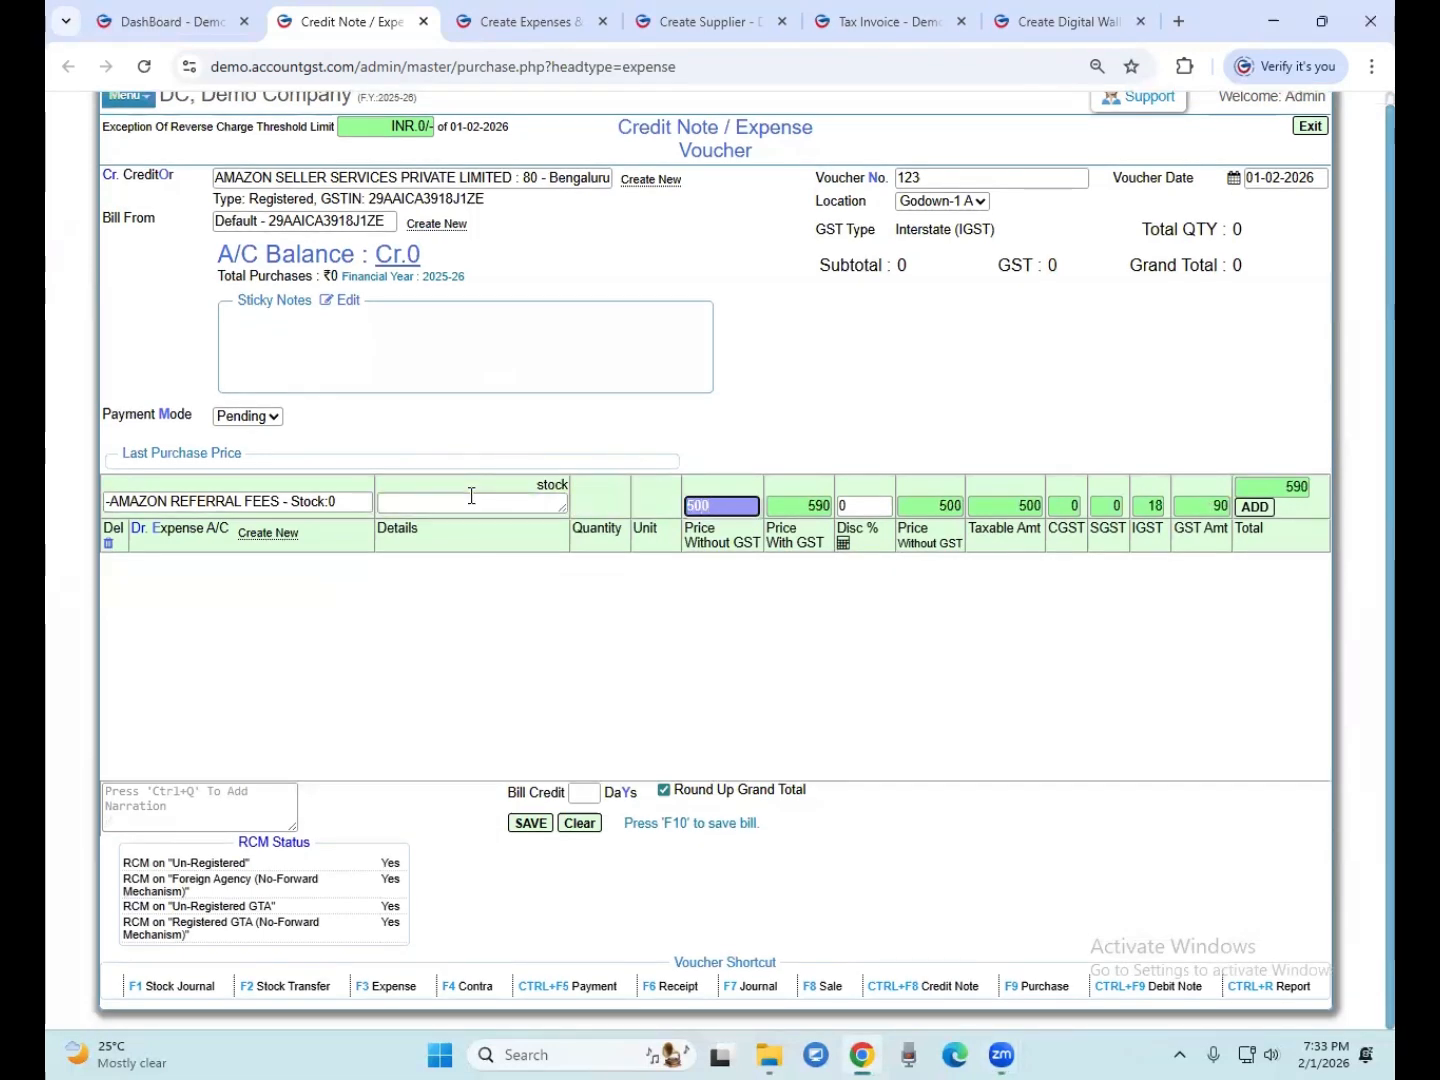
key("Tab")
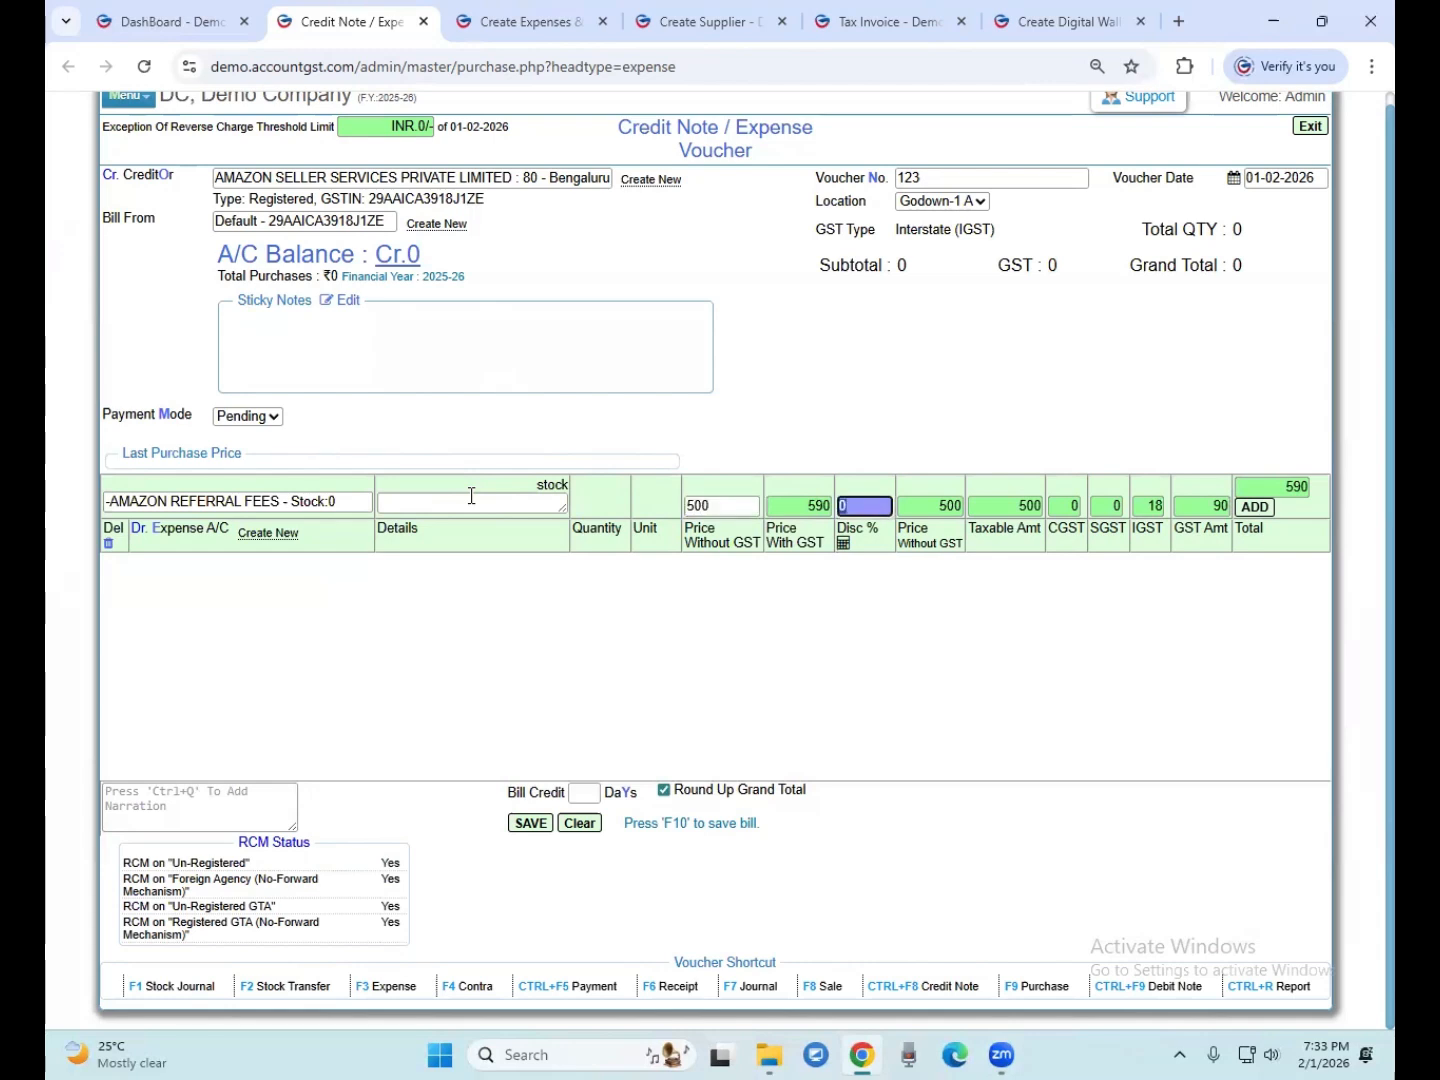
key("Tab")
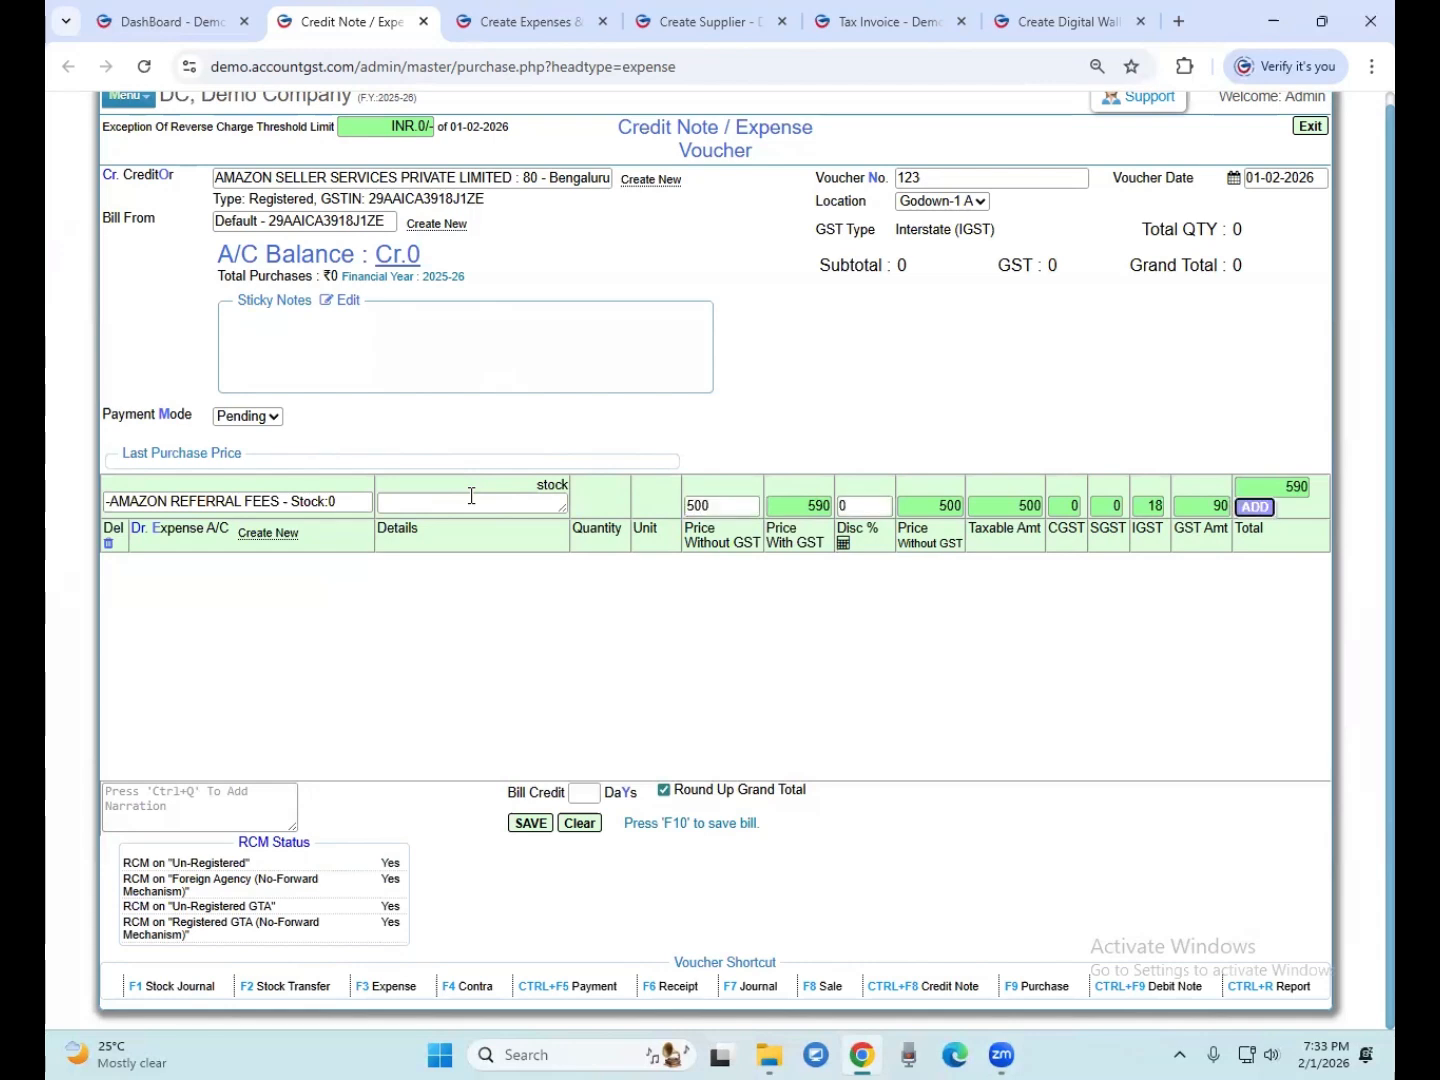
key("Return")
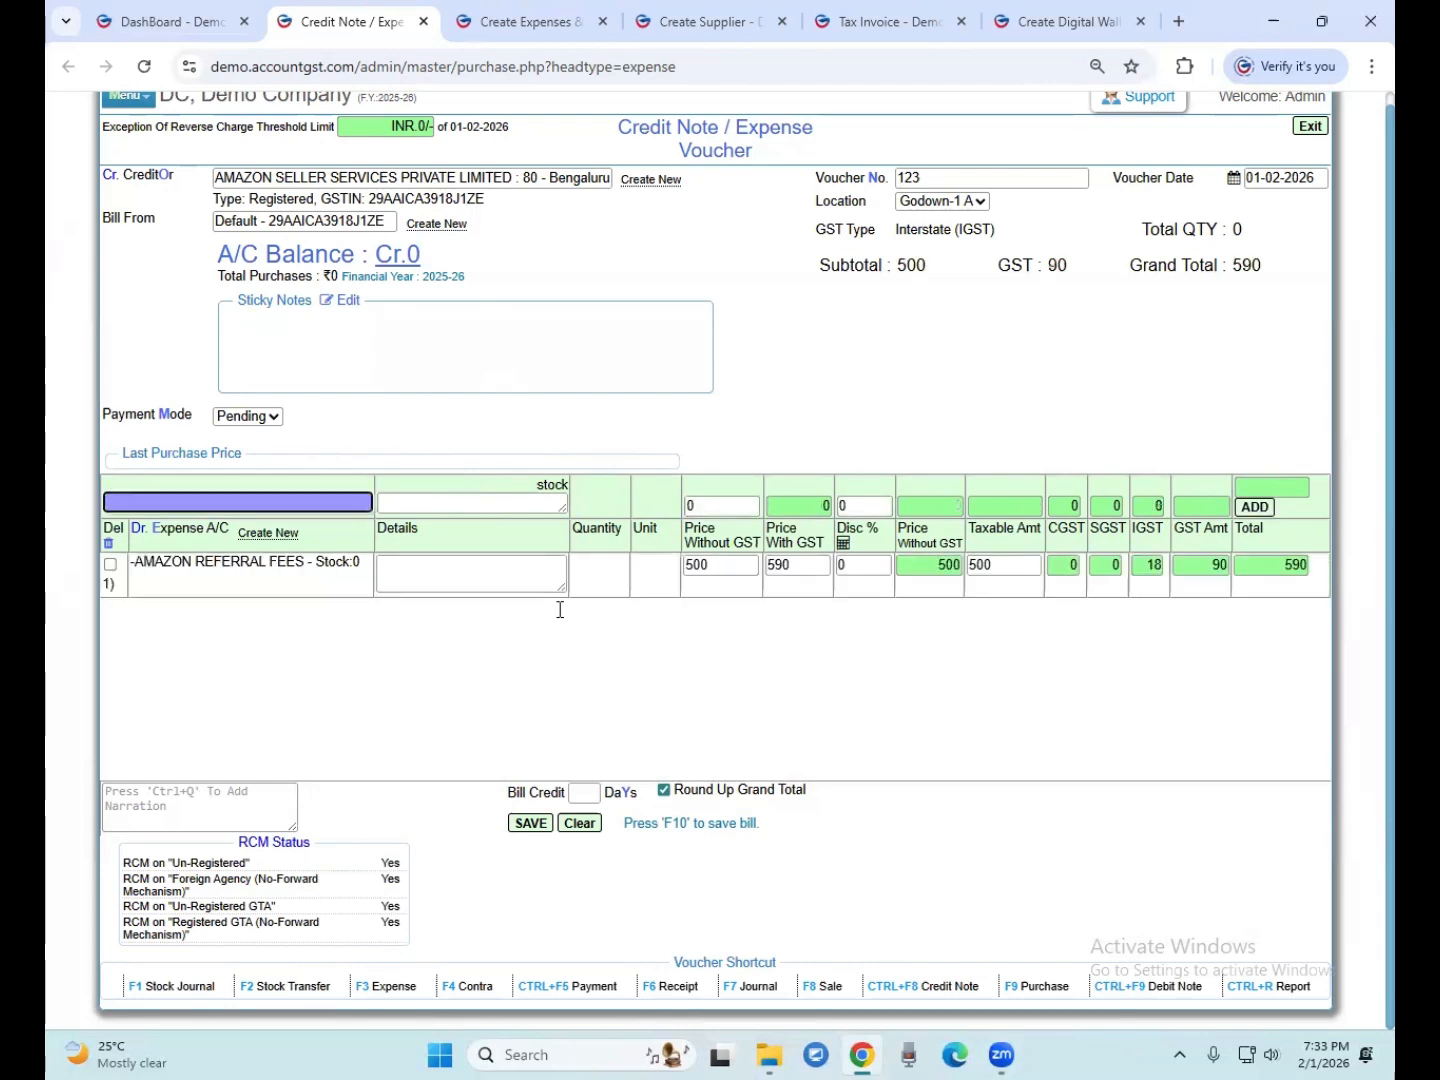
Set the bill credit to 10 days, check the creditor and voucher title, and save the expense voucher without printing
left_click(590, 793)
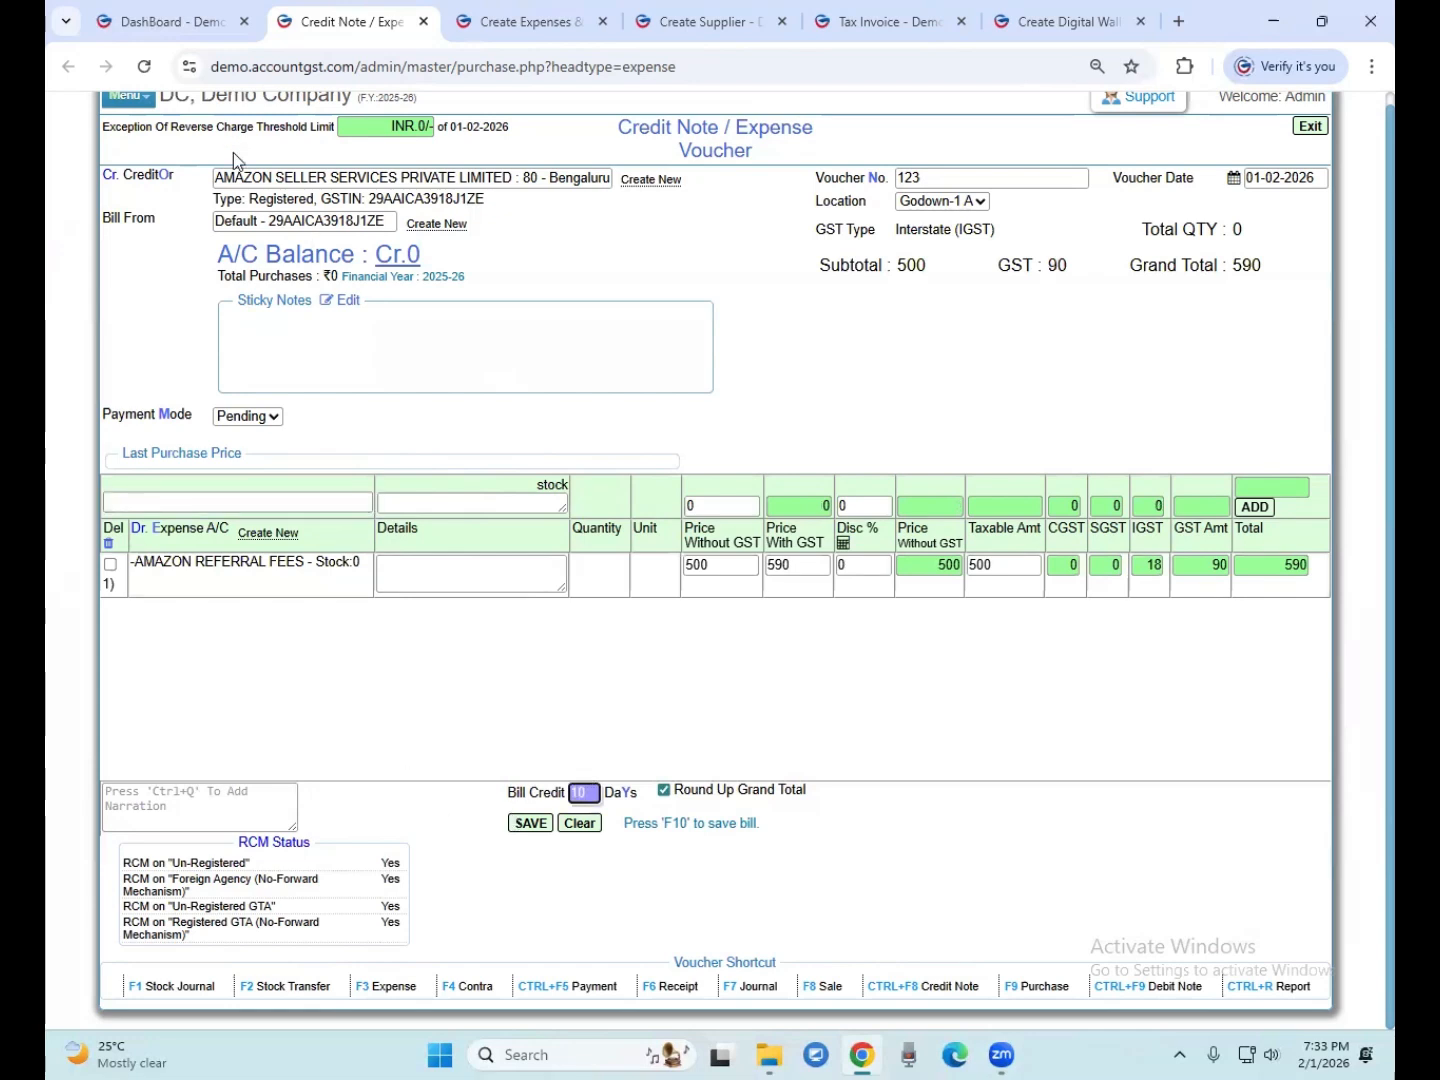
left_click_drag(124, 178, 146, 178)
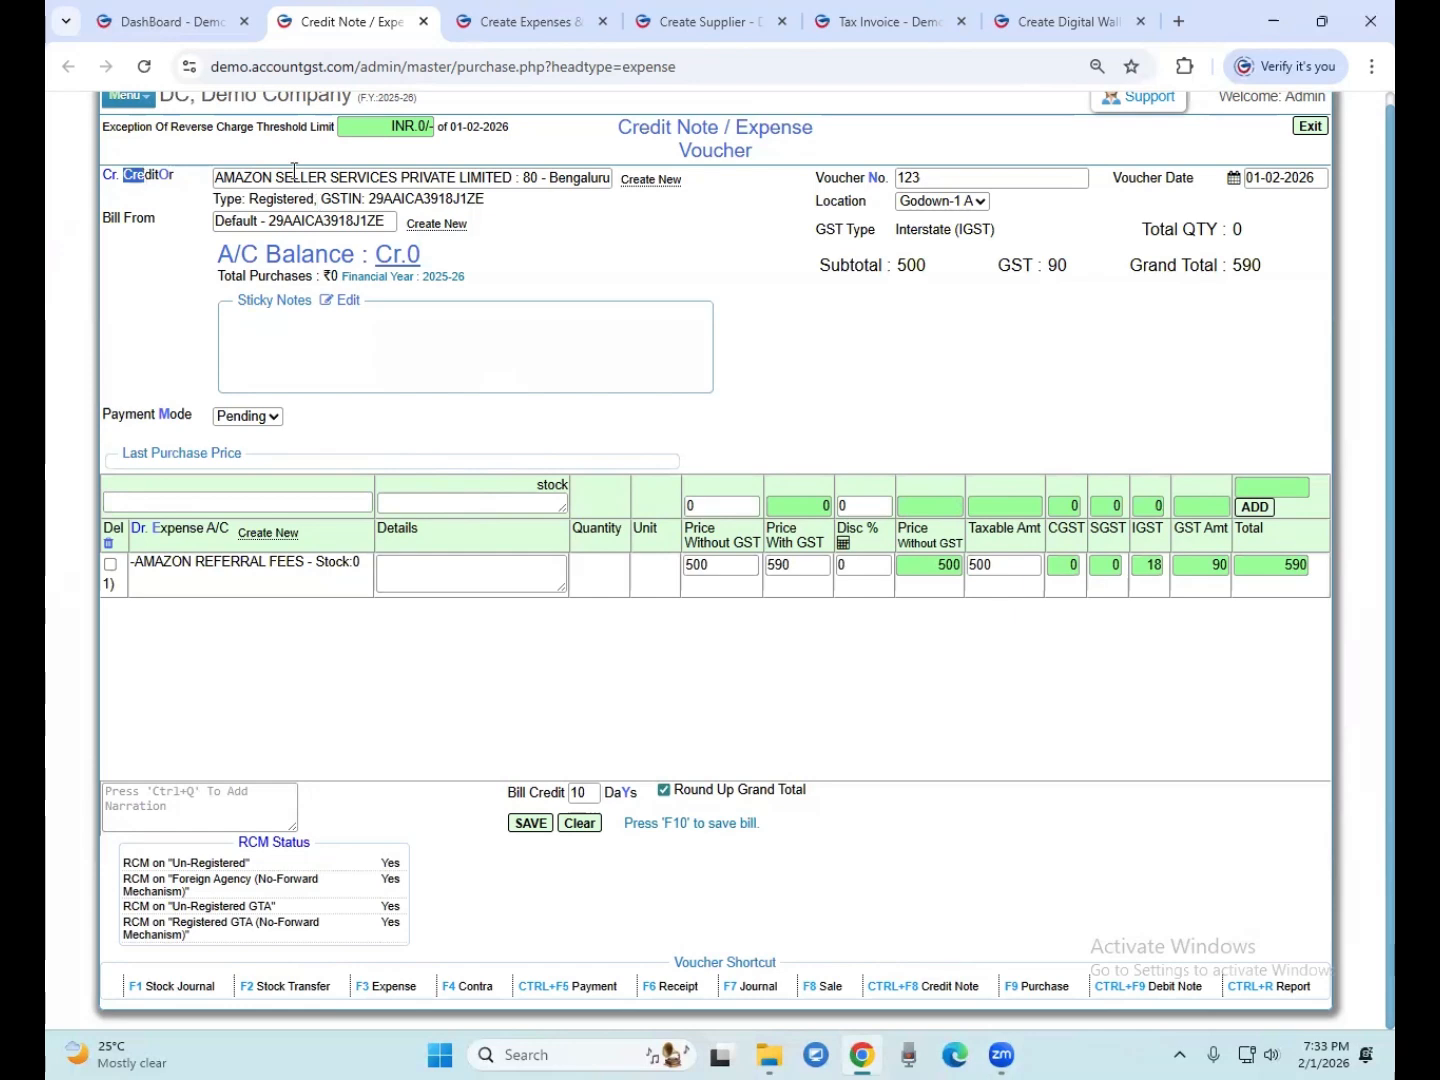
left_click(145, 172)
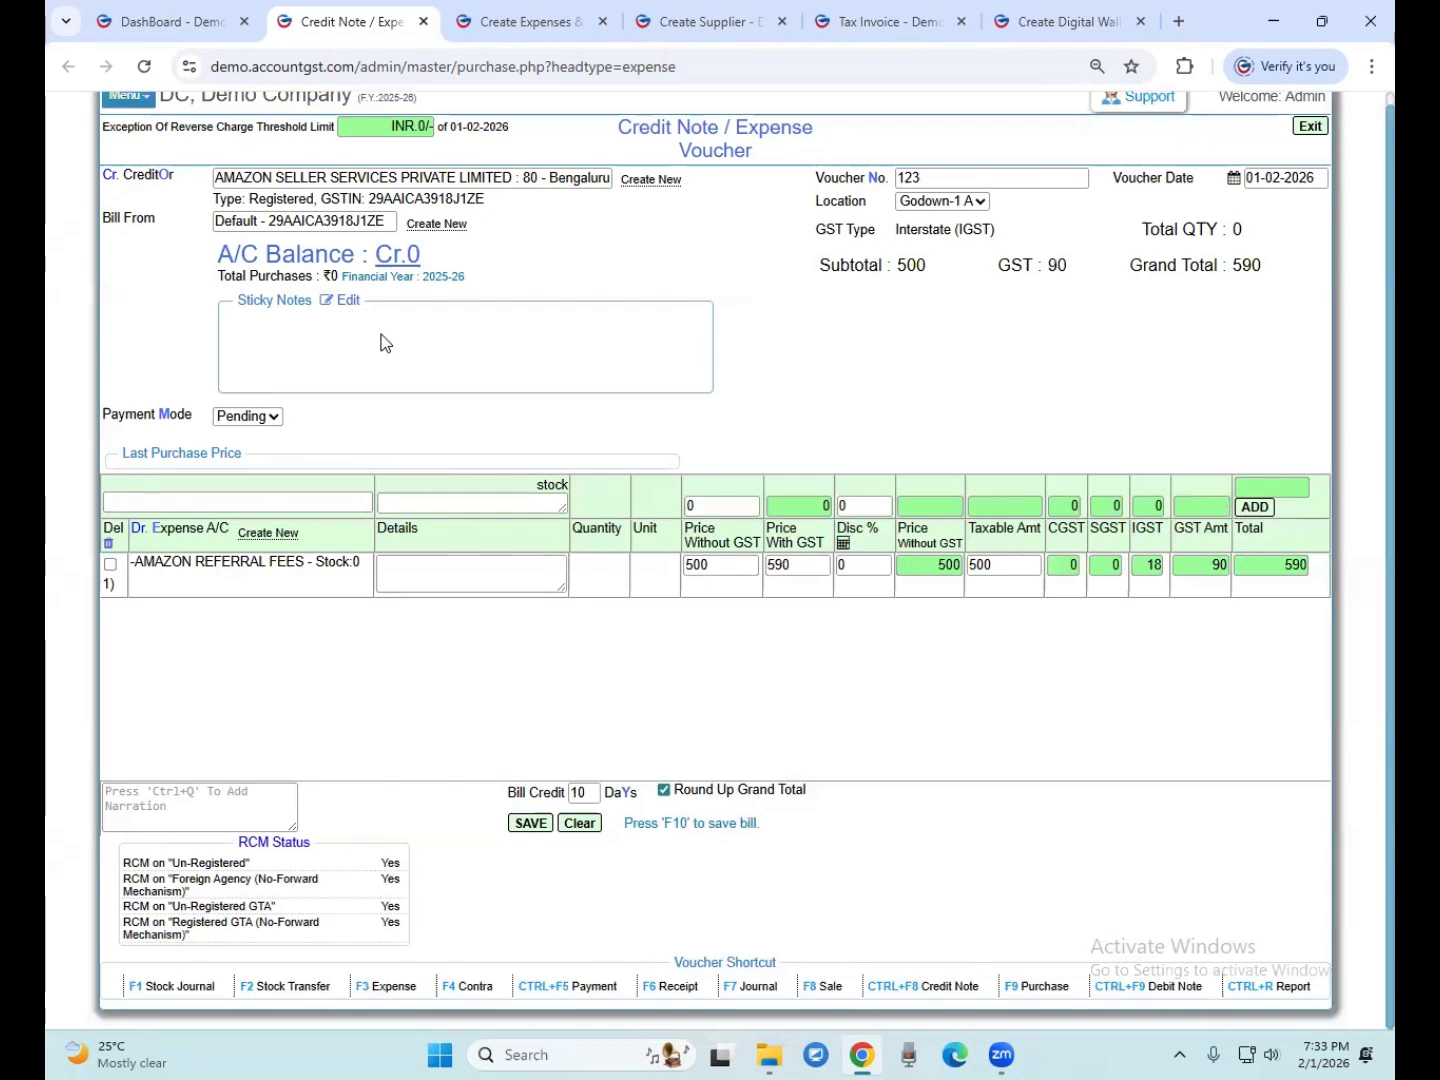
left_click_drag(634, 127, 735, 135)
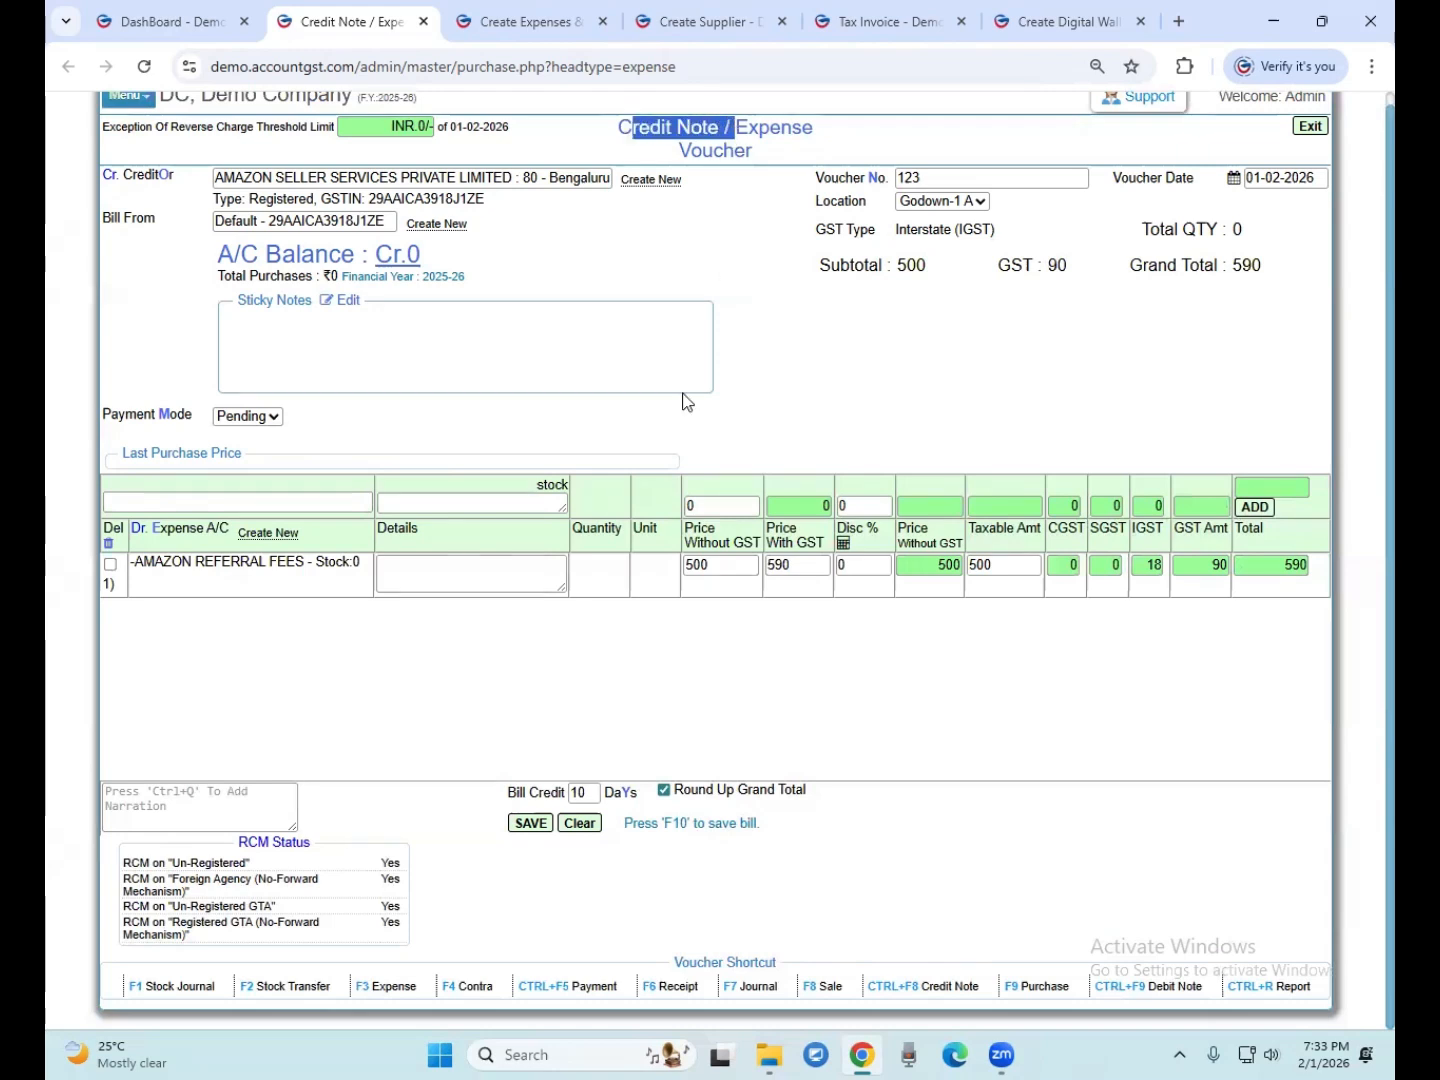
left_click(527, 826)
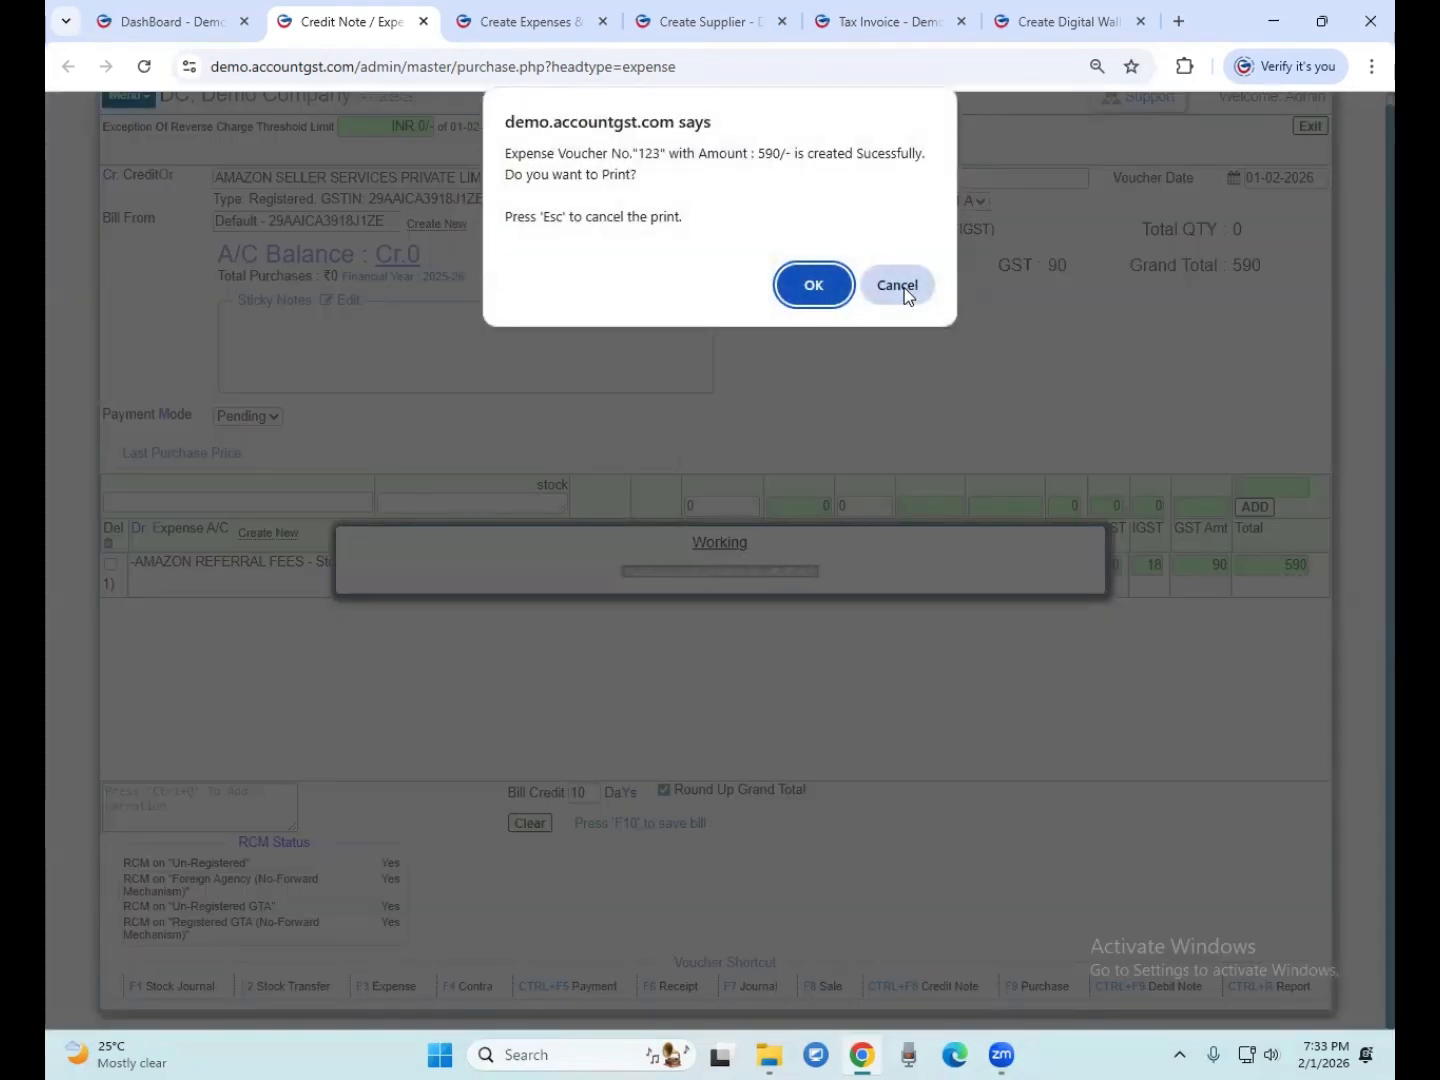
left_click(901, 287)
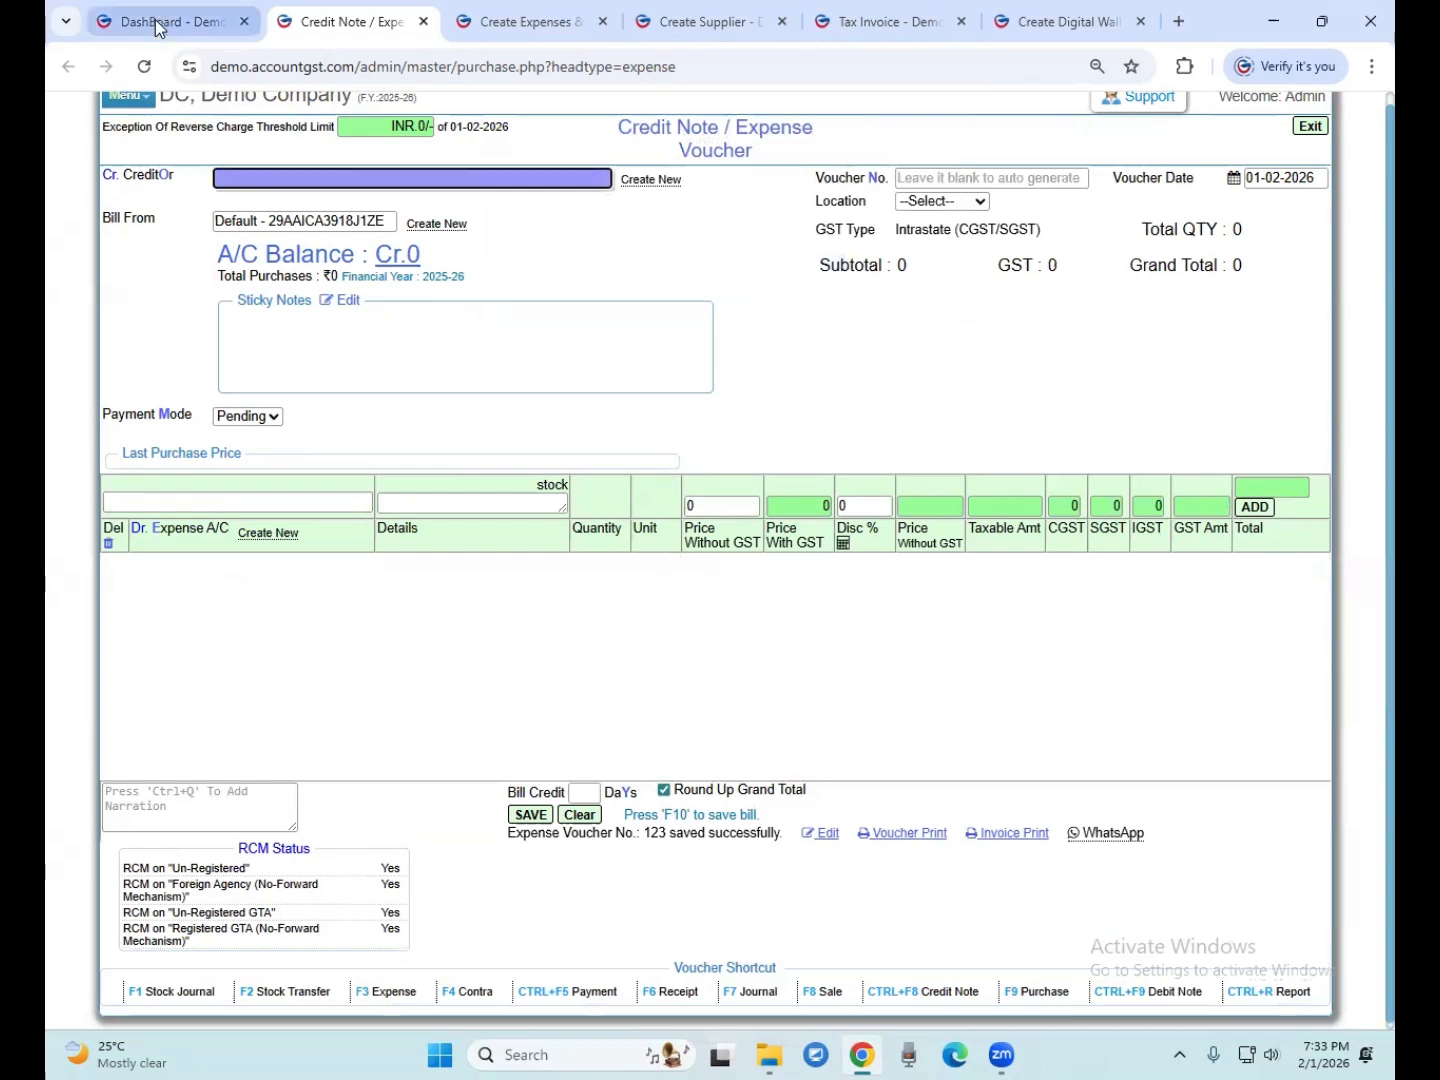
Return to the dashboard, search the ledger finder for "ama", and reload the page to refresh the ledger list
mouse_move(157, 27)
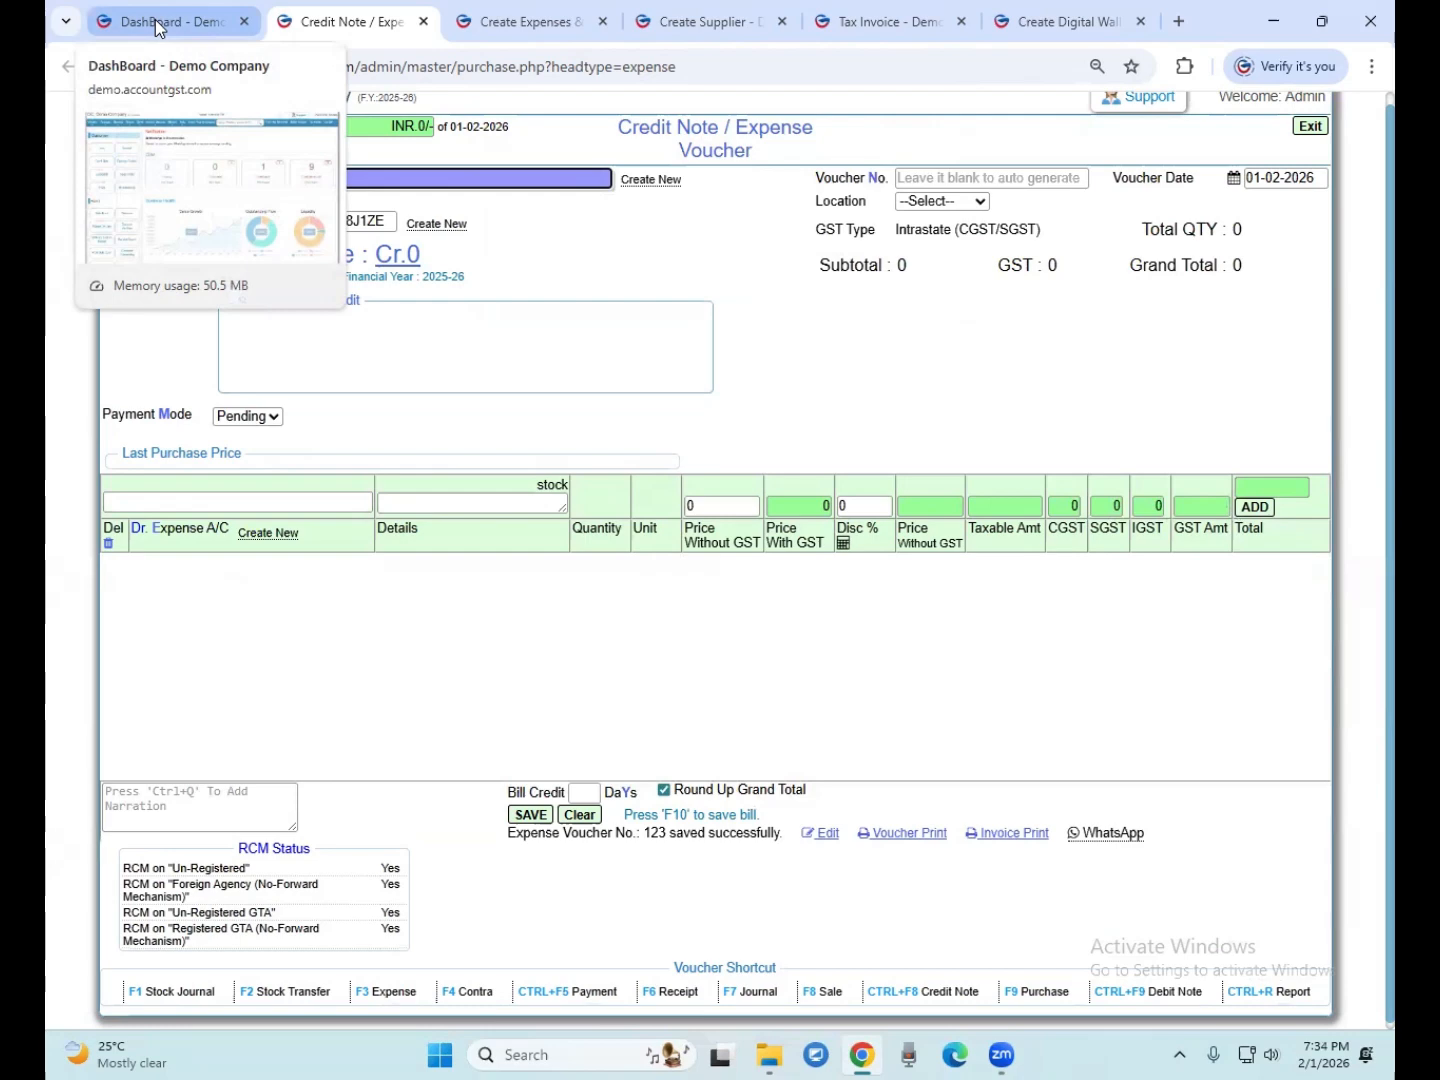
left_click(158, 27)
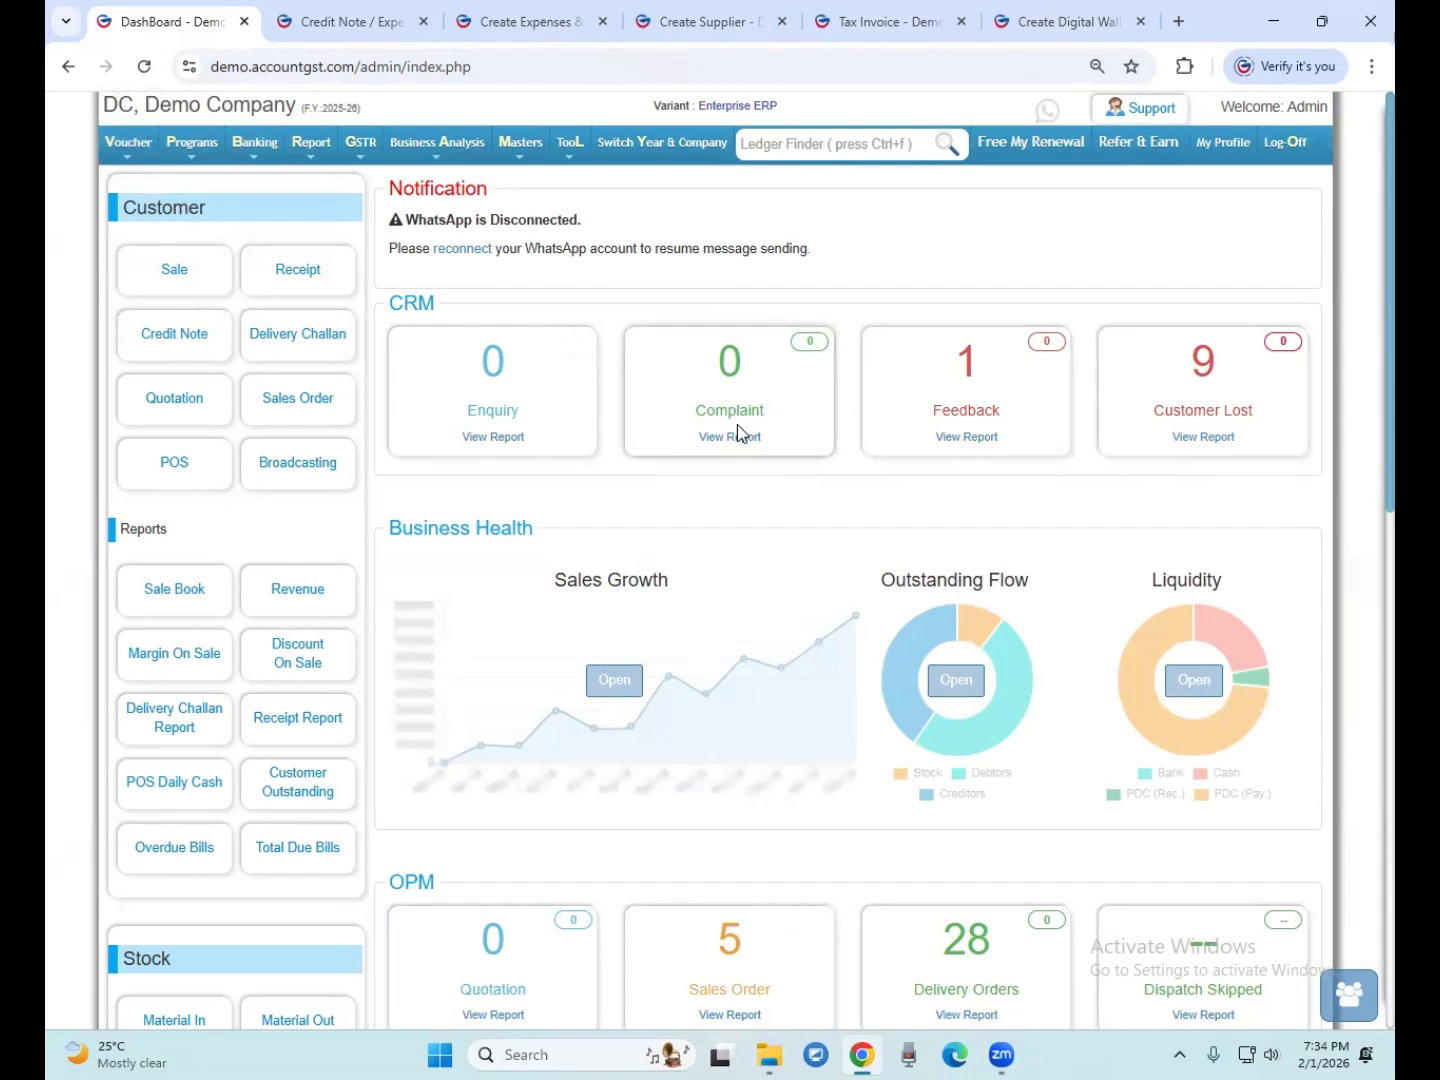
left_click(786, 140)
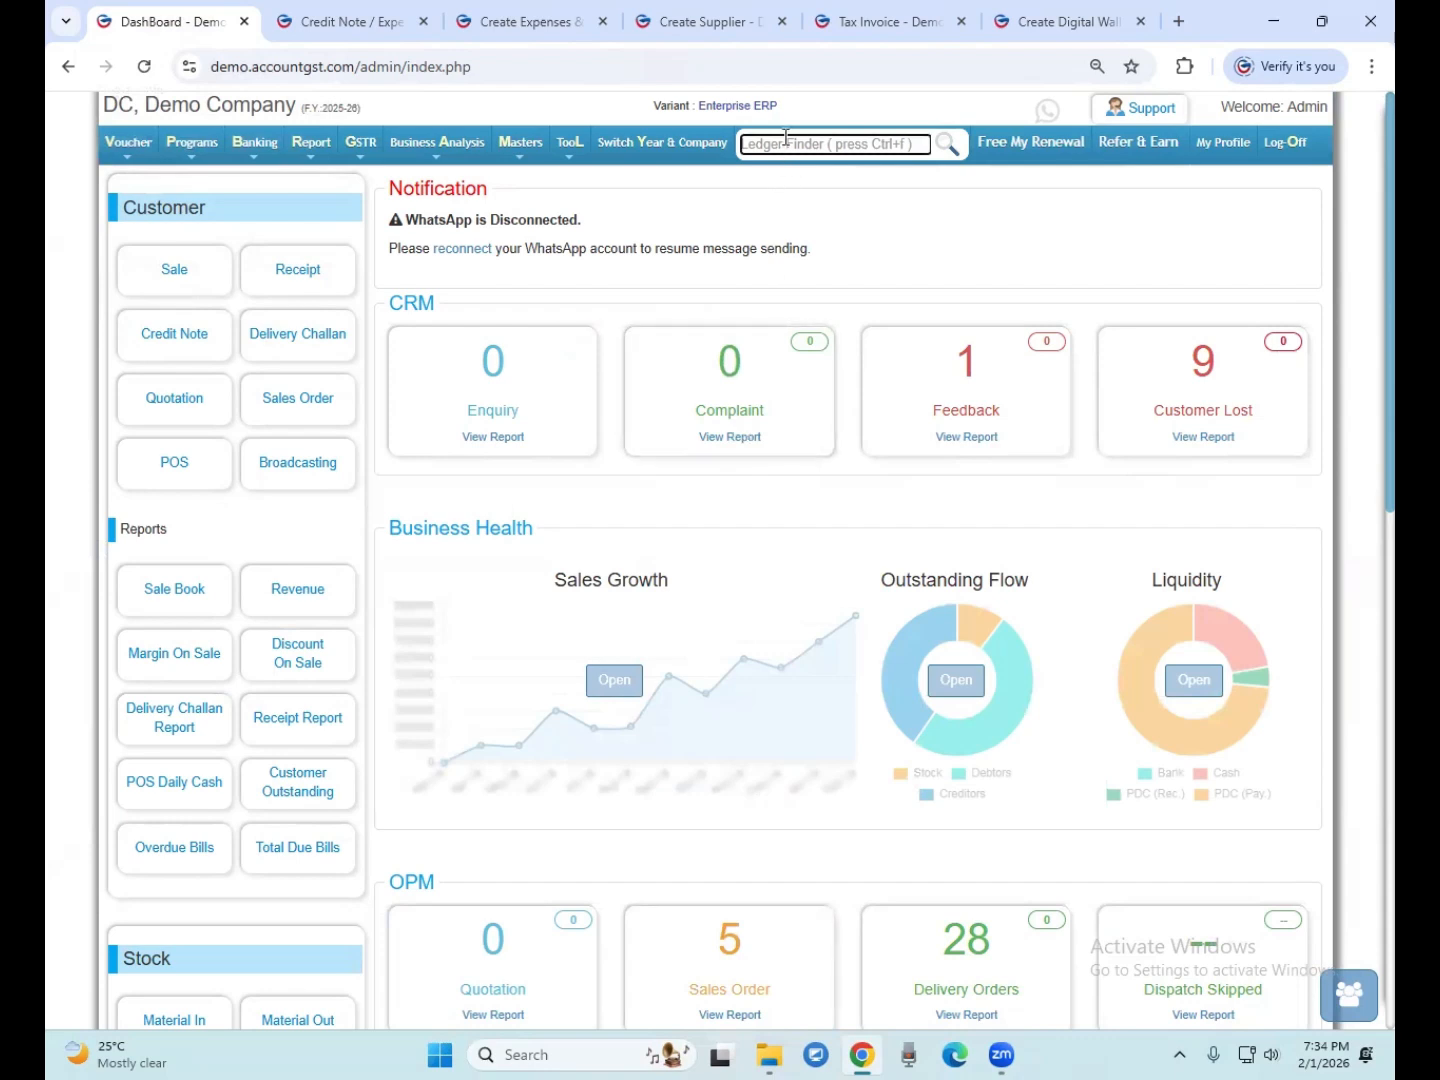
type("ama")
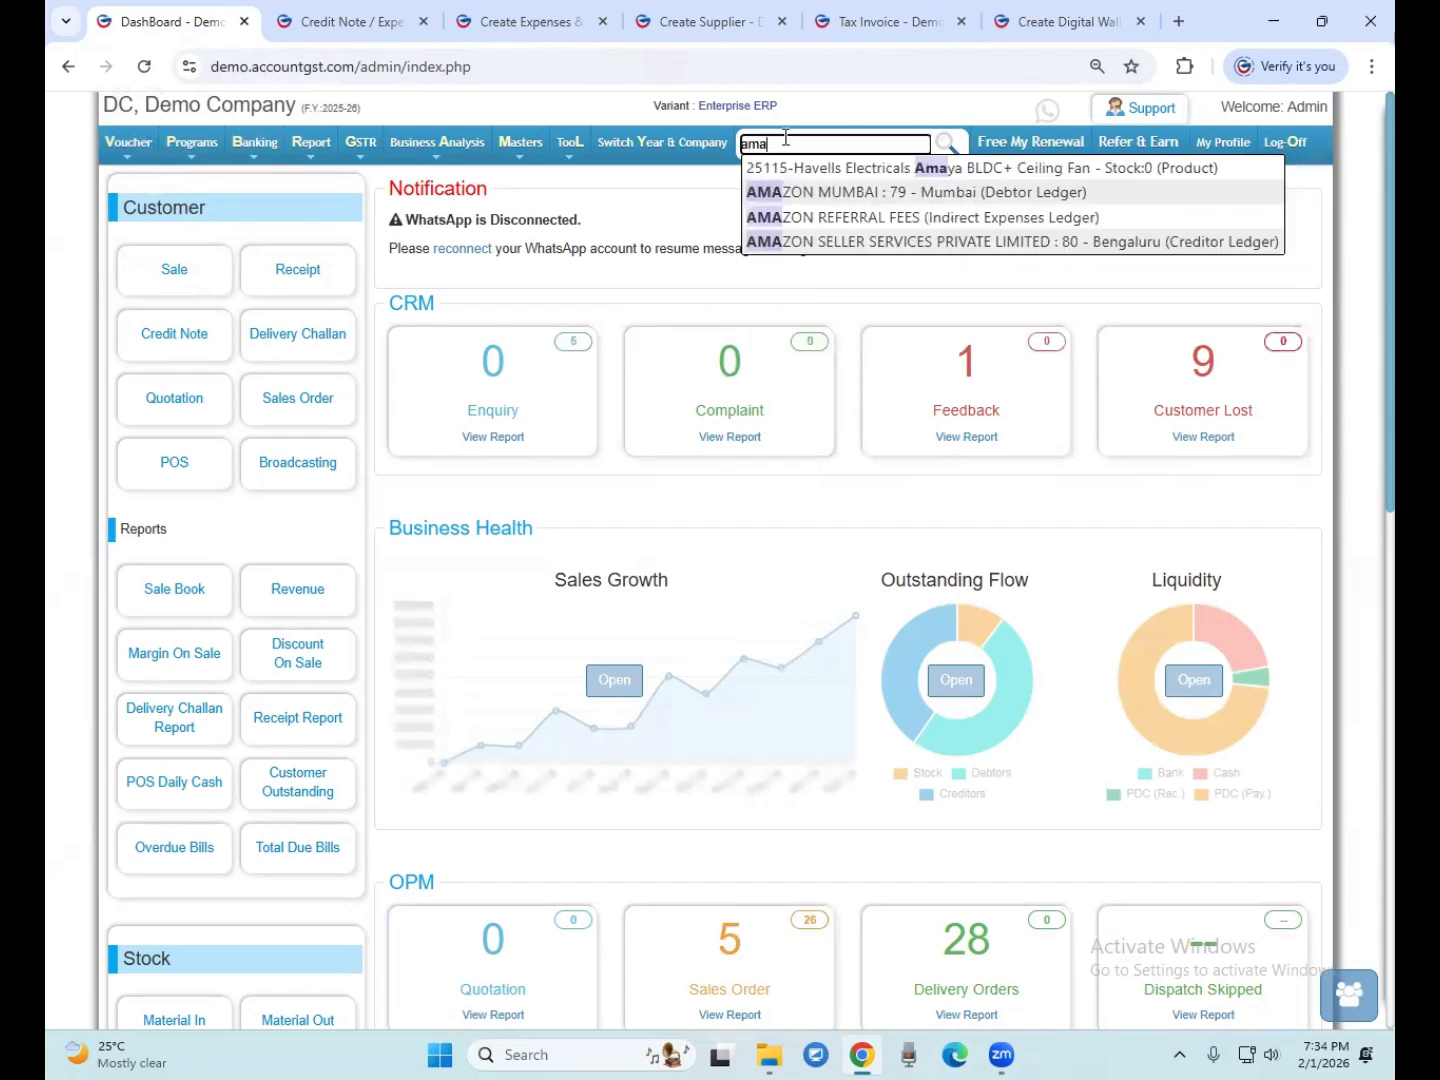
key("Down")
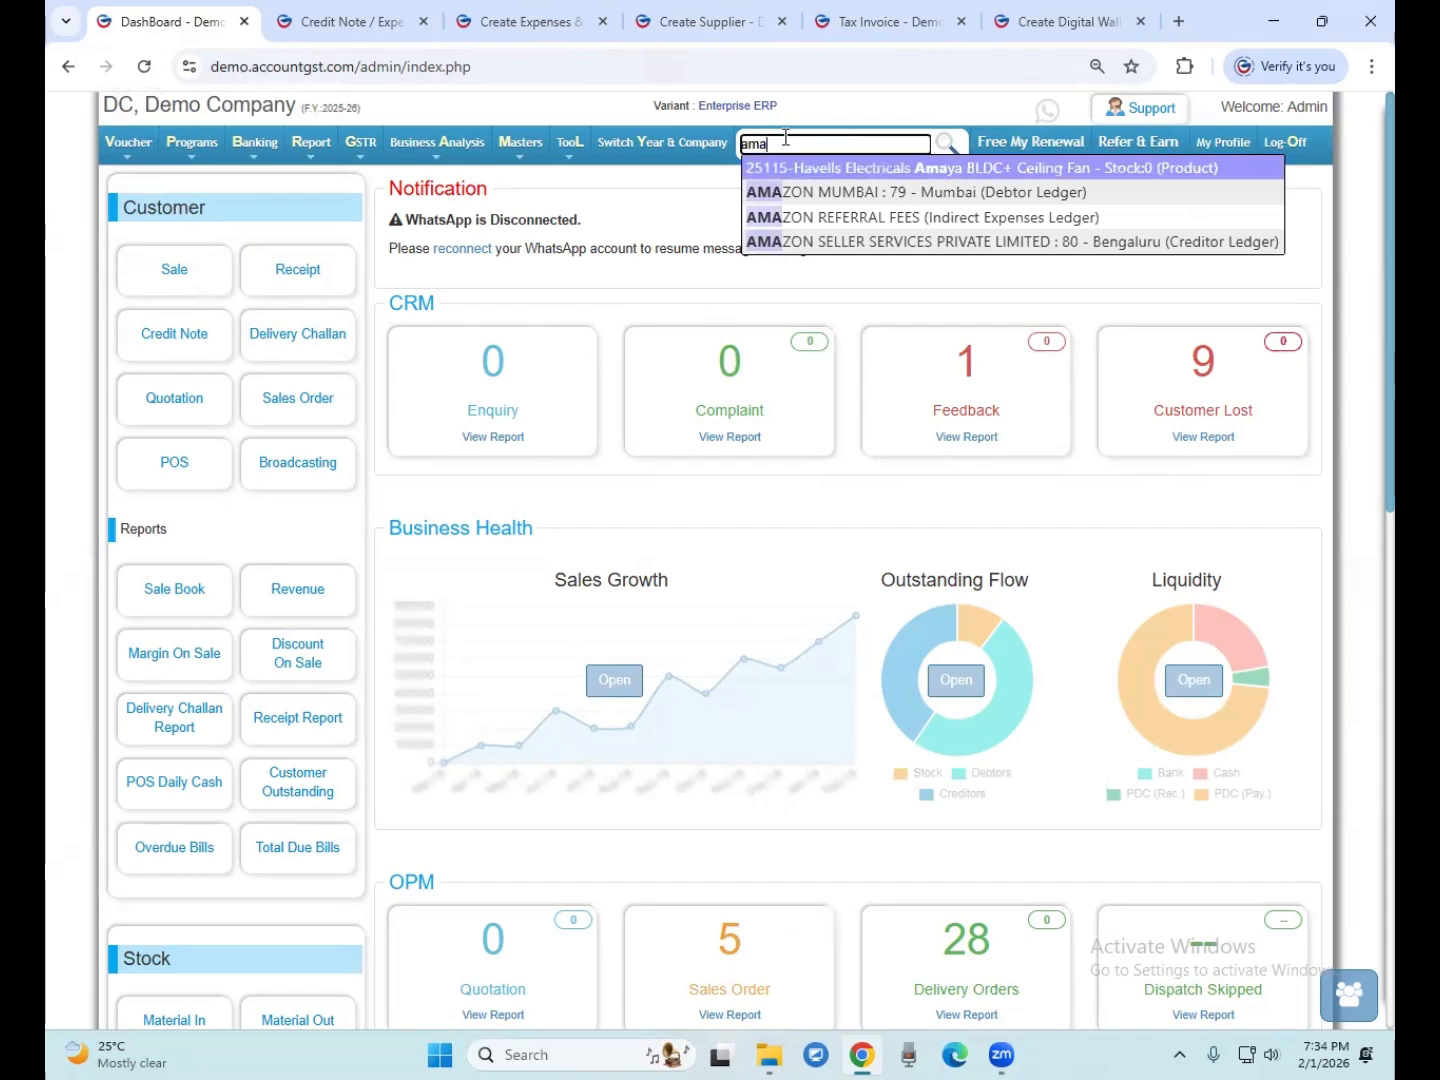
left_click(144, 67)
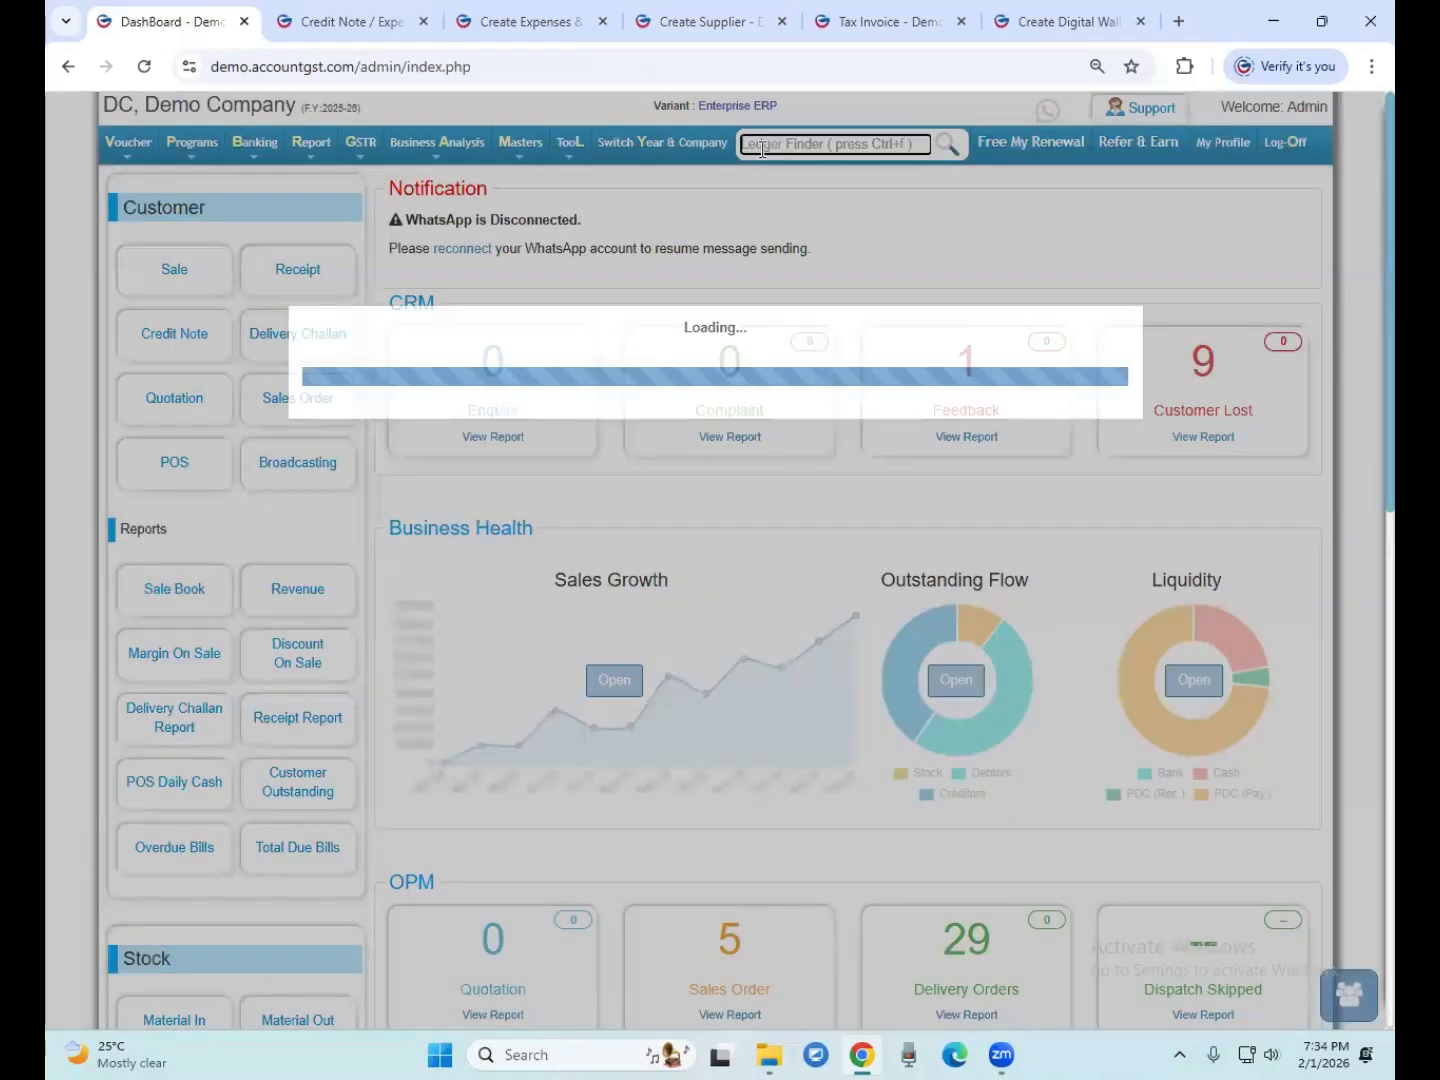
Search the ledger finder for "ama" and open the Amazon sale Outstanding bank ledger
type("ama")
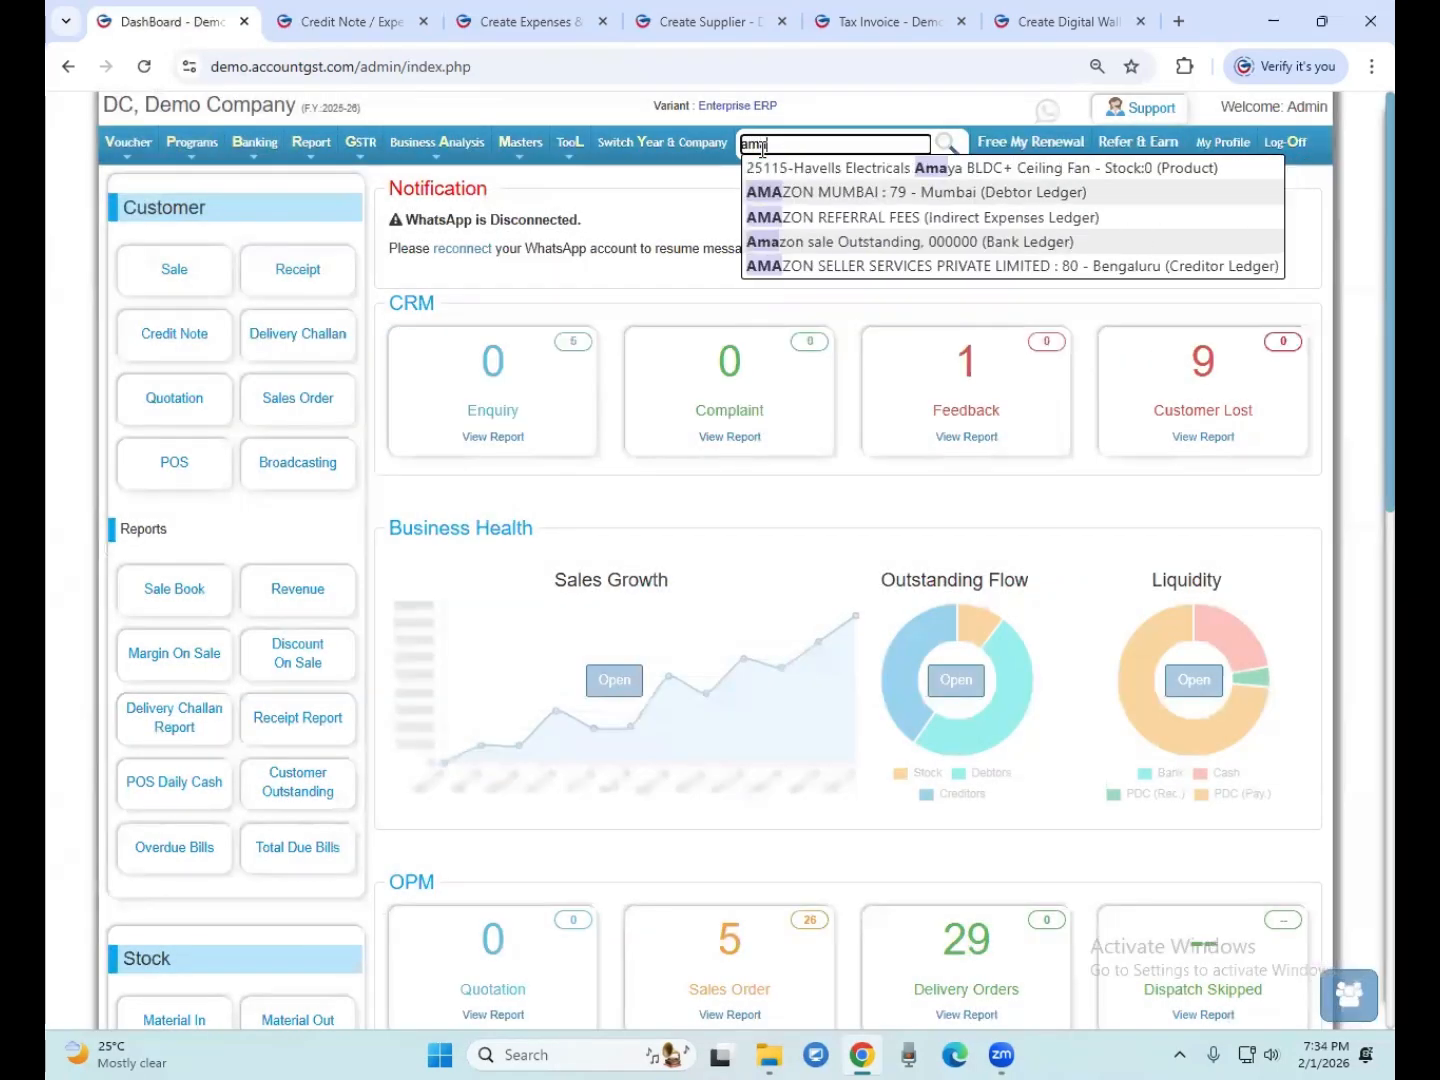
key("Down")
key("Down")
key("Down")
key("Down")
key("Return")
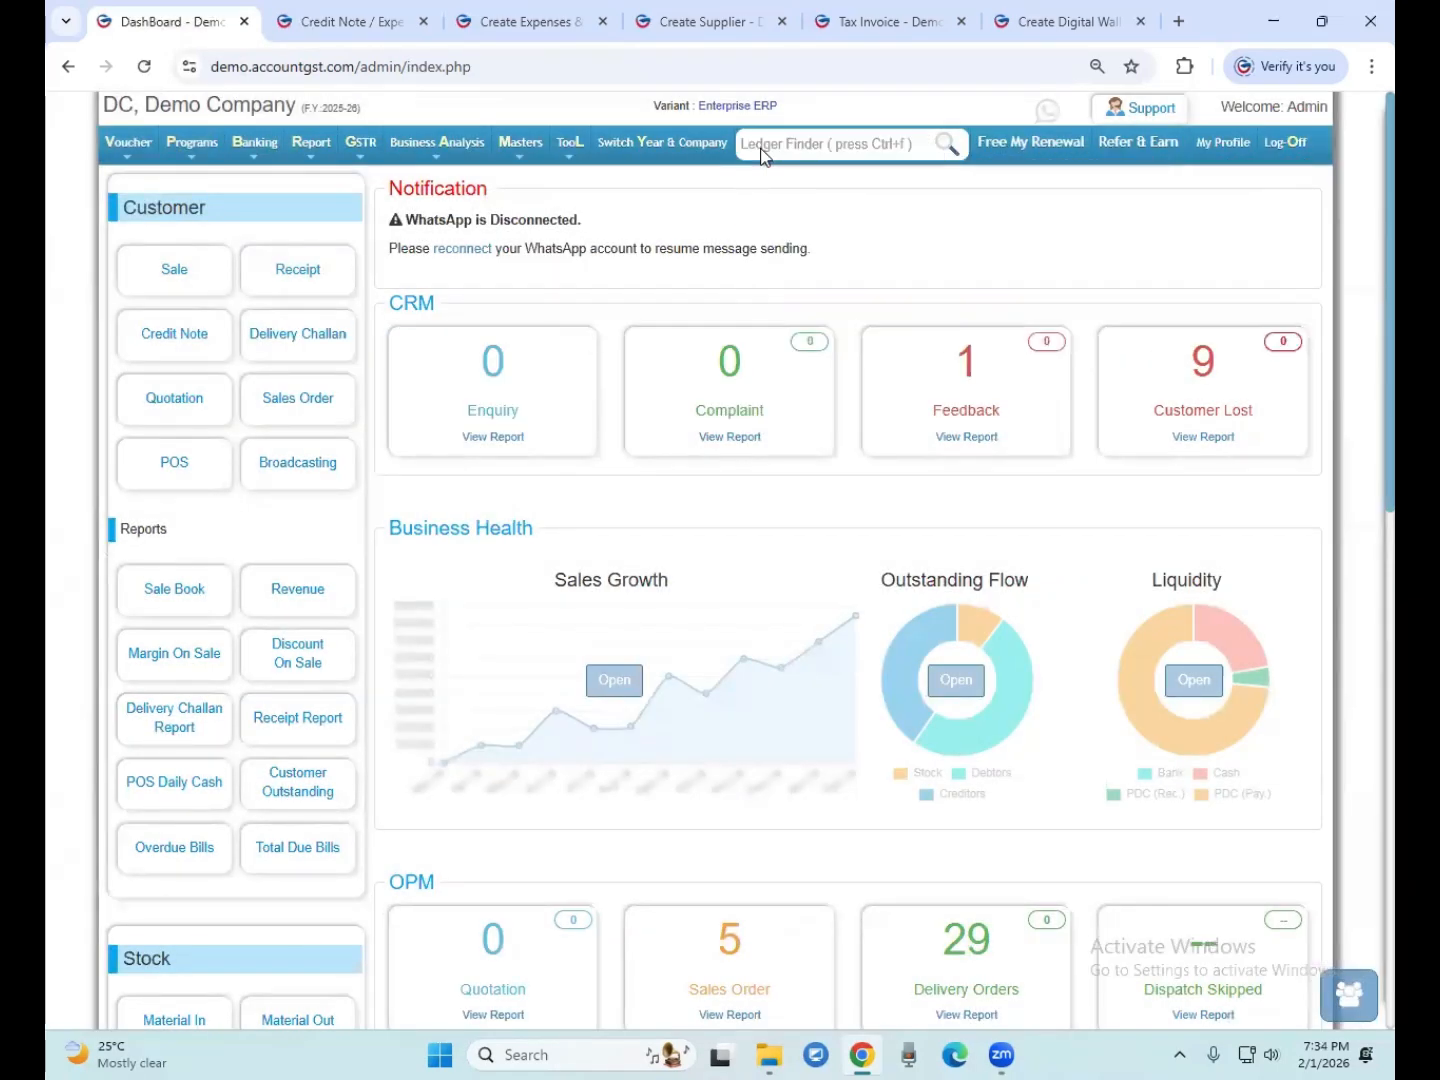
Examine the Feb-2026 total debit and closing balance in the Amazon sale Outstanding ledger, along with its ledger name
scroll(714, 400, "down", 2)
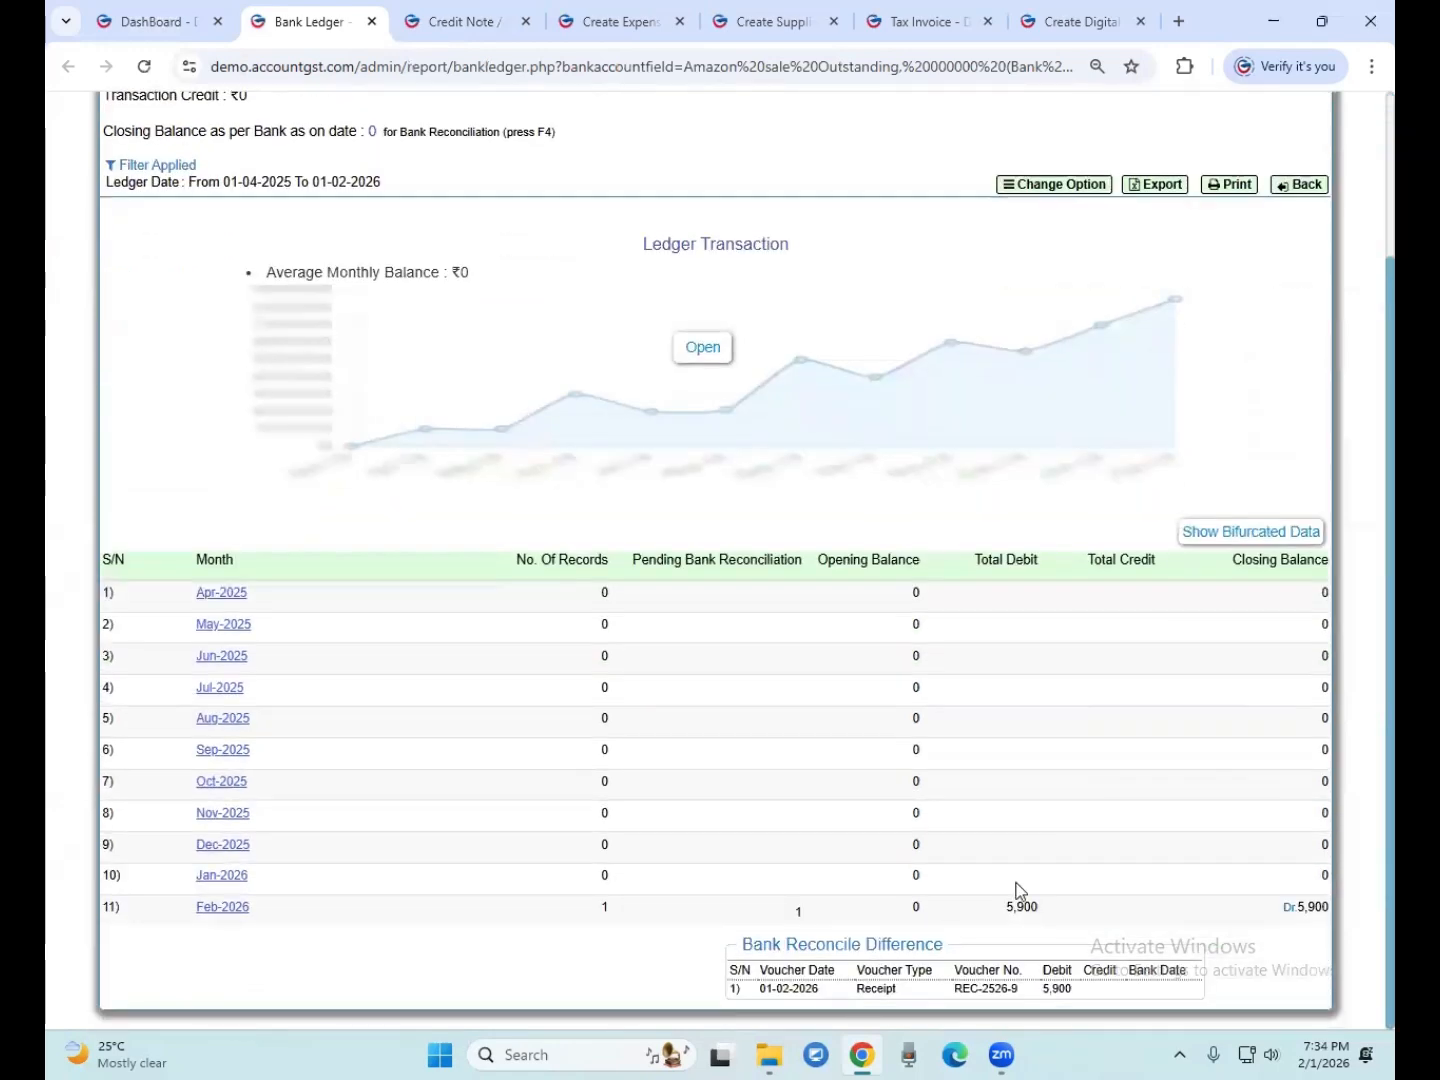
left_click_drag(978, 907, 1060, 918)
mouse_move(1299, 907)
left_mouse_down()
mouse_move(1344, 912)
mouse_move(1305, 893)
left_mouse_up()
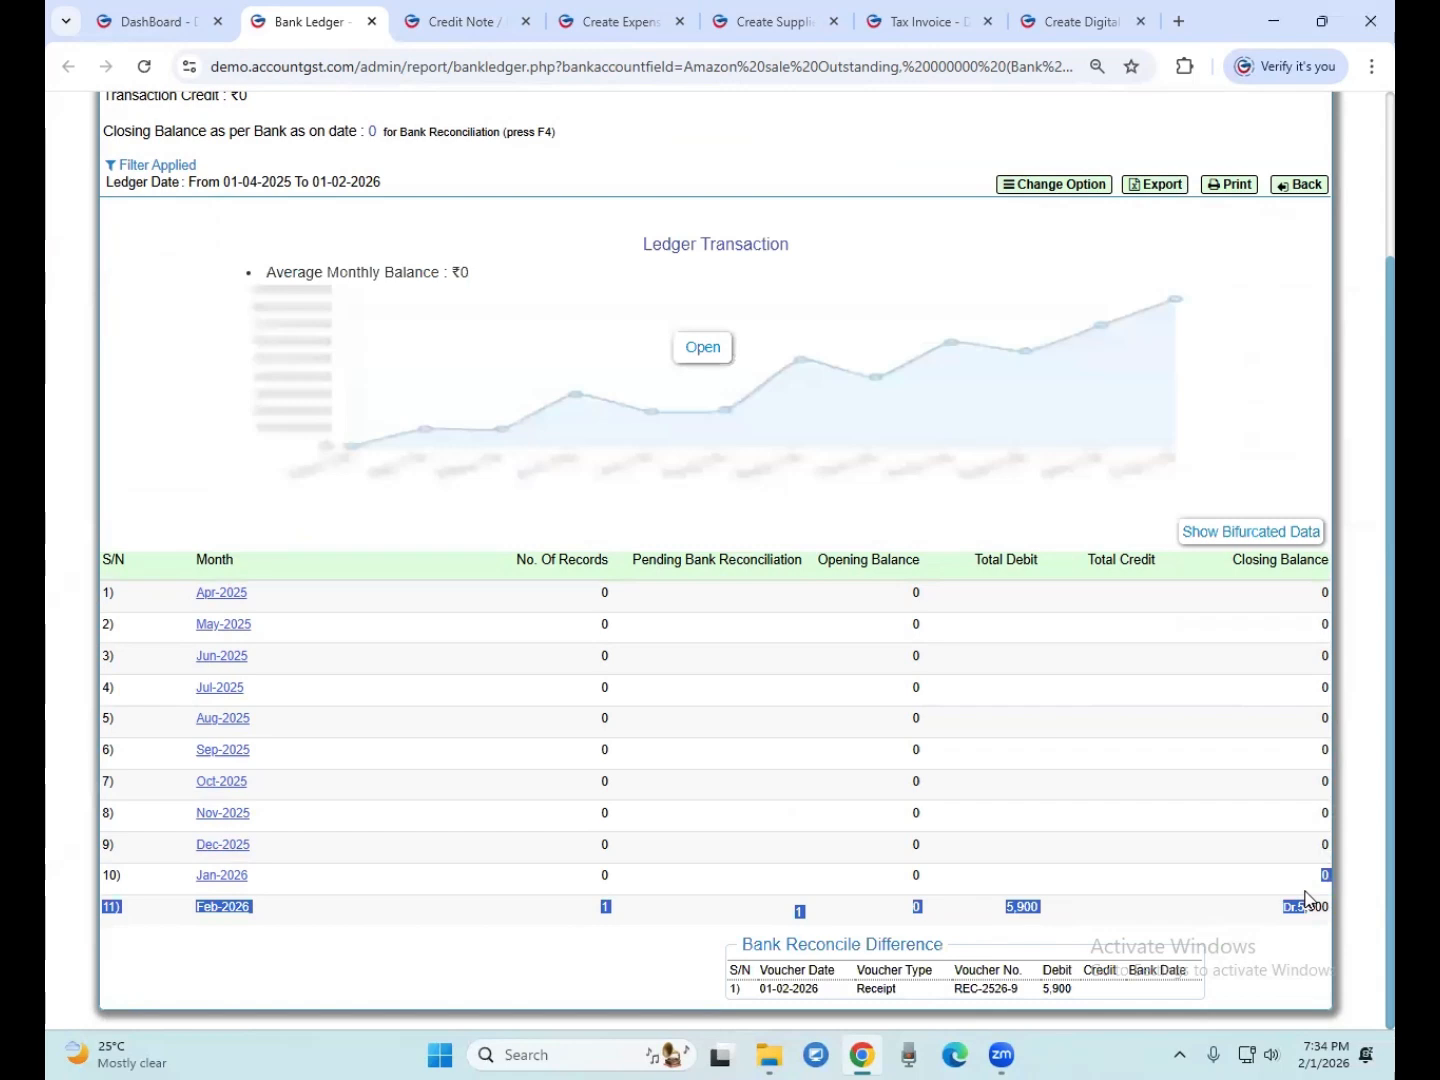
left_click(1117, 889)
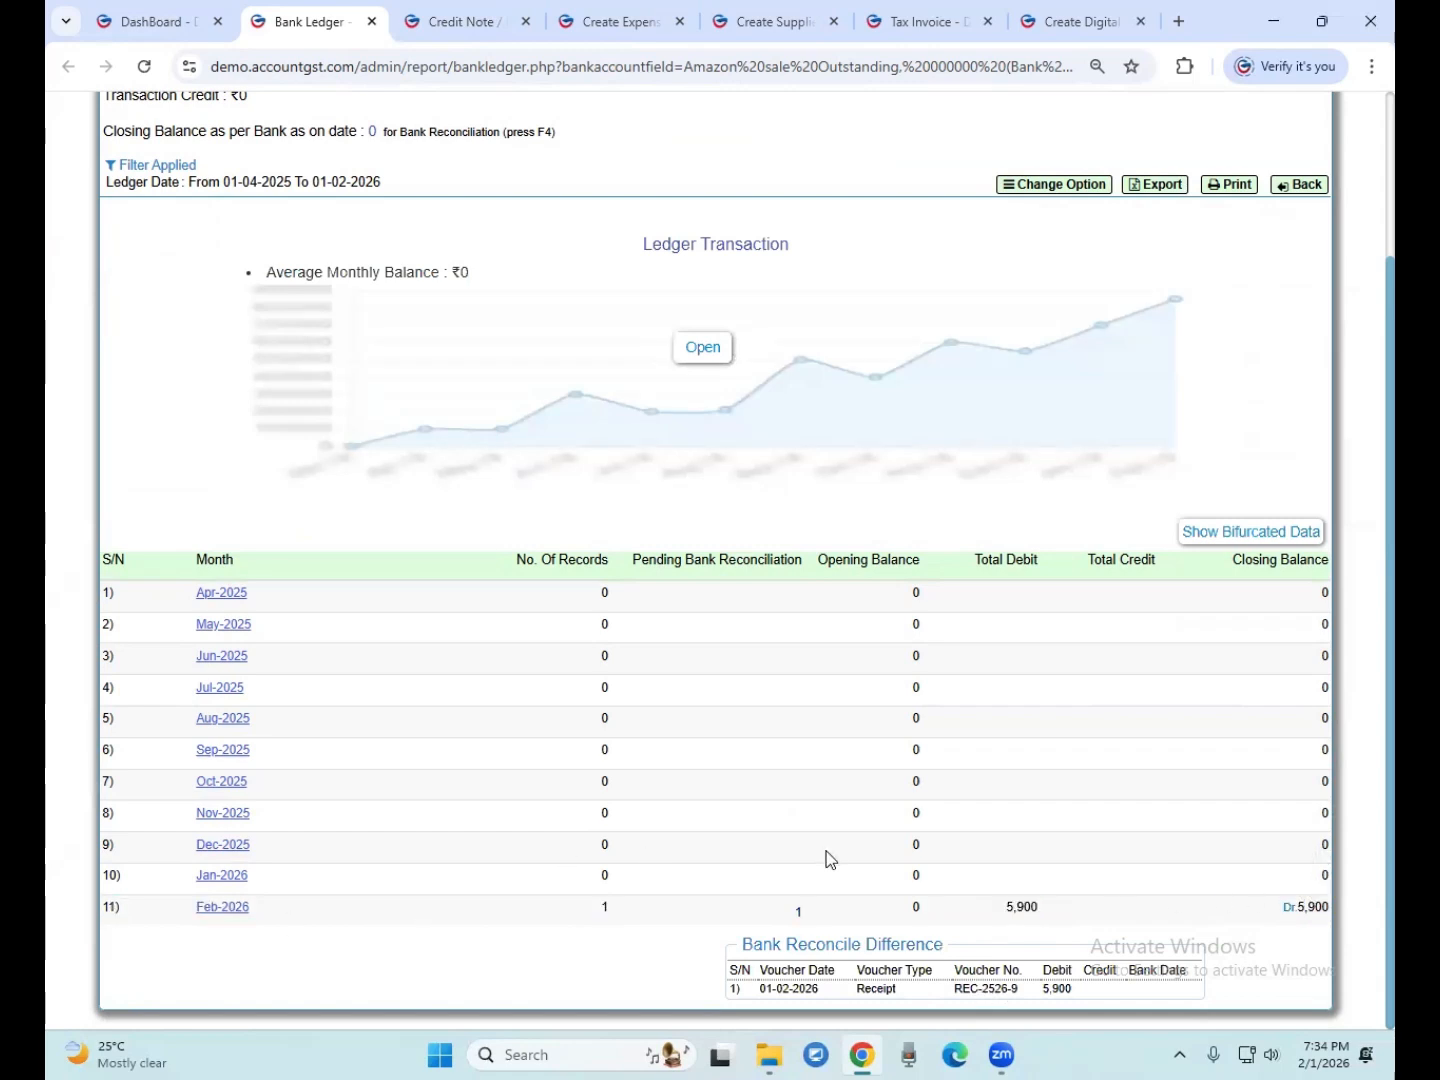
scroll(726, 775, "up", 2)
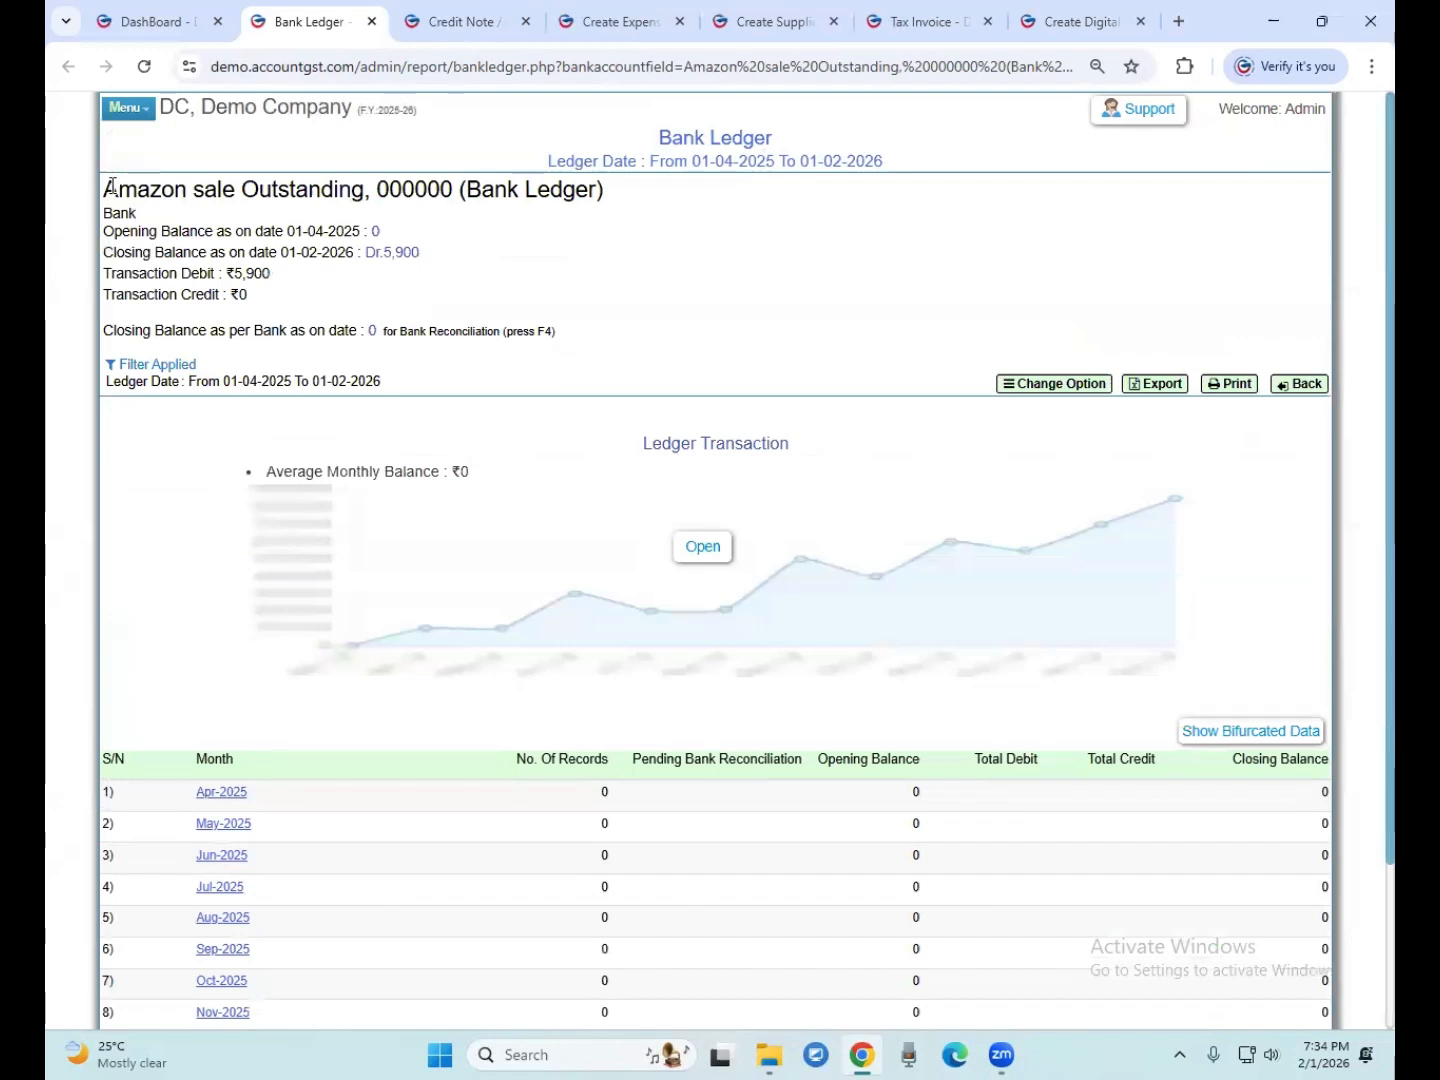
left_click_drag(119, 190, 355, 190)
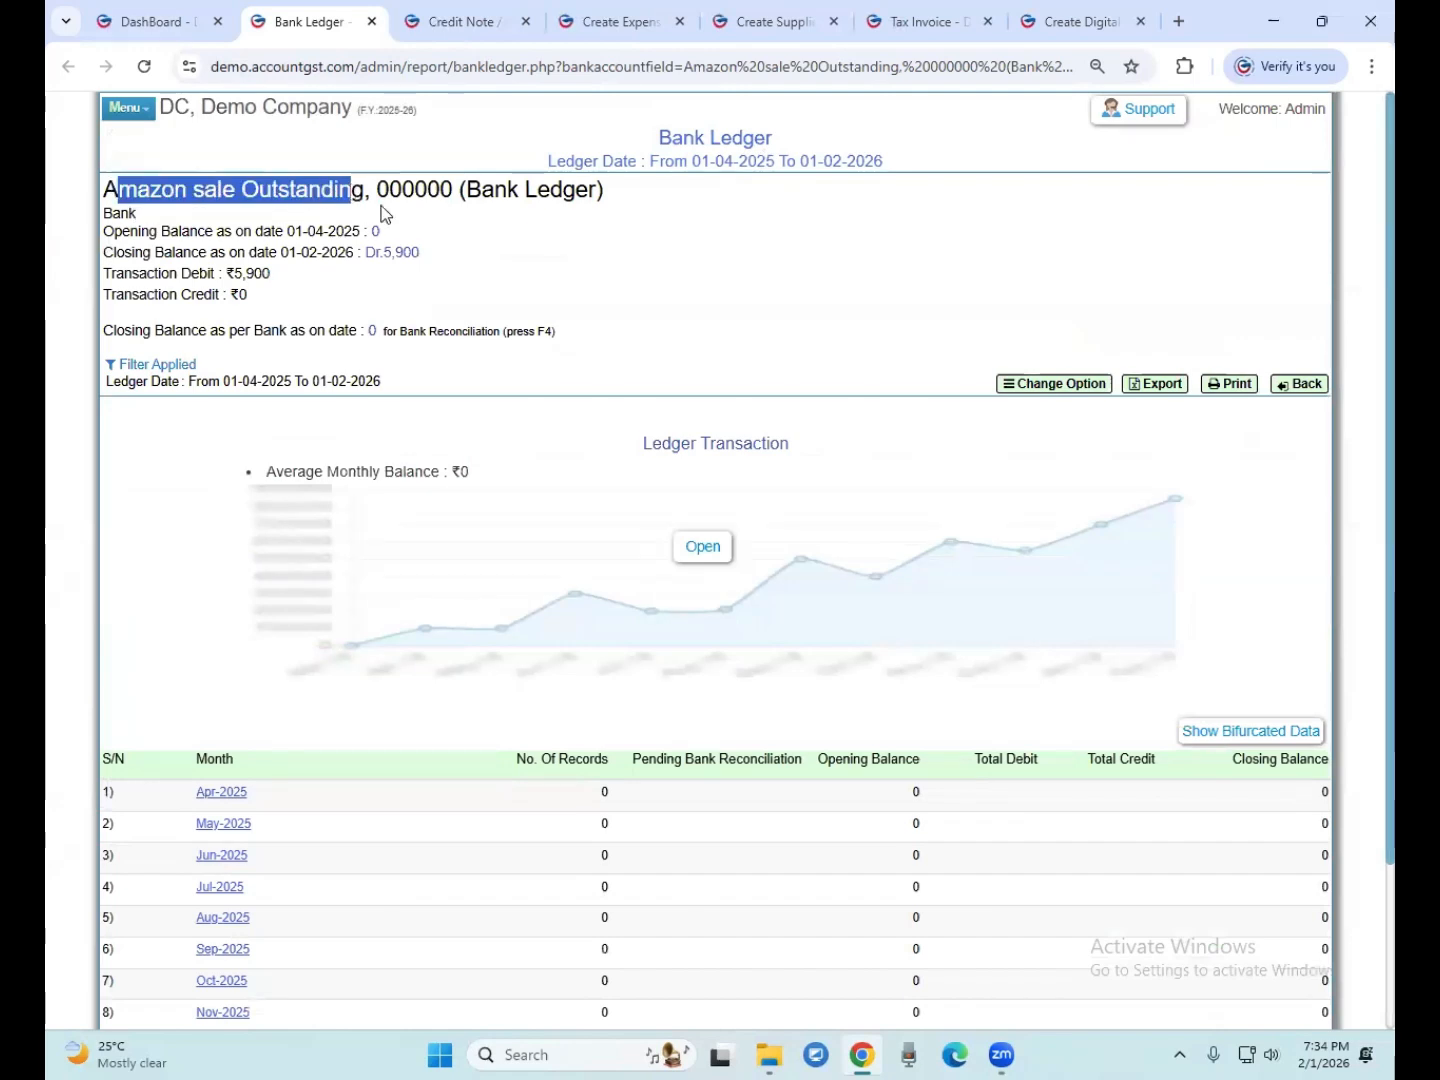
scroll(388, 216, "down", 2)
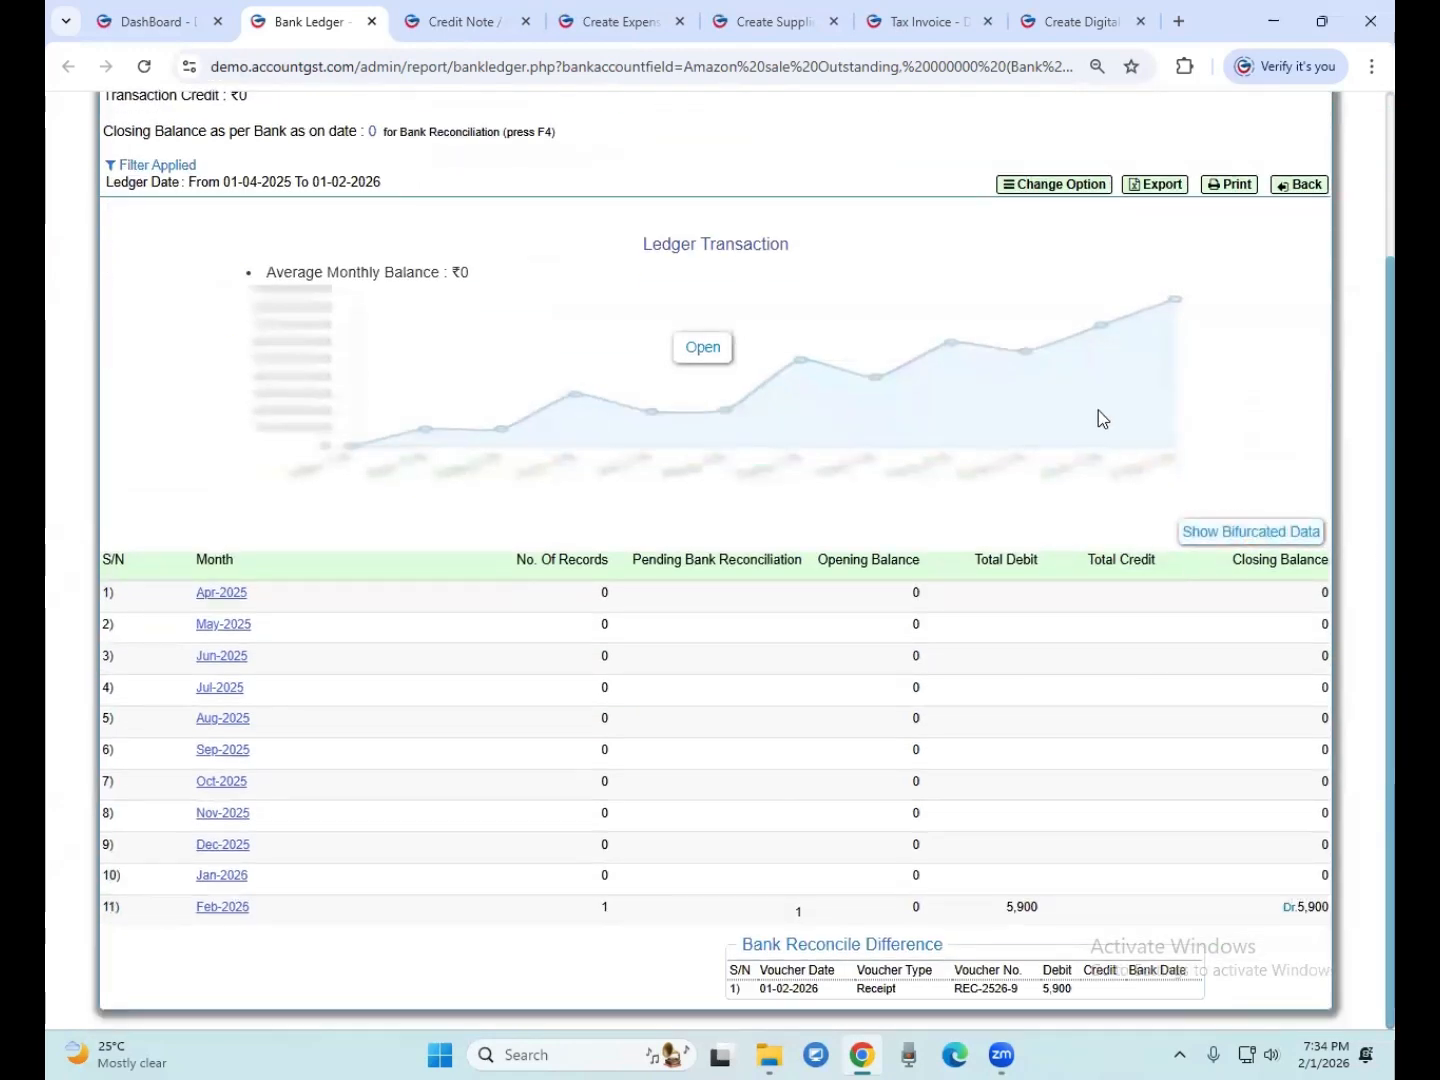
scroll(351, 228, "up", 2)
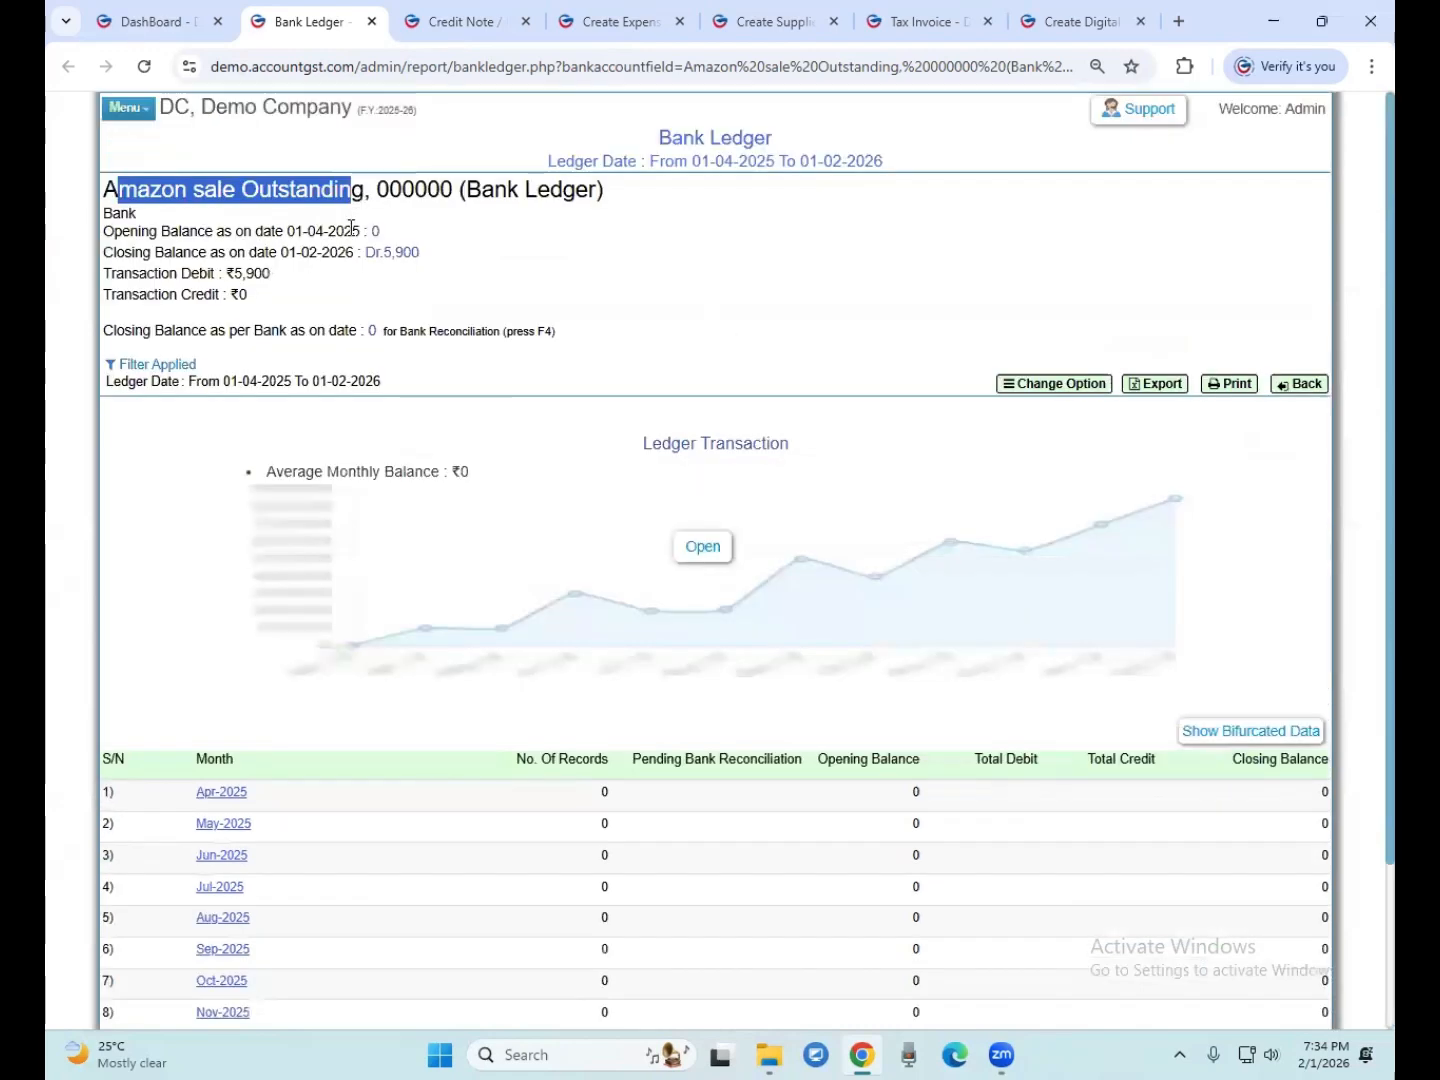
Return to the dashboard and open a new Journal voucher
left_click(128, 34)
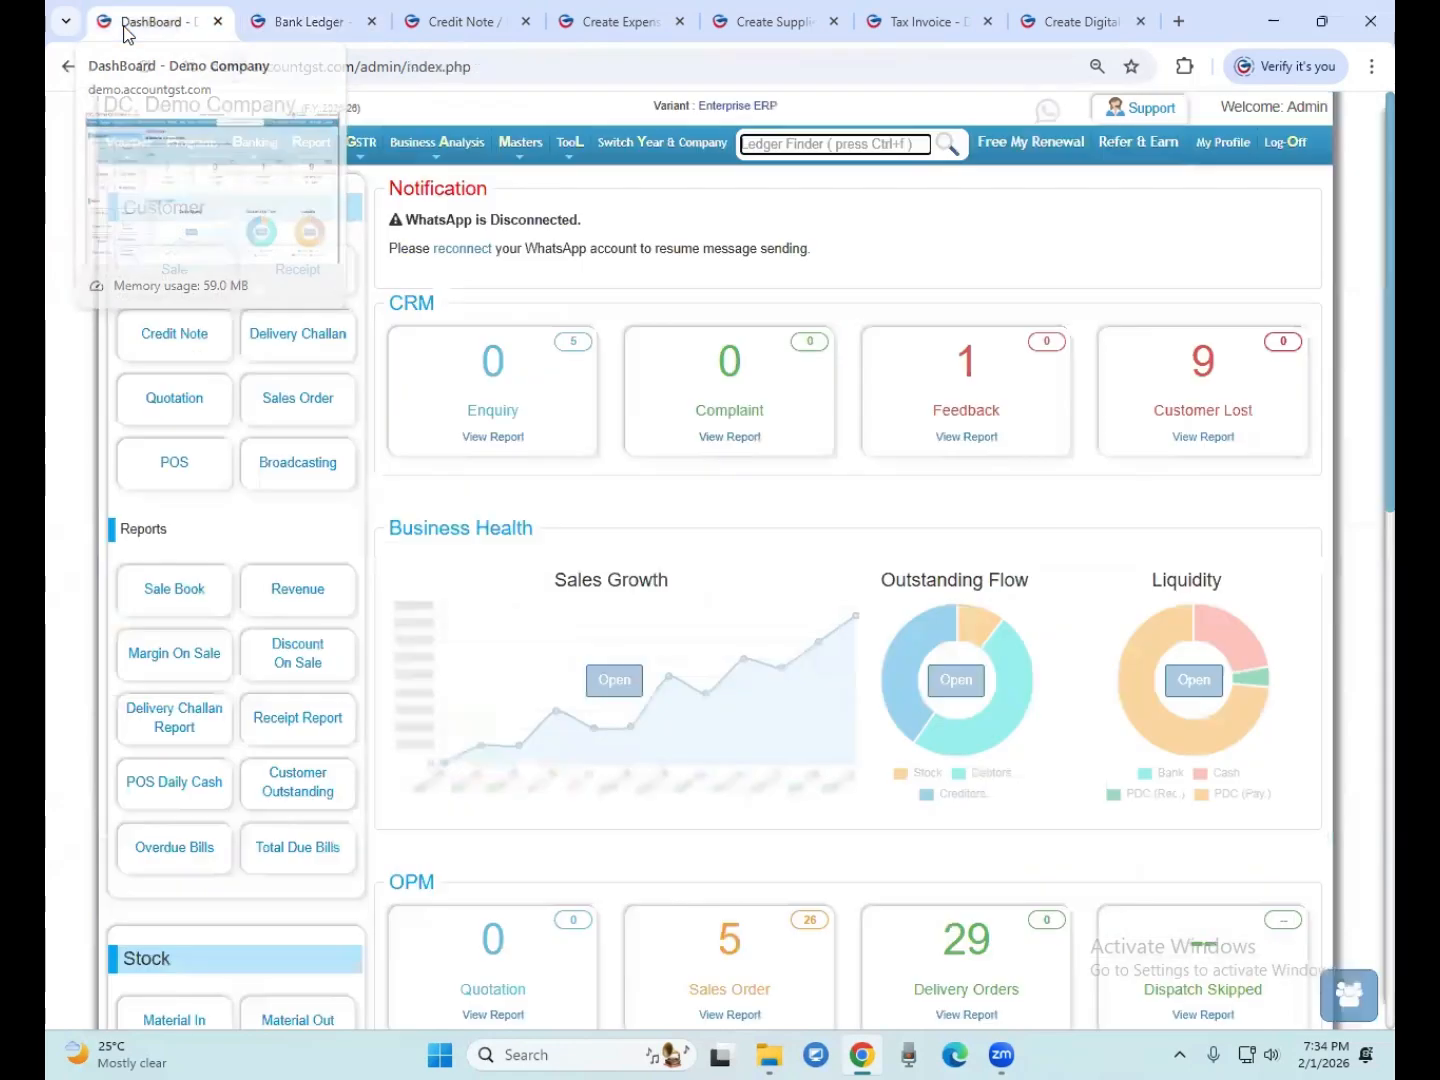
mouse_move(136, 150)
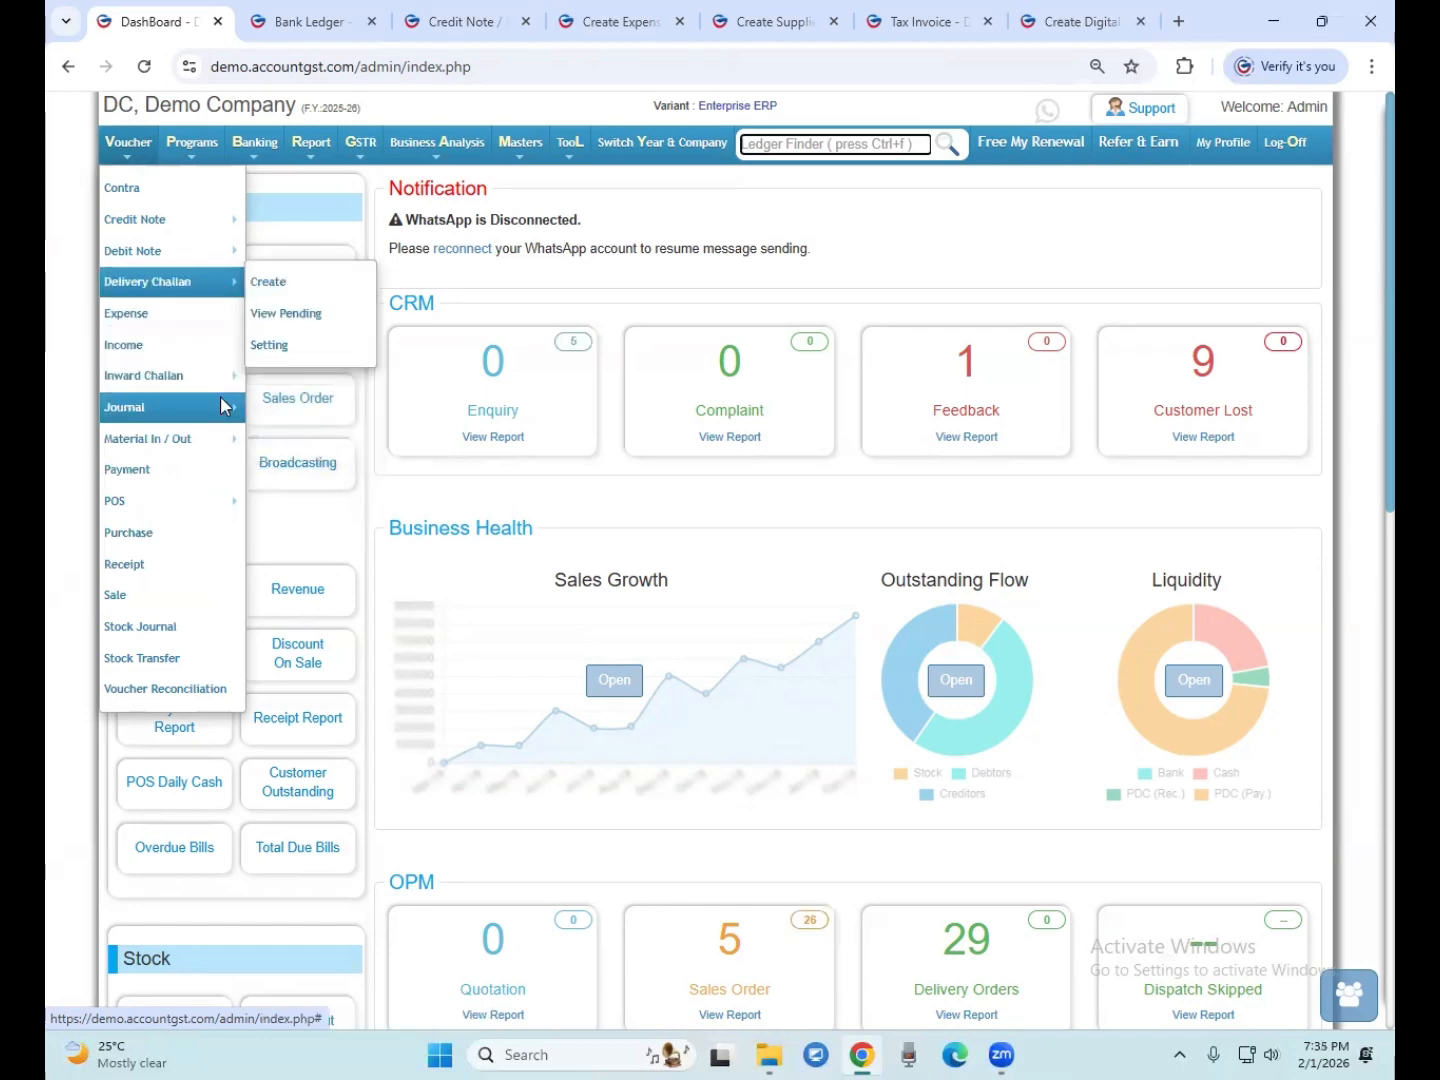
mouse_move(221, 404)
left_click(311, 406)
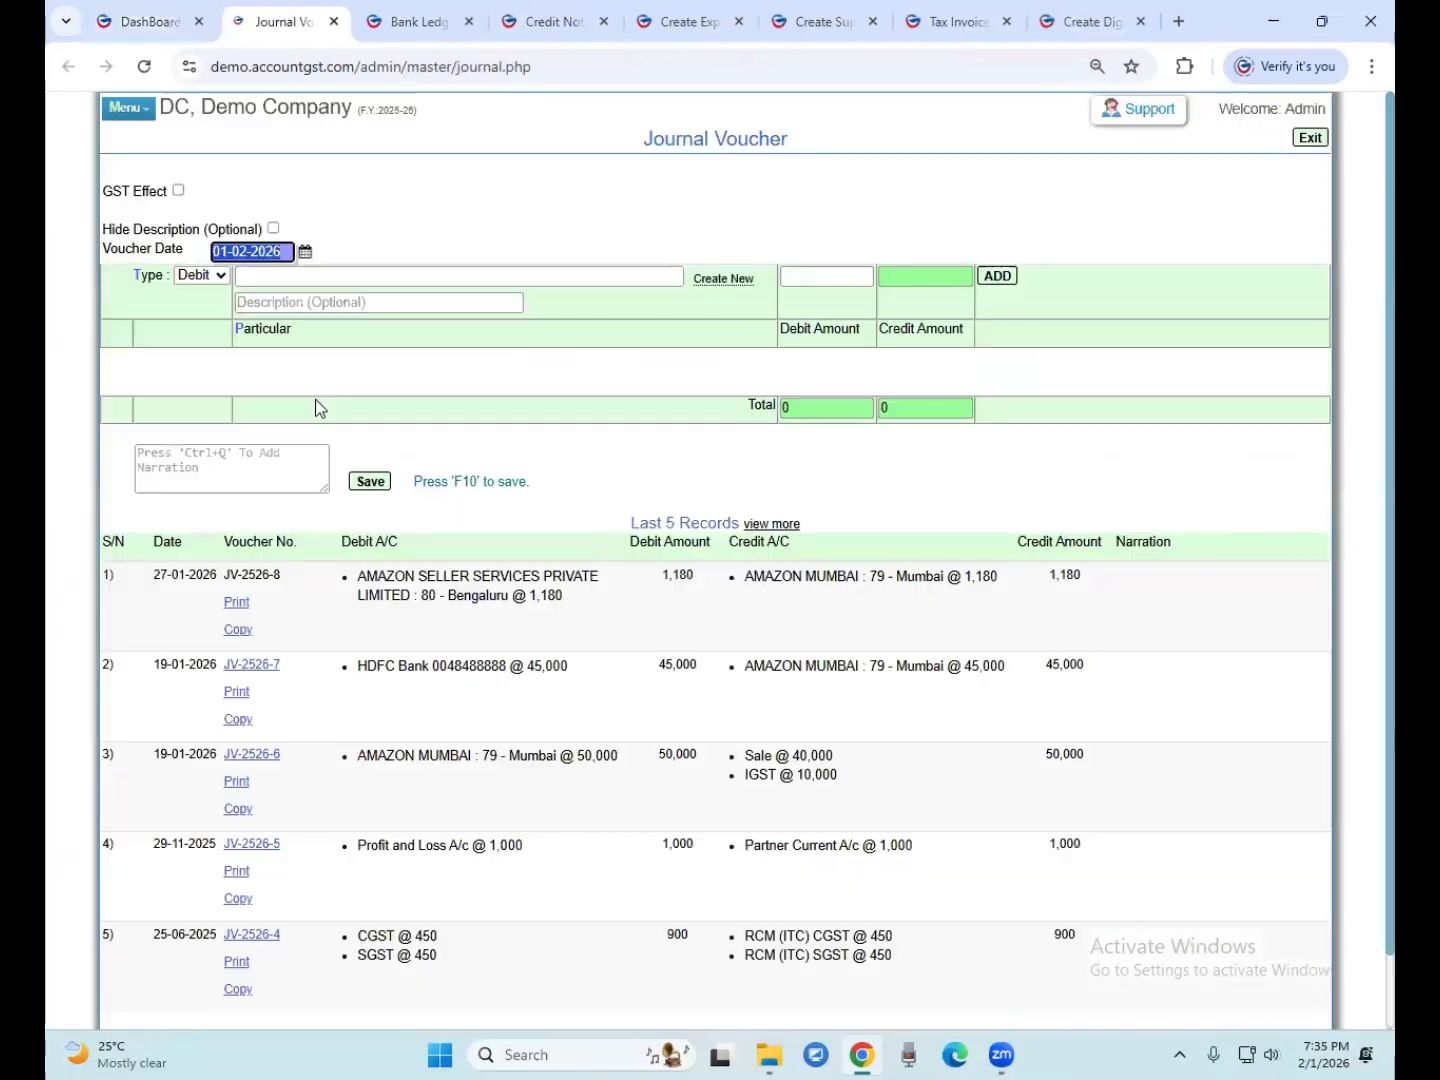
Add a debit line of 590 for AMAZON SELLER SERVICES PRIVATE LIMITED to the journal voucher, leaving its description blank
left_click(265, 281)
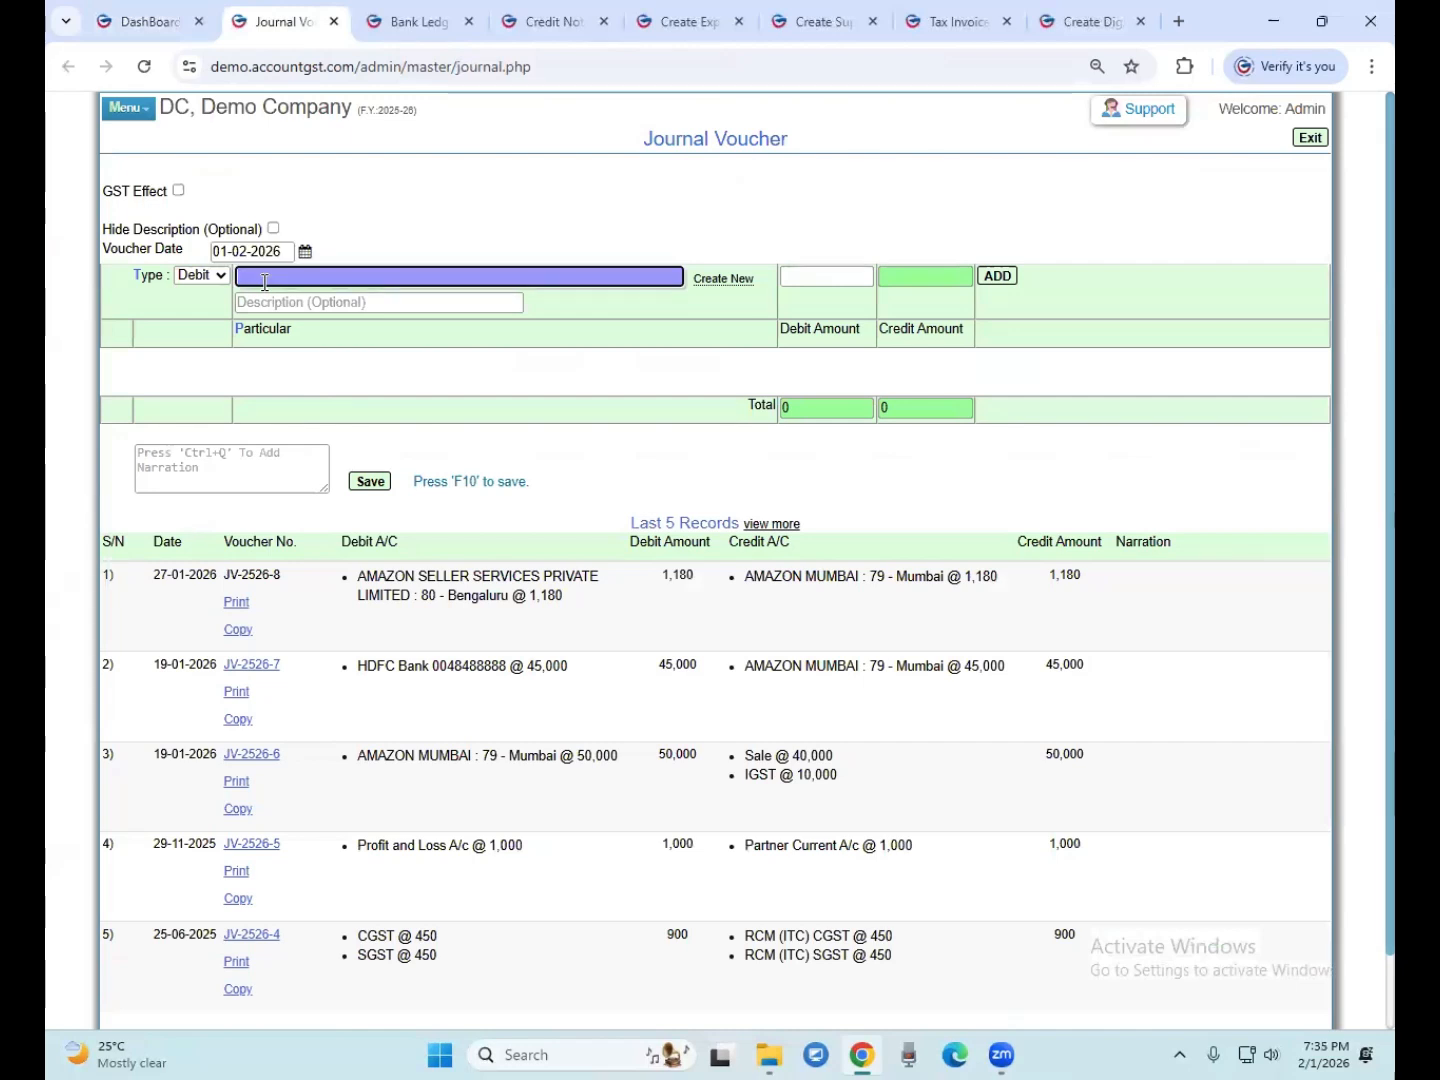
type("ama")
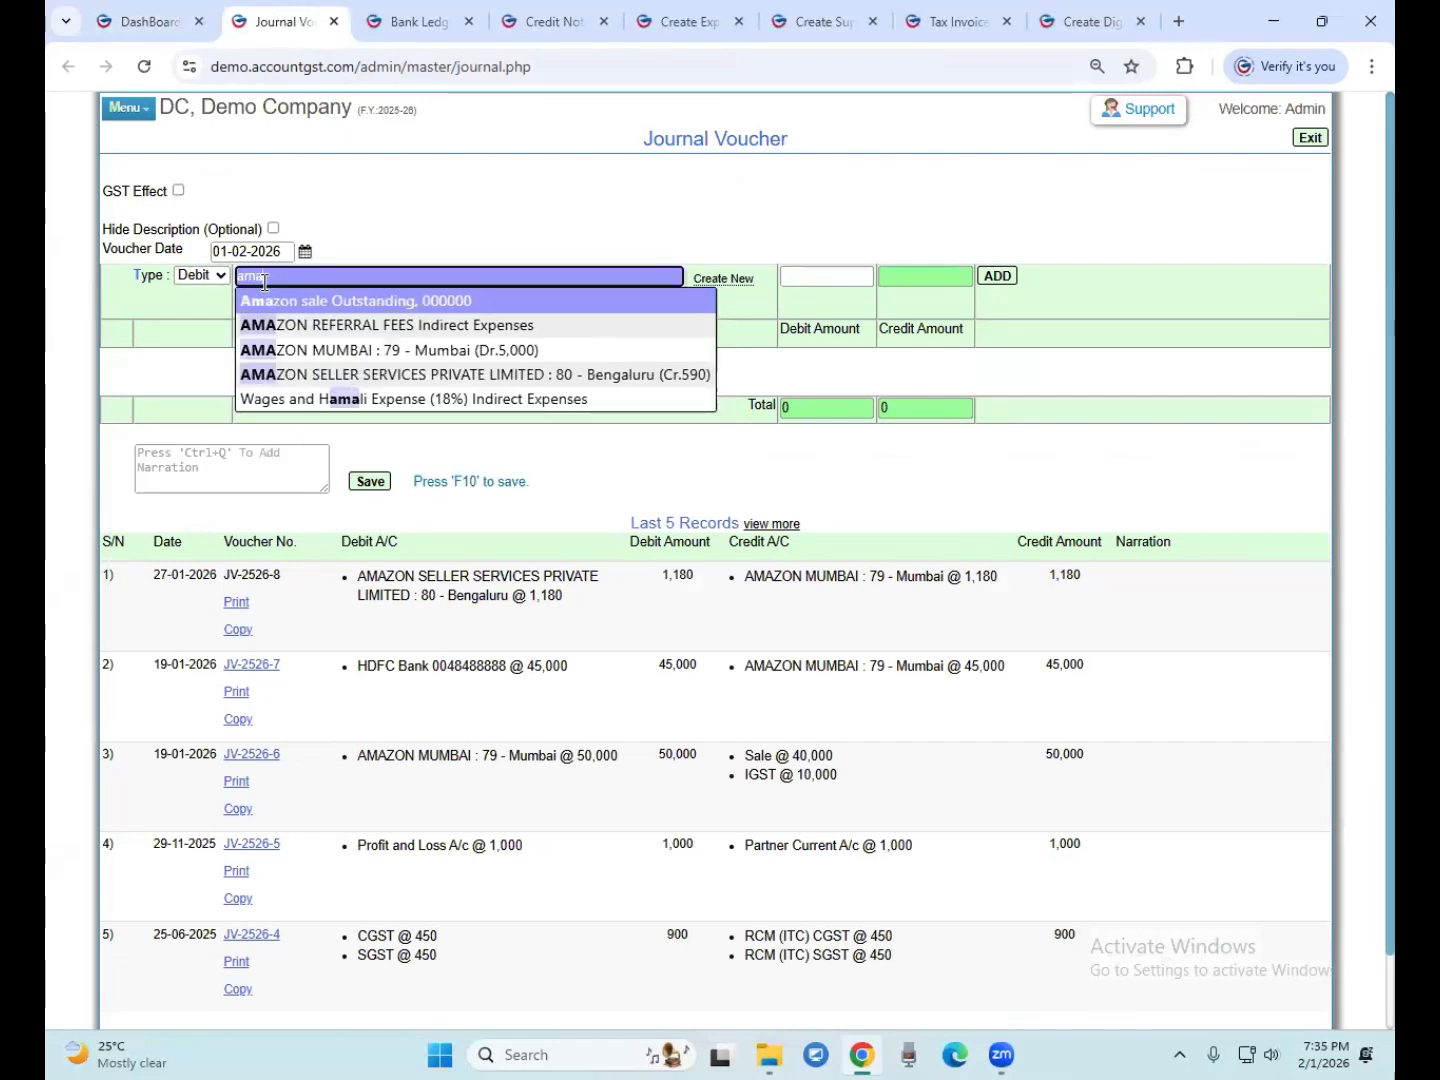
key("Down")
key("Down")
key("Down")
key("Return")
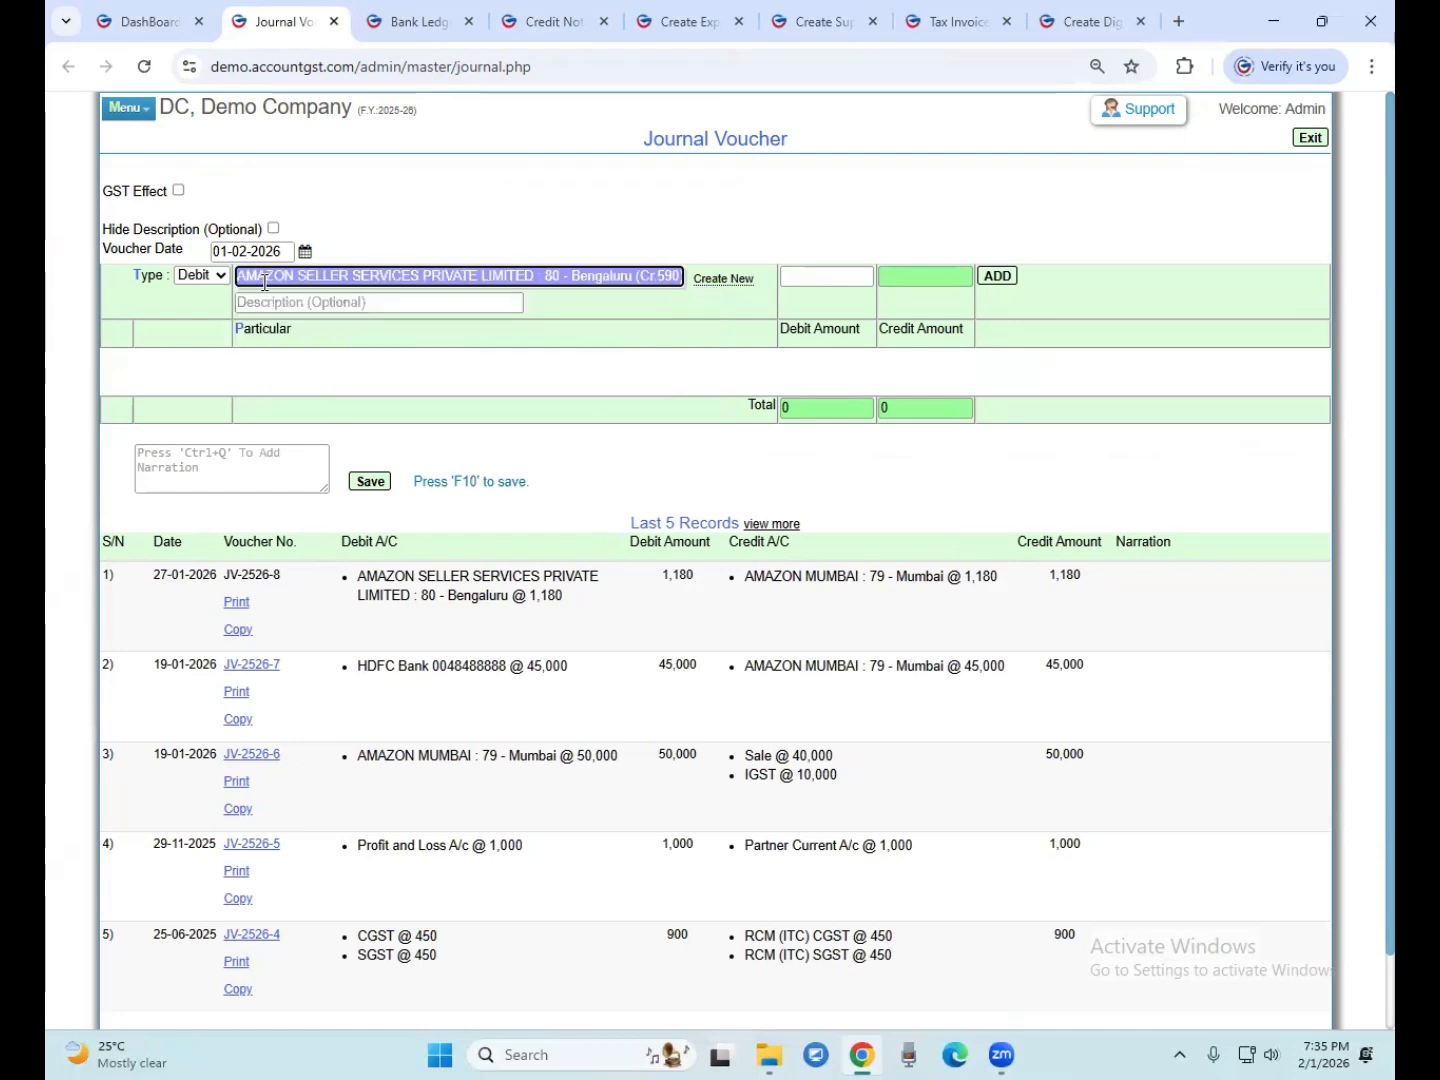
key("Return")
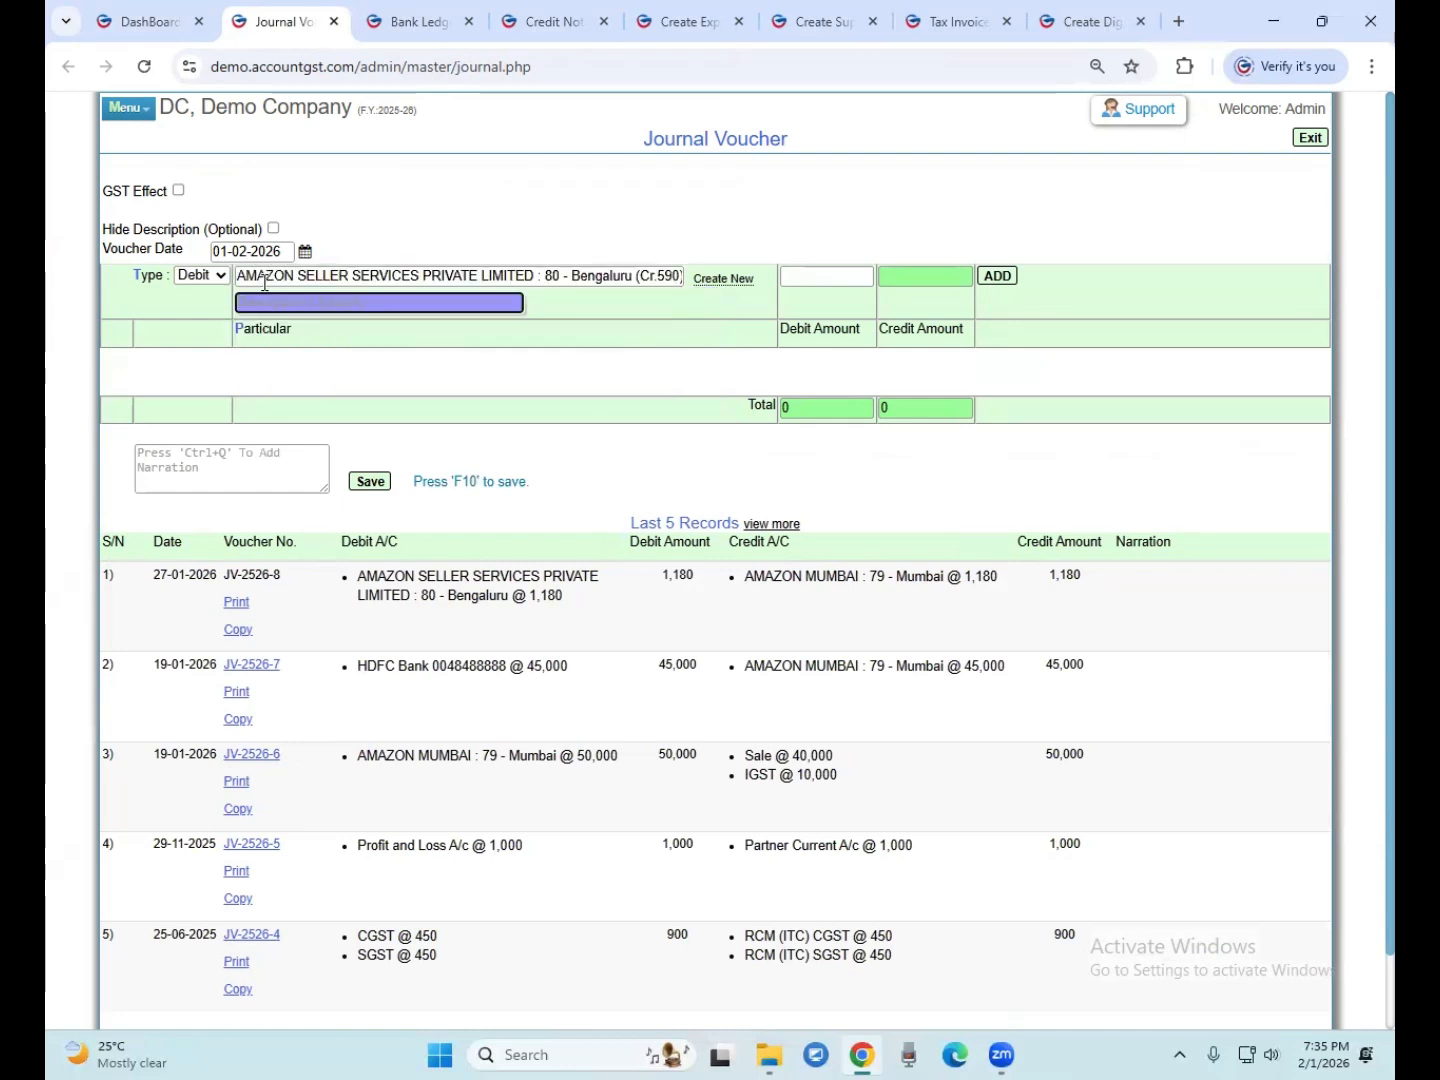
key("Return")
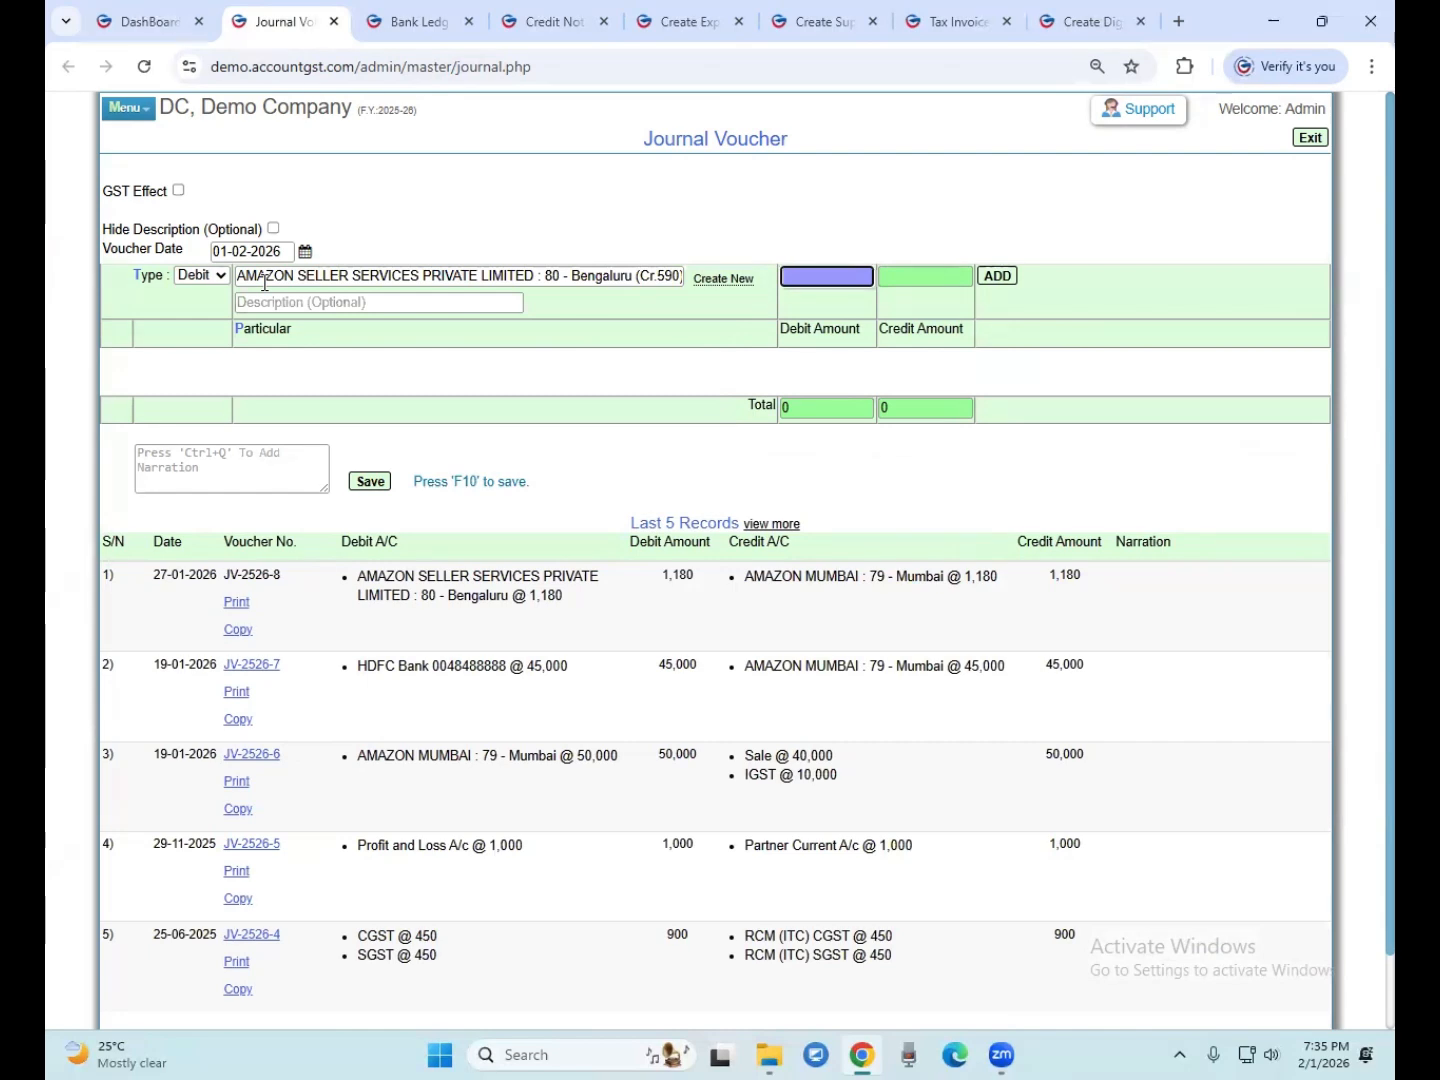
type("590")
key("Return")
key("Return")
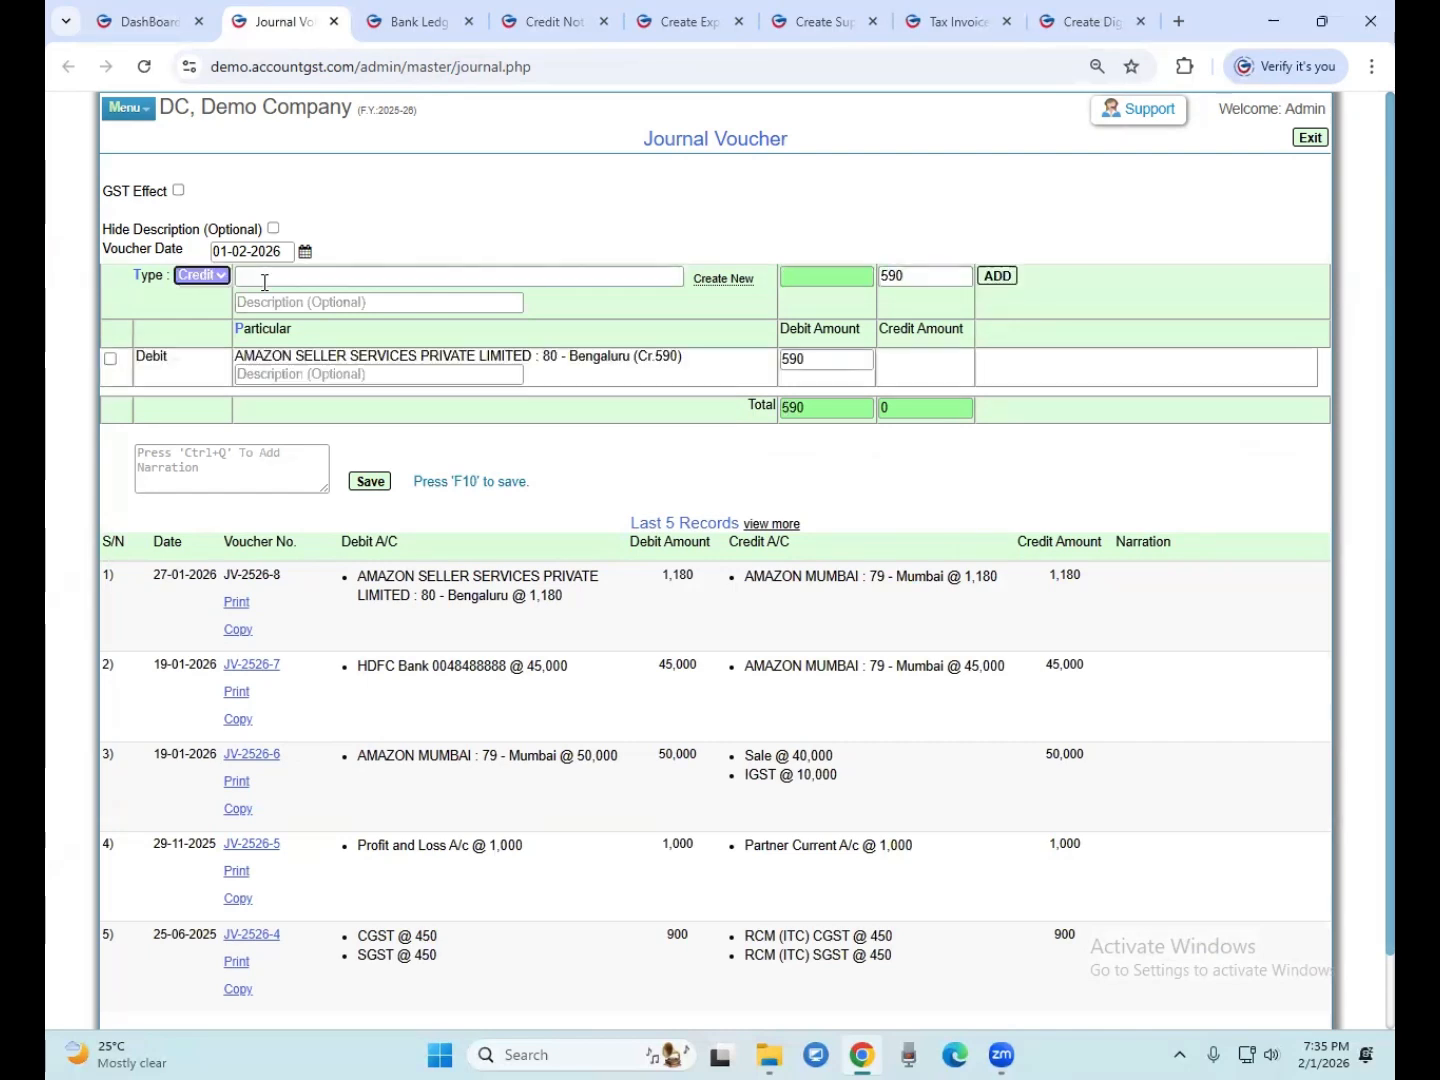
Set the next journal line's type to Debit and choose the HDFC Bank account as its particular
key("Up")
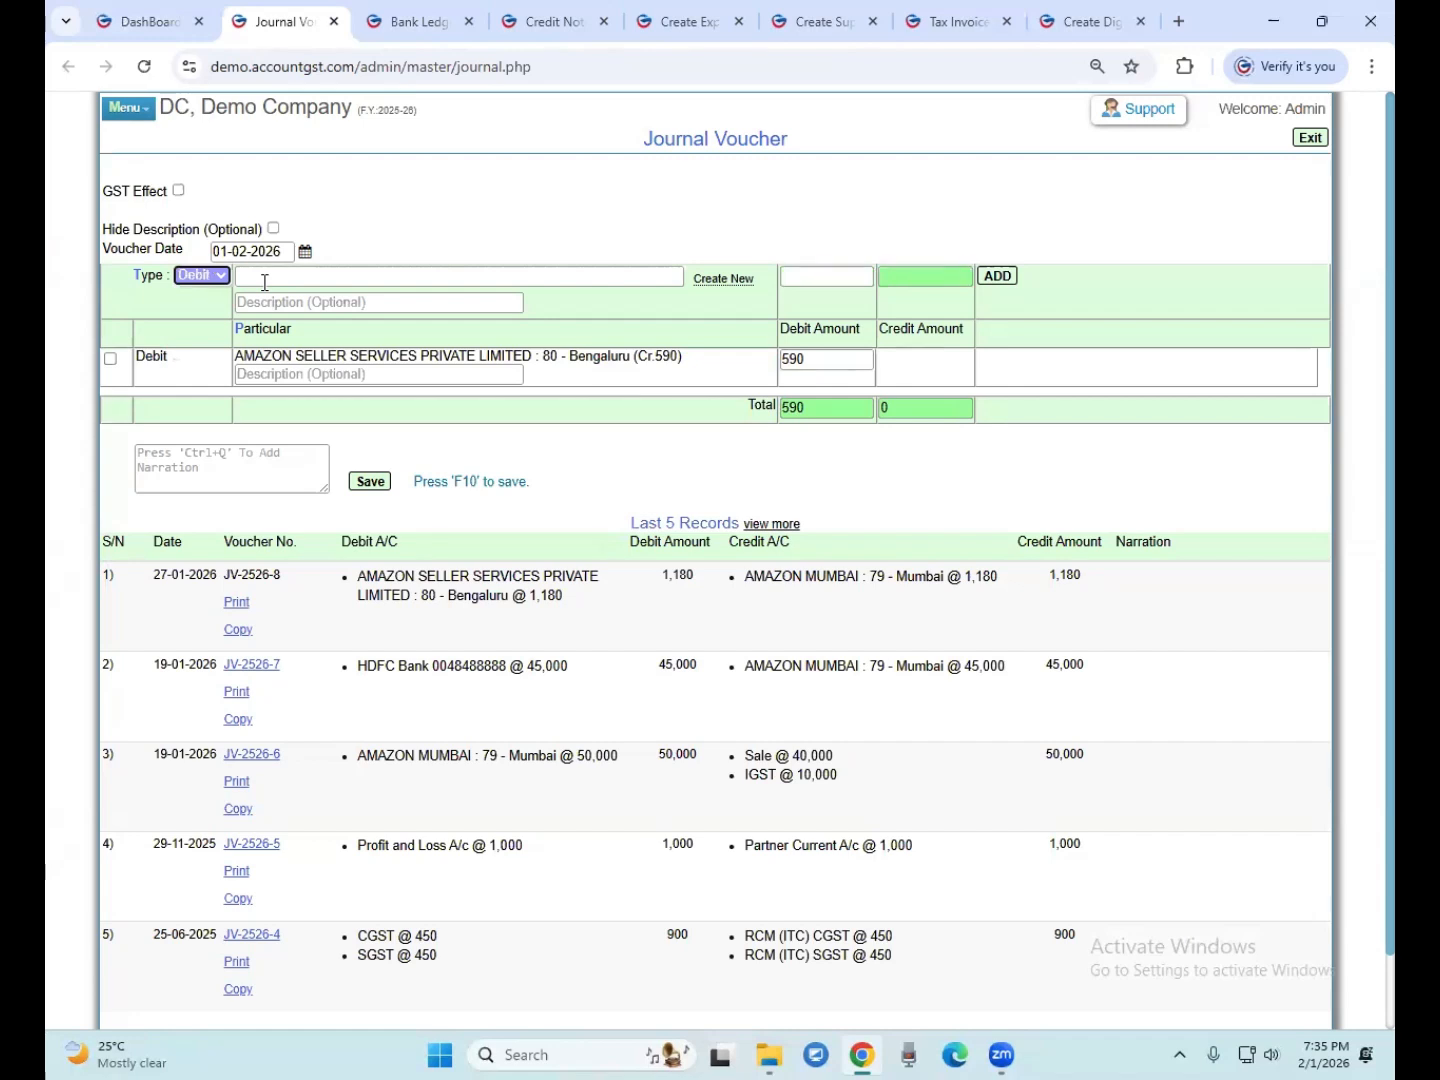
key("Return")
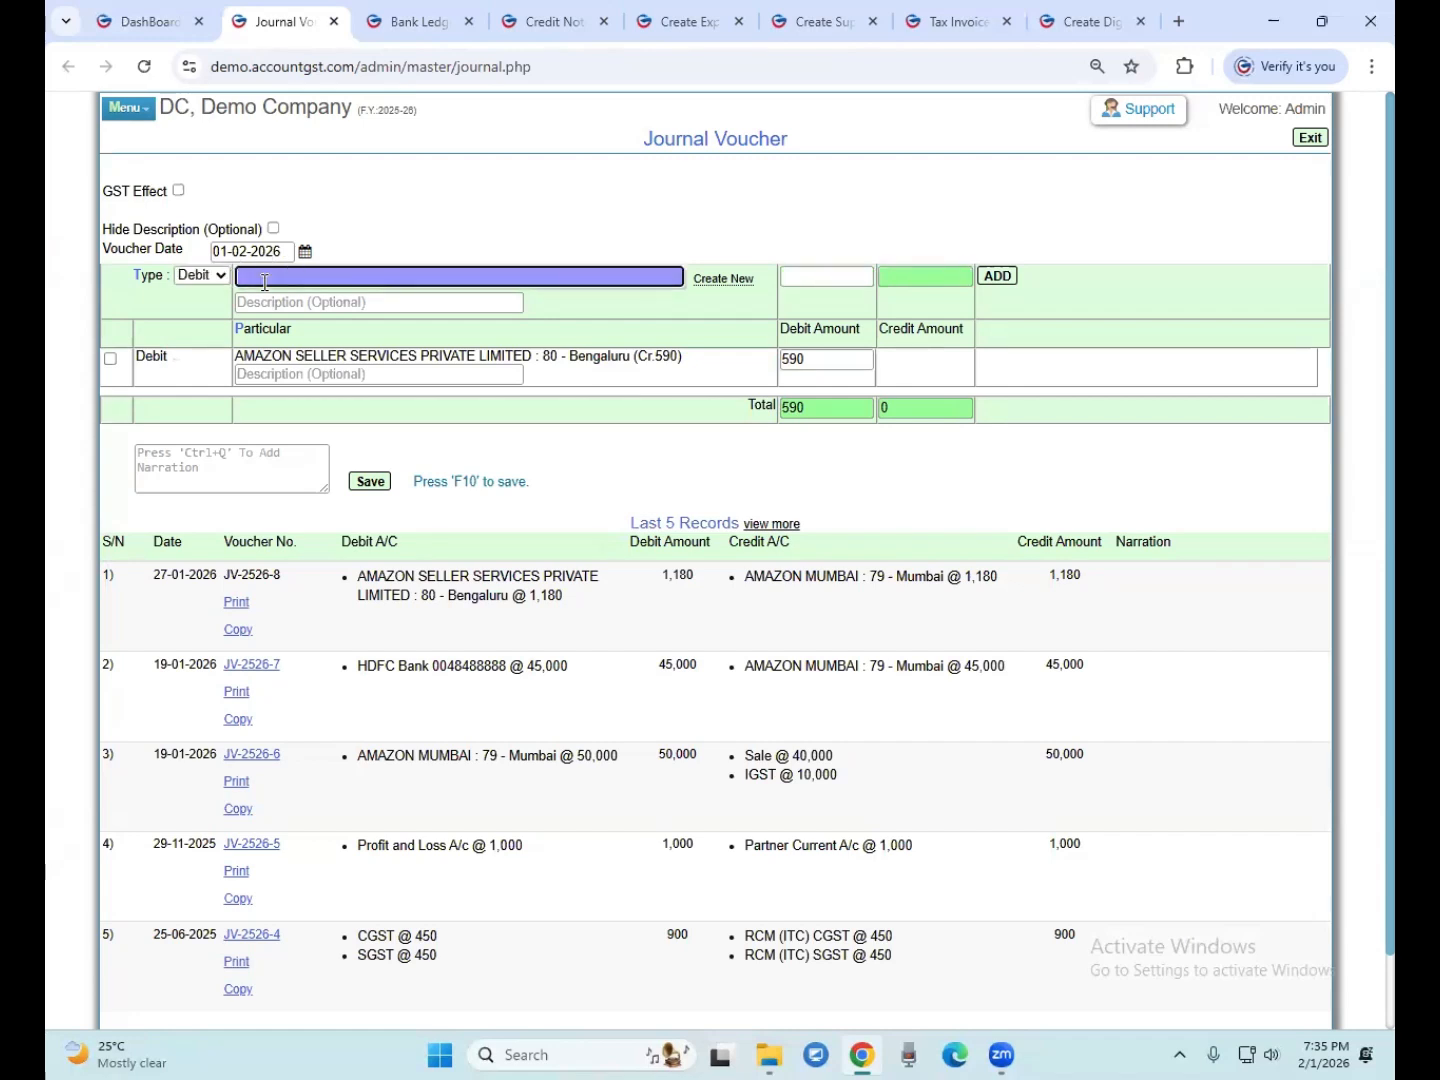
type("bank")
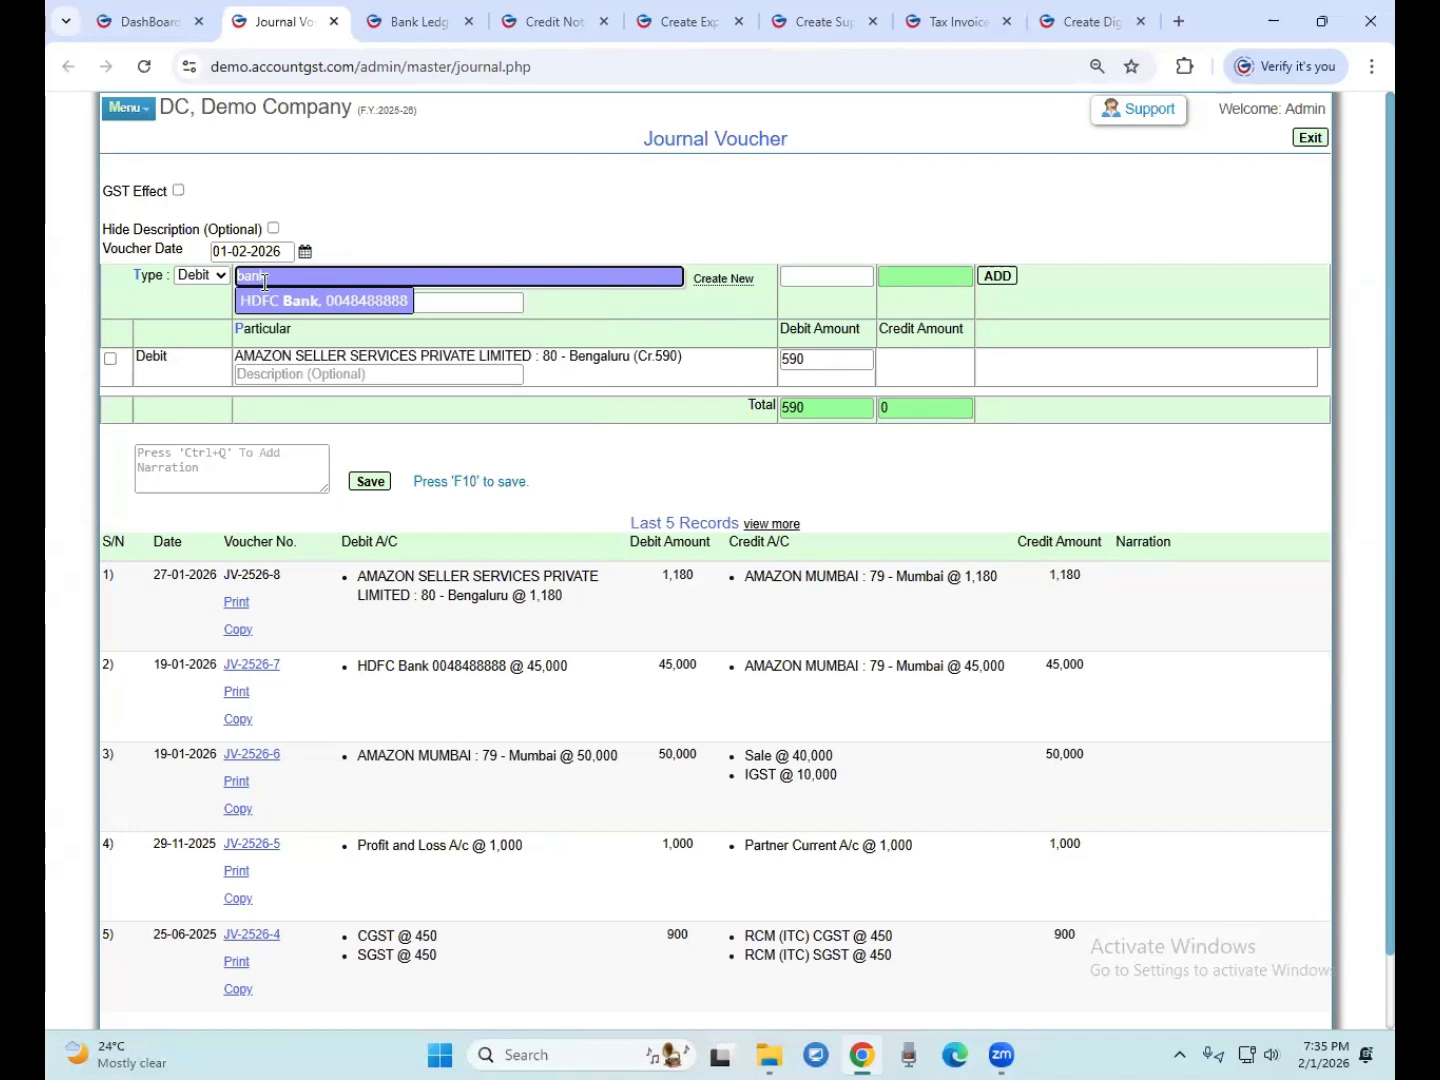
key("Return")
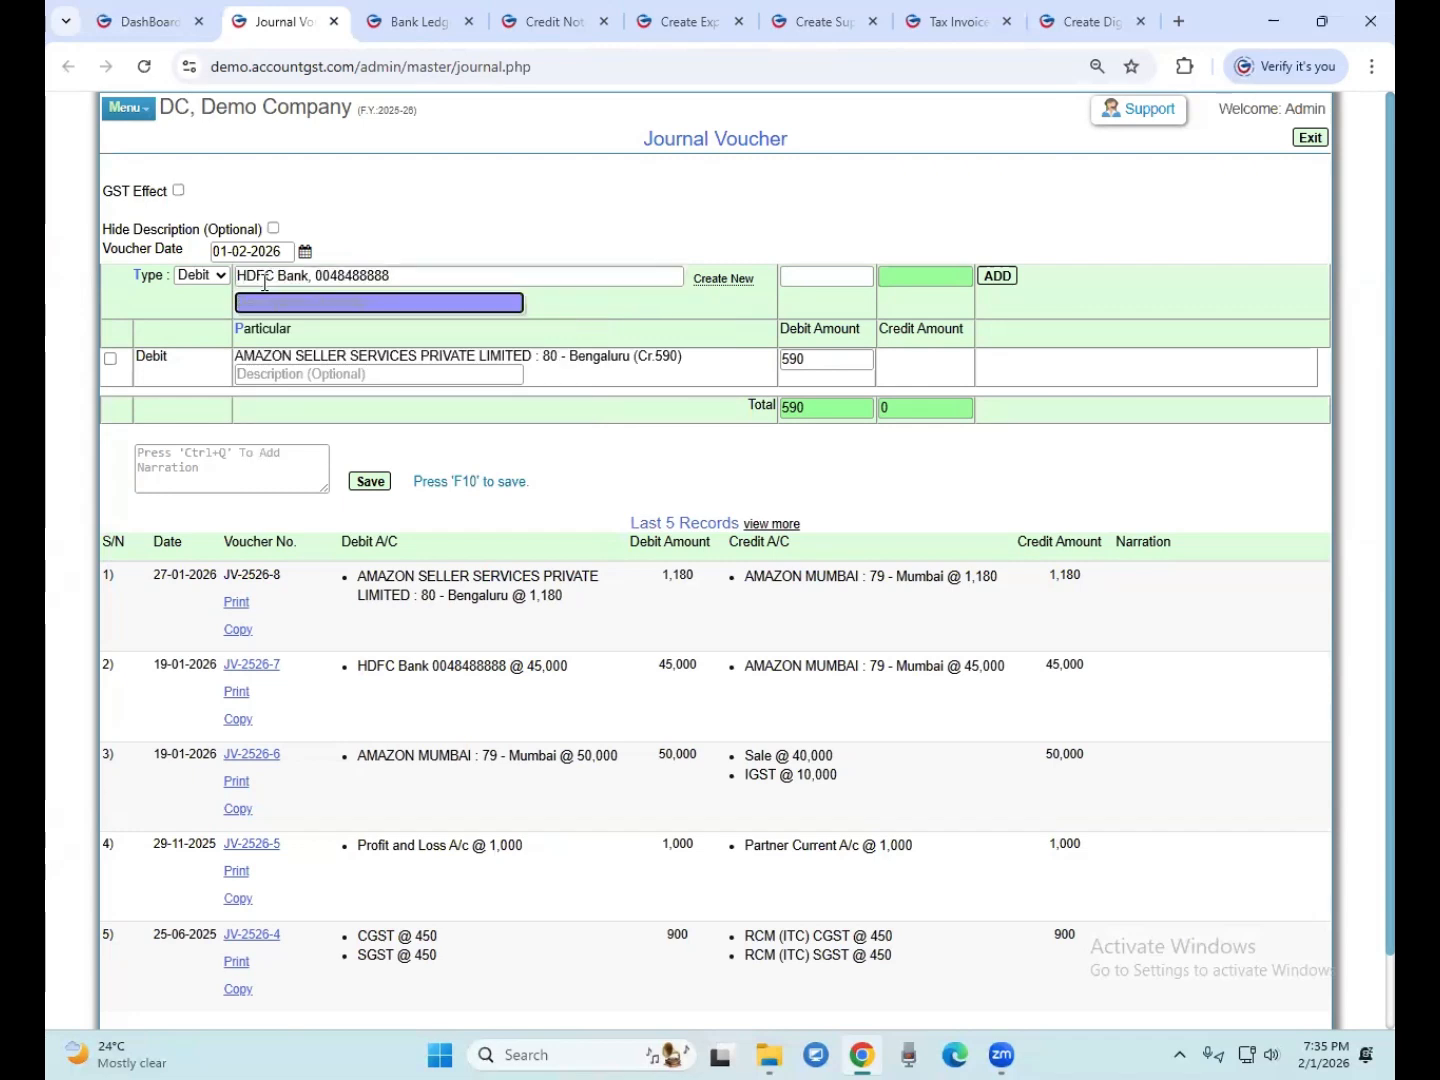
Check the Feb-2026 balance in the Amazon sale Outstanding ledger and calculate 5900 minus 590 in the Windows Calculator
left_click(437, 27)
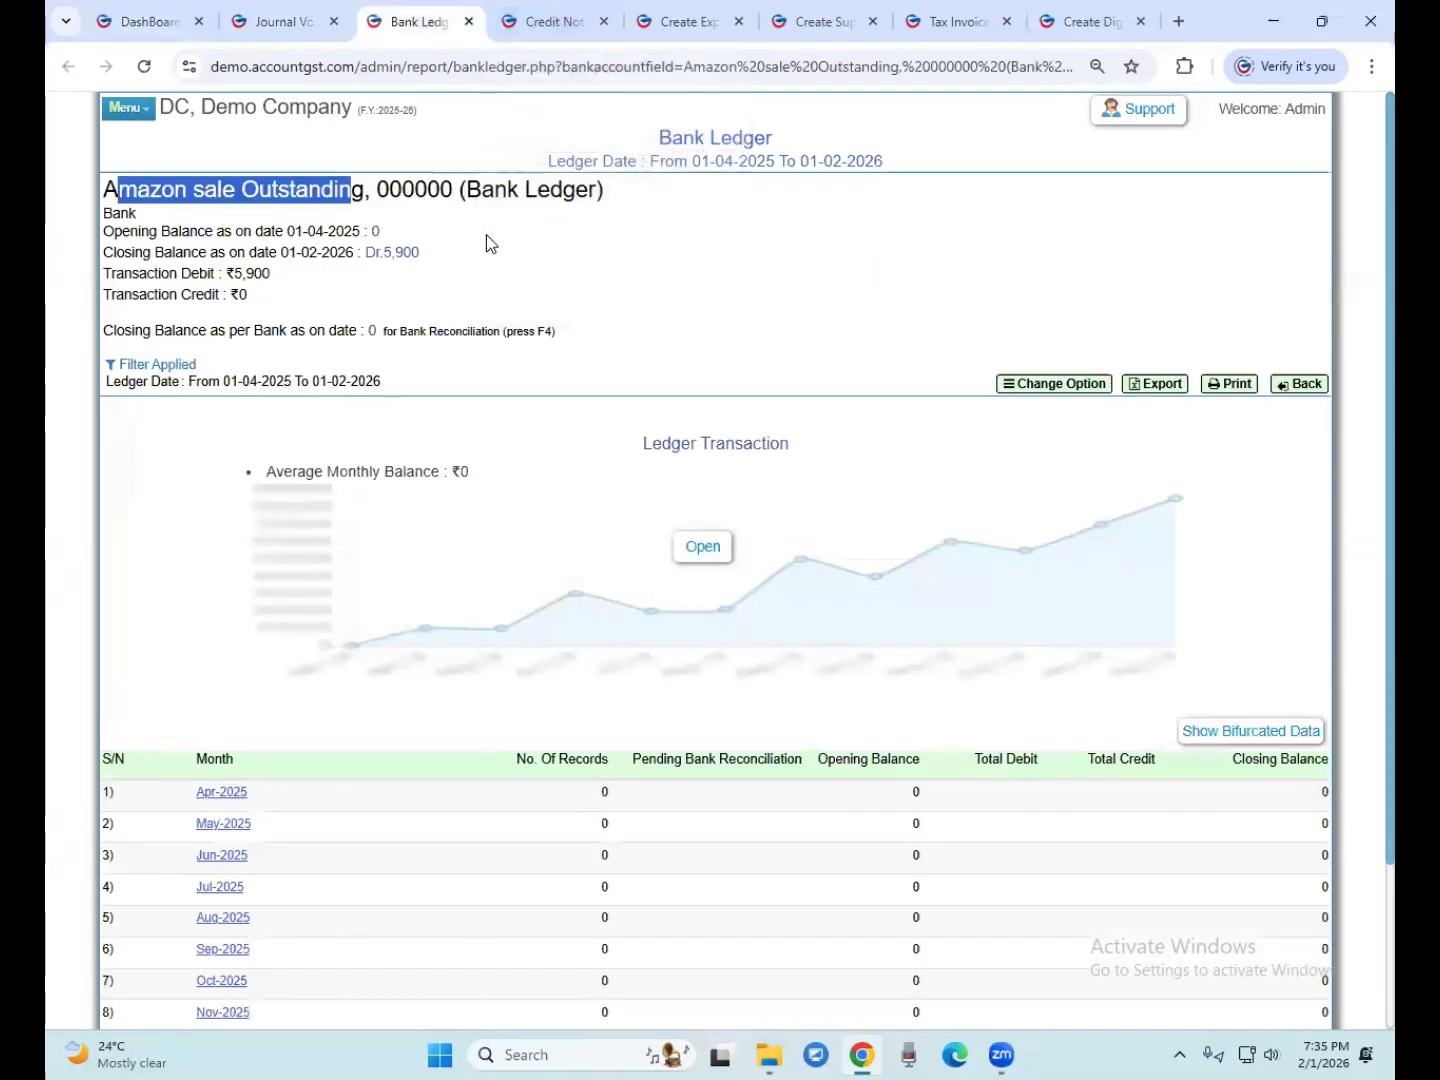
scroll(828, 543, "down", 2)
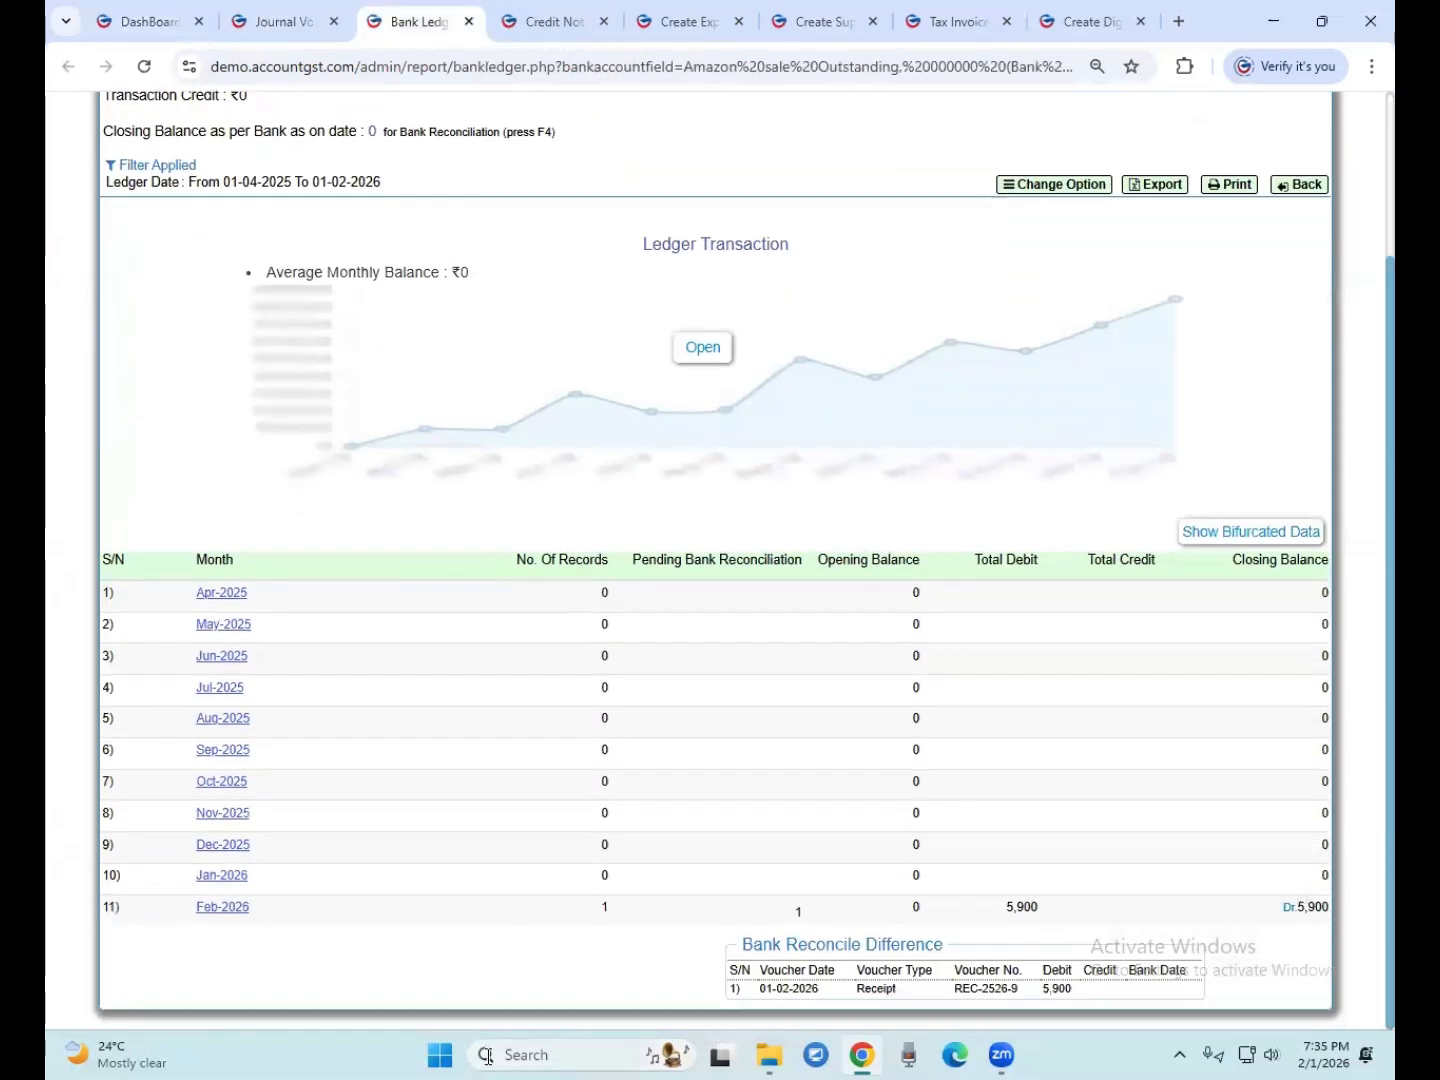
right_click(425, 1049)
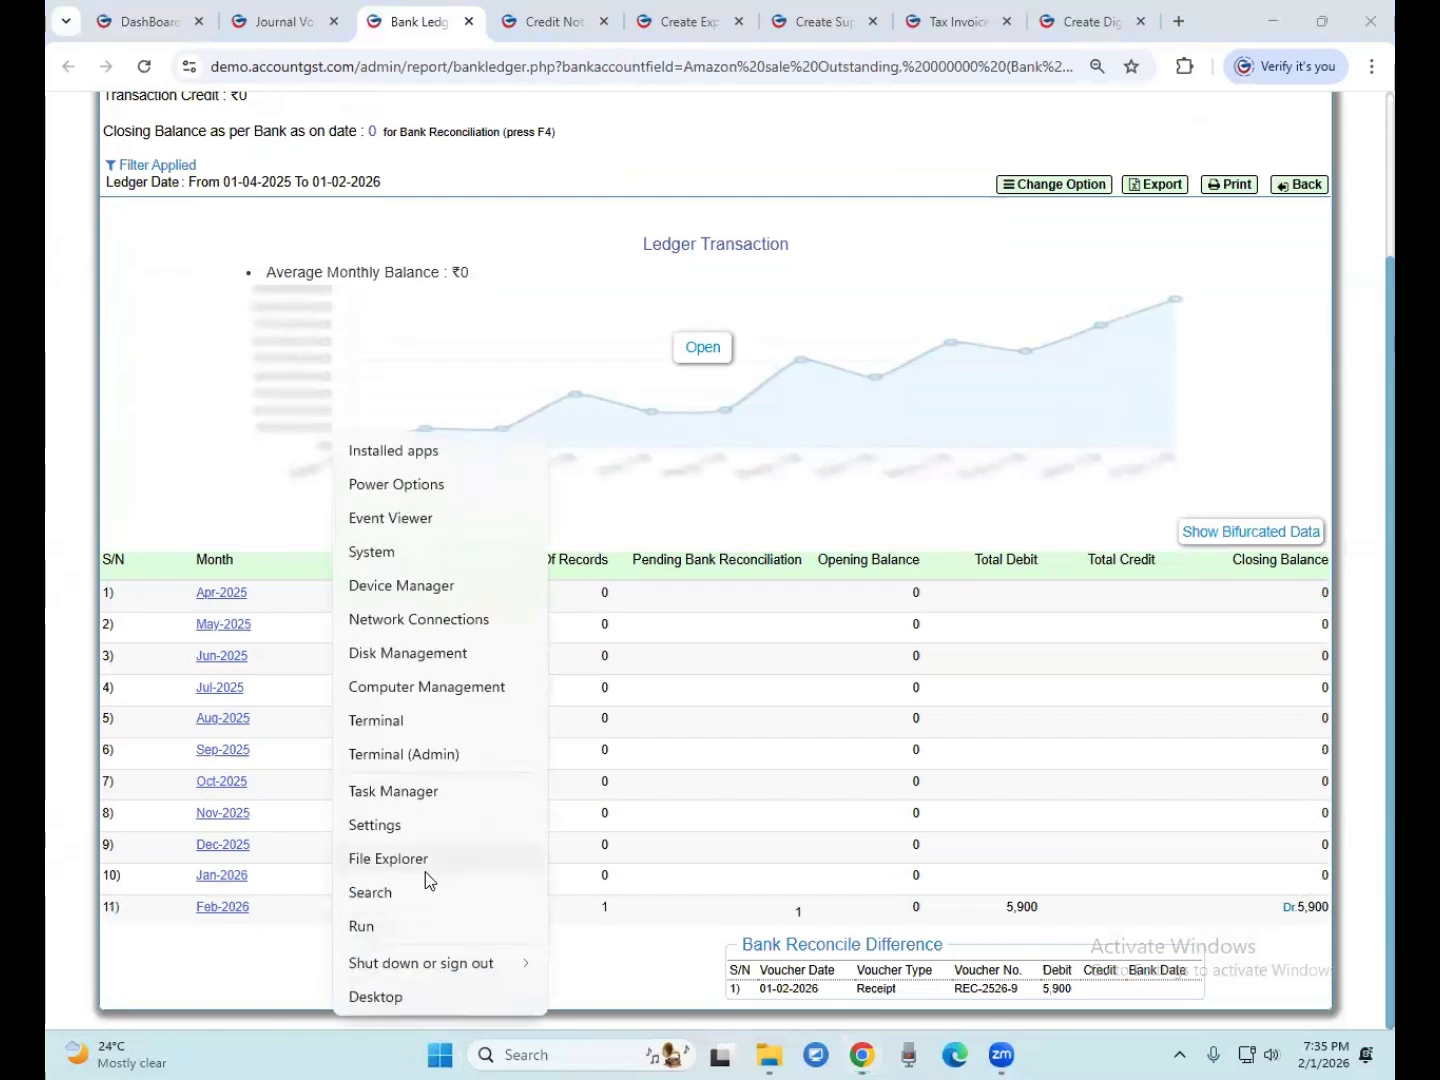
left_click(384, 923)
key("Return")
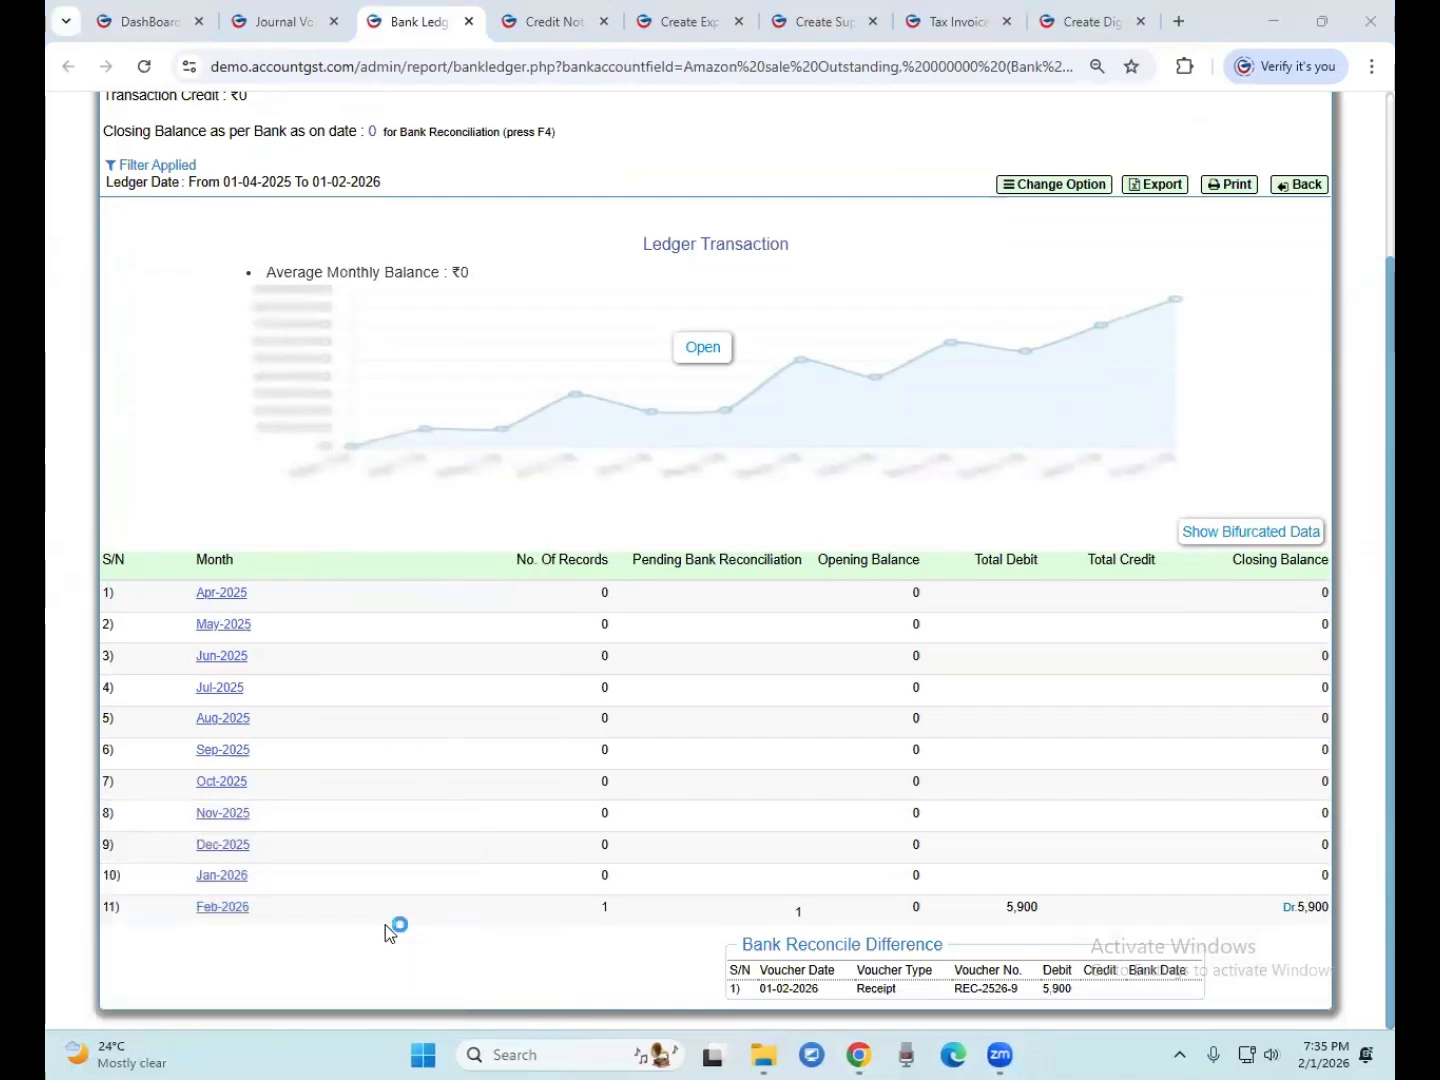
type("5900")
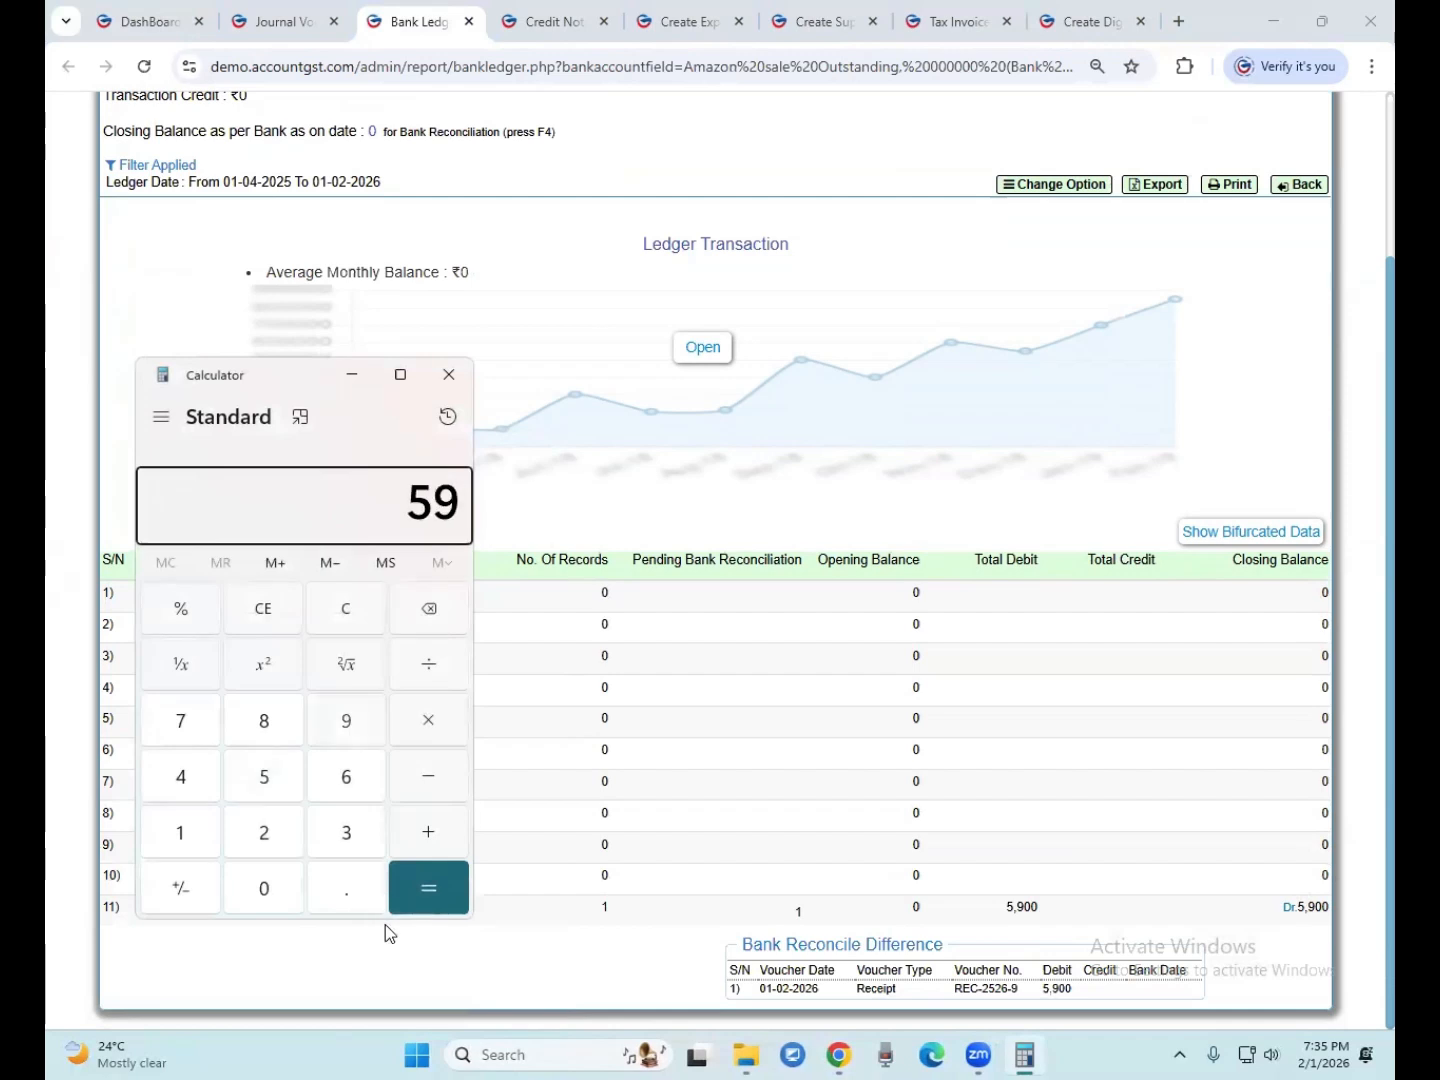
key("minus")
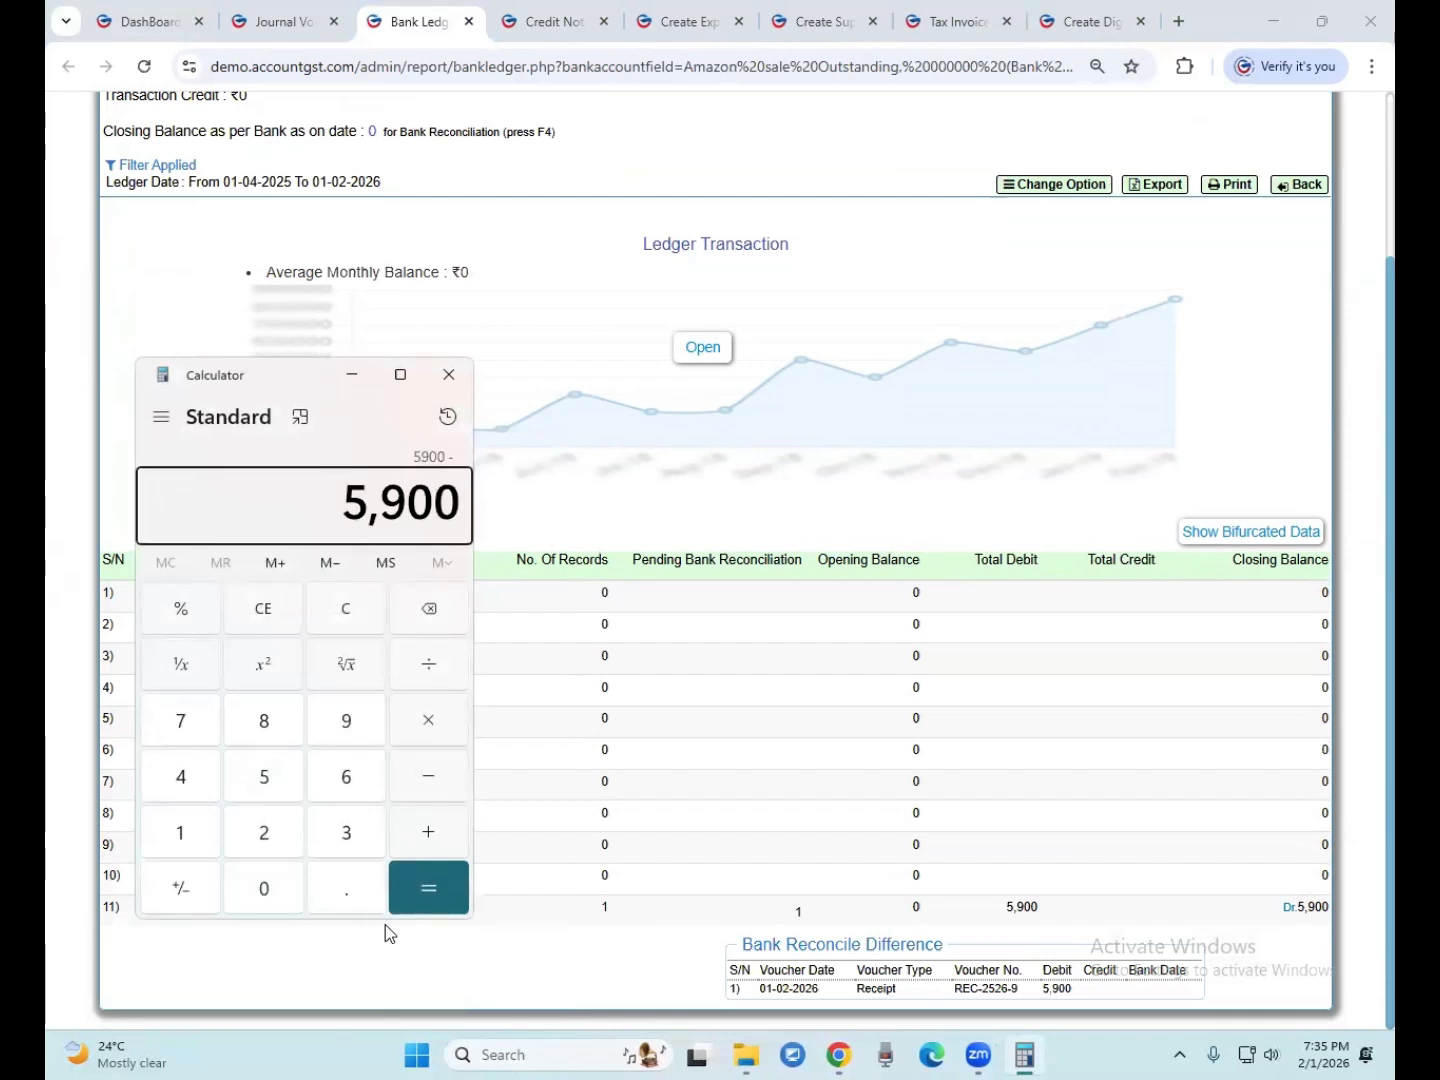
type("590")
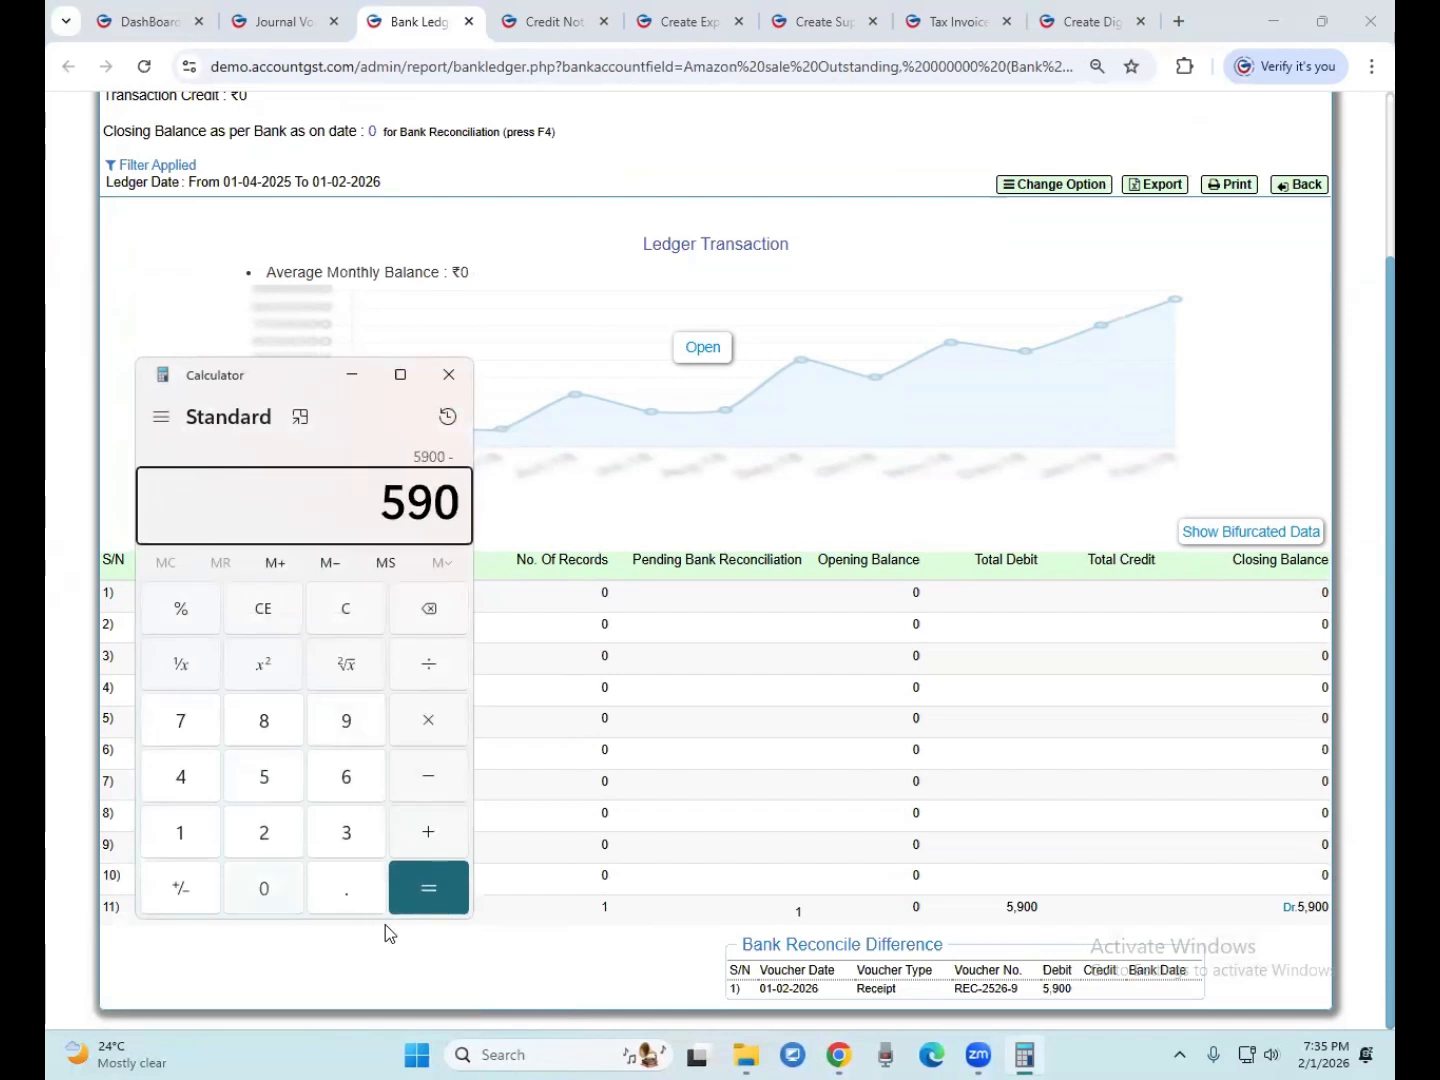
key("Return")
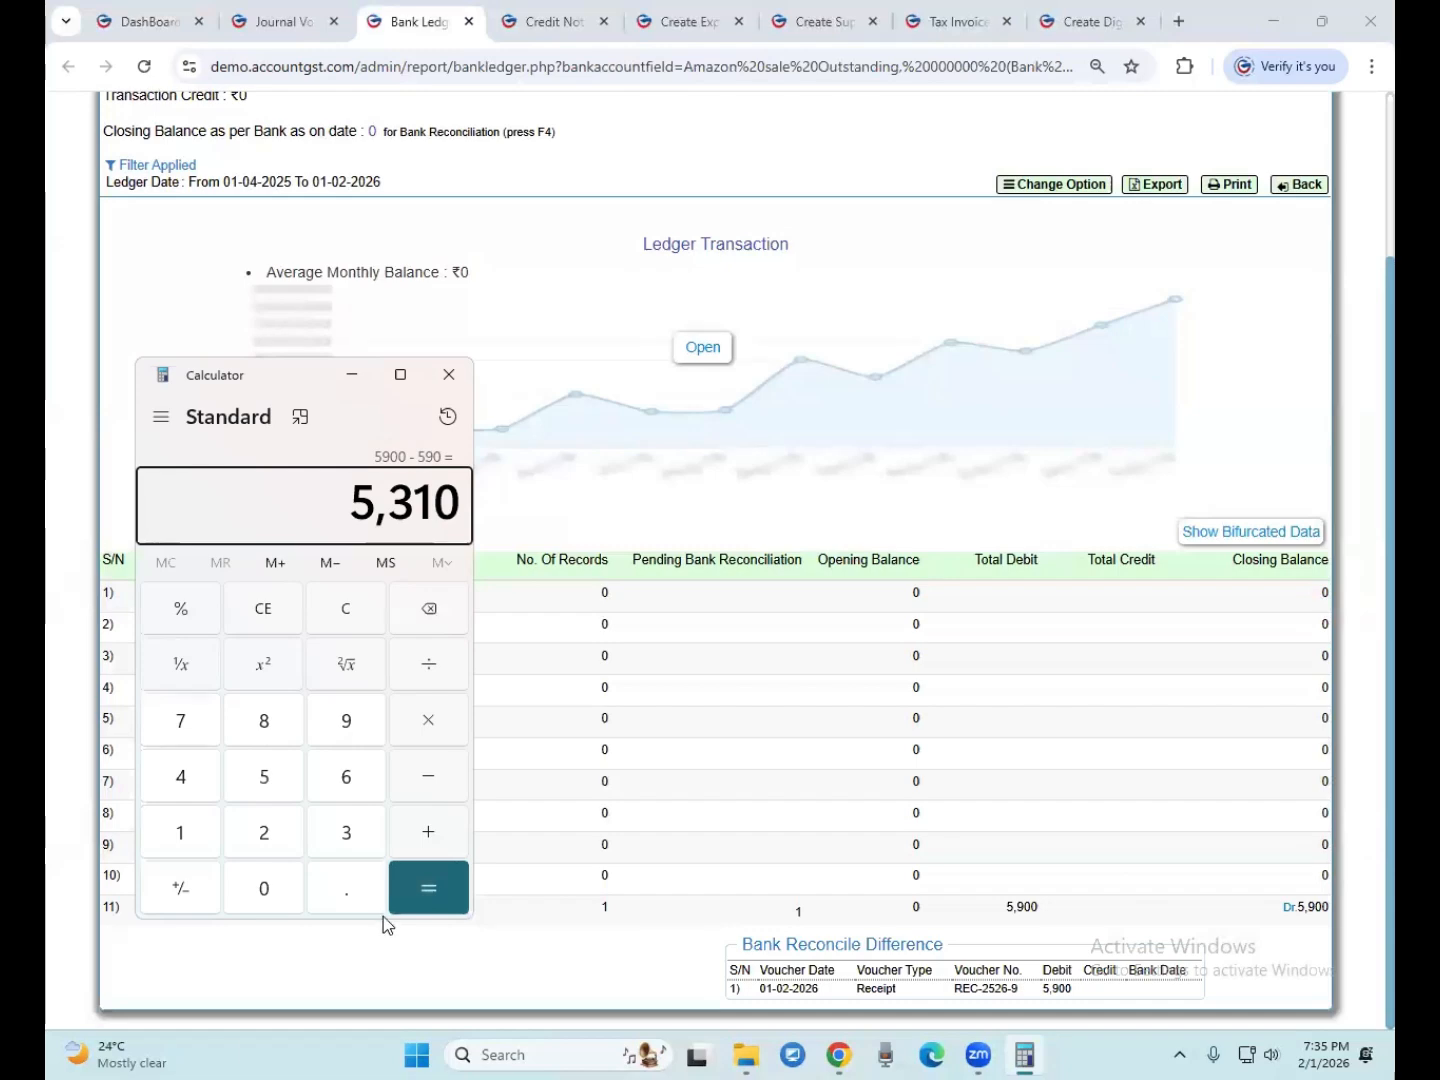
left_click(351, 374)
Return to the journal voucher and add the HDFC Bank debit line with an amount of 5310, leaving its description blank
left_click(283, 22)
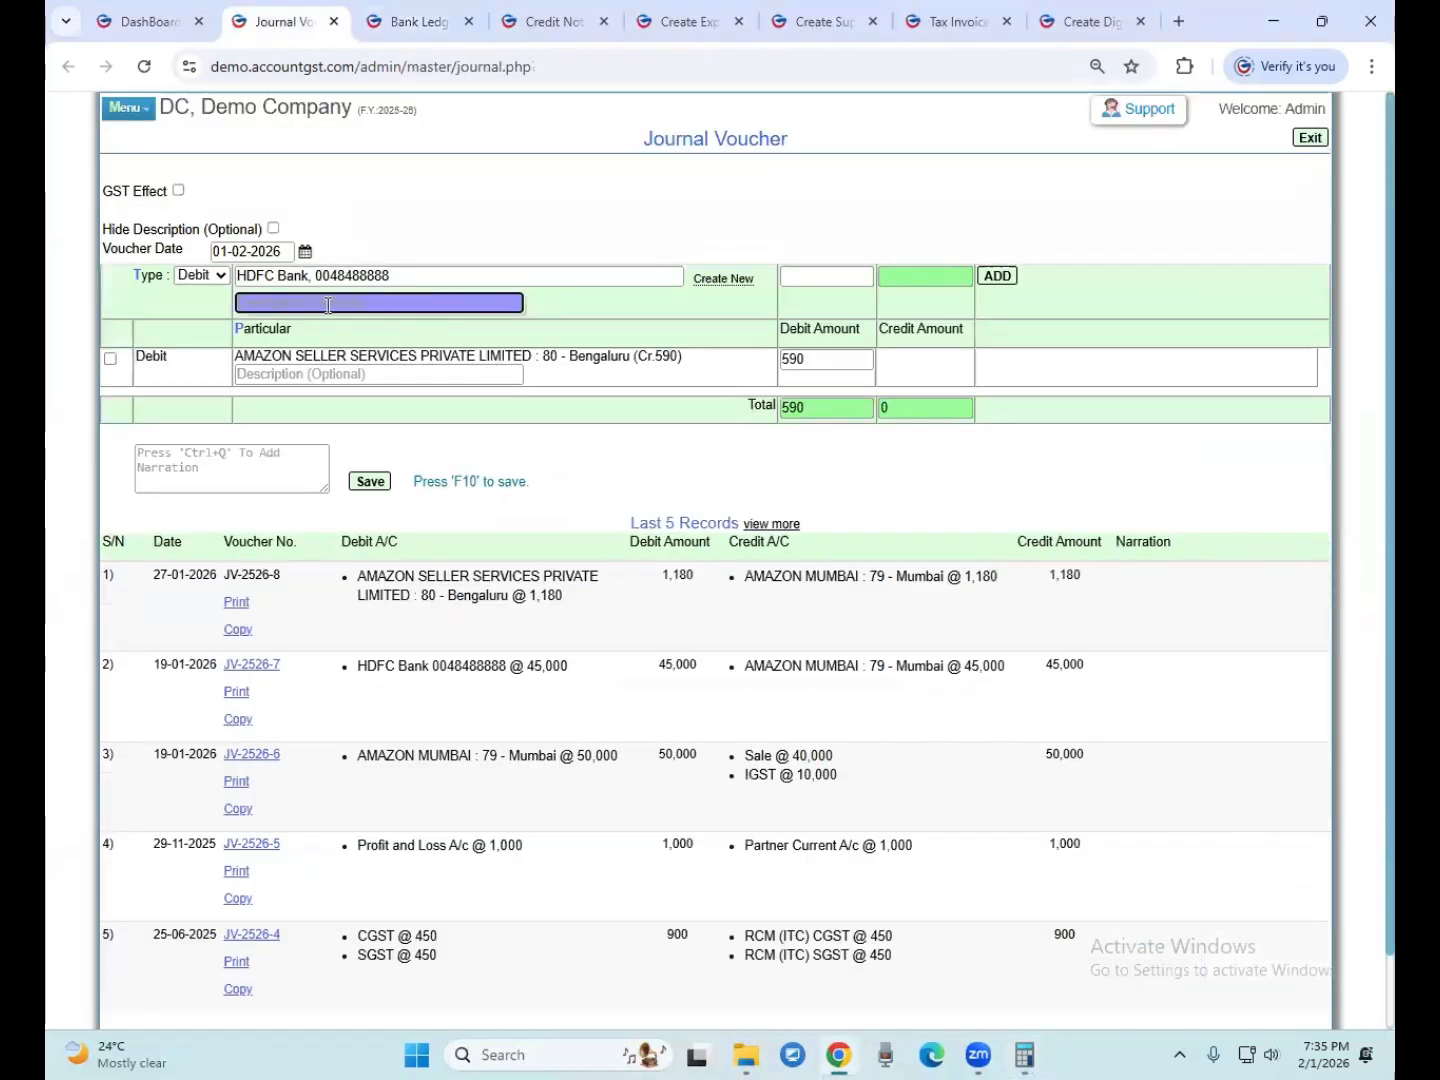
left_click(806, 276)
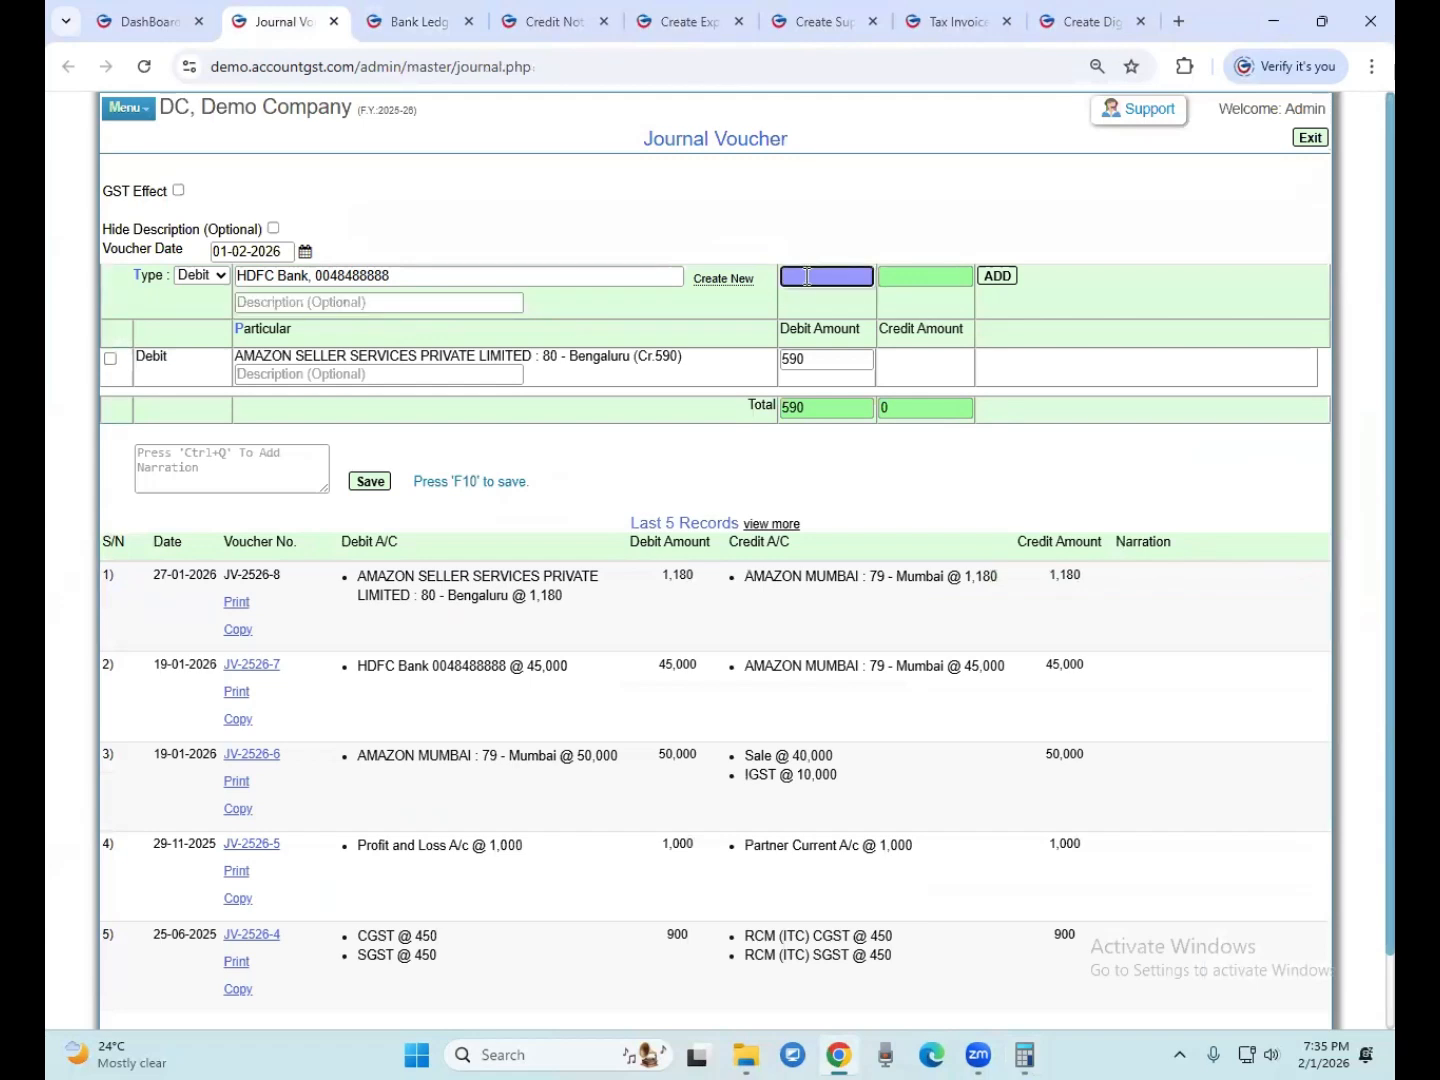
type("531")
key("Tab")
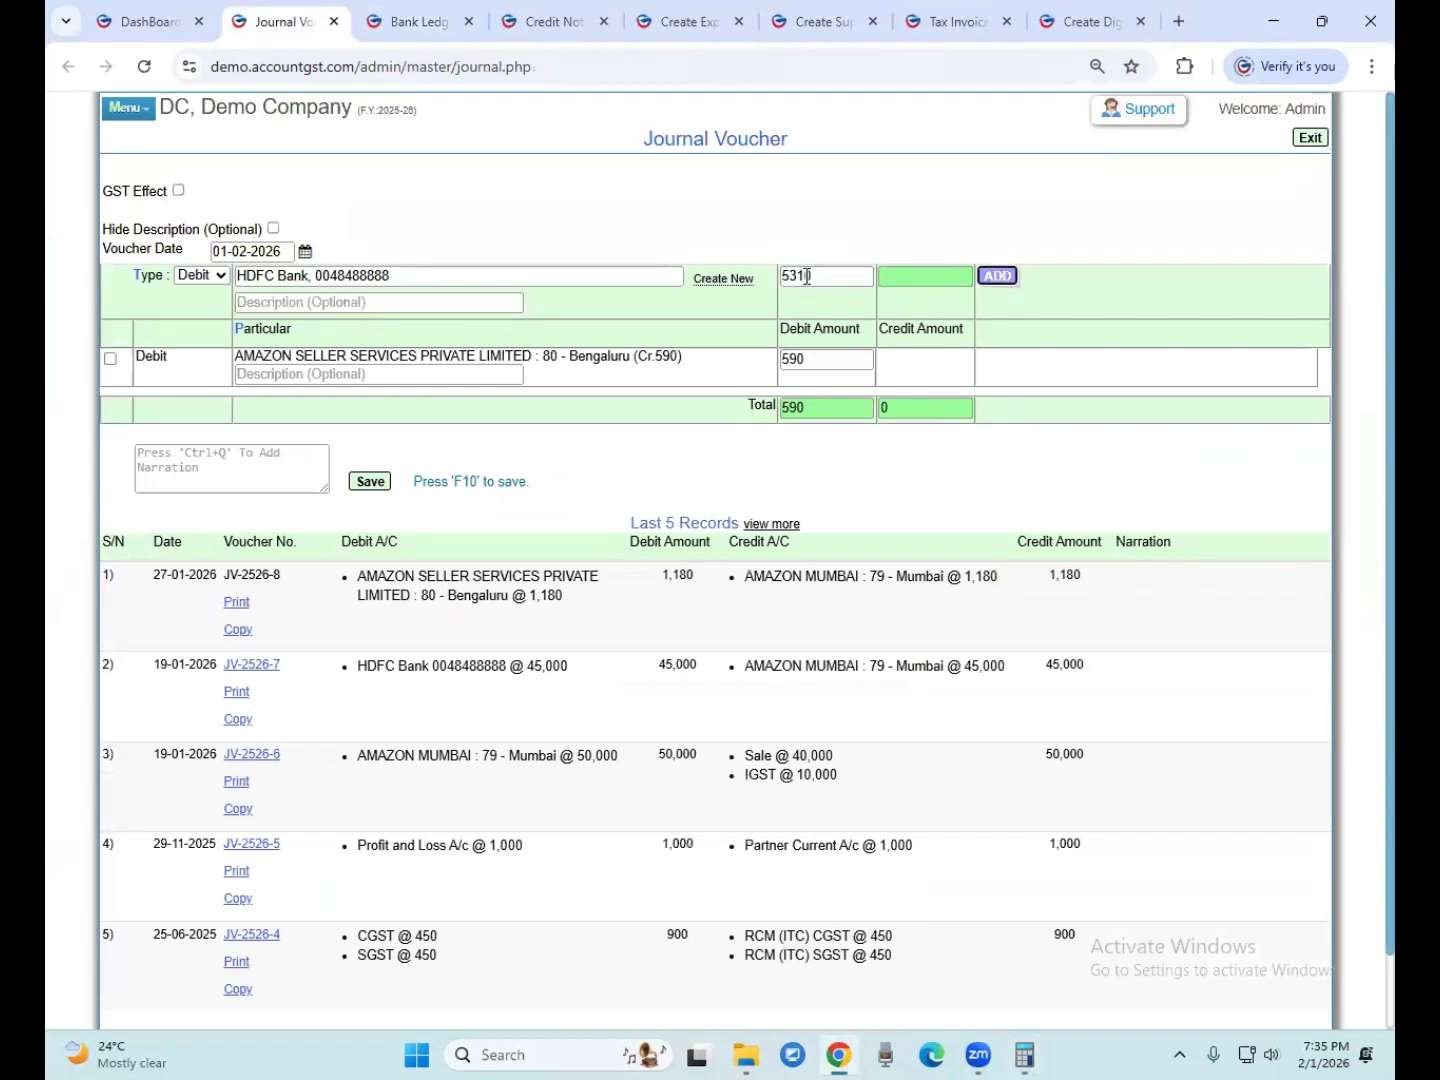
key("Return")
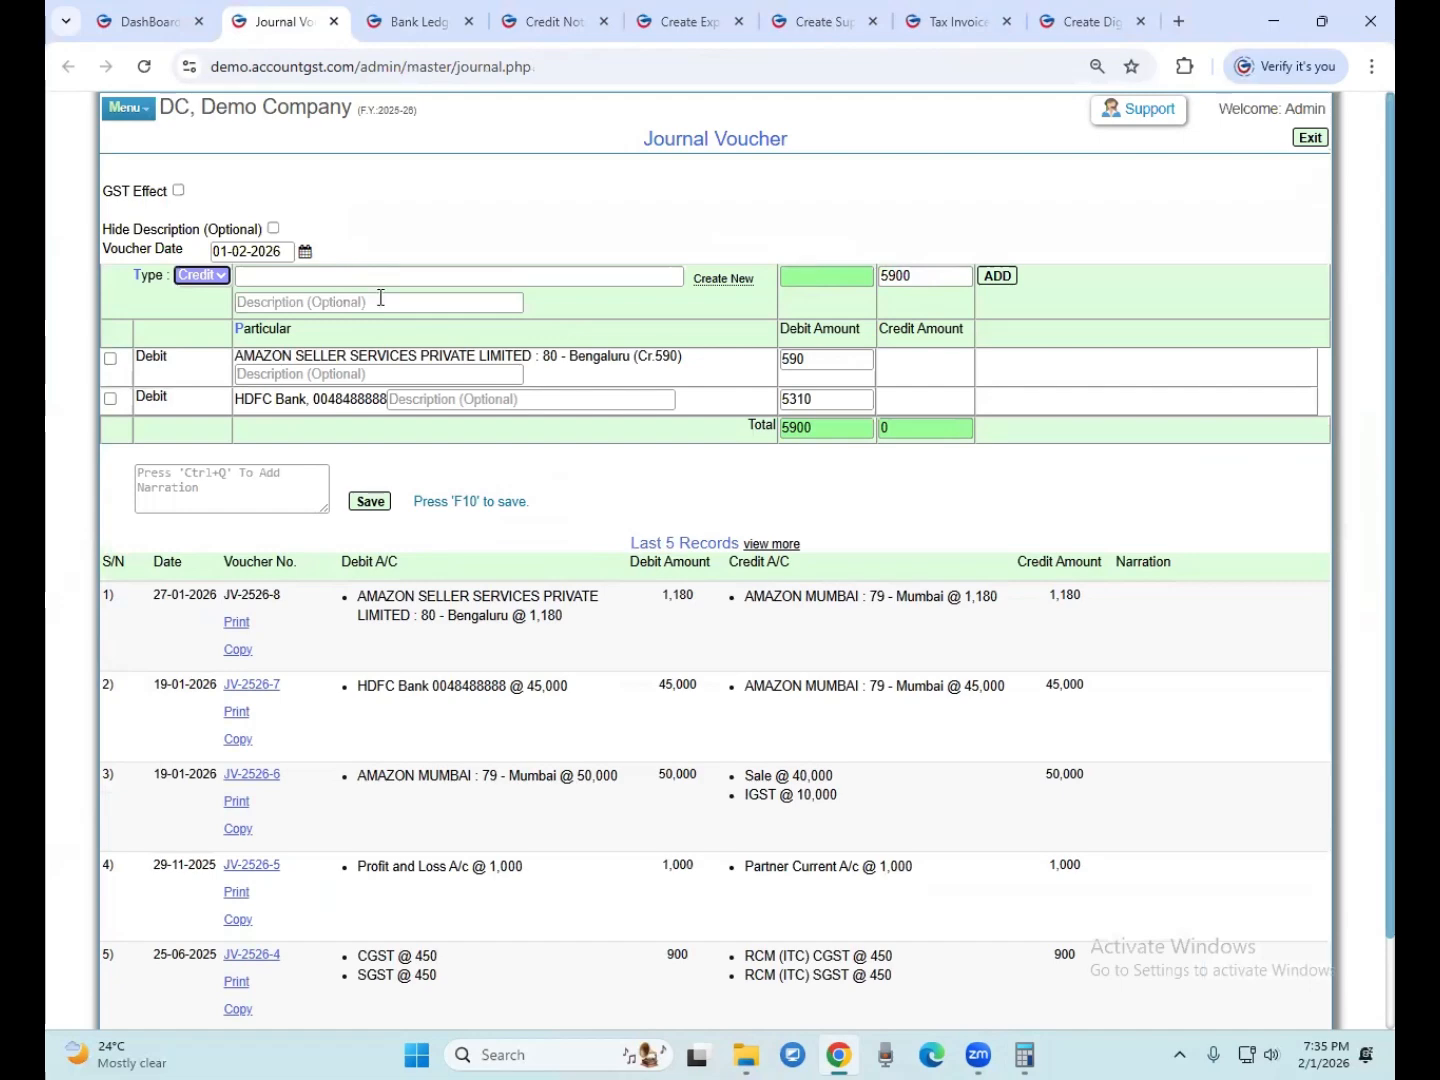
Add a credit line of 5900 for Amazon sale Outstanding without a description and save the journal voucher
key("Tab")
type("ana")
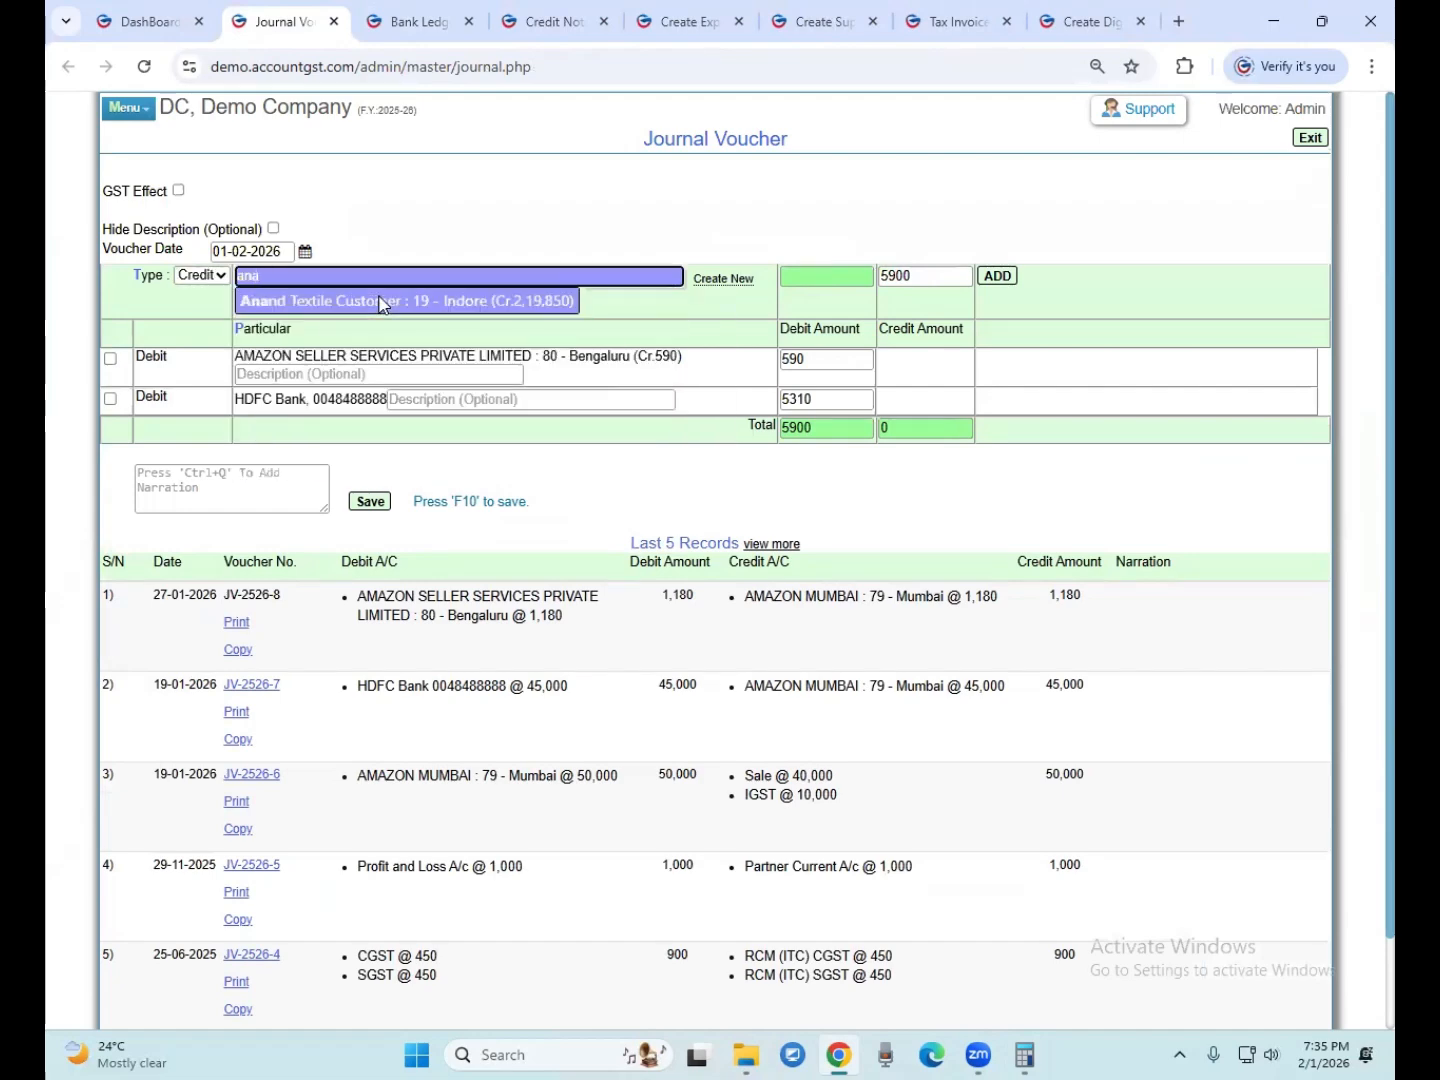
key("BackSpace")
key("BackSpace")
type("ma")
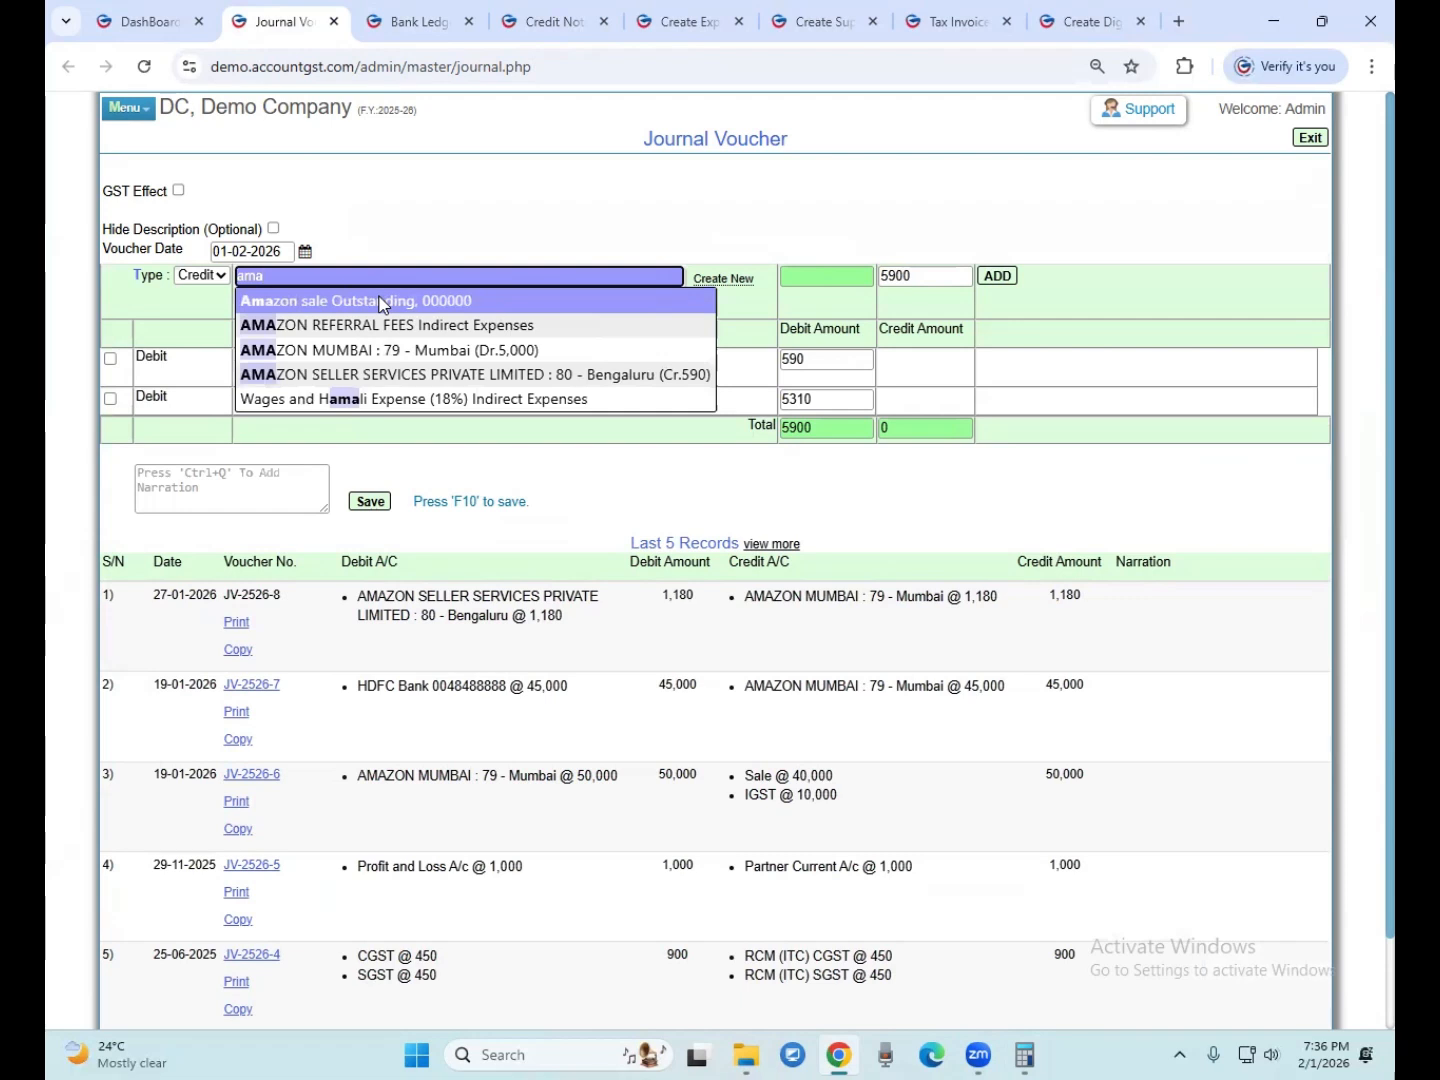
left_click(380, 303)
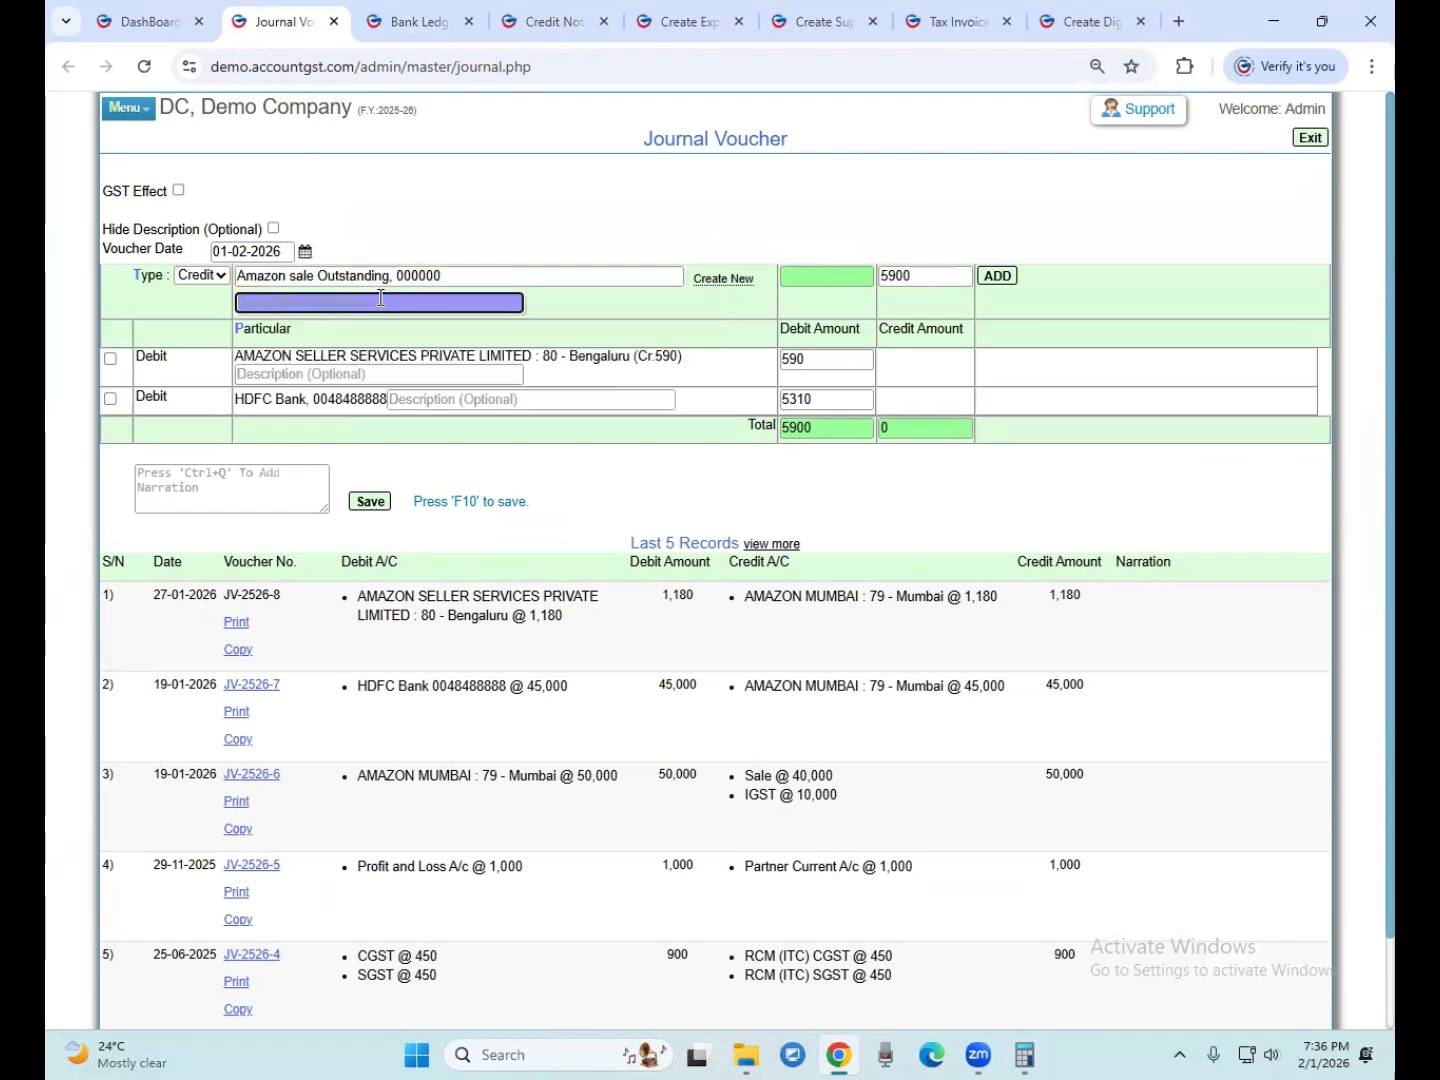
key("Tab")
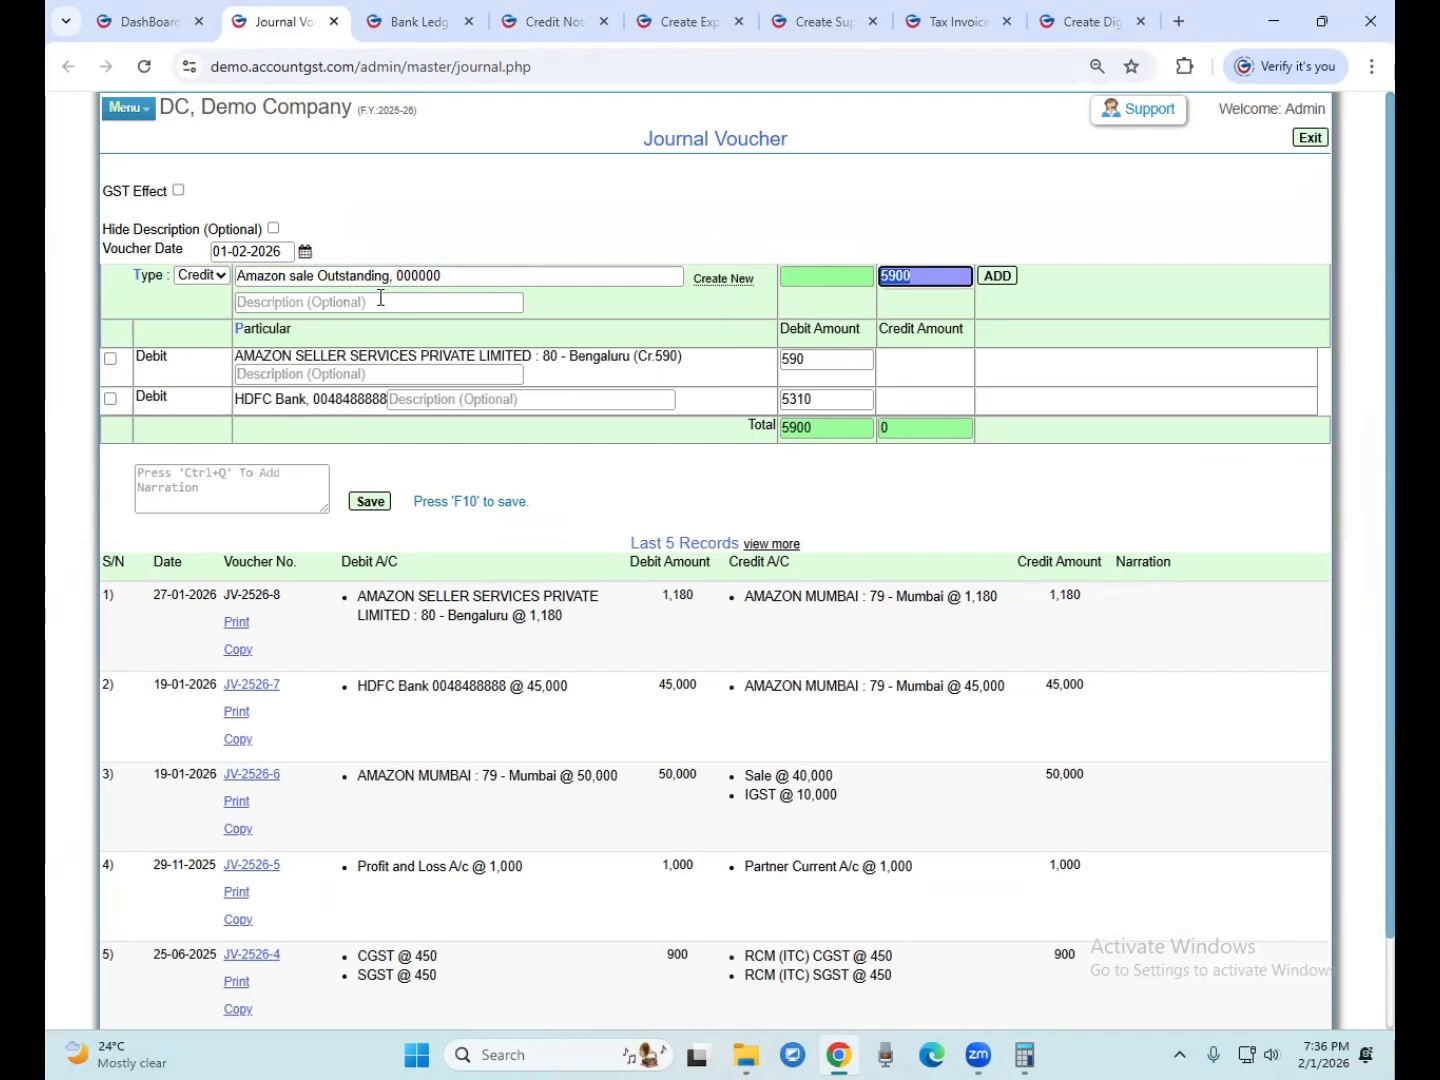
key("Tab")
key("Return")
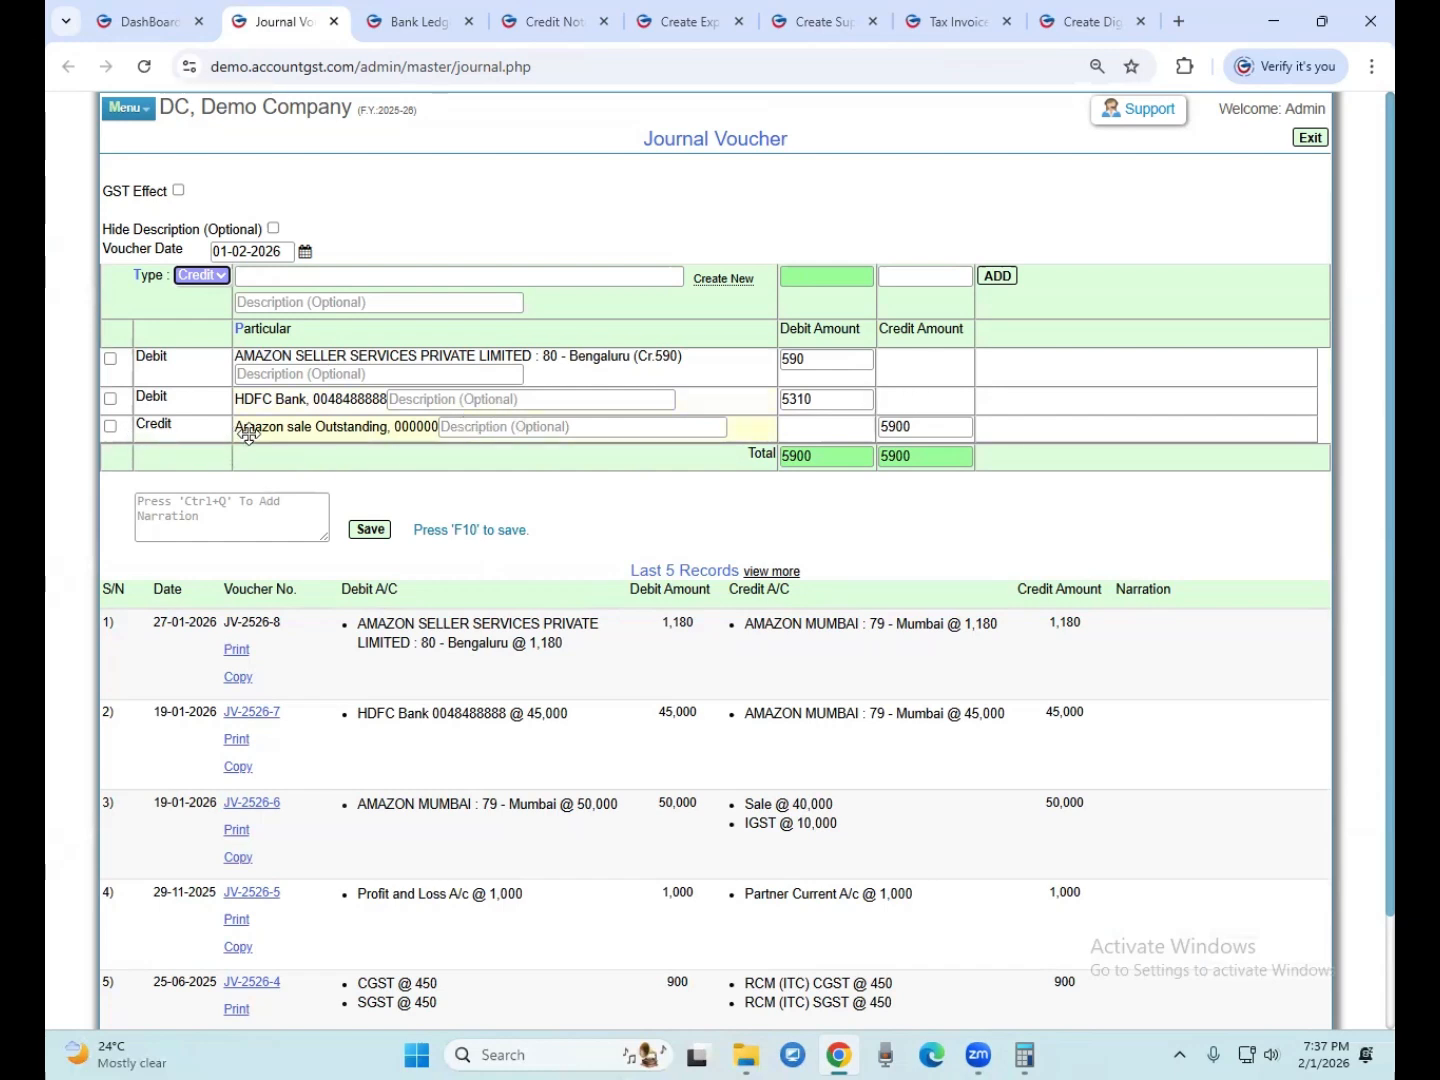
left_click(912, 424)
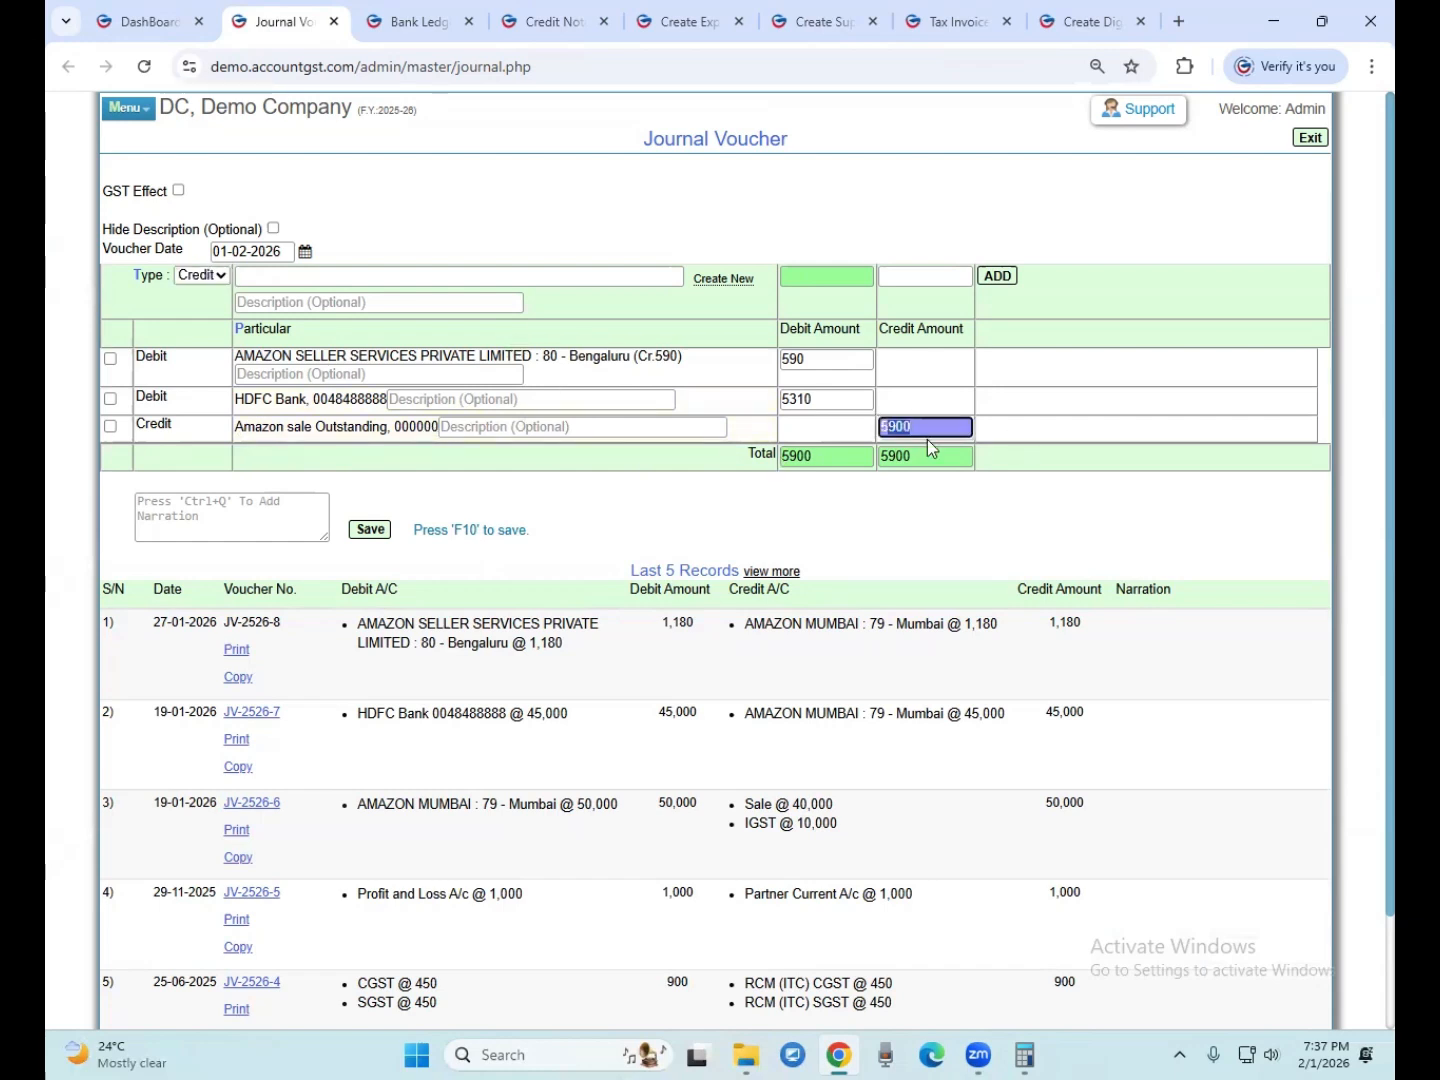
left_click(370, 533)
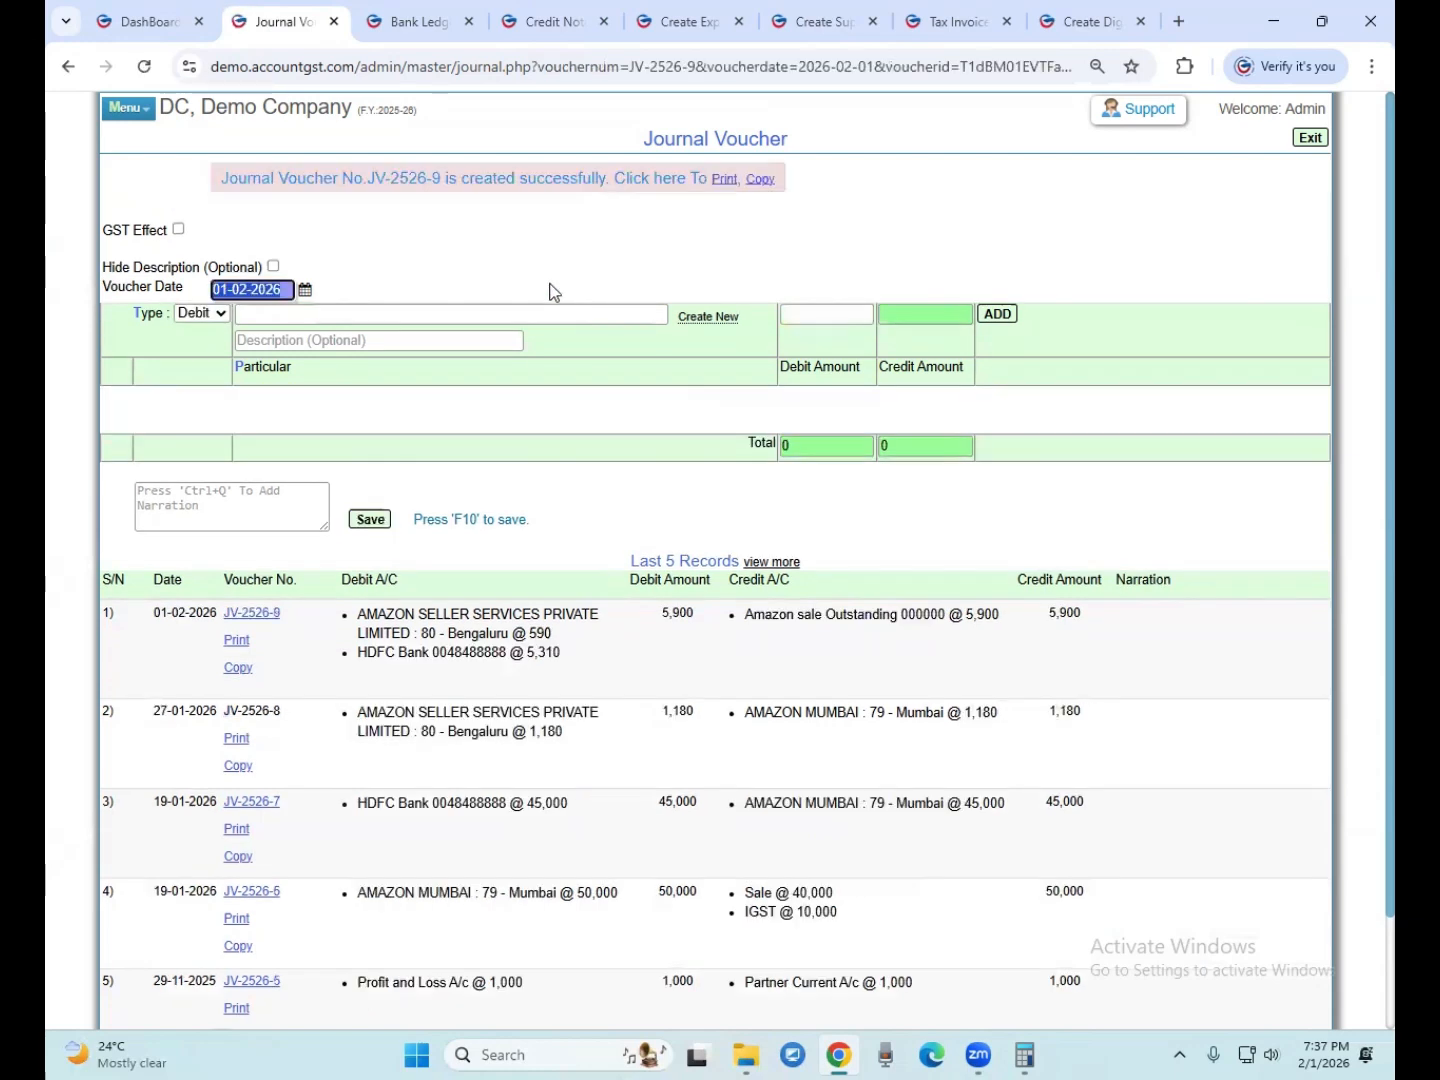
Close the leftover credit note, expense, supplier, tax invoice and last creation-form browser tabs, and reload the Journal Voucher page
left_click(404, 28)
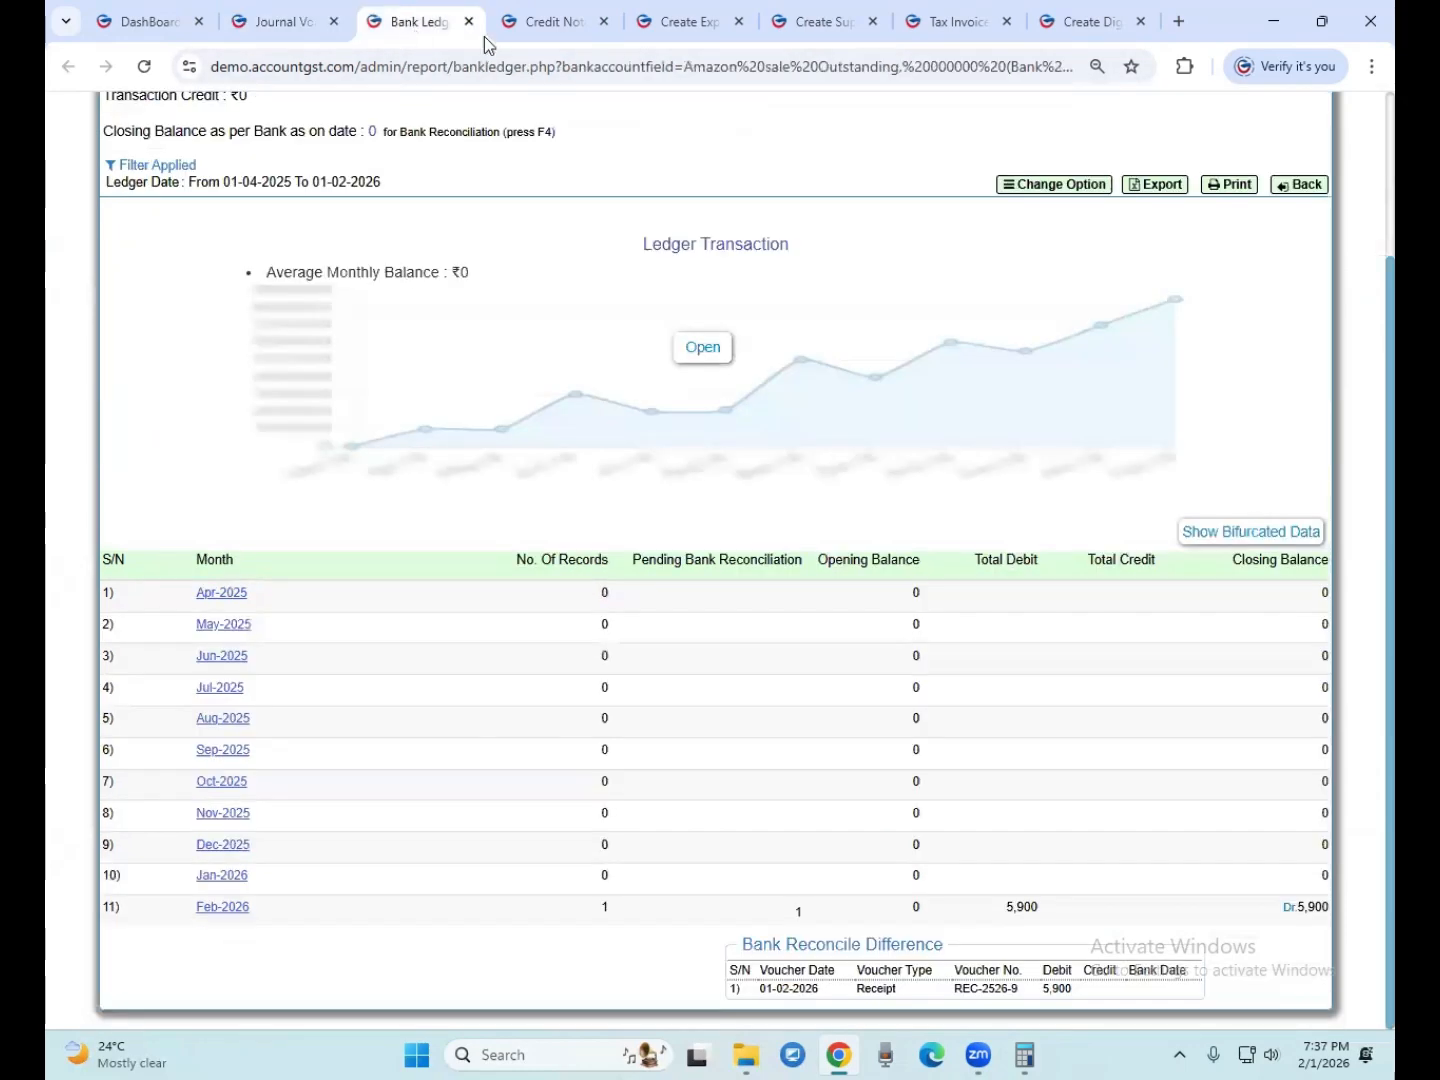
left_click(578, 31)
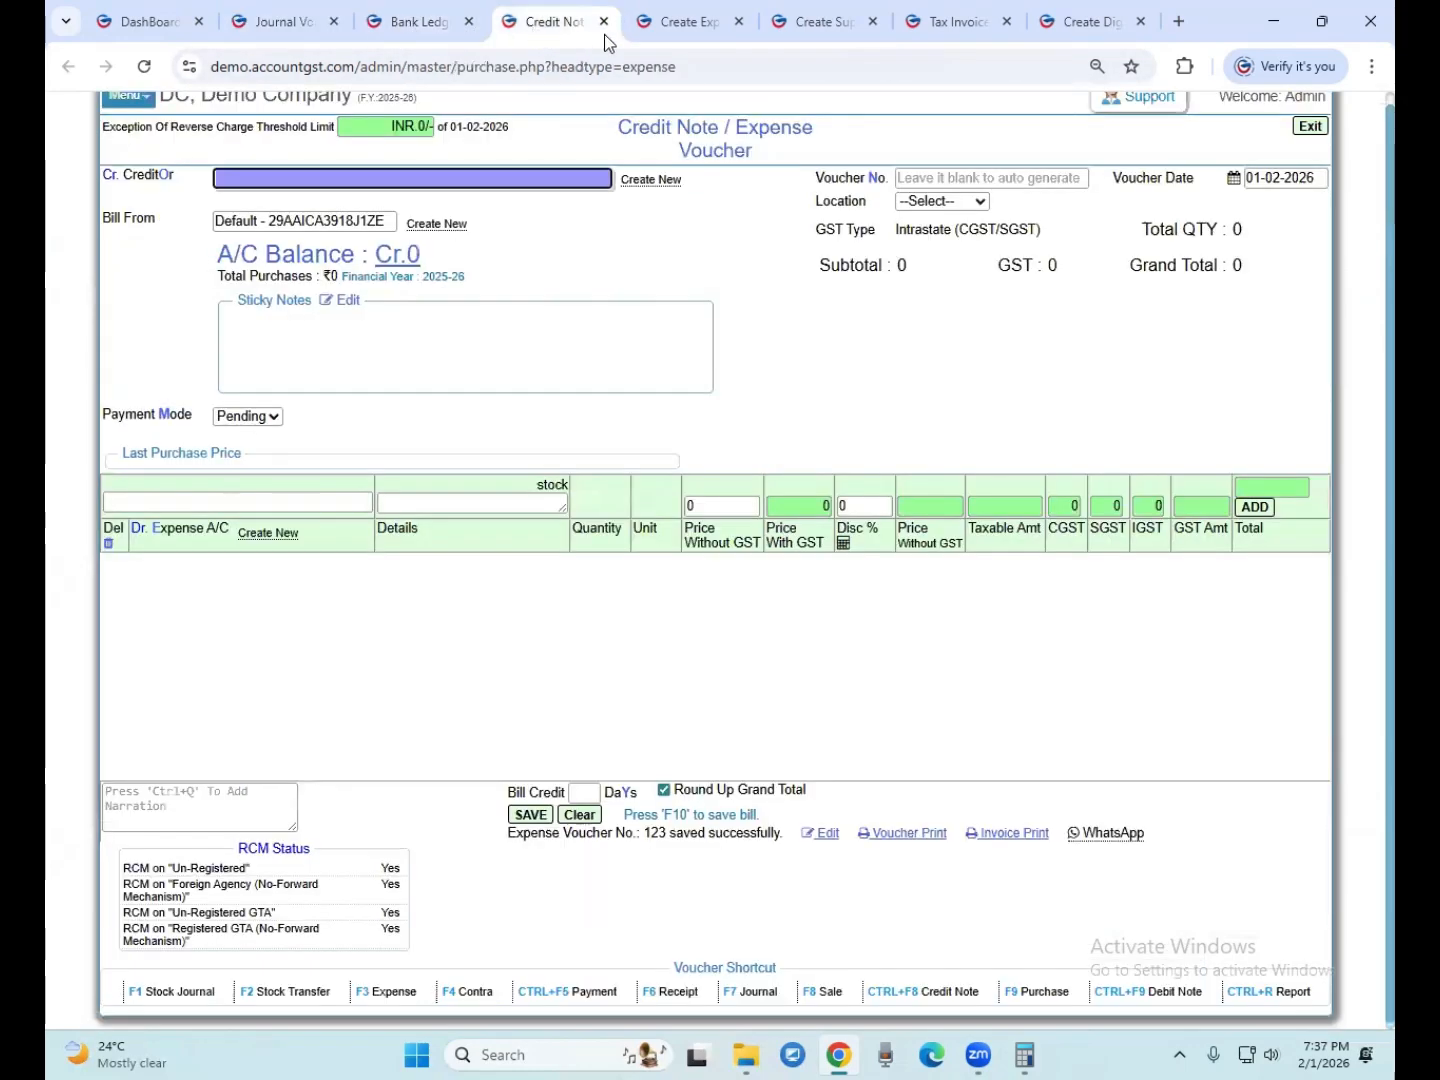
left_click(604, 22)
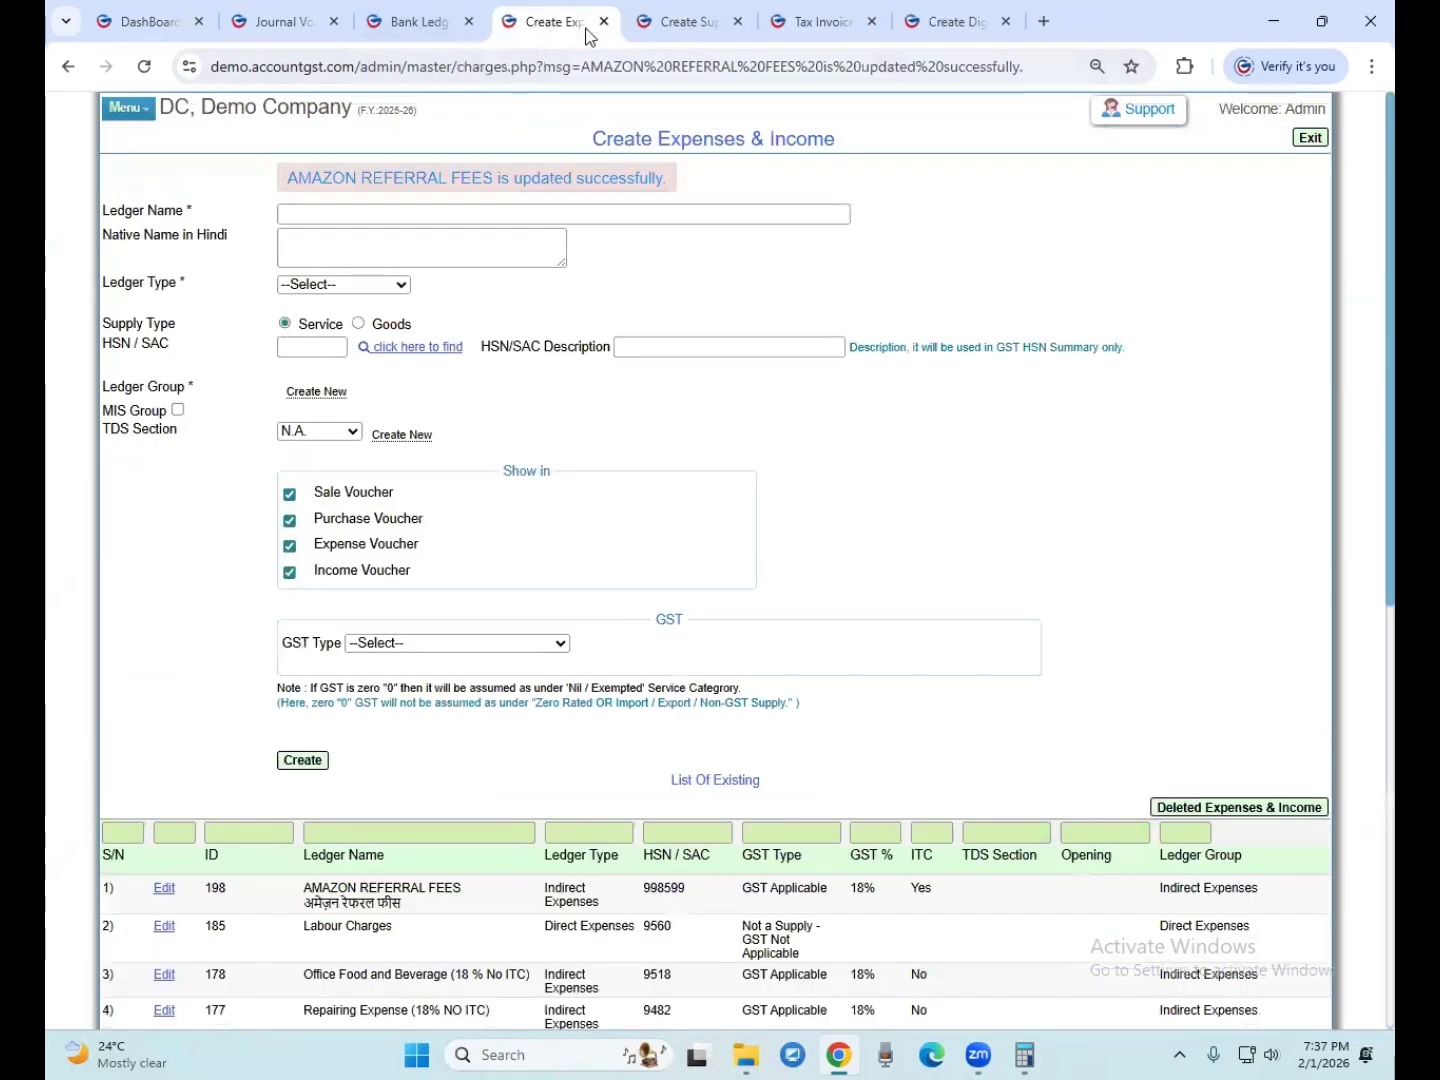
left_click(605, 22)
left_click(604, 22)
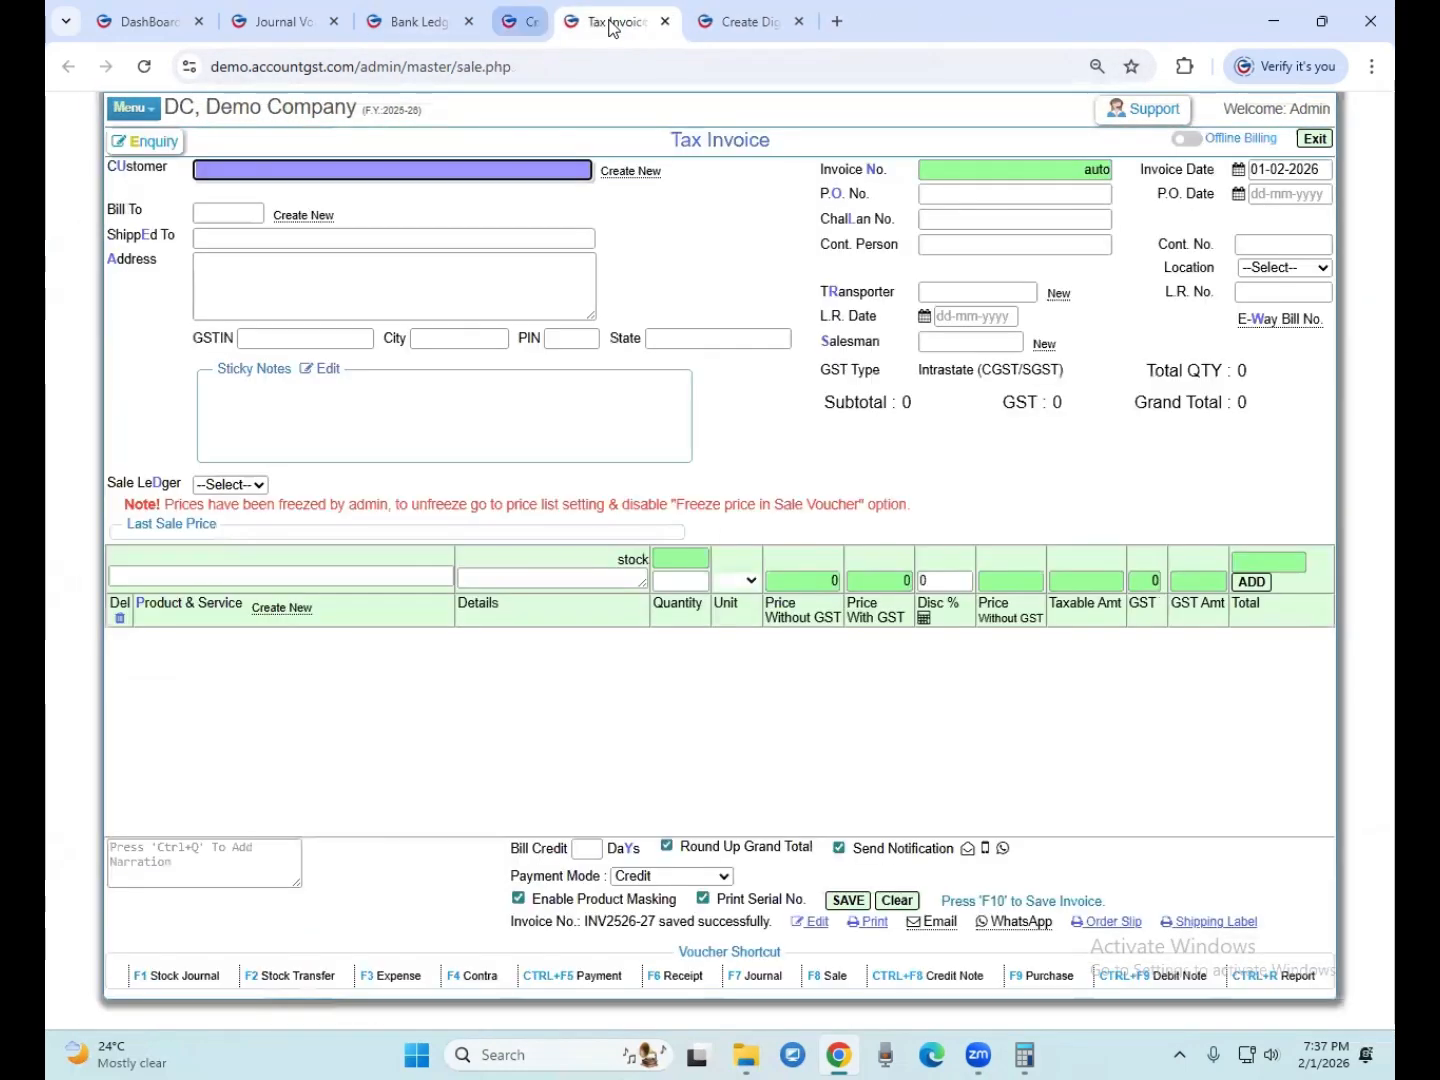
left_click(604, 23)
left_click(605, 22)
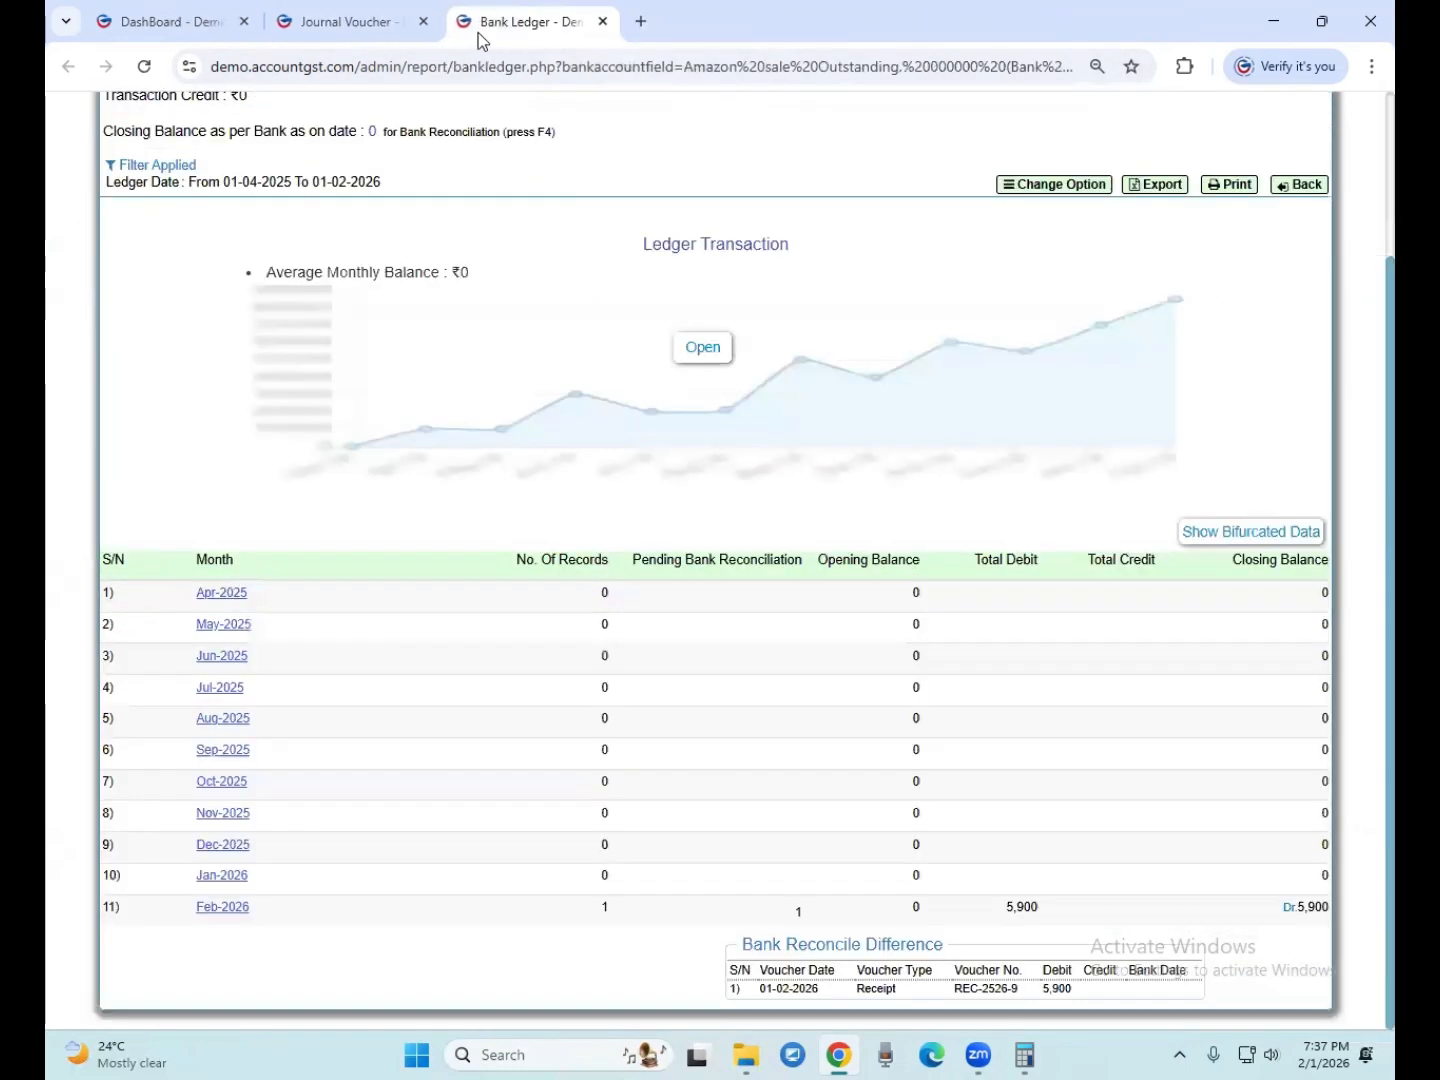
left_click(379, 23)
left_click(144, 66)
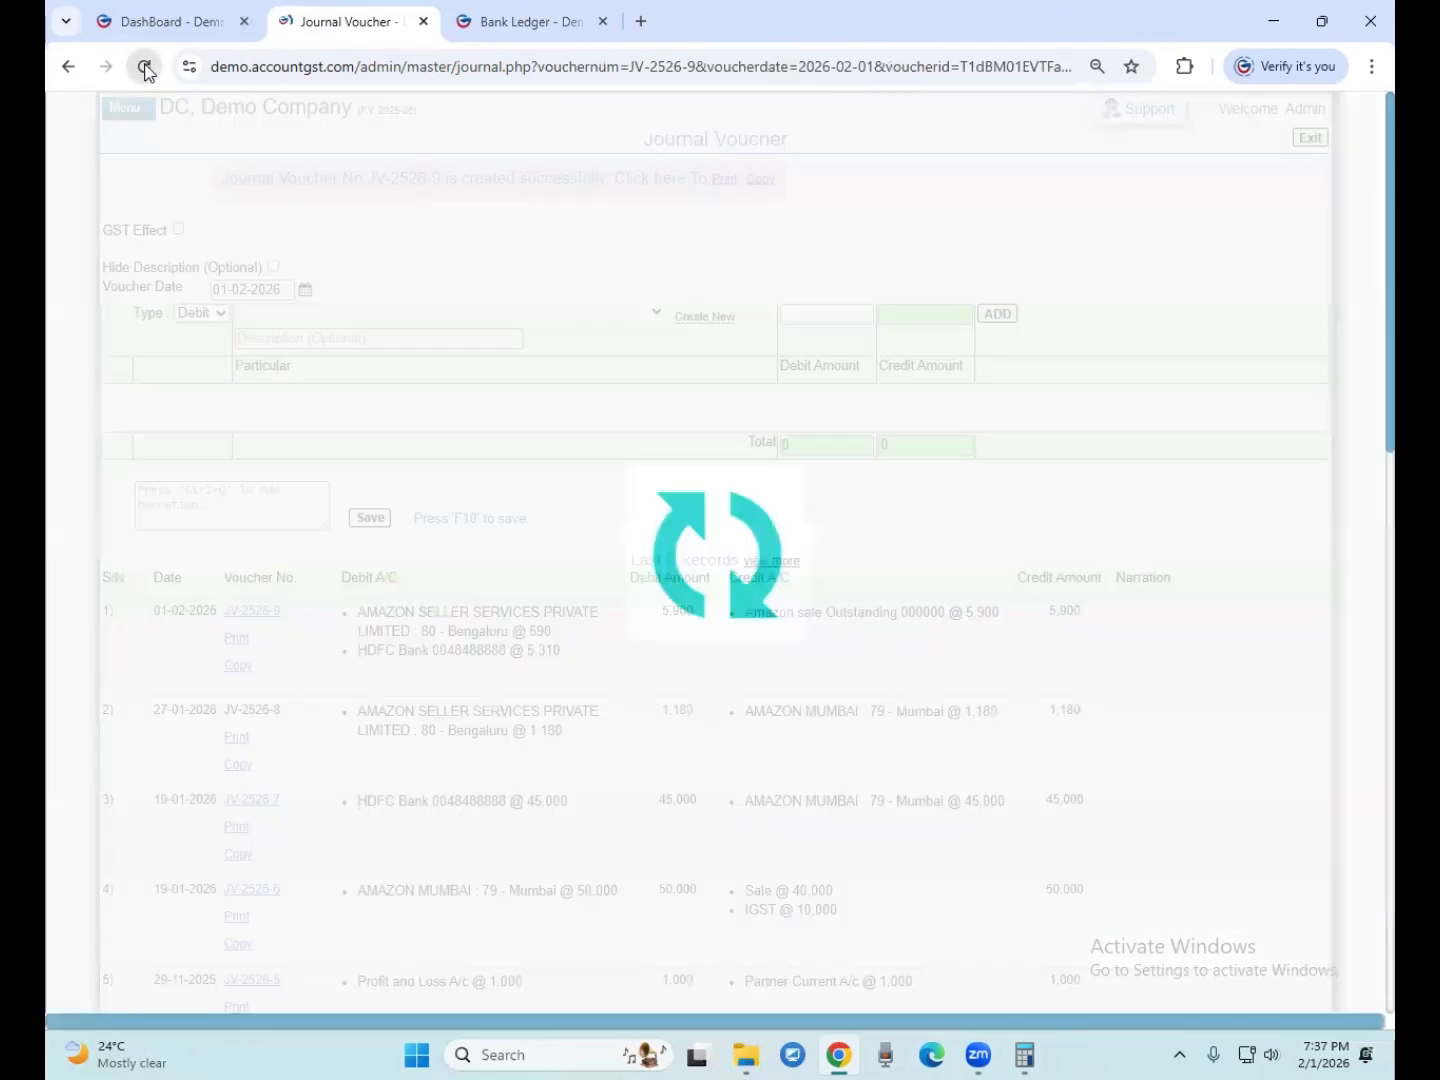
Find the Amazon sale Outstanding bank ledger from the dashboard and show its bifurcated data
left_click(176, 23)
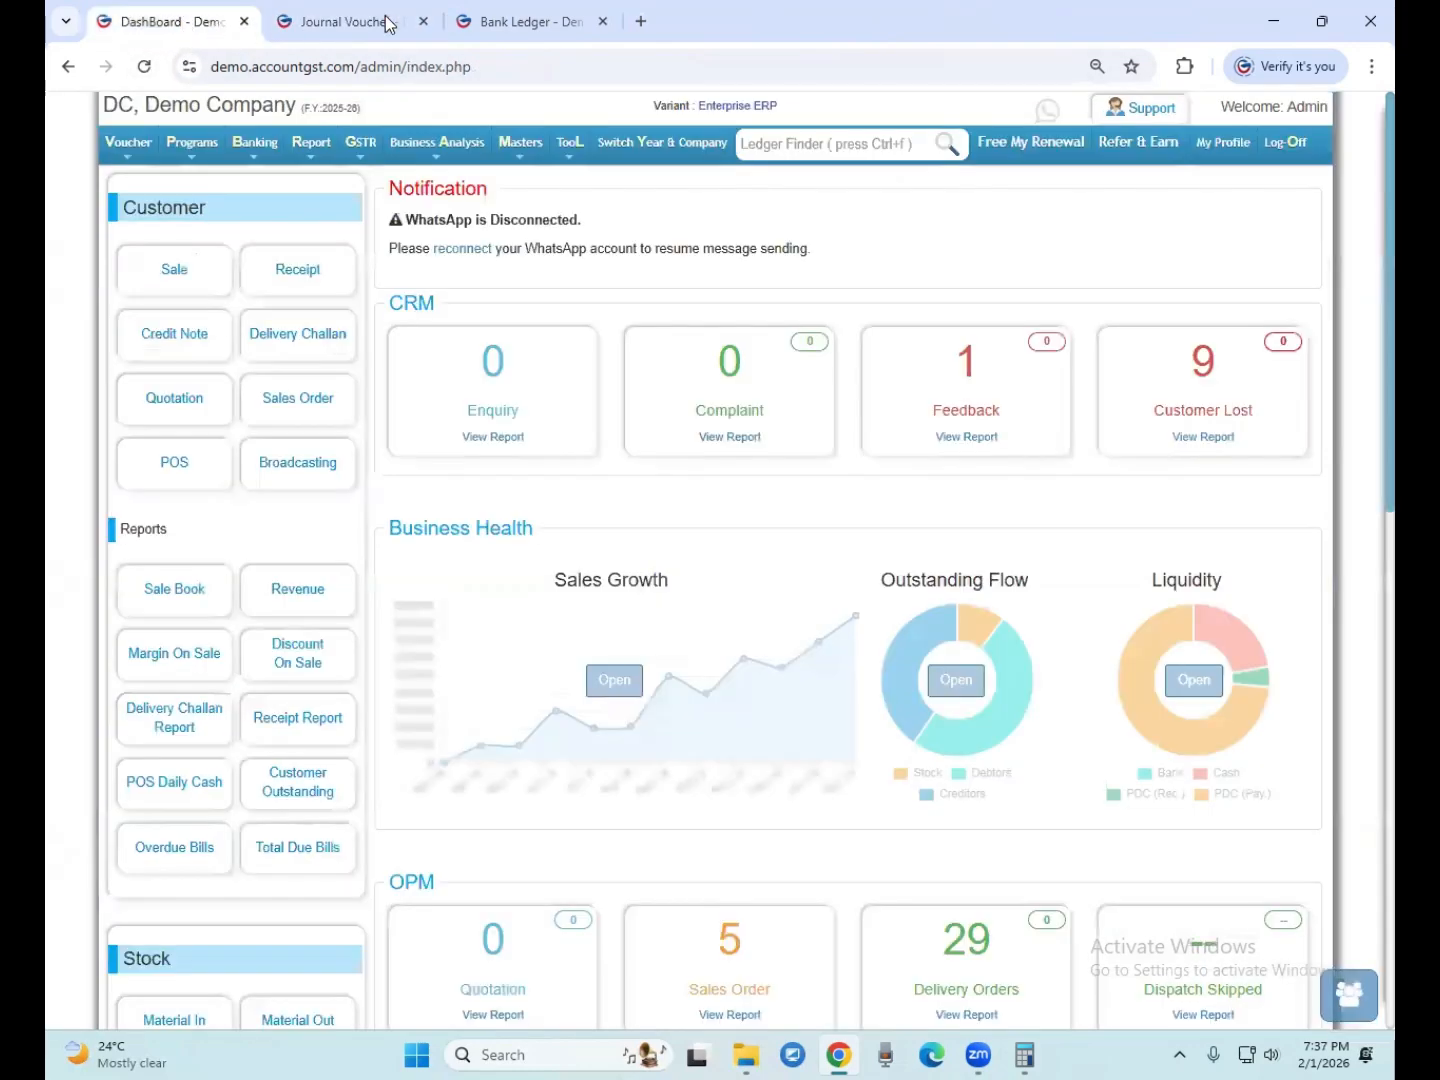
left_click(743, 143)
type("ama")
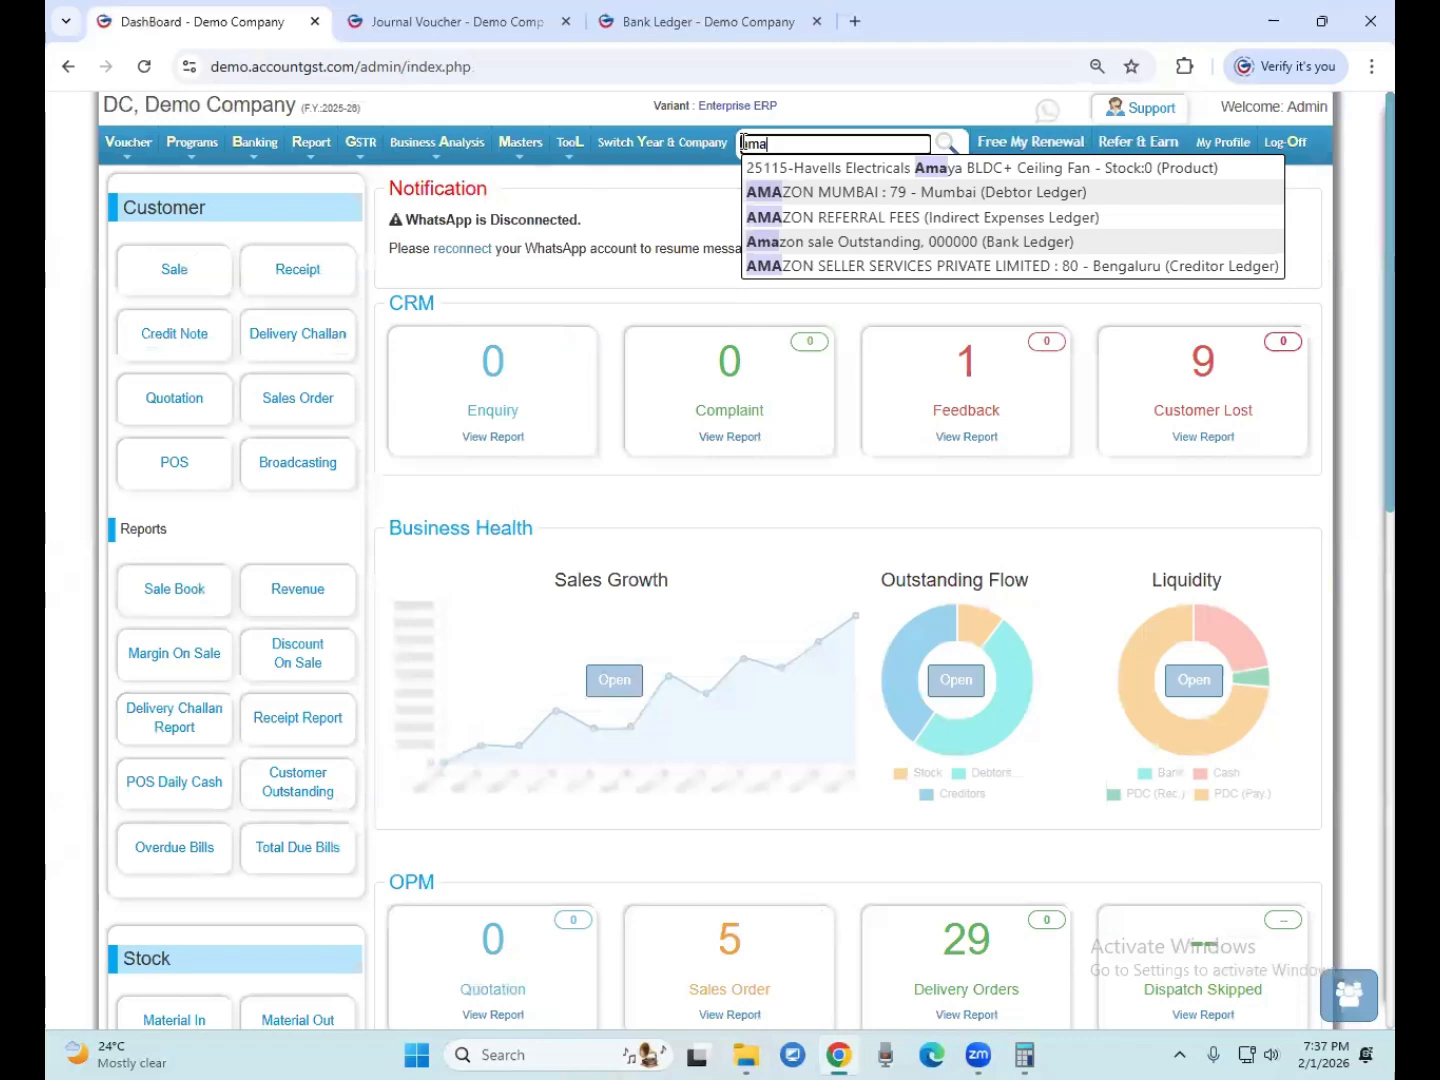
key("Down")
key("Down")
key("Down")
key("Down")
key("Return")
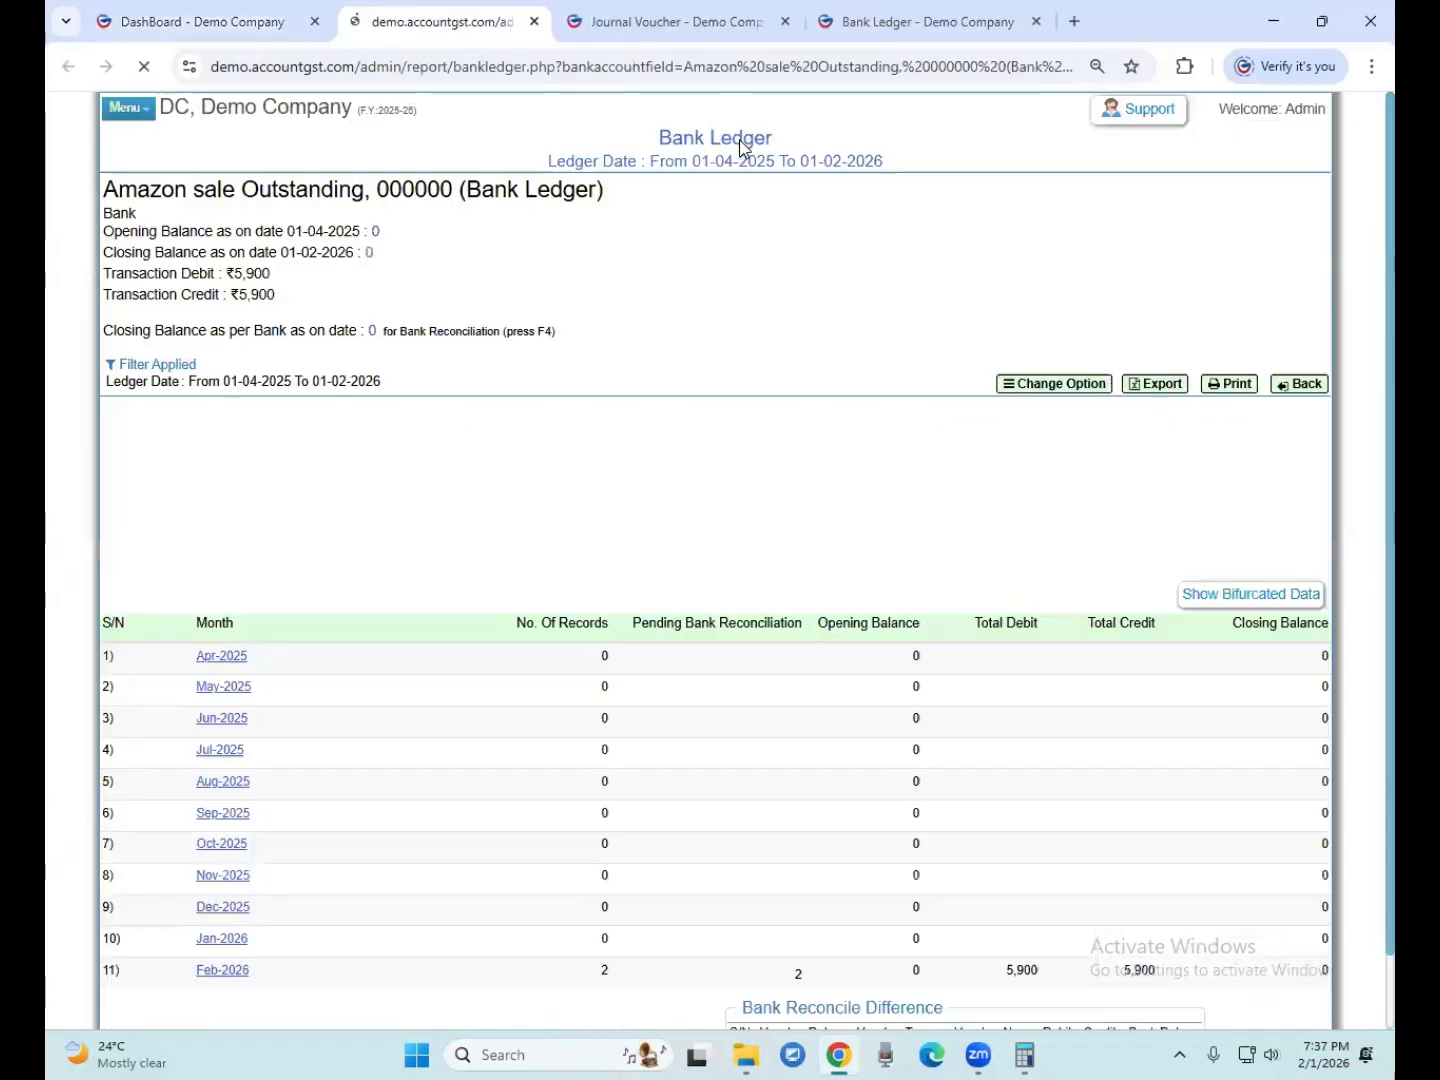
scroll(1042, 978, "down", 3)
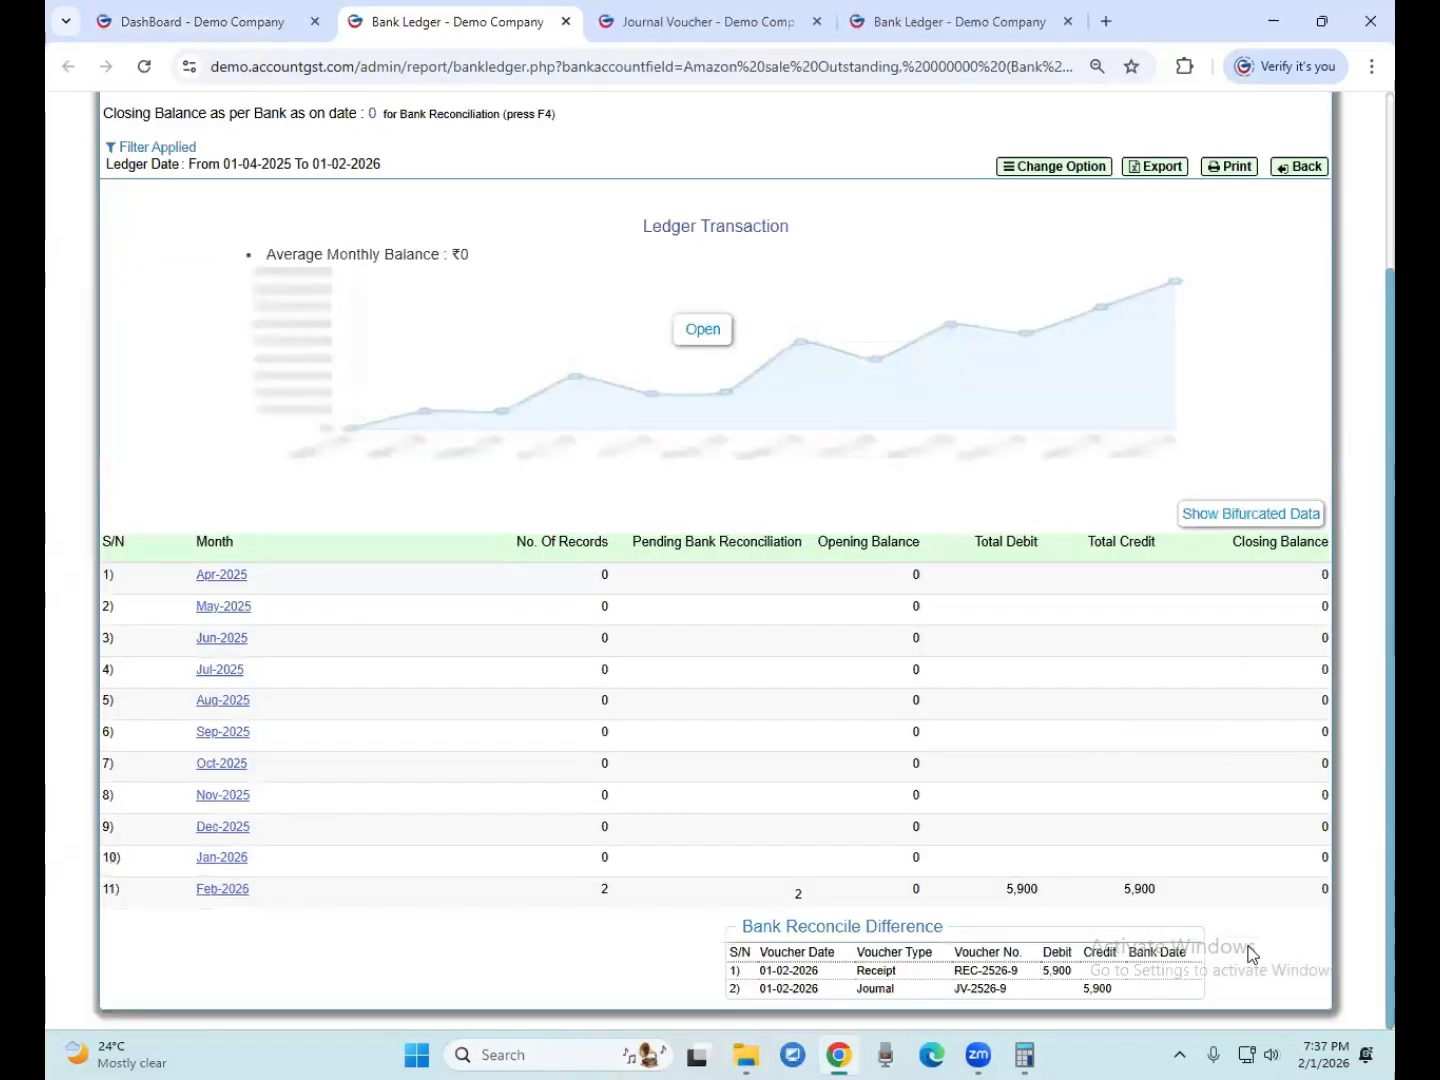
left_click(1286, 515)
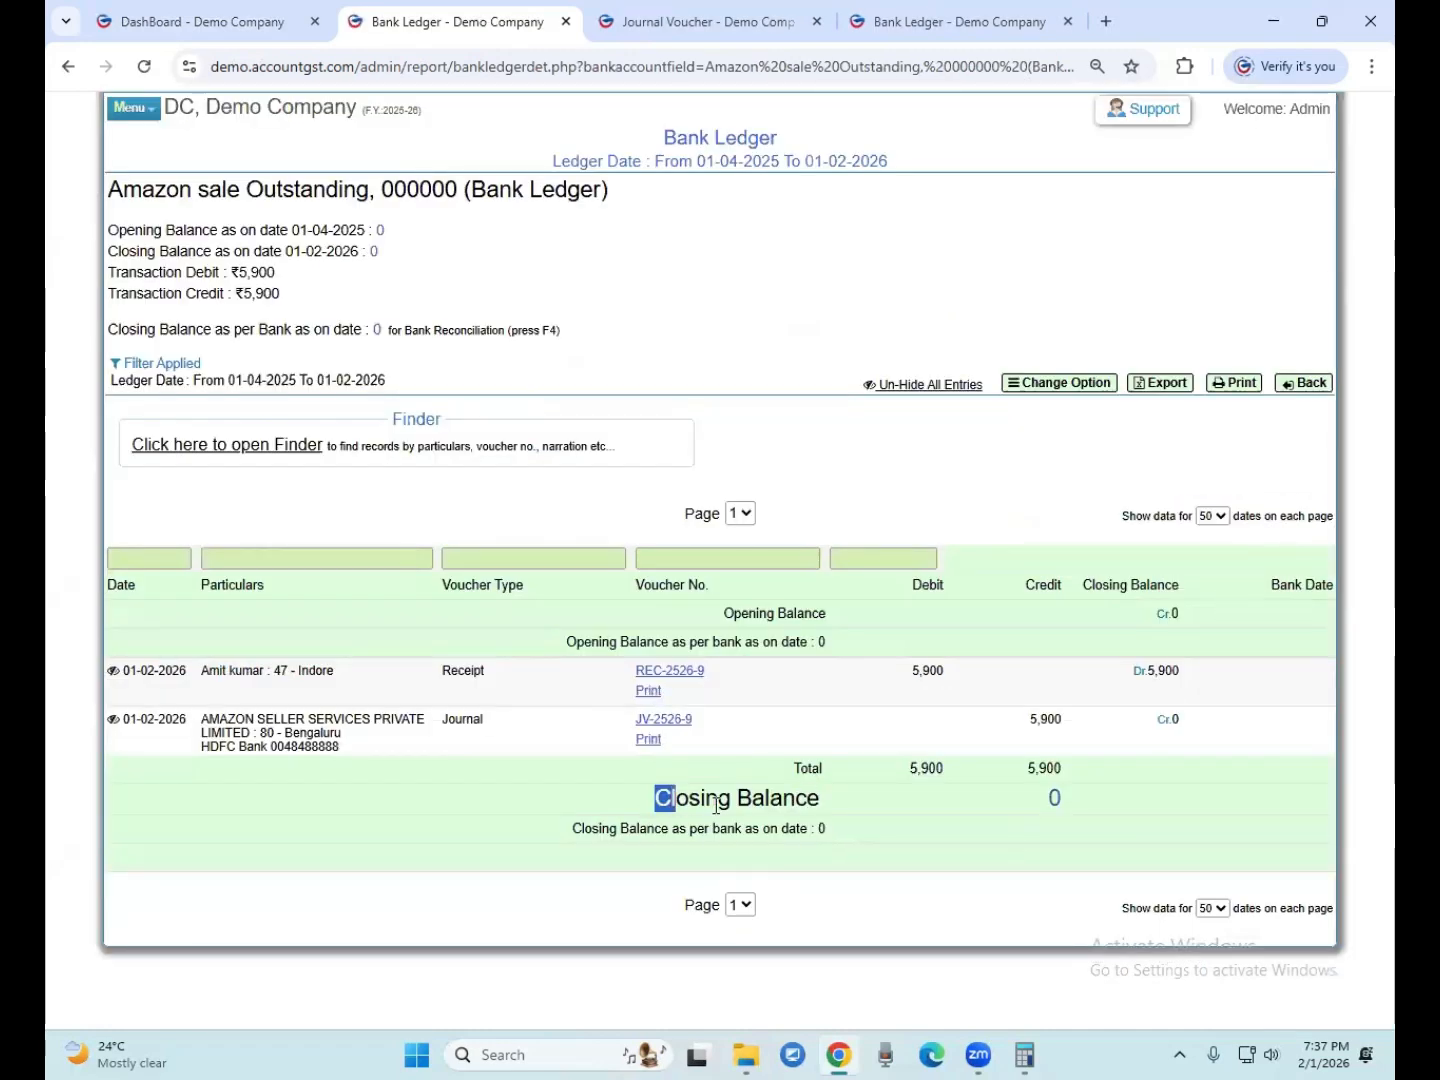
Examine the ledger's closing balance, along with the receipt entry's customer and running balance
left_click_drag(660, 798, 860, 807)
left_click(917, 804)
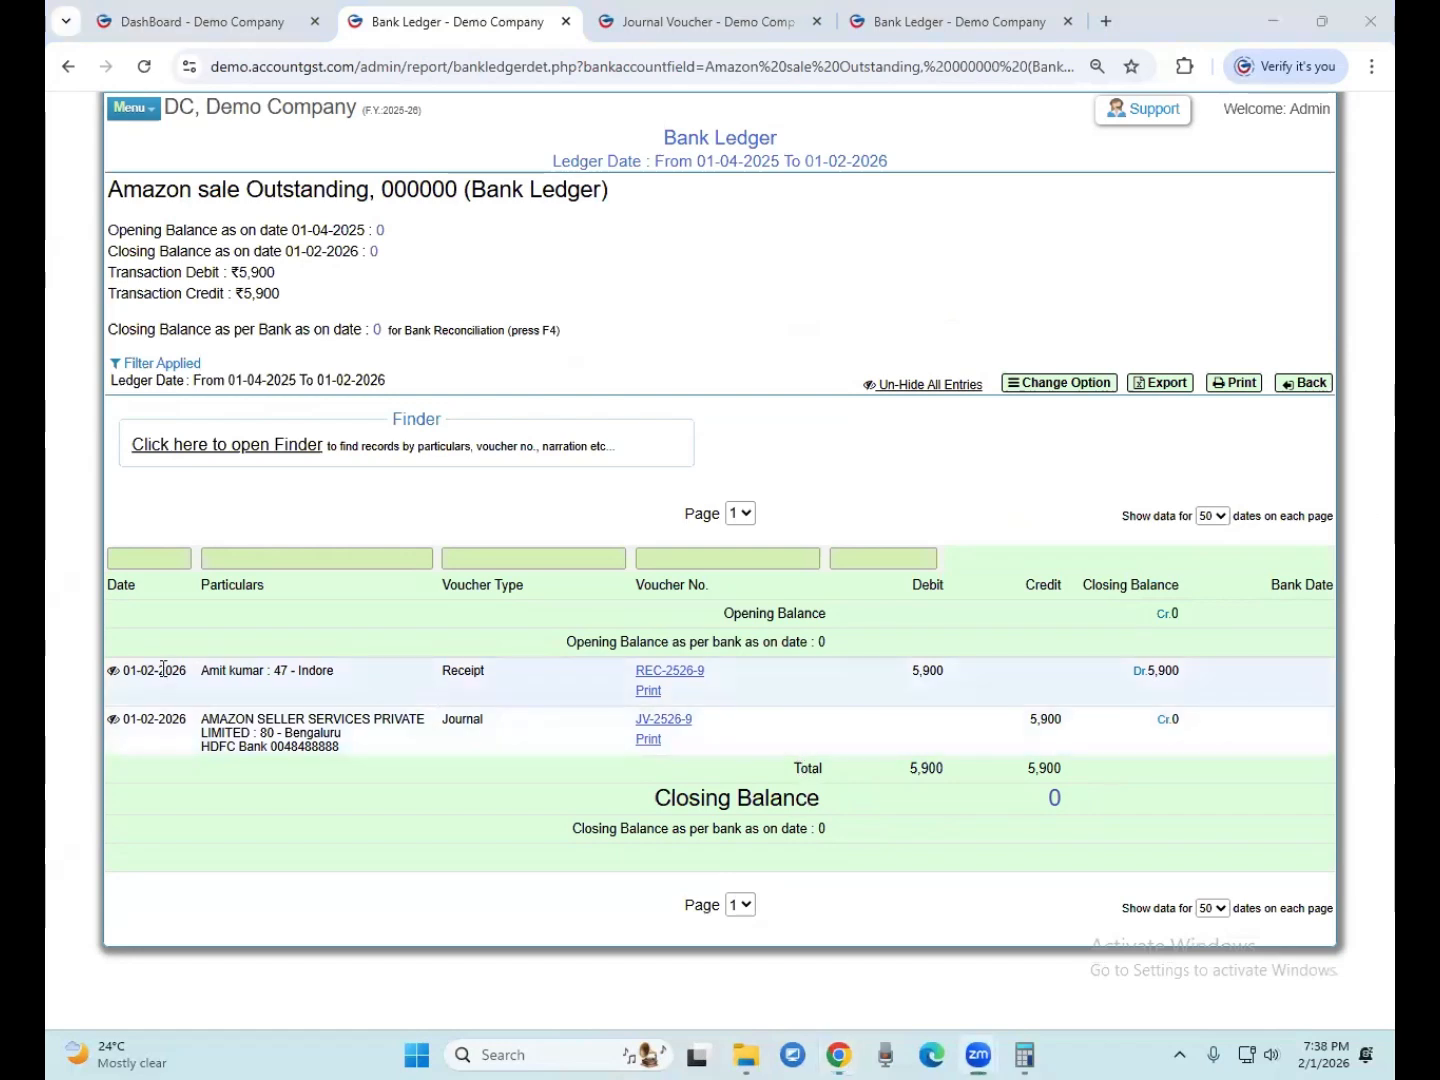
left_click_drag(200, 671, 298, 671)
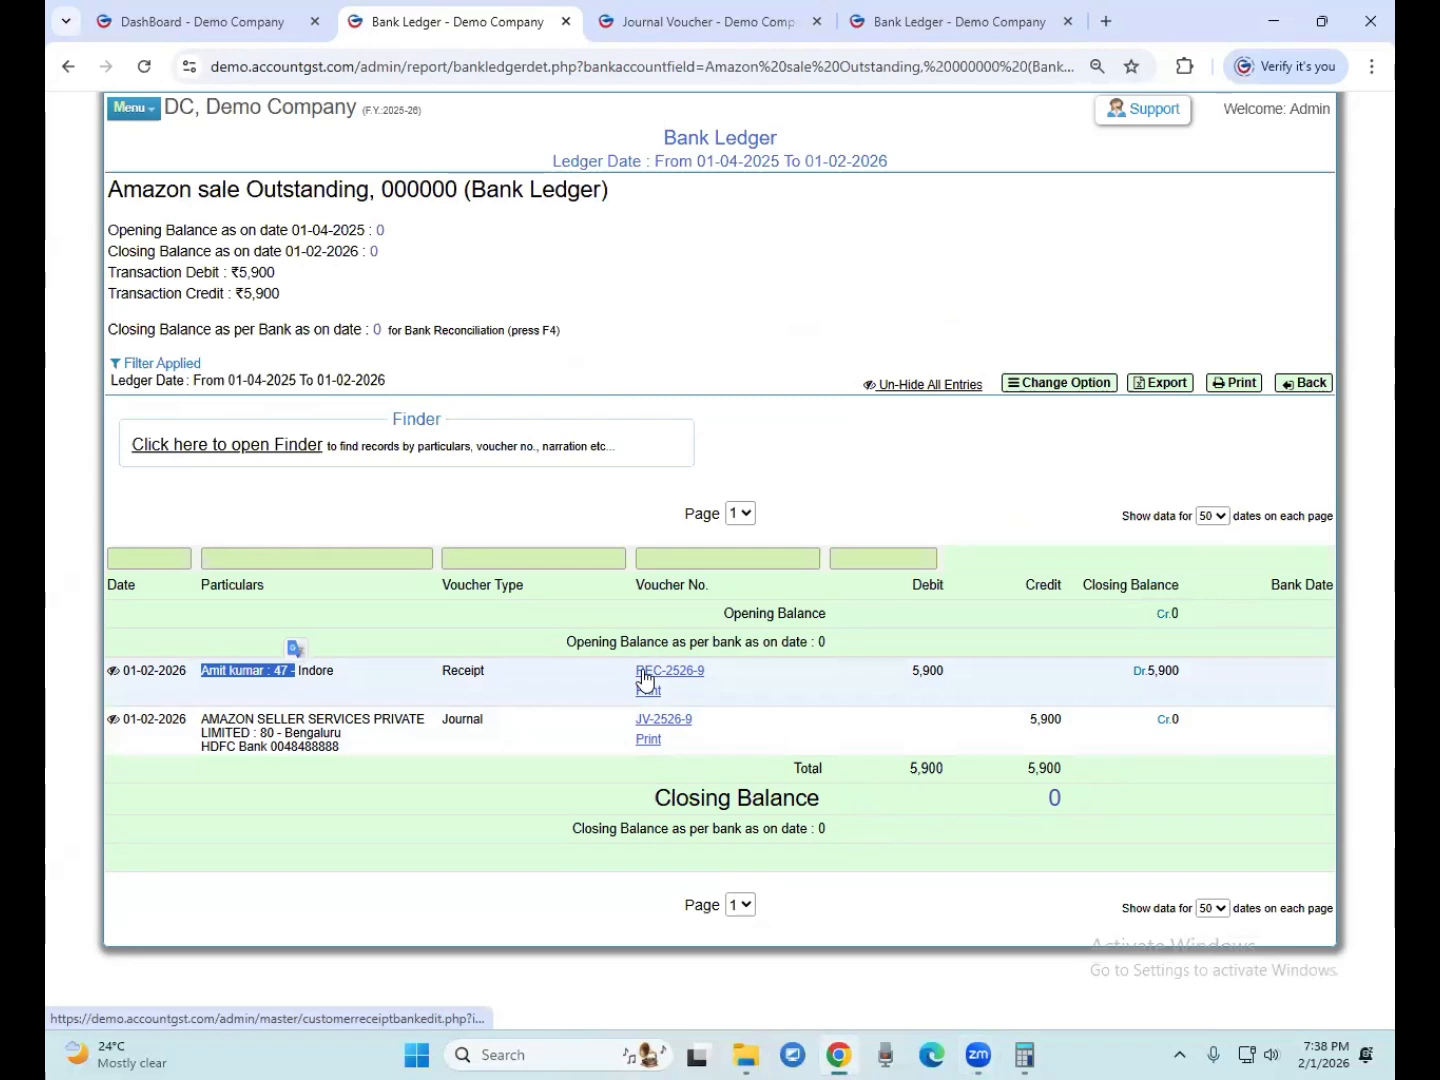
left_click(327, 672)
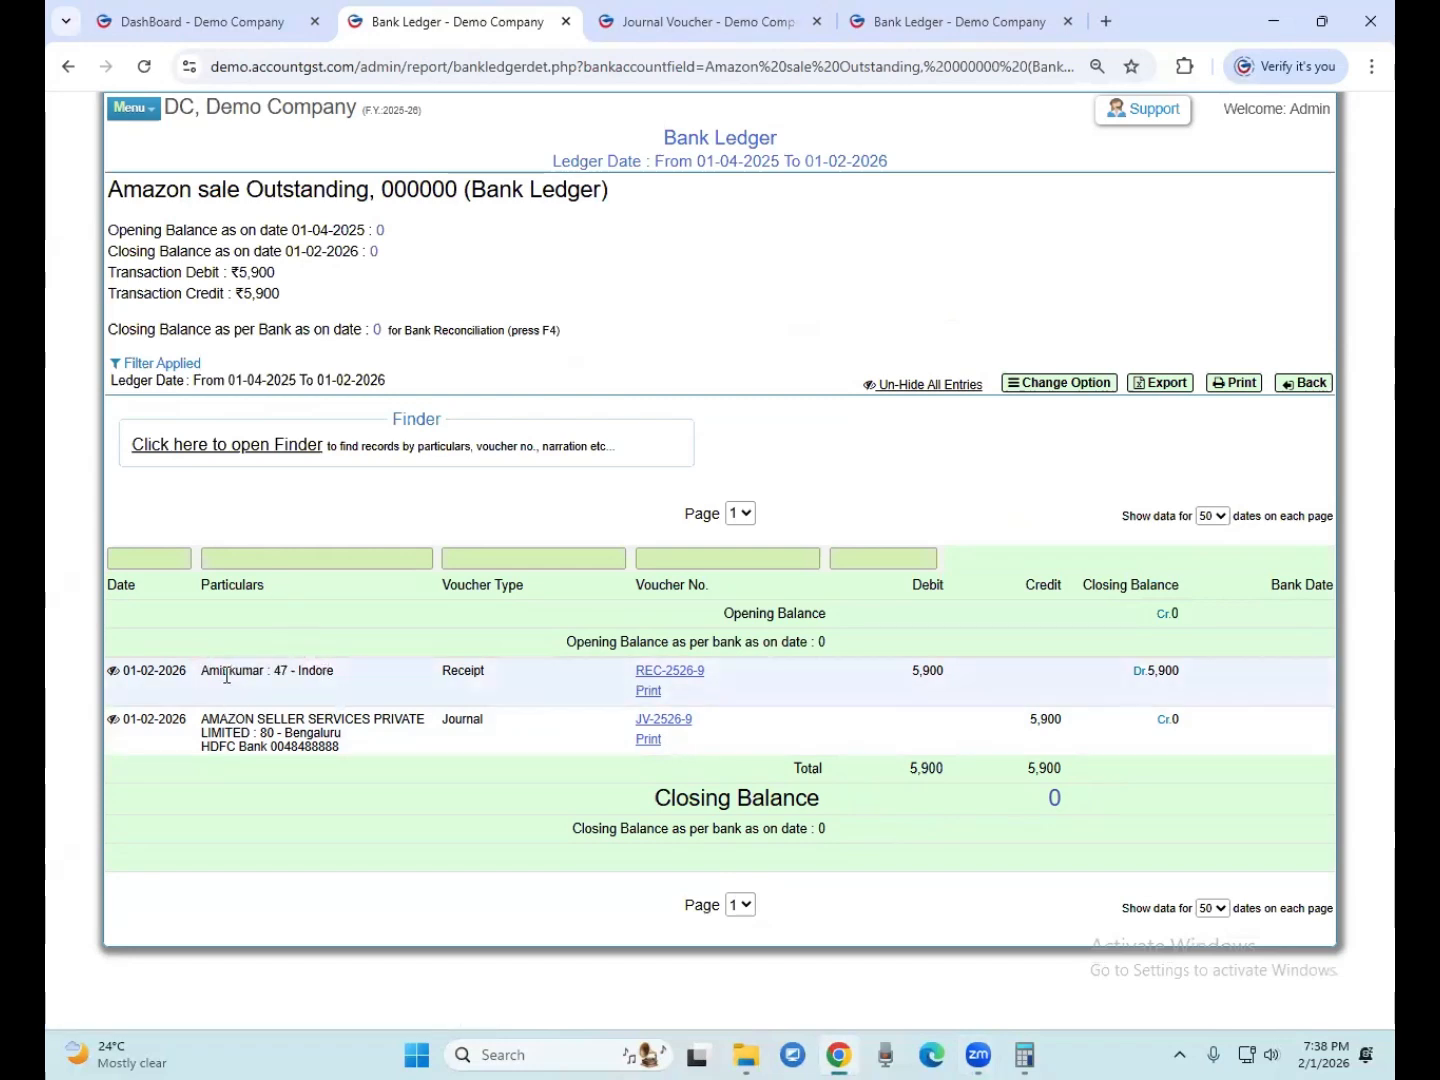
left_click_drag(209, 677, 281, 675)
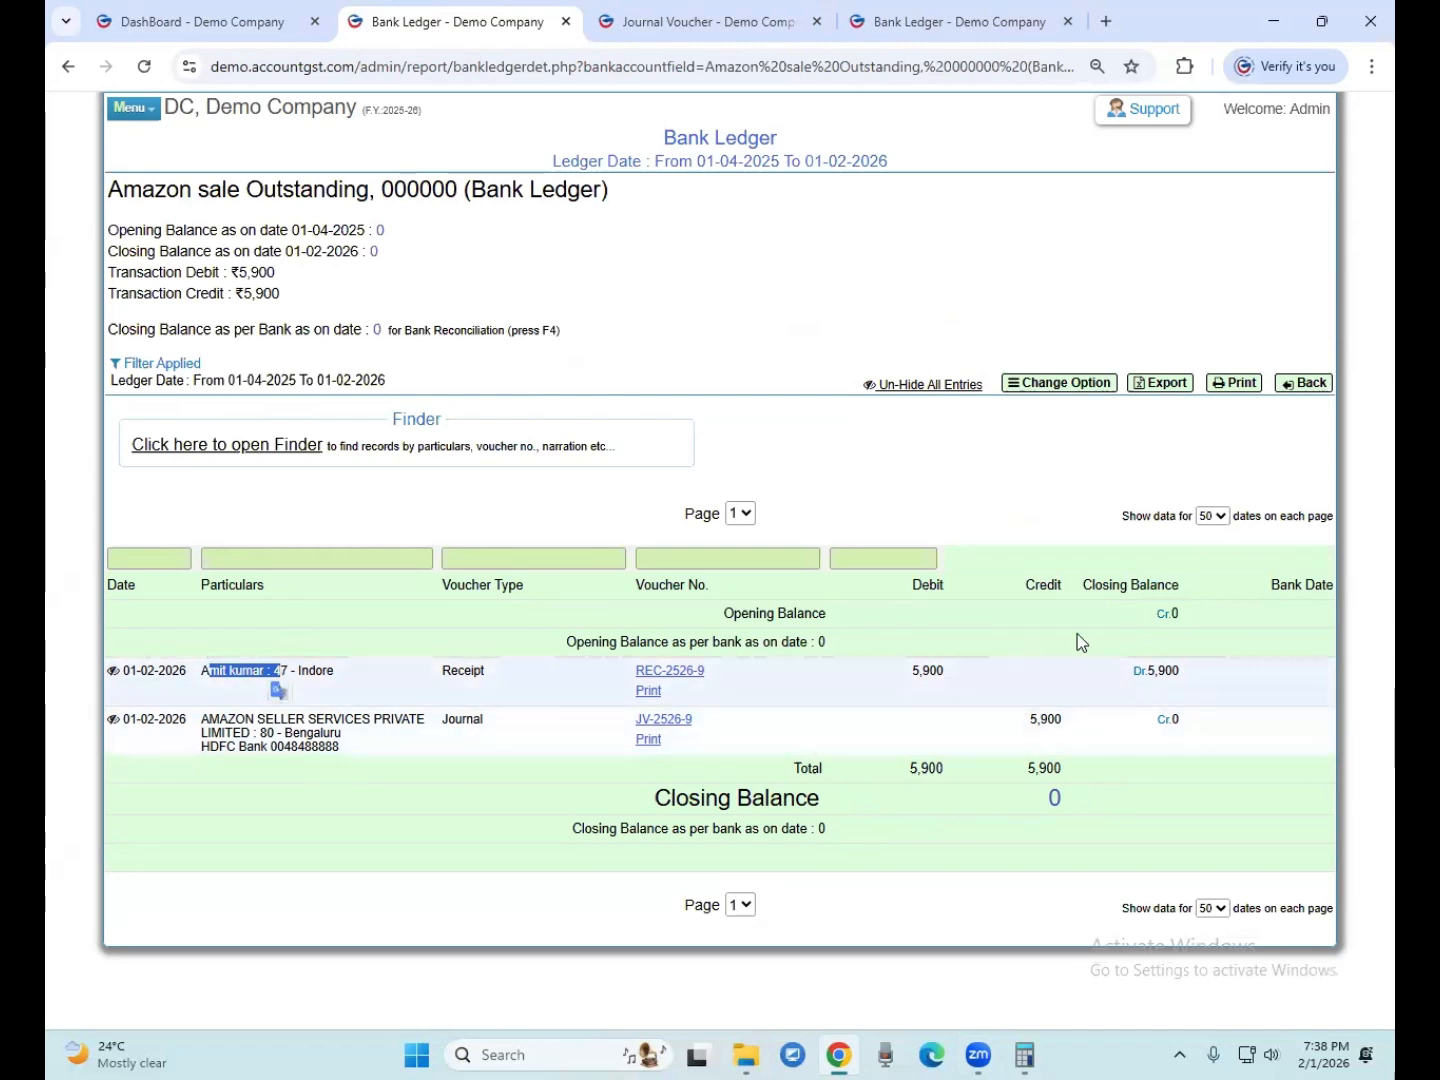
double_click(1160, 671)
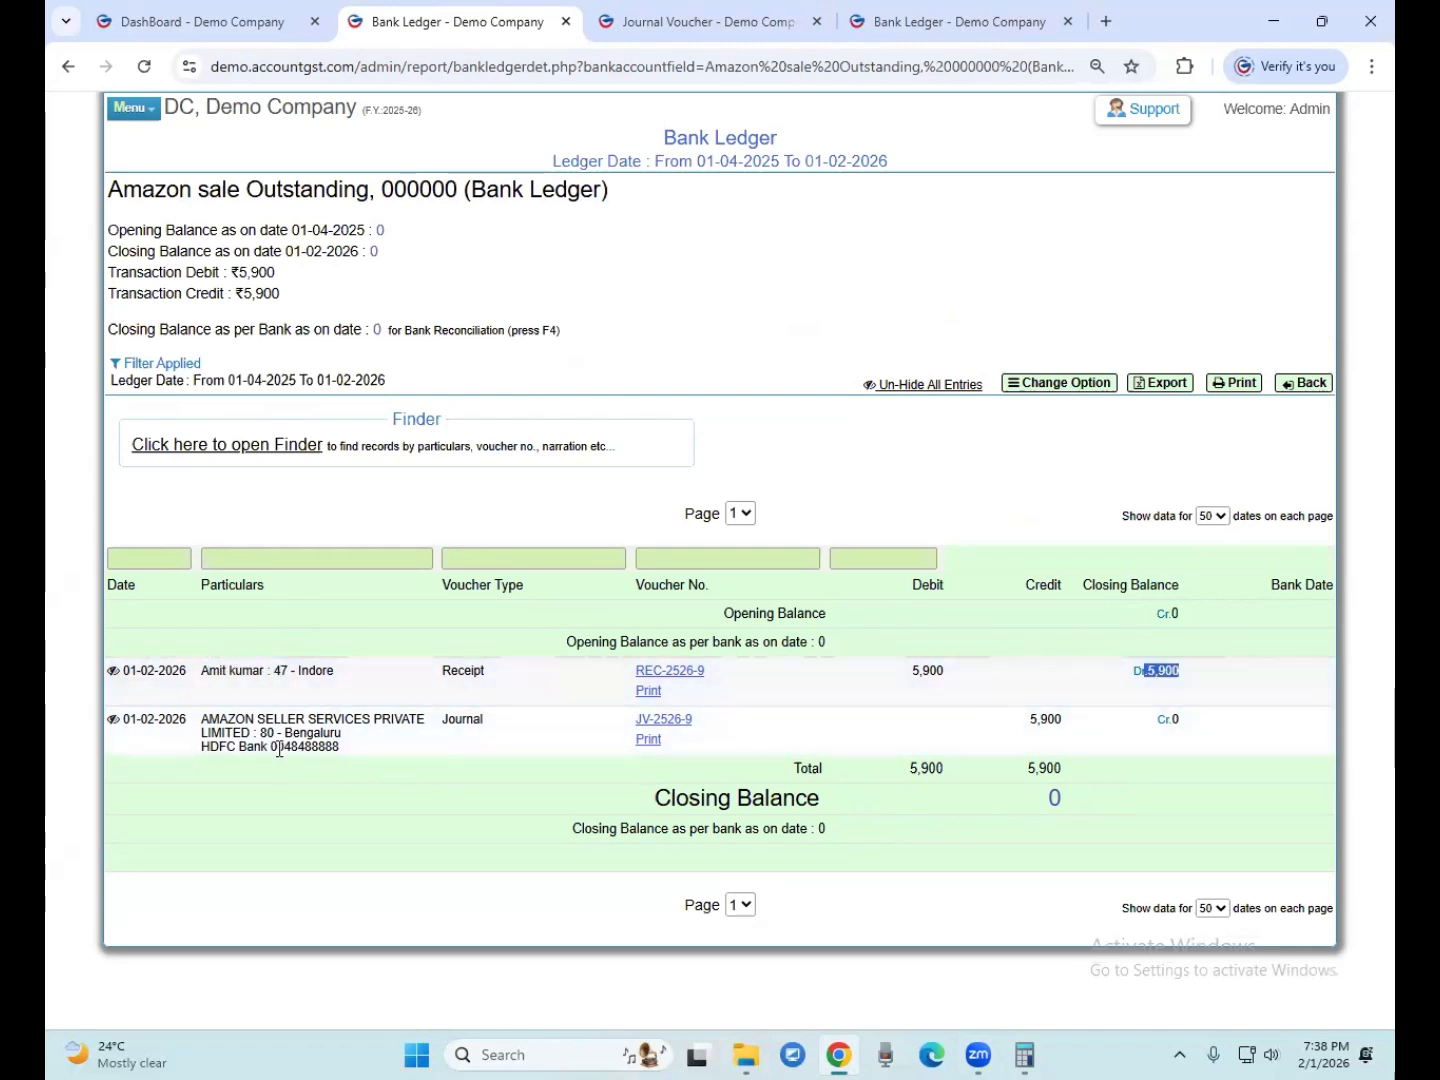
Examine the particulars and credit amount of the journal entry in the Amazon sale Outstanding ledger
left_click(210, 720)
triple_click(210, 720)
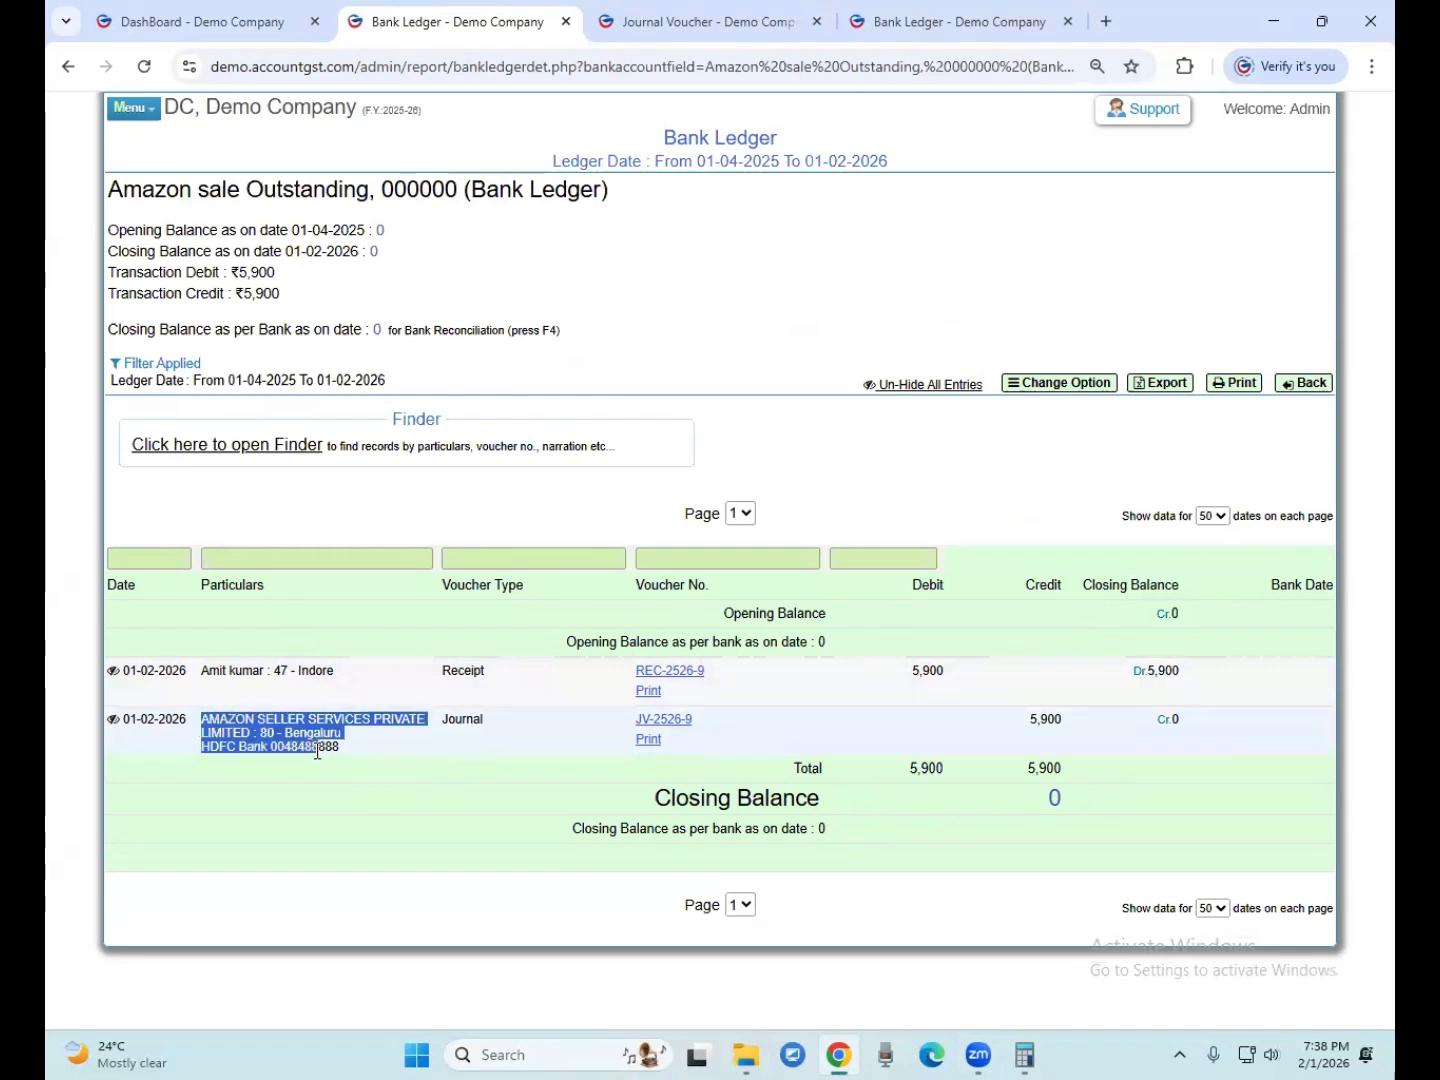
left_click(1025, 717)
left_click_drag(1024, 717, 1070, 725)
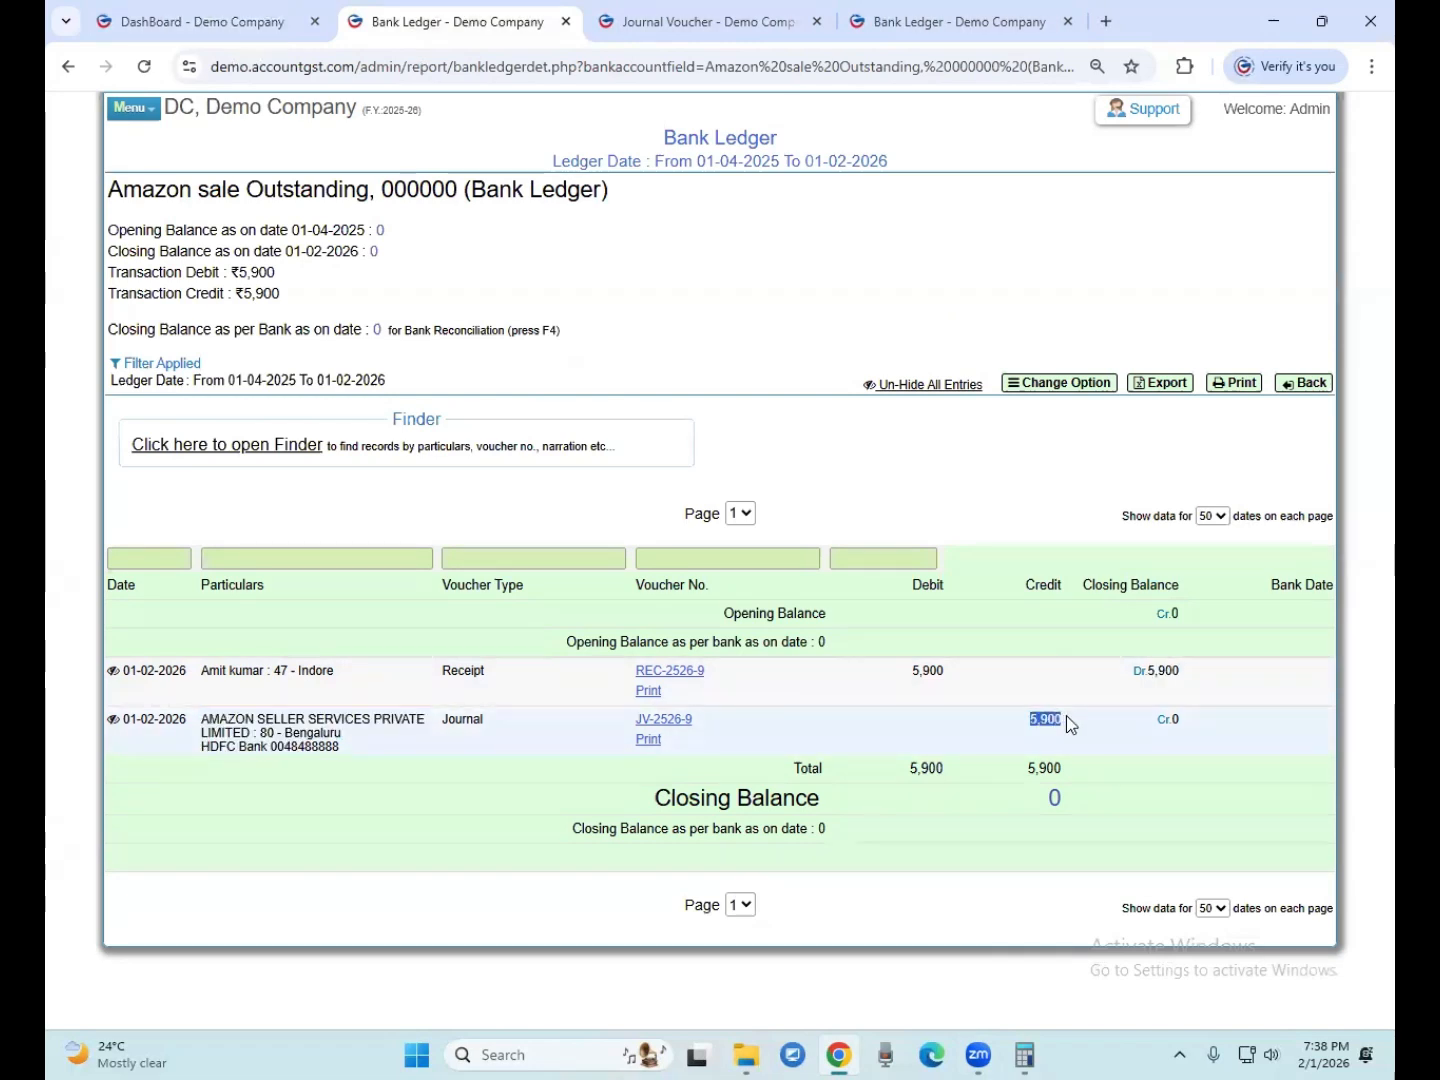
Find the HDFC Bank ledger from the dashboard and show its bifurcated data
left_click(280, 23)
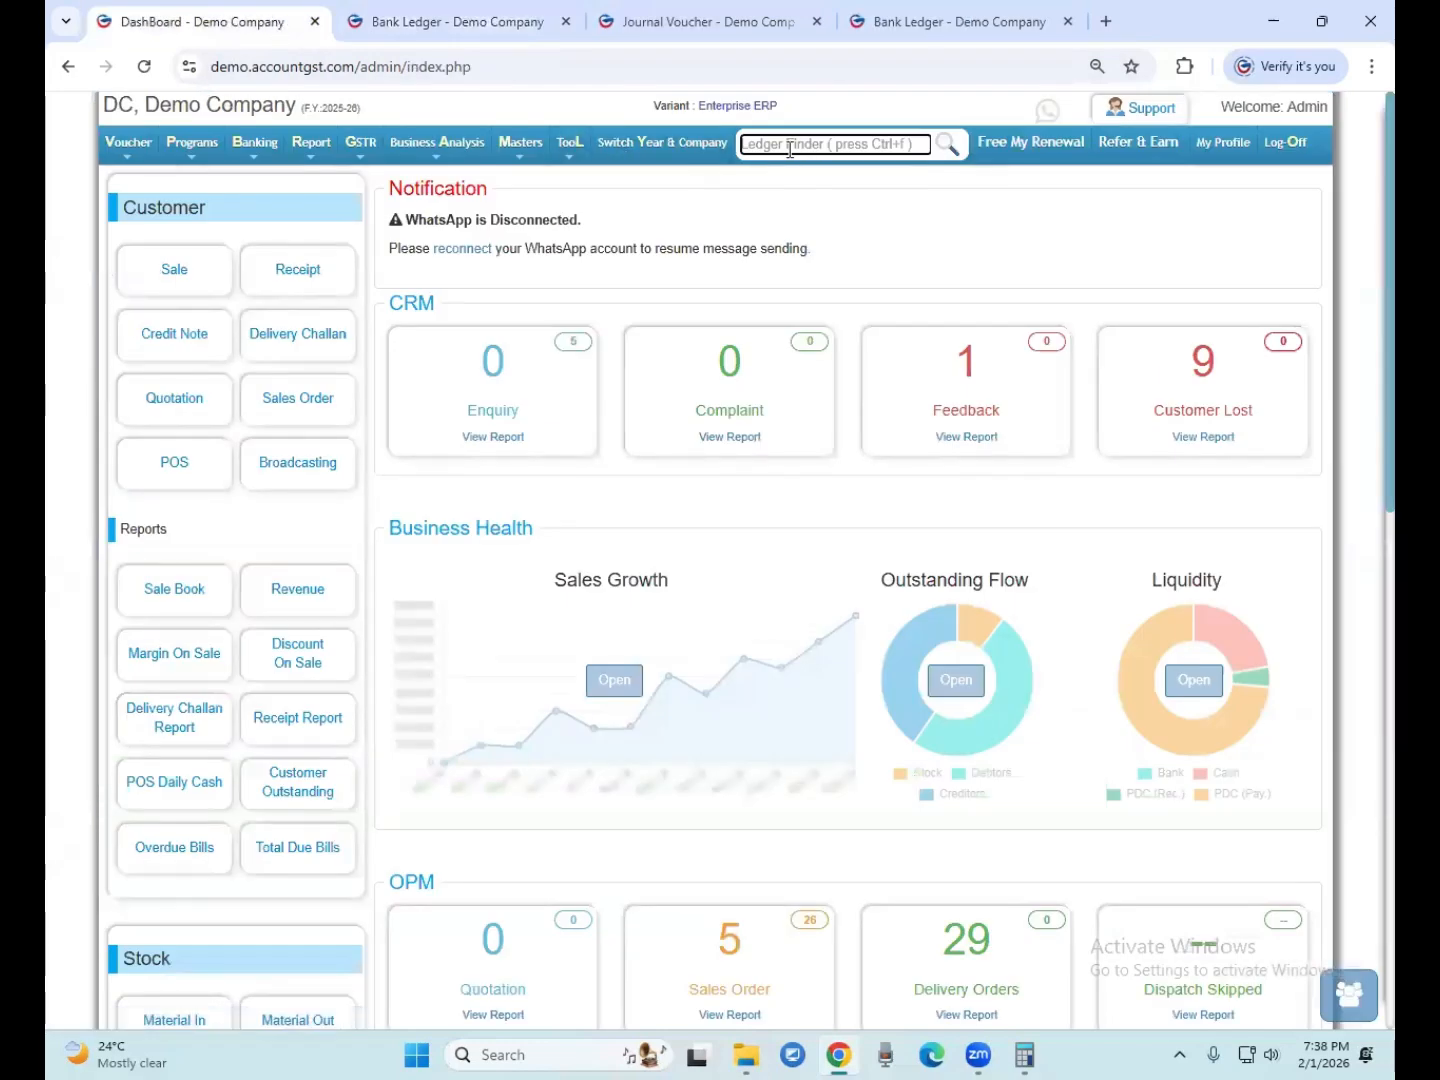
type("hsfc")
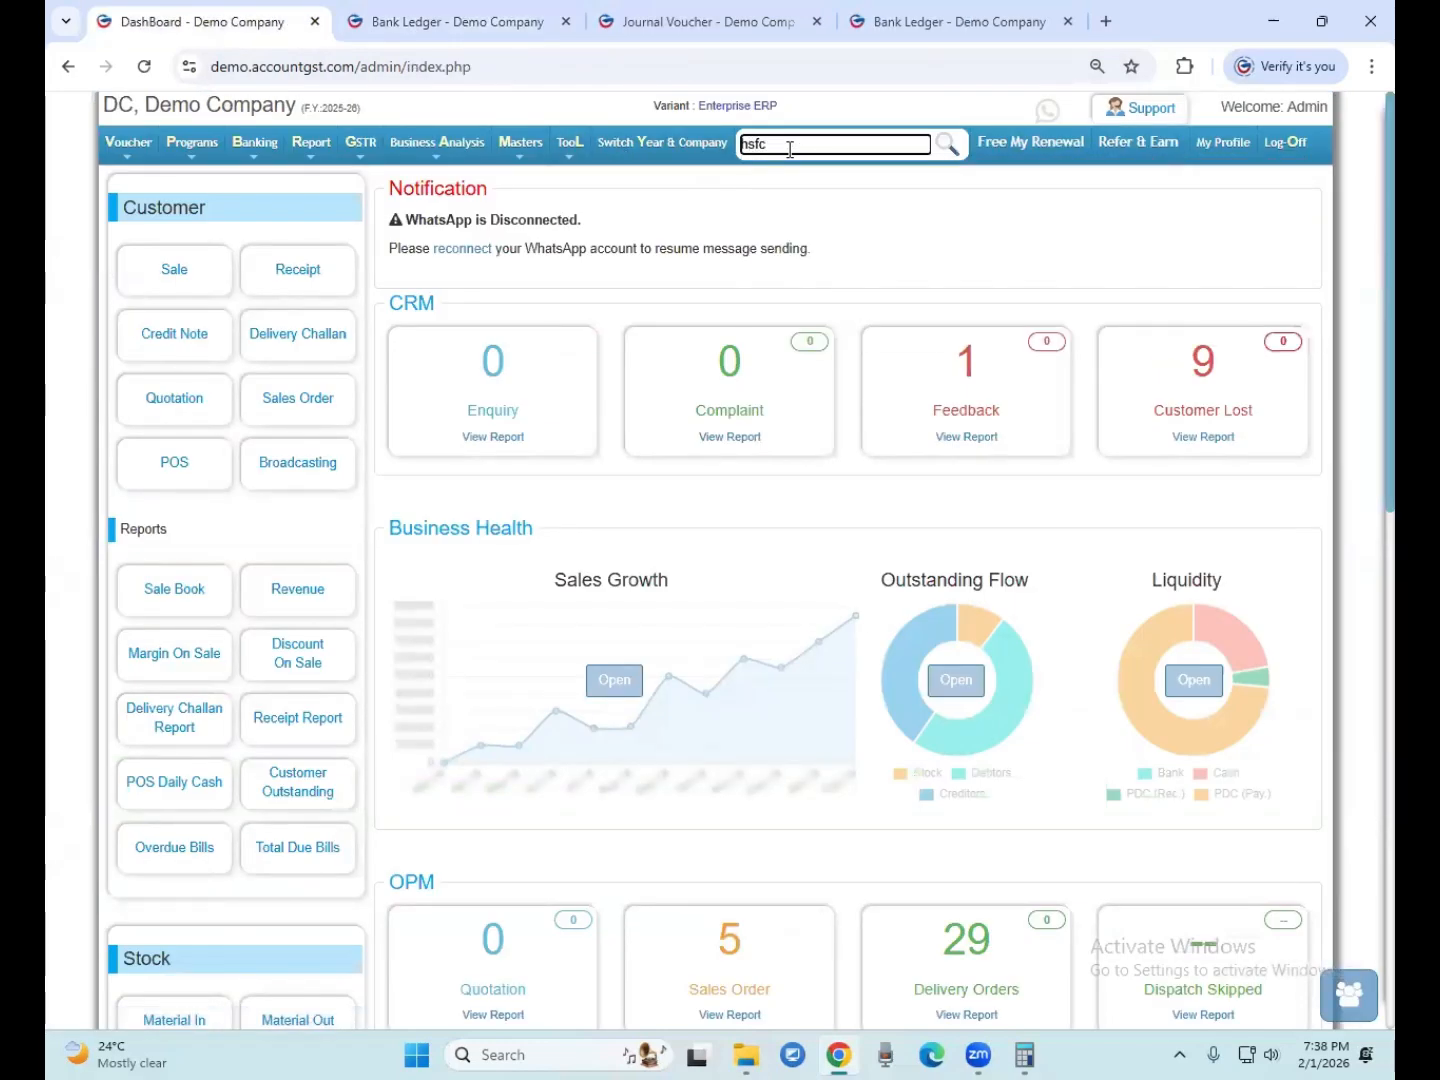
key("BackSpace")
key("BackSpace")
key("BackSpace")
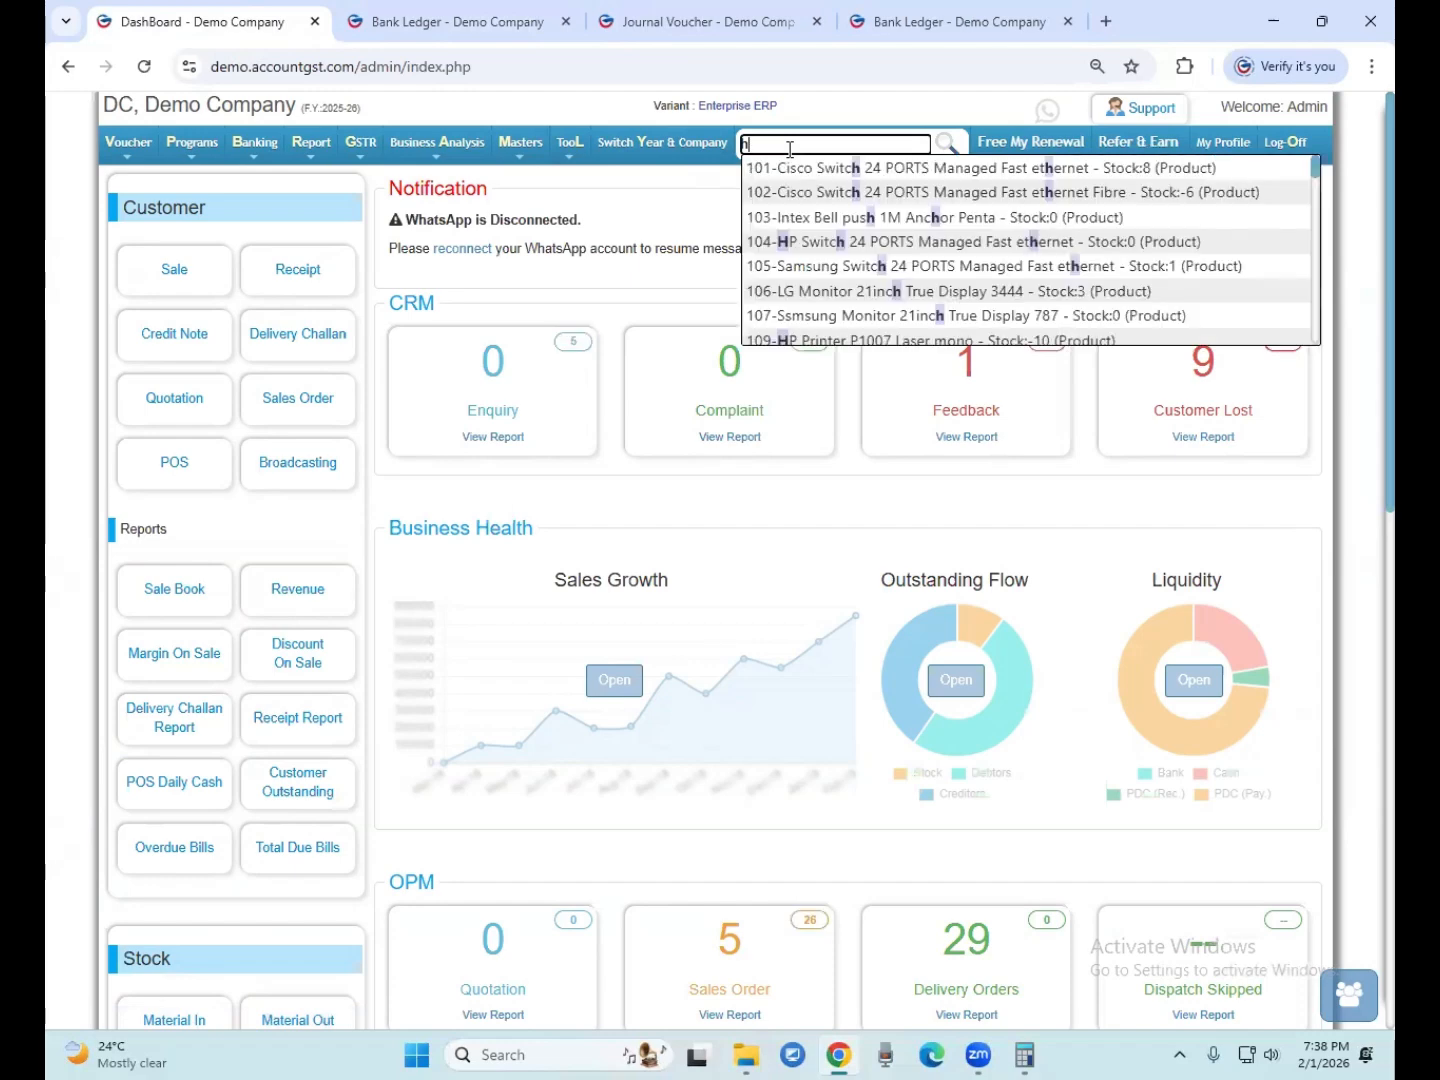
type("dfc")
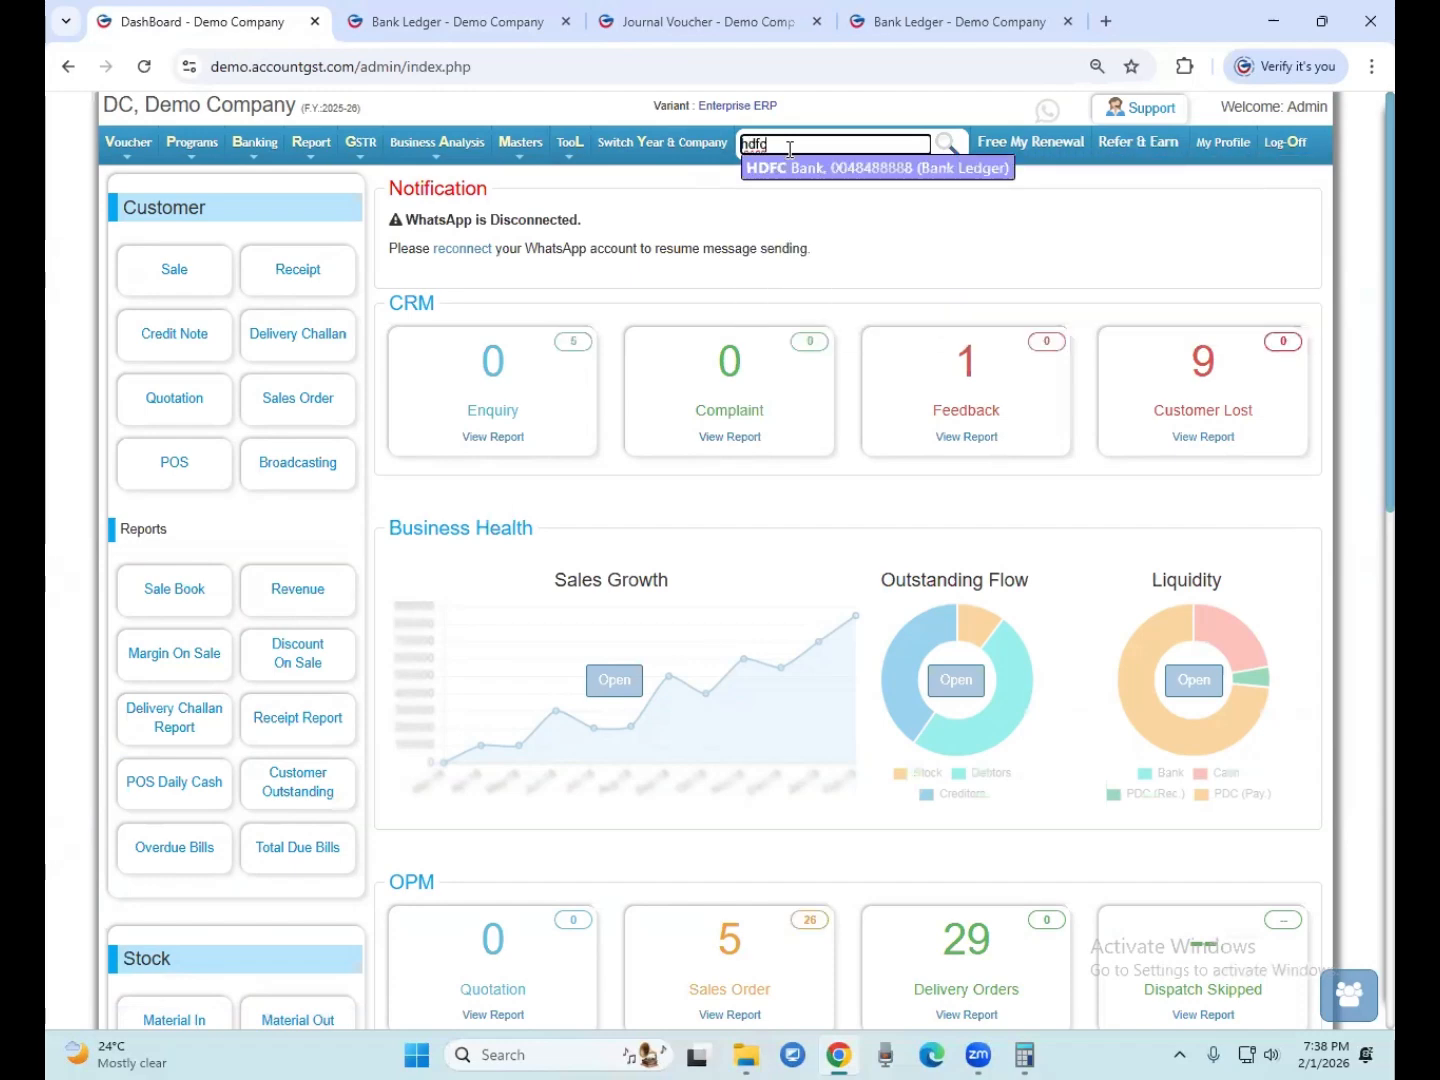
key("Return")
scroll(1094, 615, "down", 3)
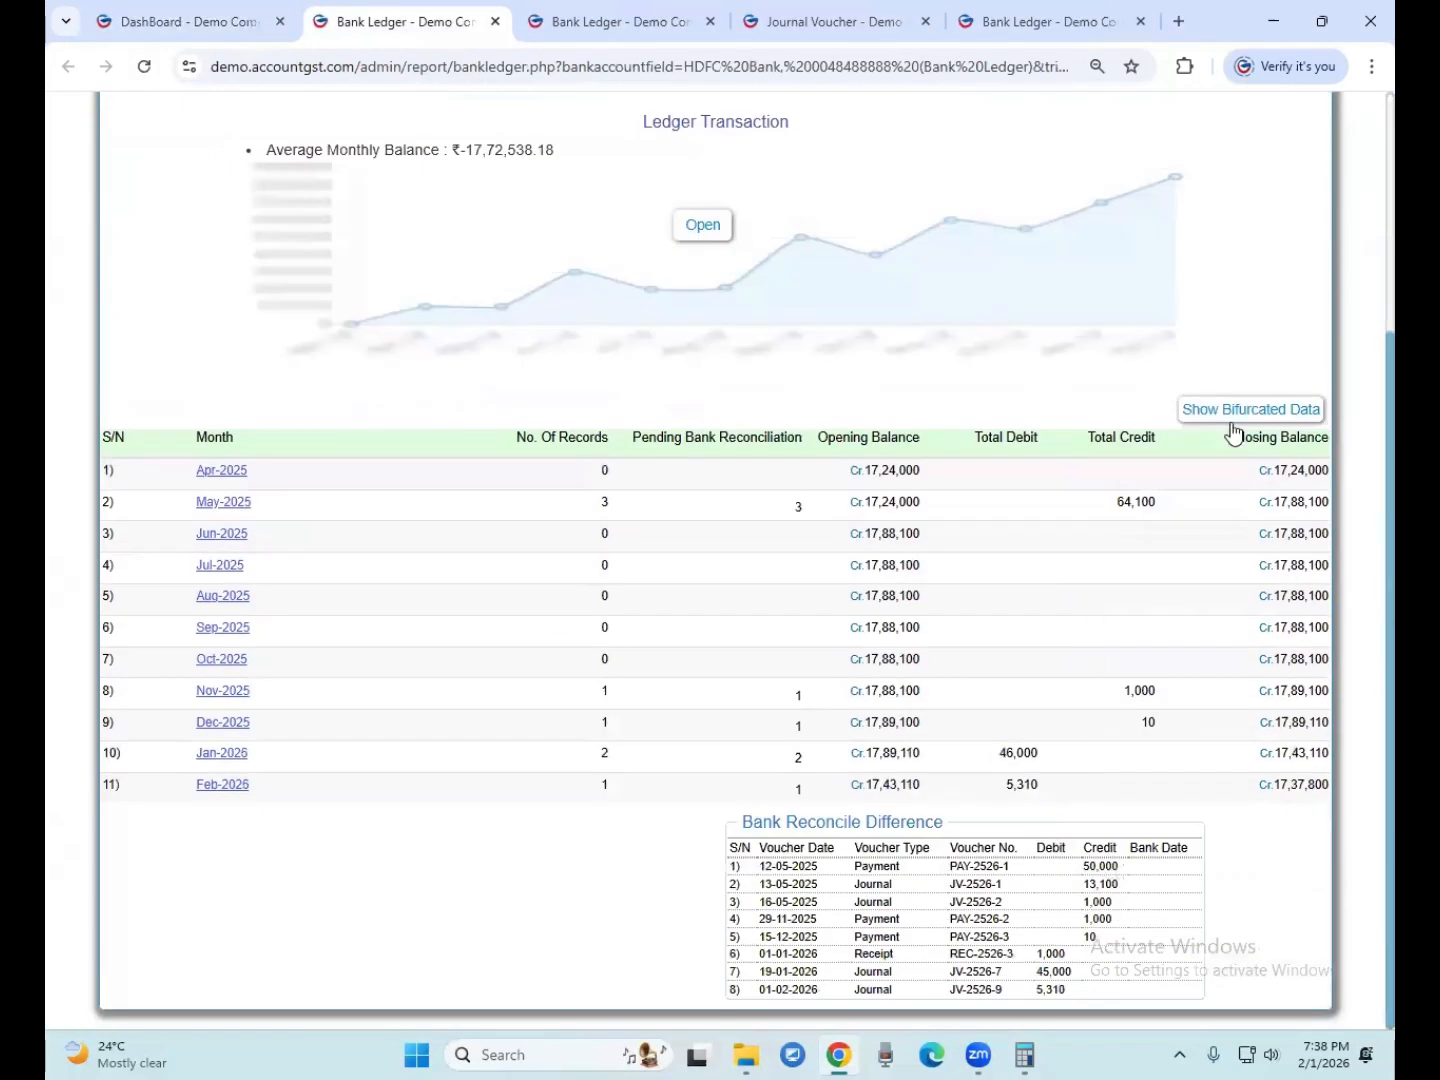
left_click(518, 781)
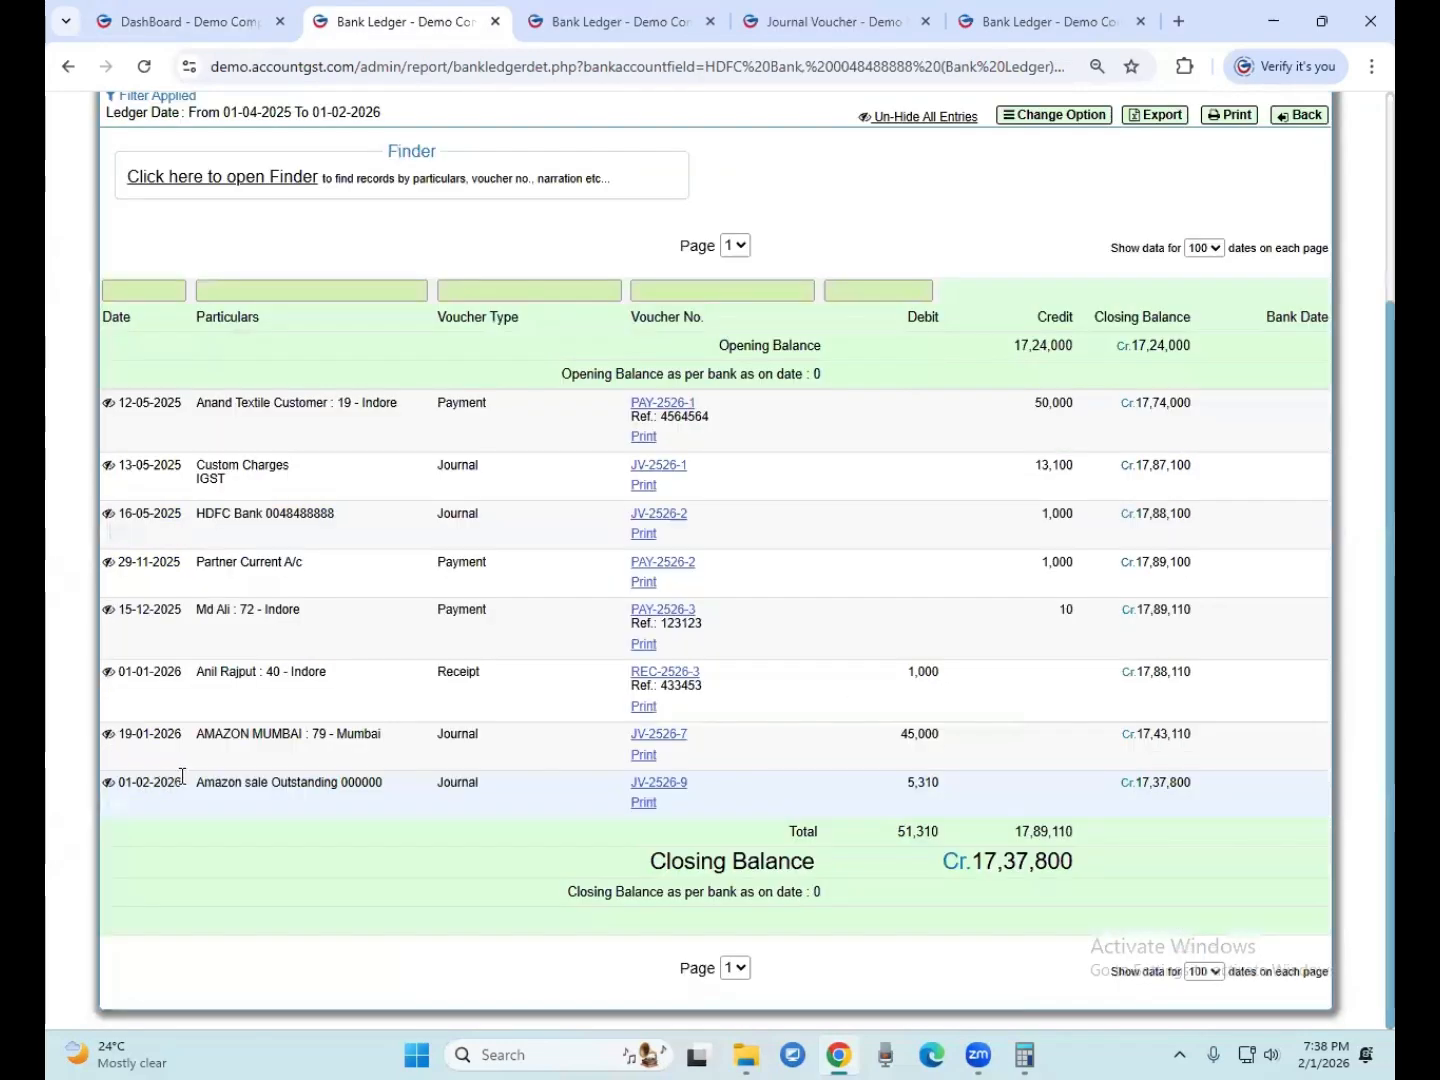
Examine the Amazon sale Outstanding journal entry and its debit amount in the HDFC Bank ledger, and return to the dashboard
left_click_drag(197, 782, 369, 783)
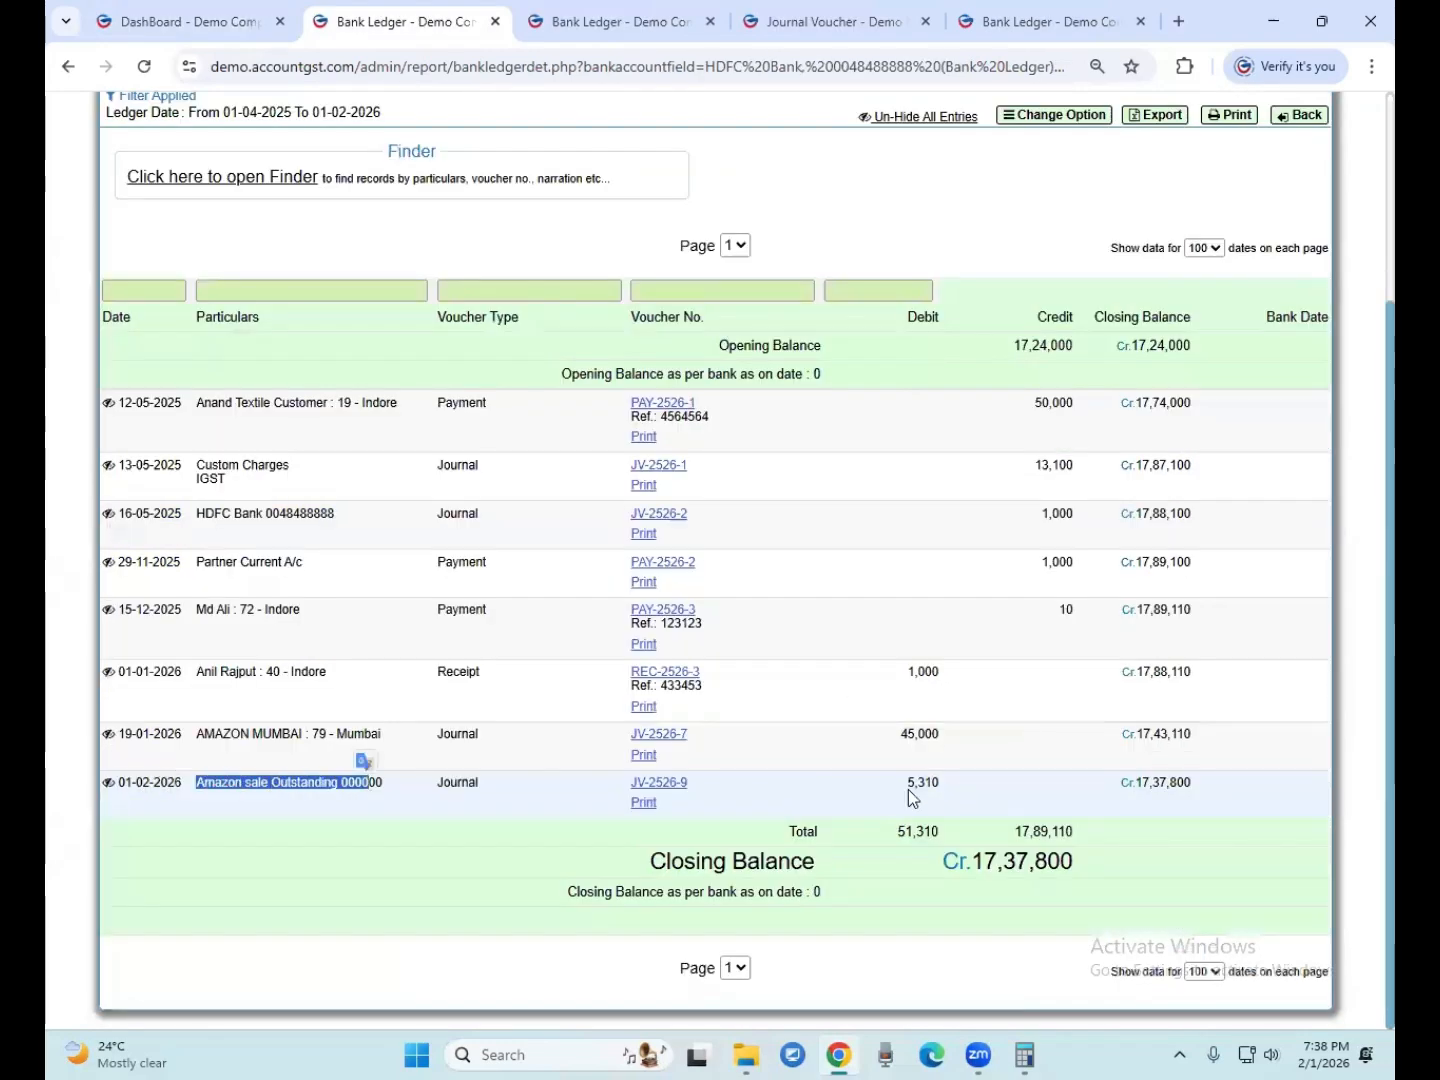
left_click_drag(905, 782, 948, 785)
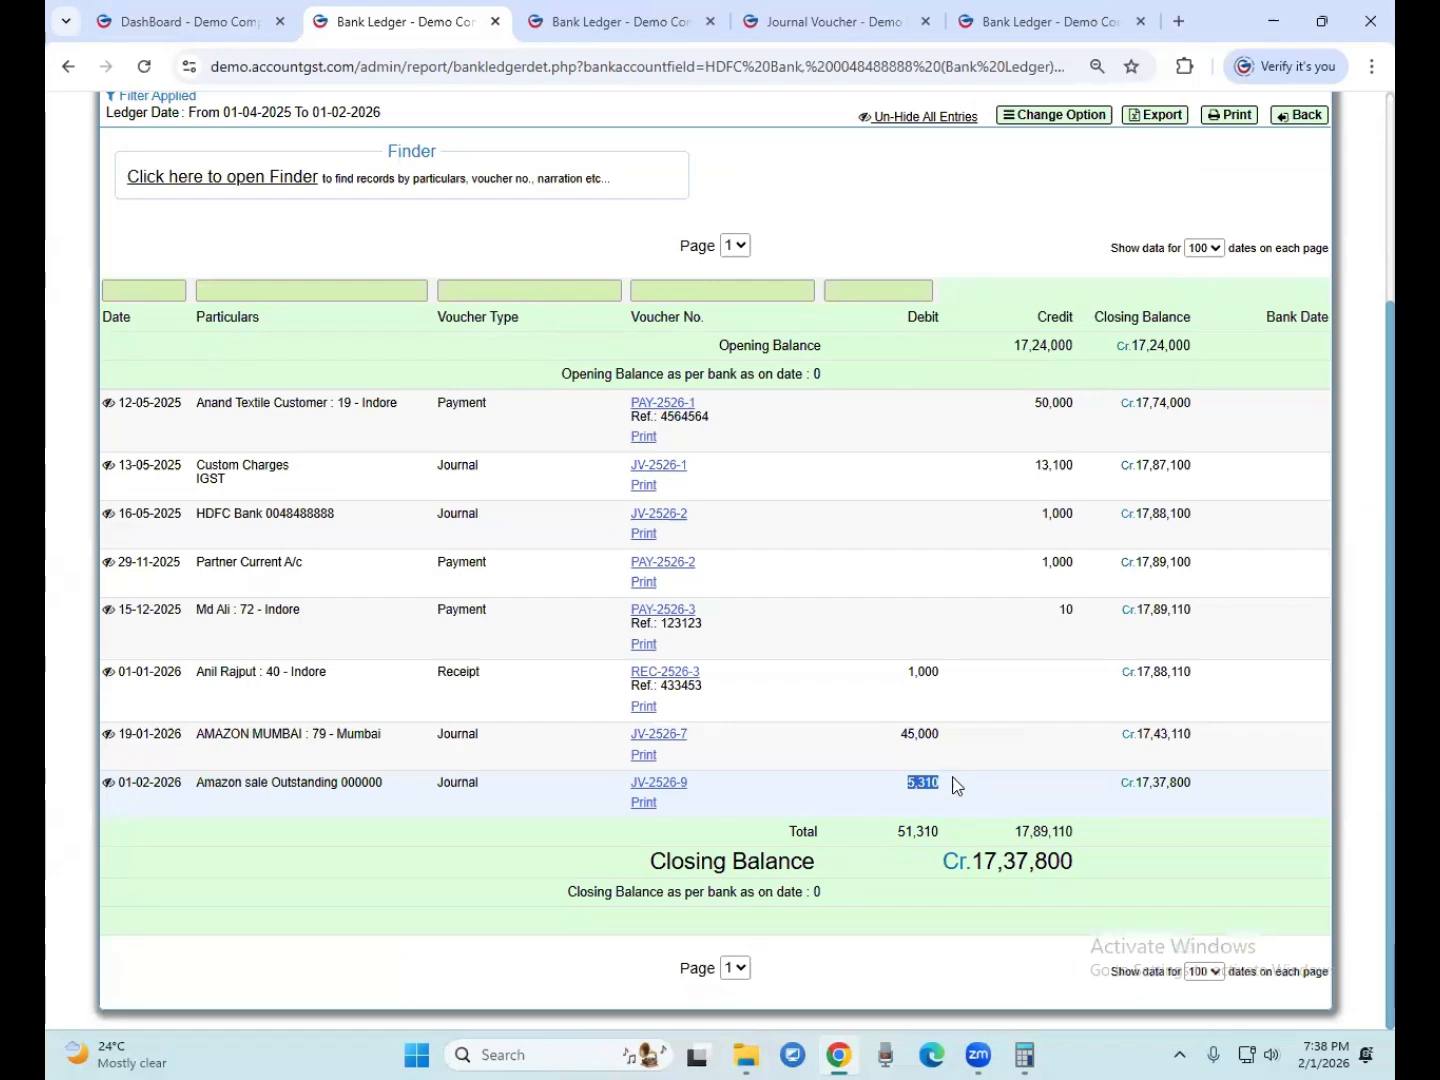
scroll(376, 240, "up", 3)
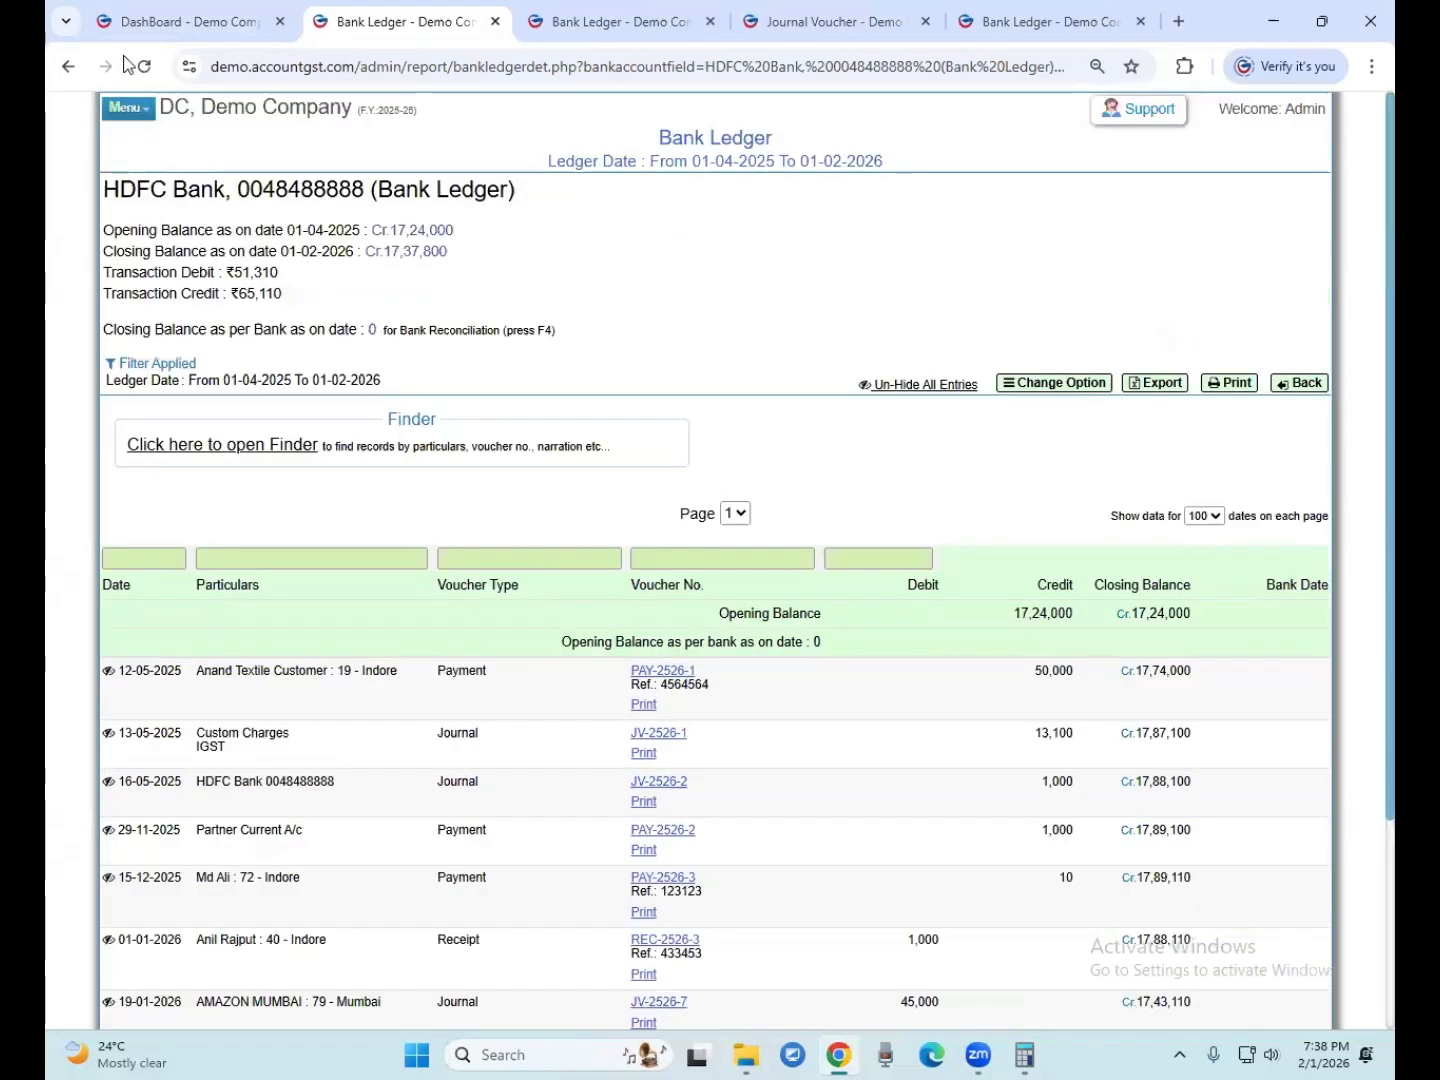
left_click(155, 28)
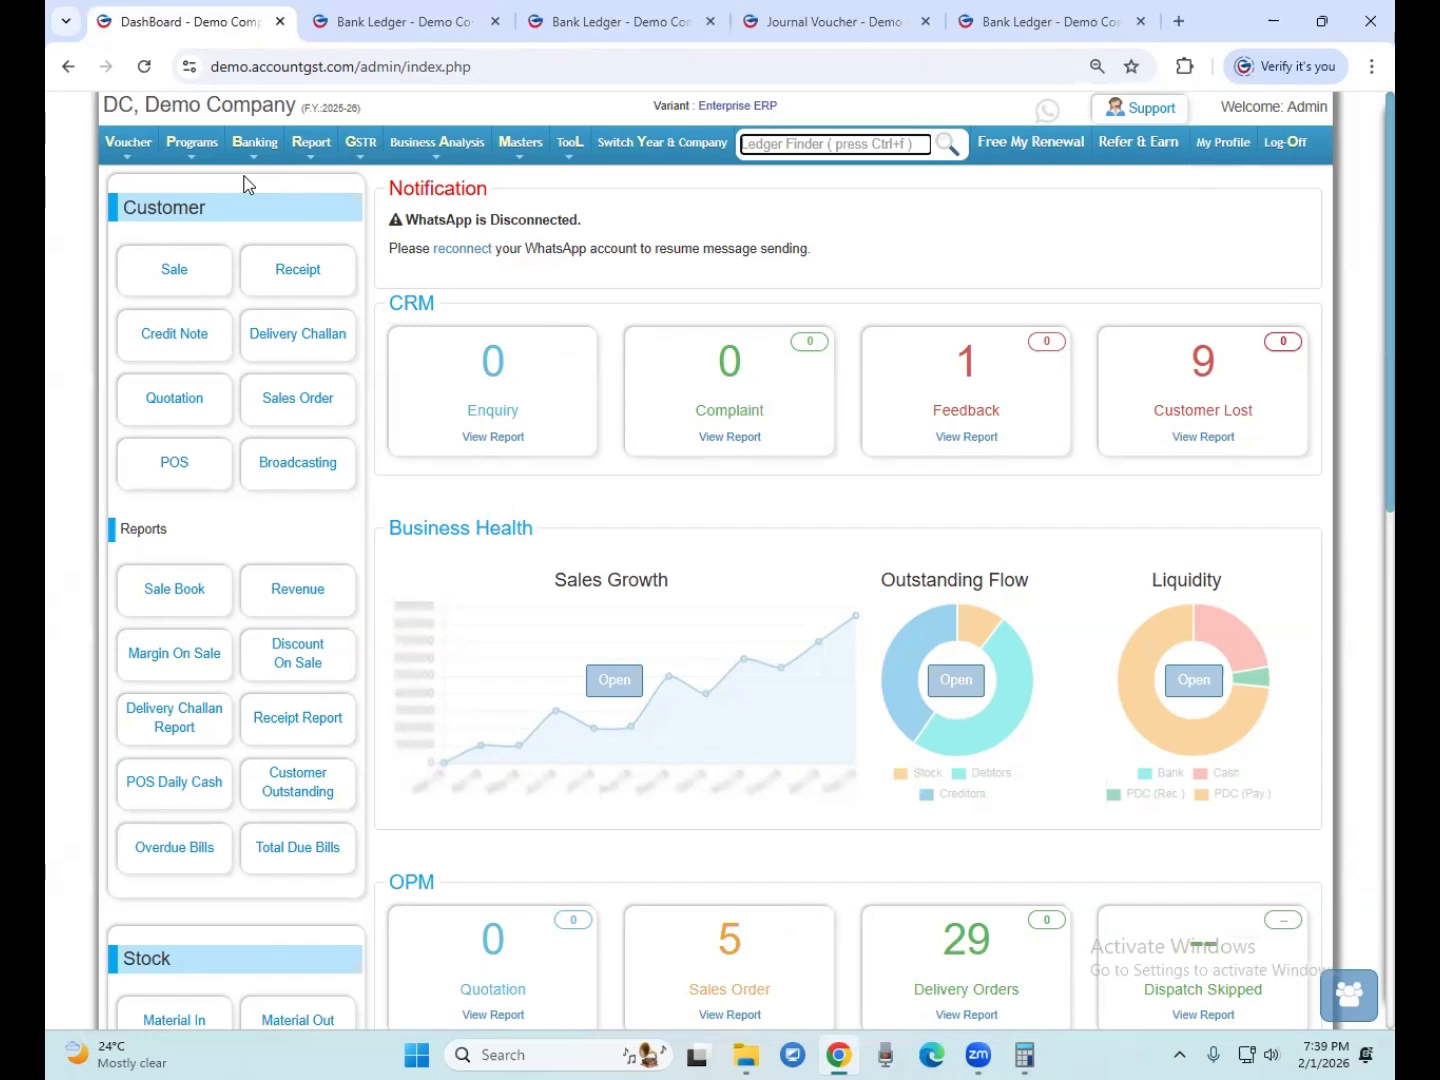
left_click(310, 333)
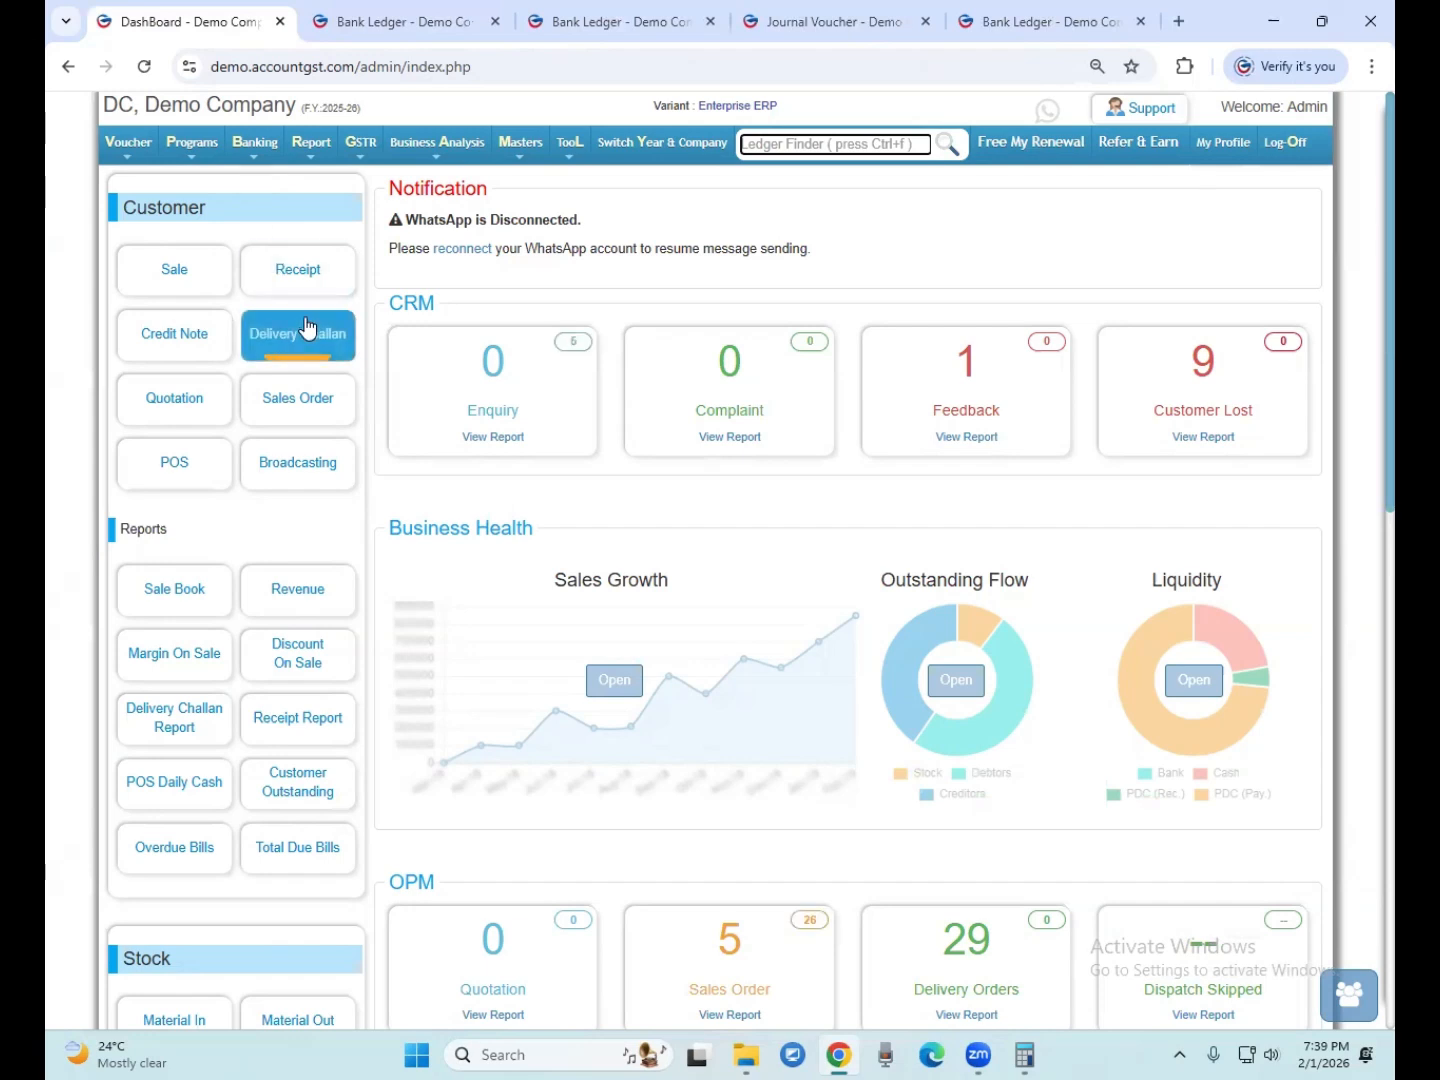